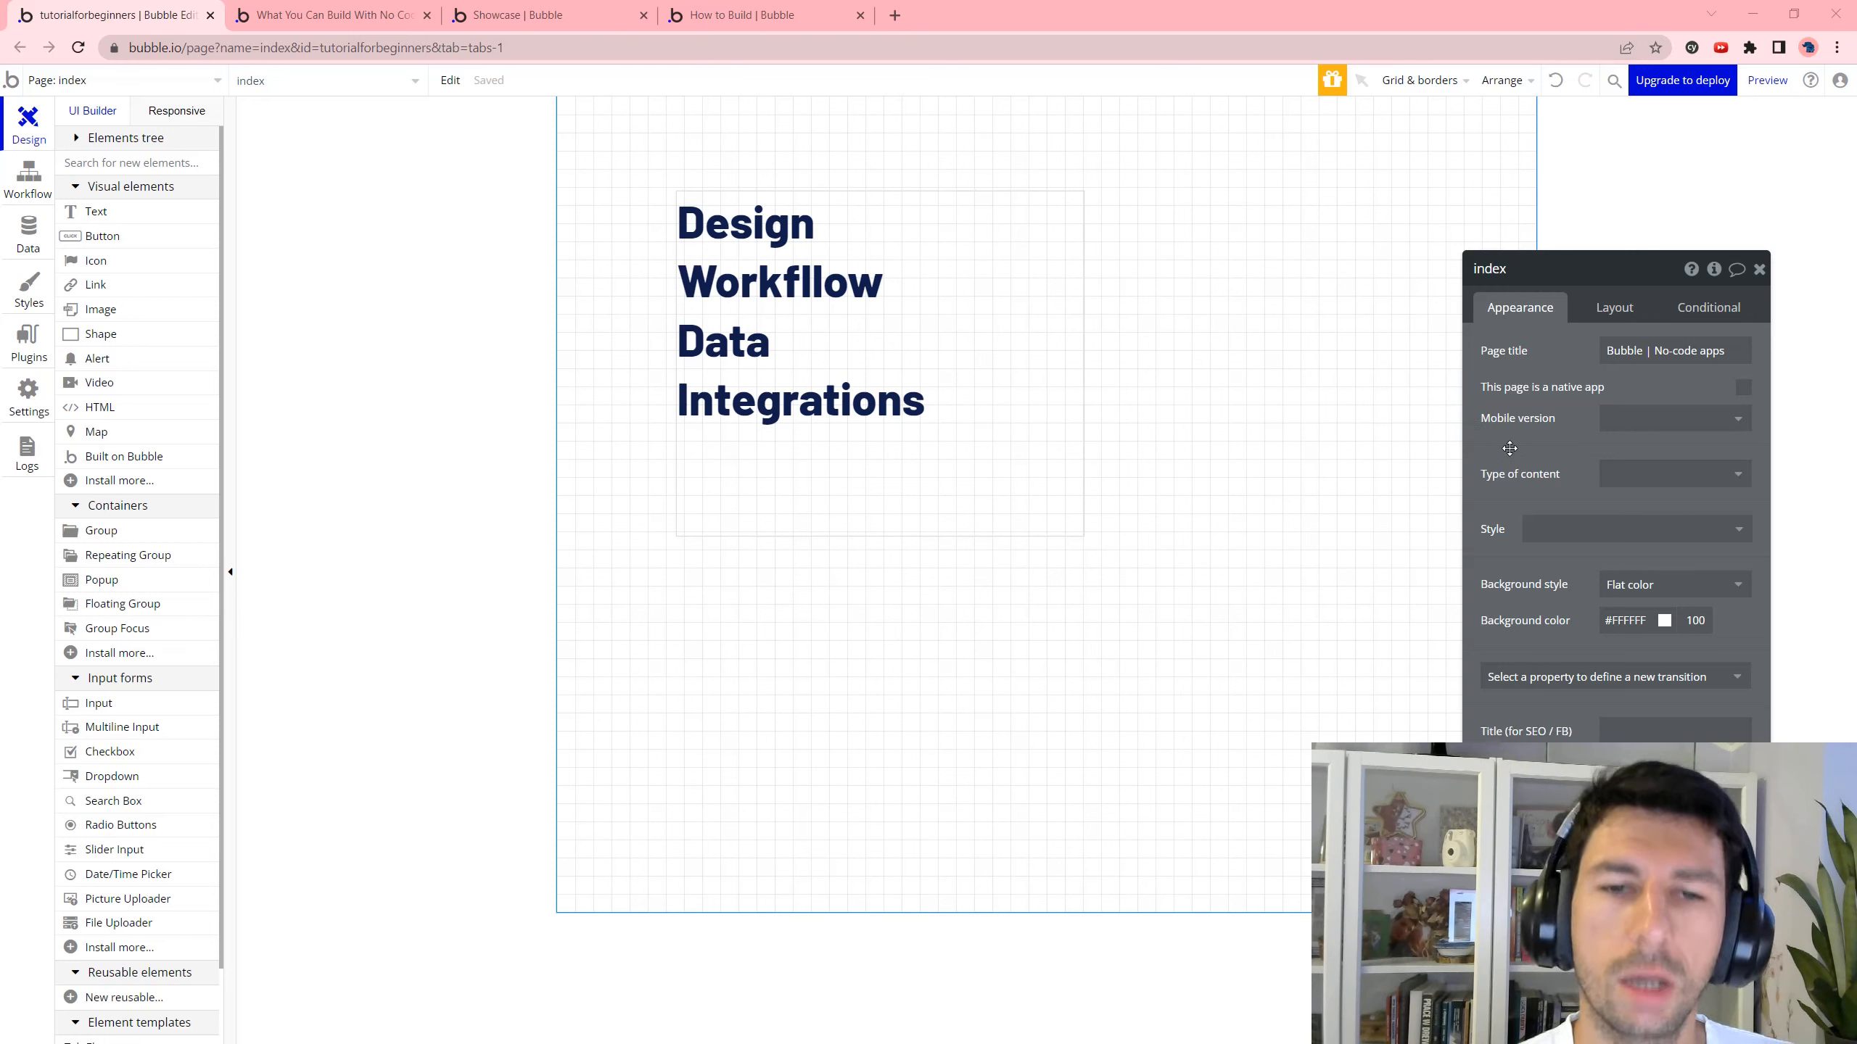
click(794, 287)
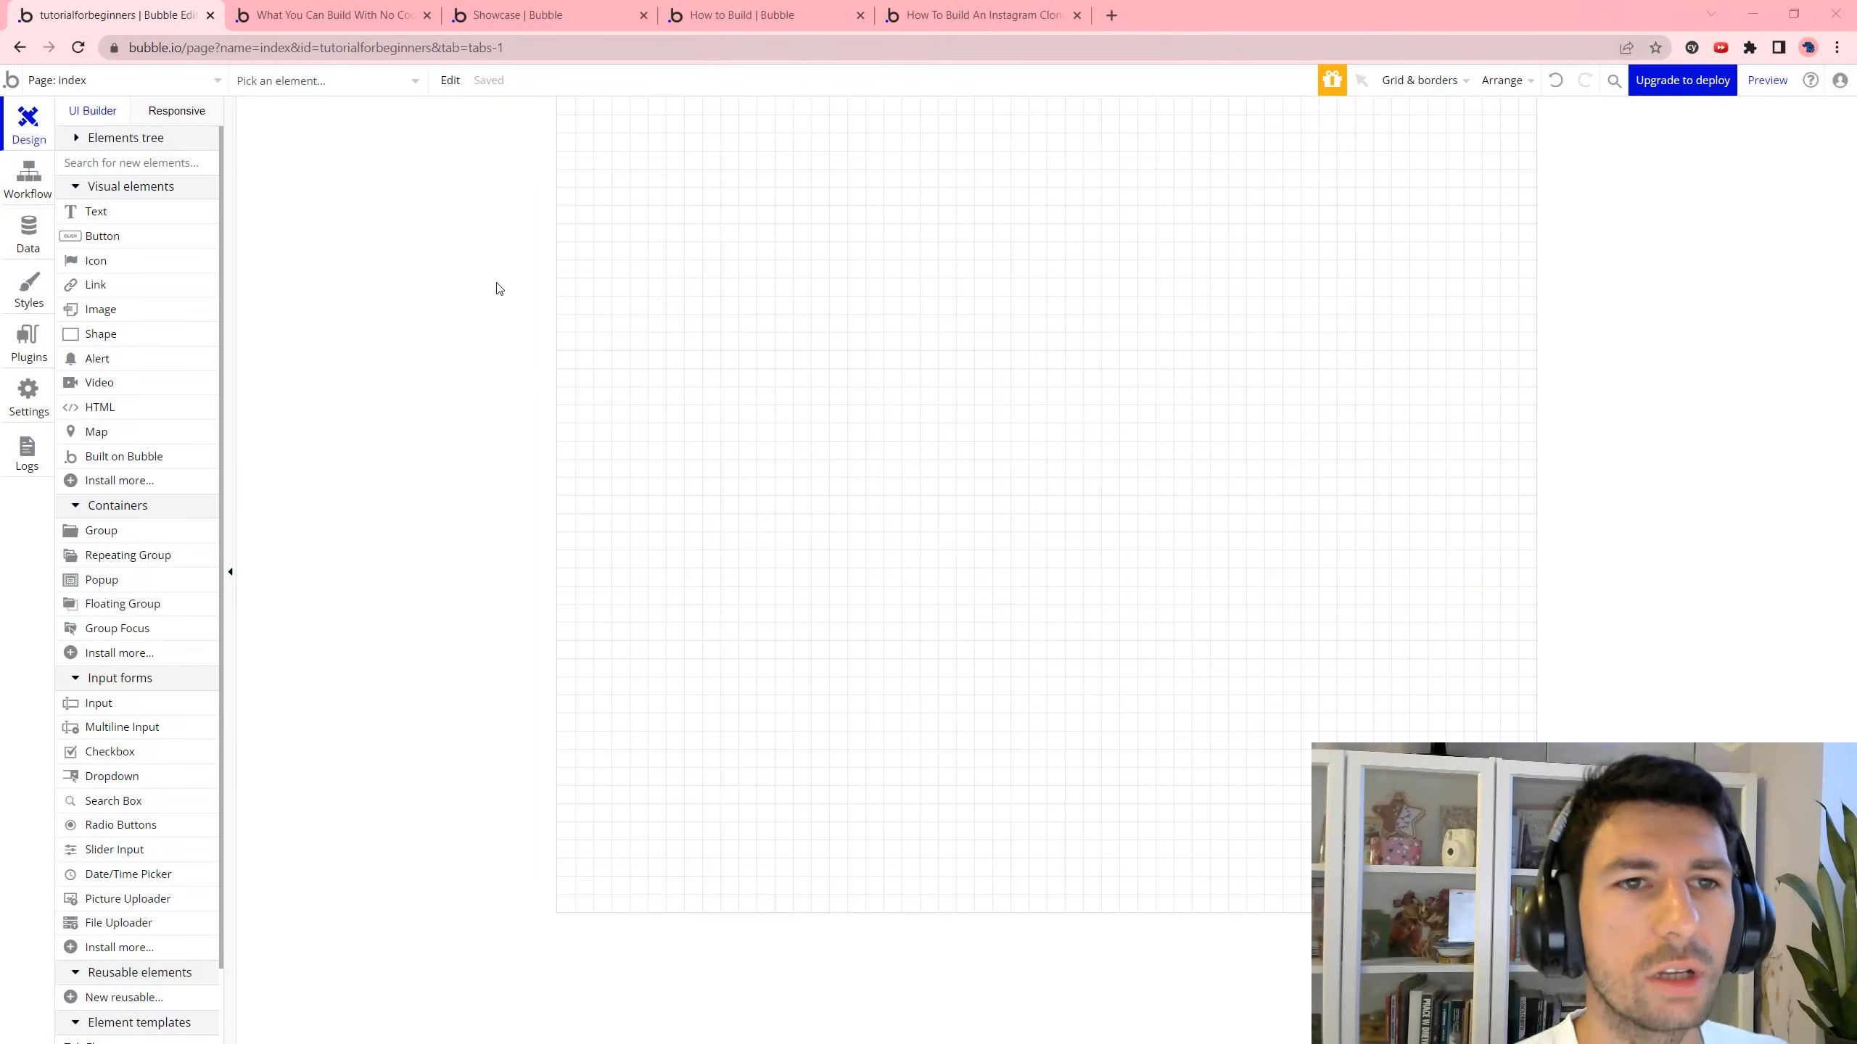
Read the What You Can Build With Bubble article from its introduction through the marketplace, social network, booking, finance and community examples.
click(307, 6)
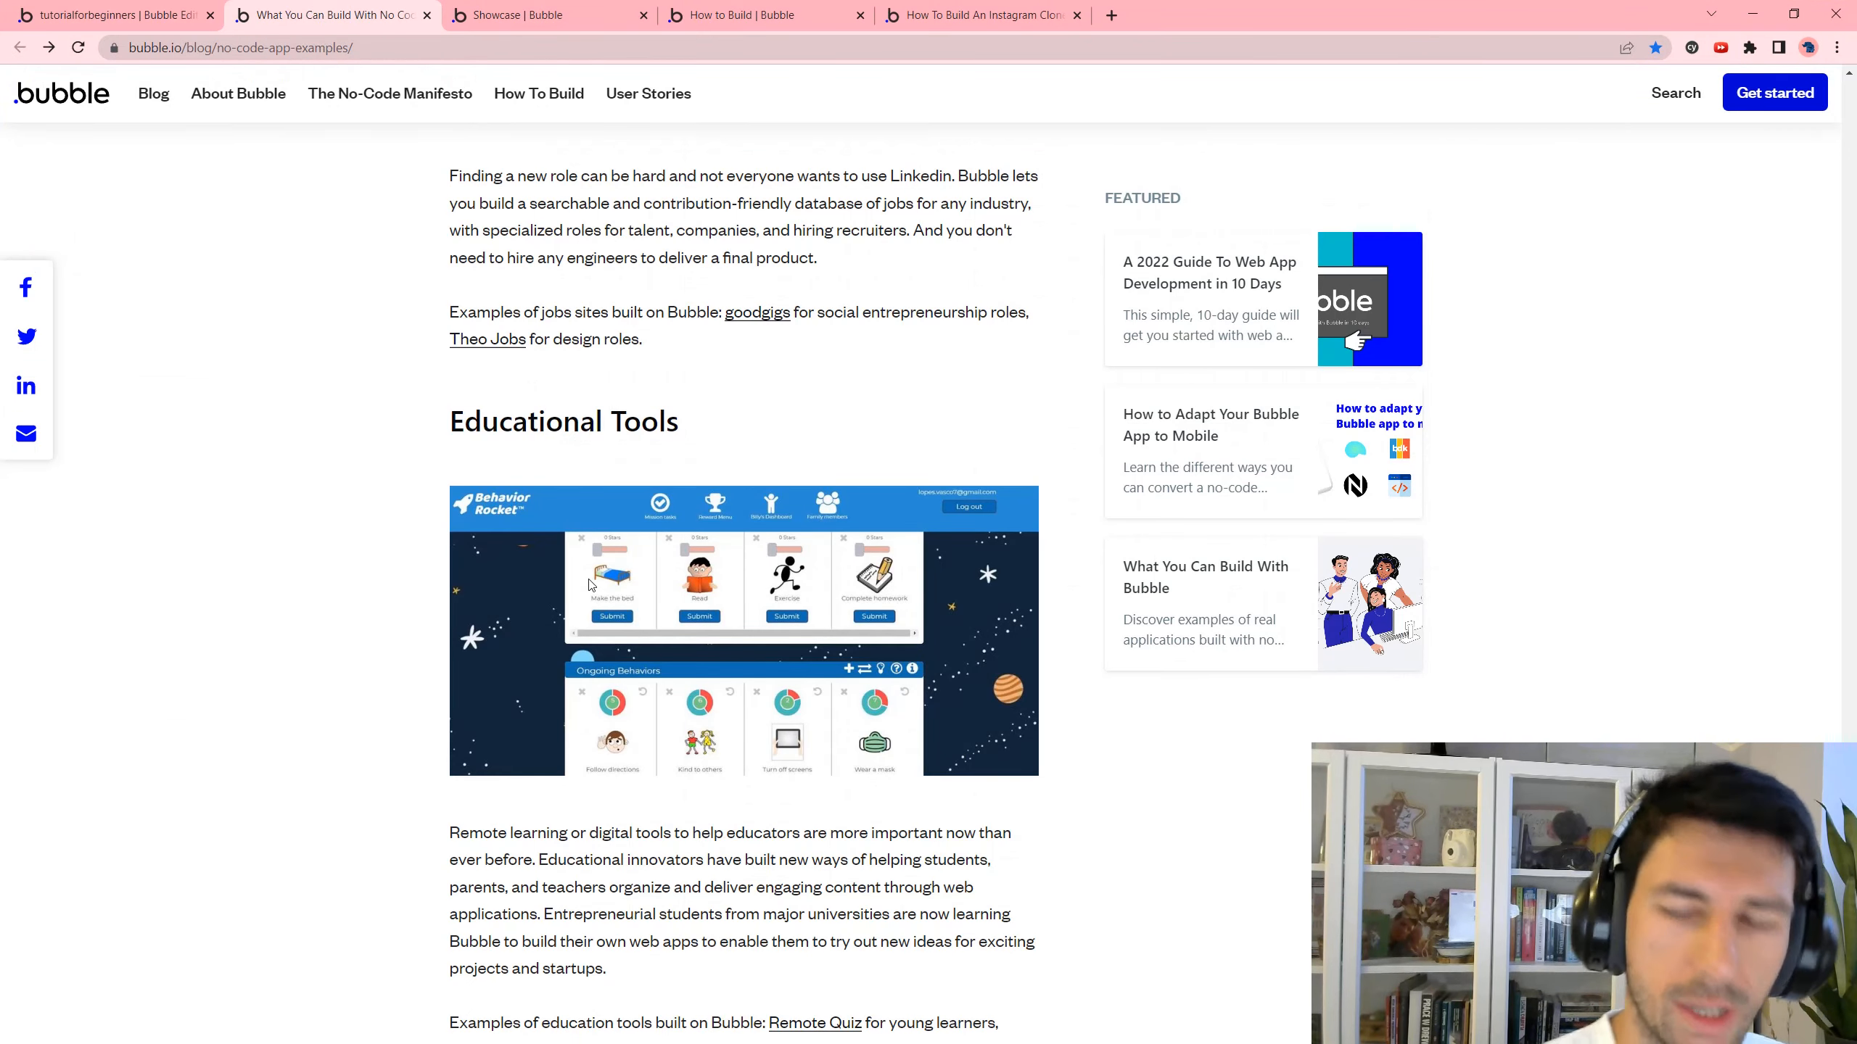
scroll(745, 585, up, 20)
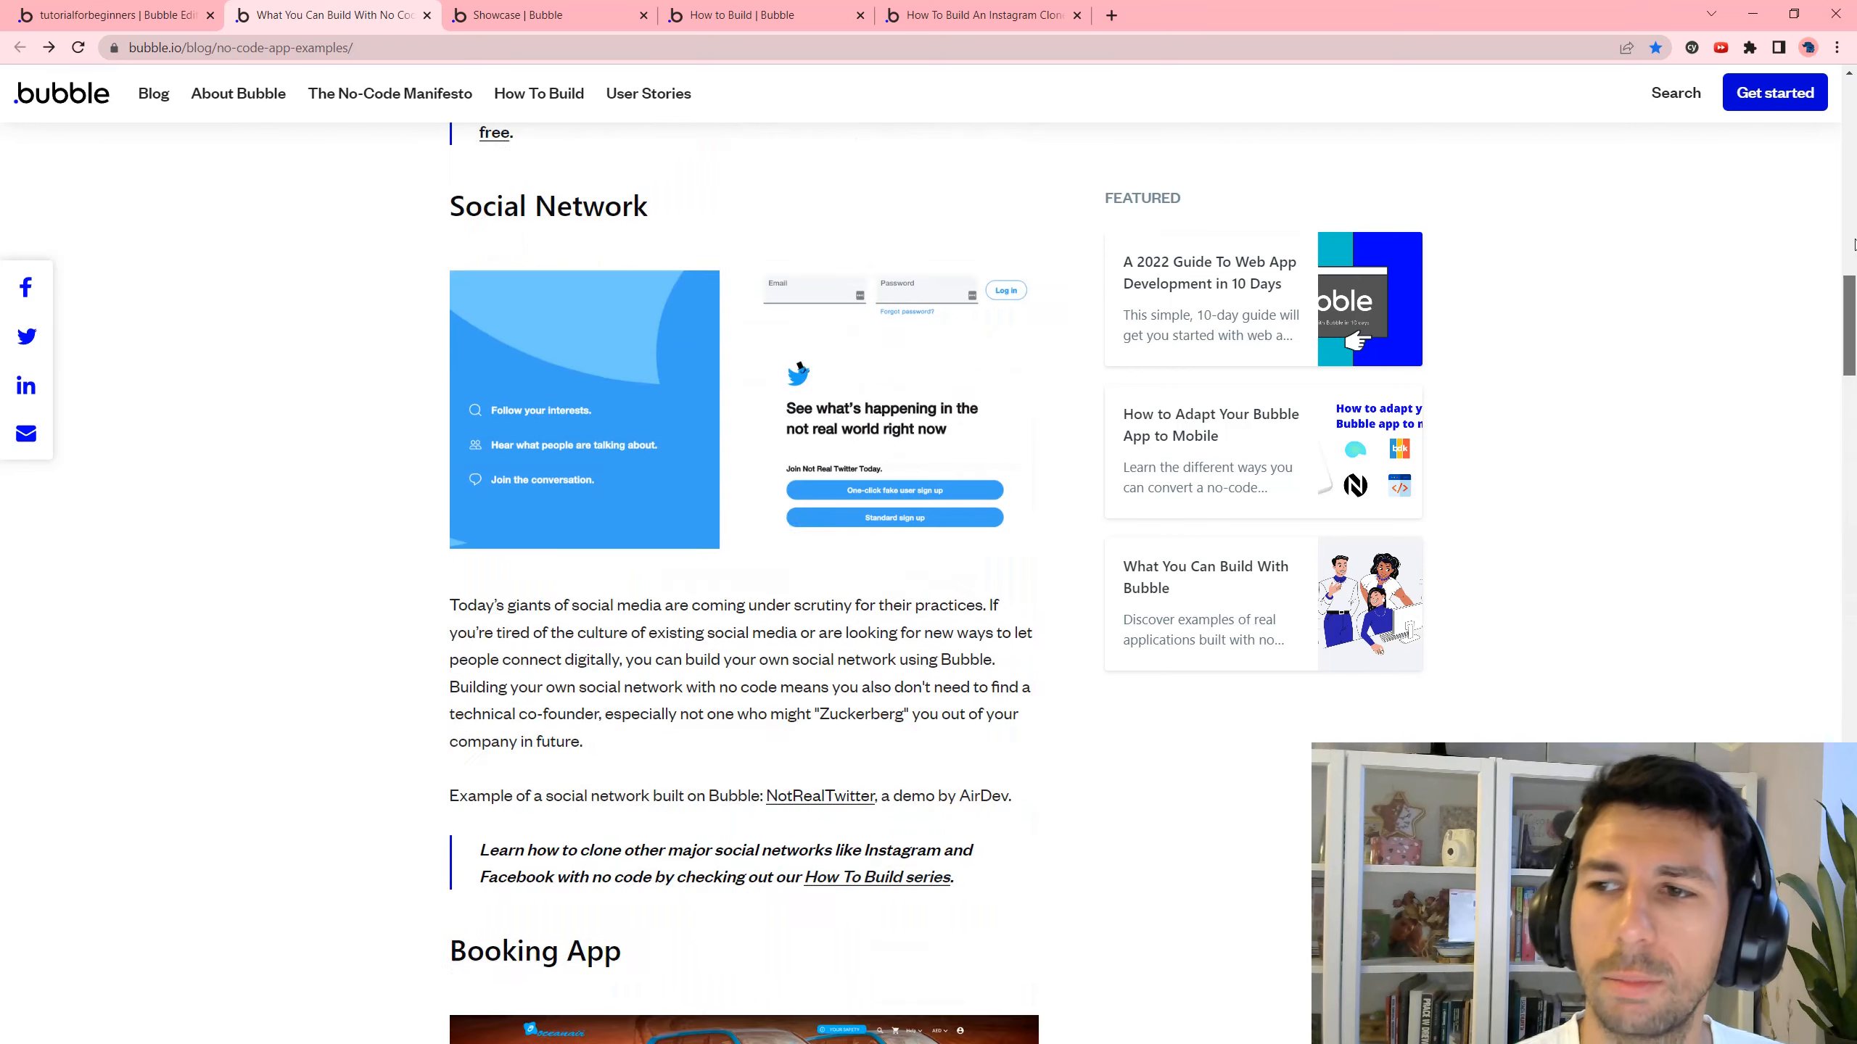
scroll(744, 585, down, 1)
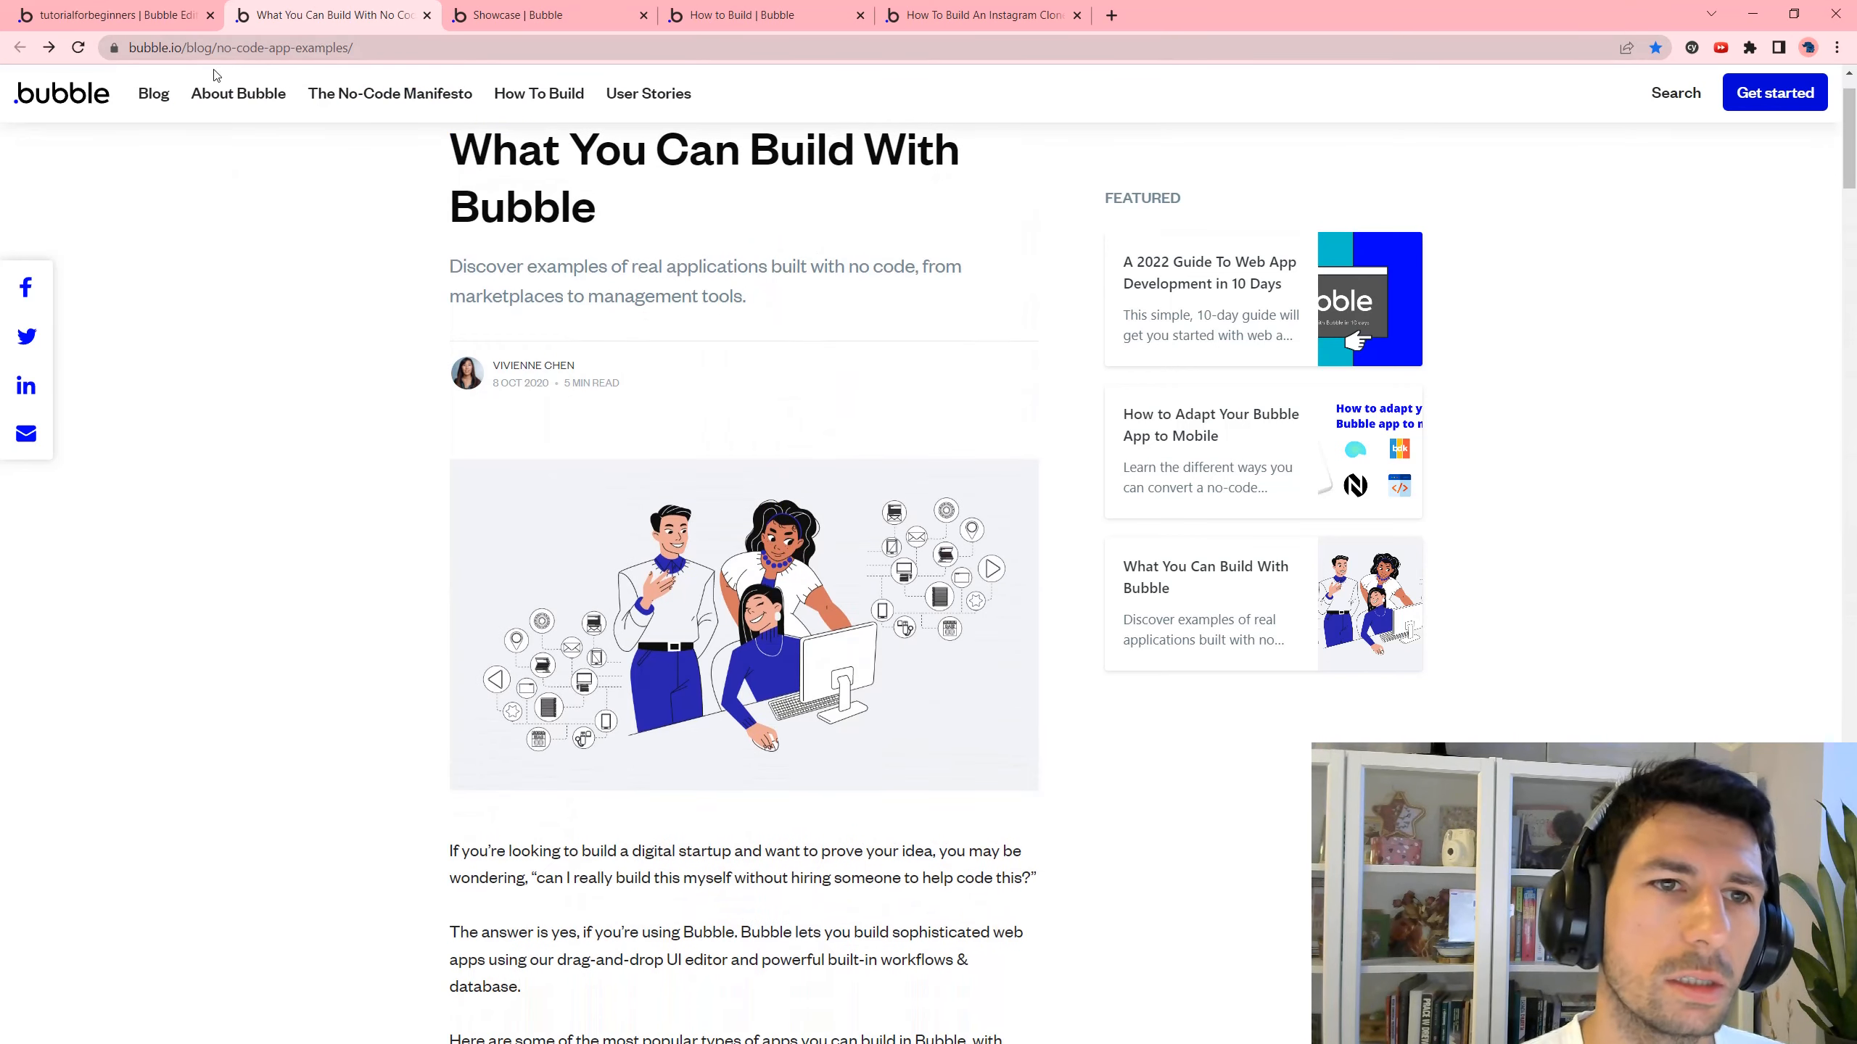
scroll(627, 268, down, 10)
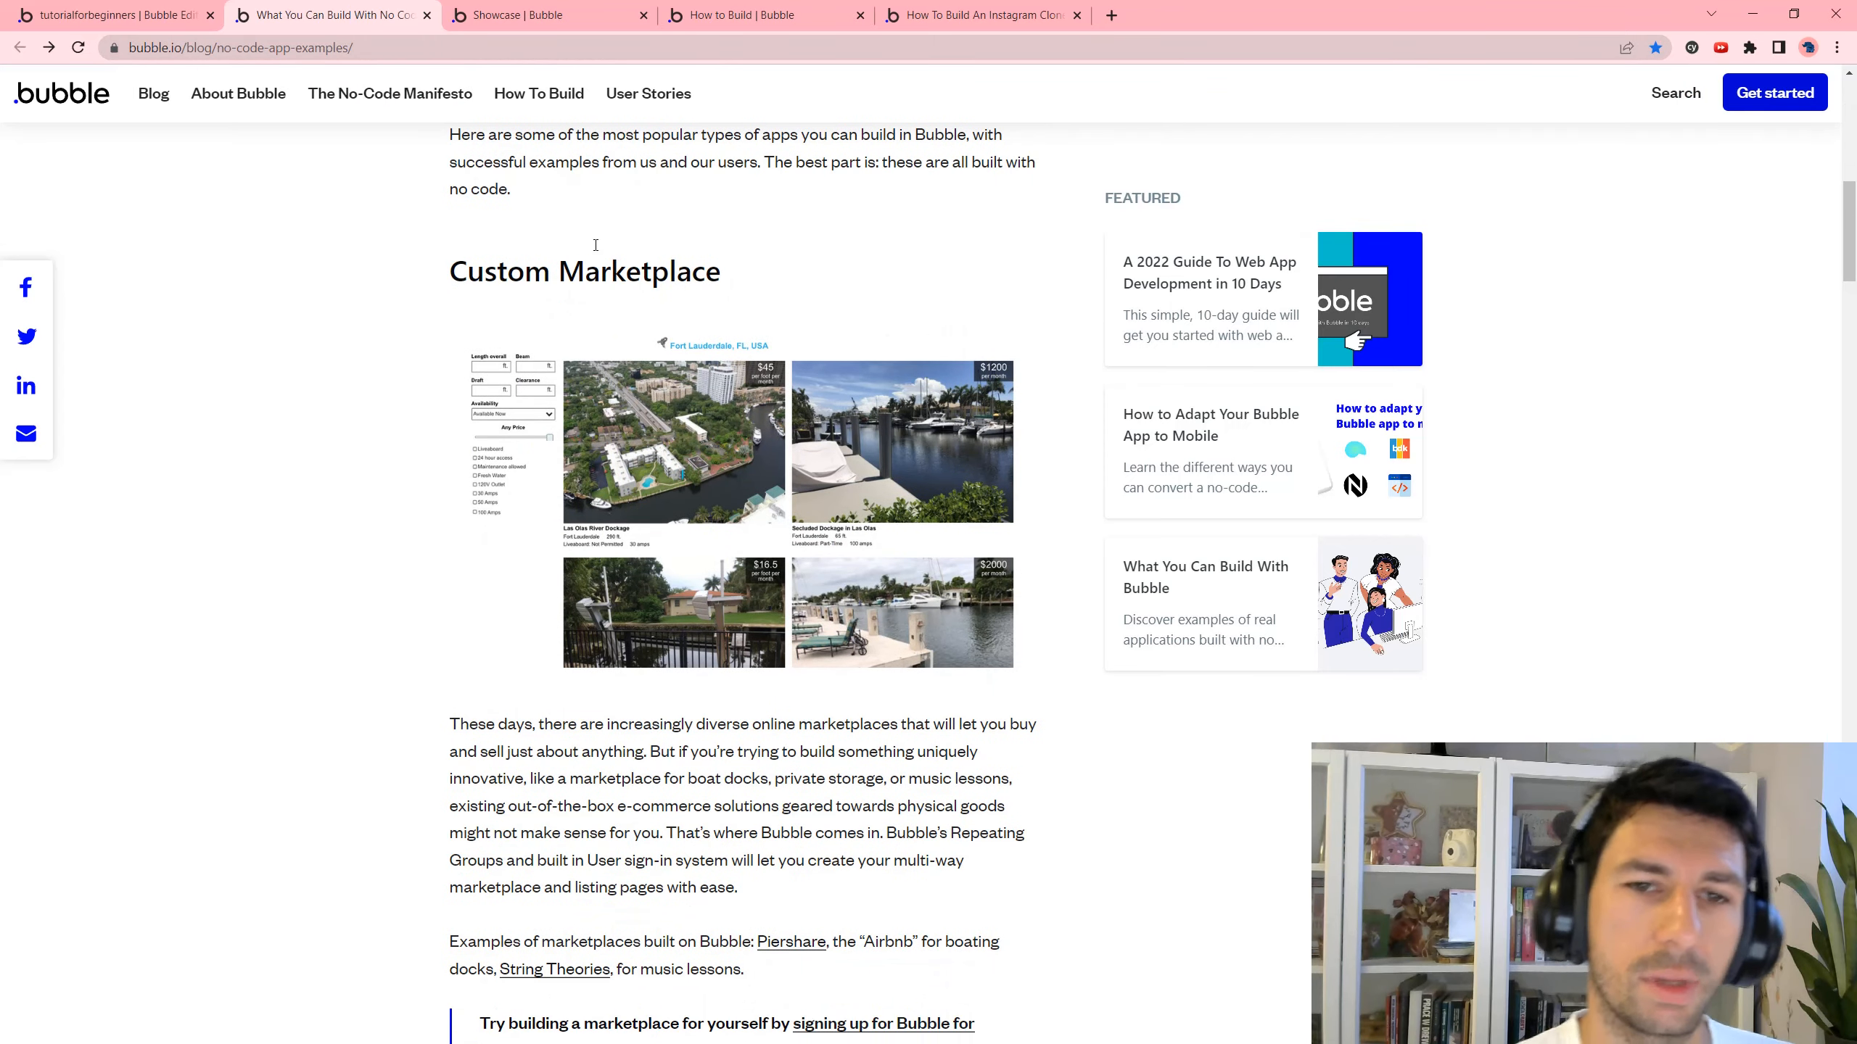
scroll(595, 245, down, 15)
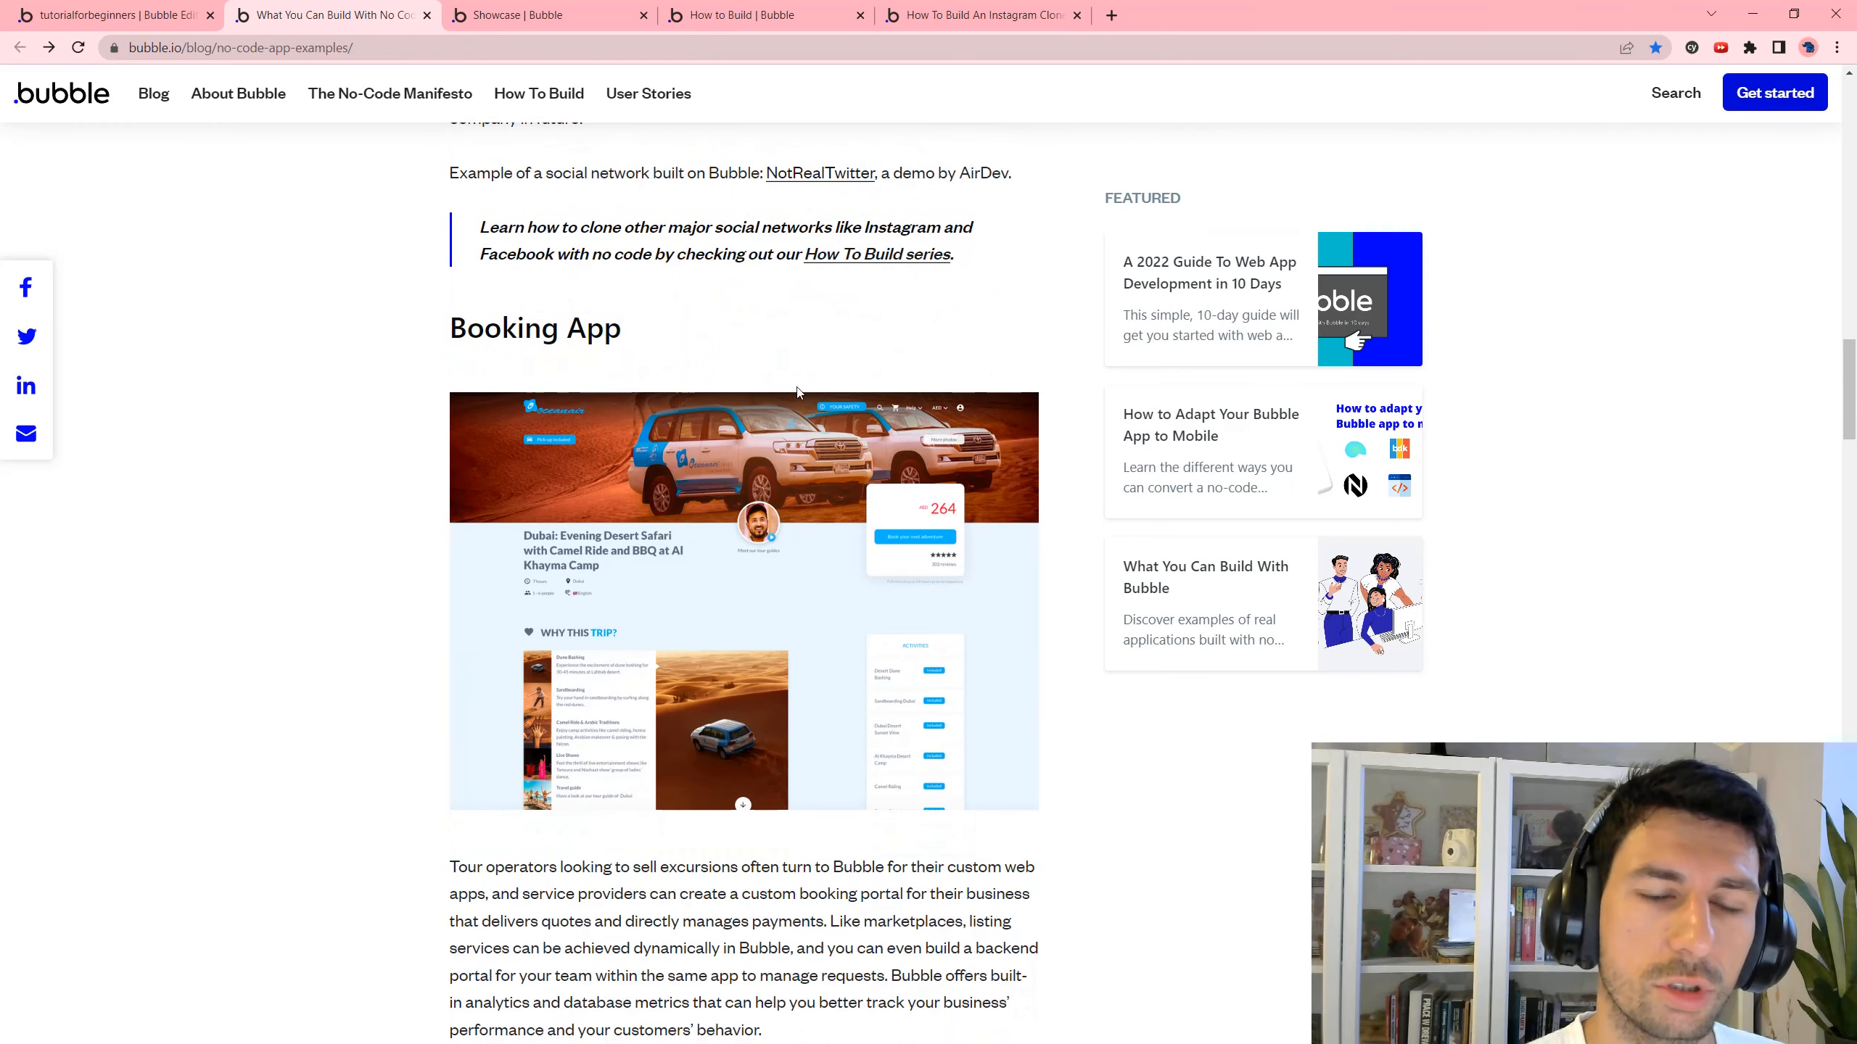
scroll(500, 341, down, 5)
scroll(588, 506, down, 5)
scroll(588, 507, down, 3)
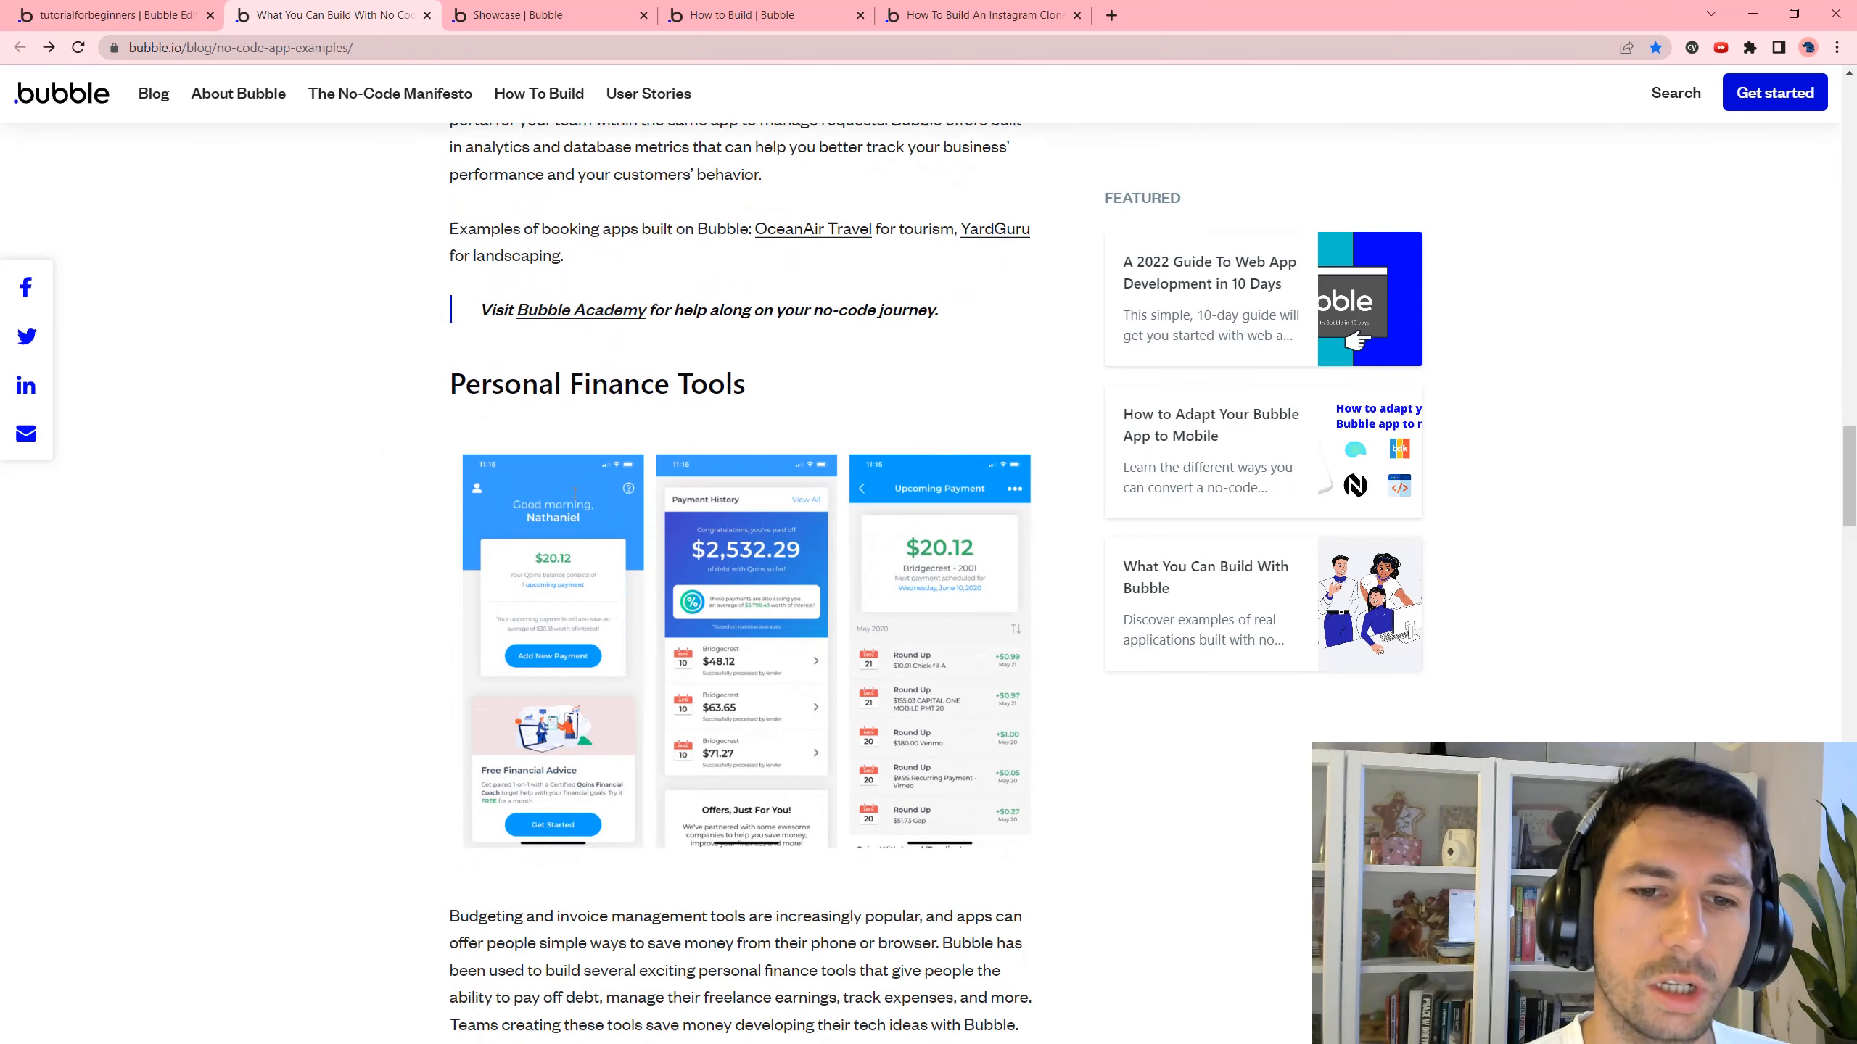
scroll(1040, 437, down, 10)
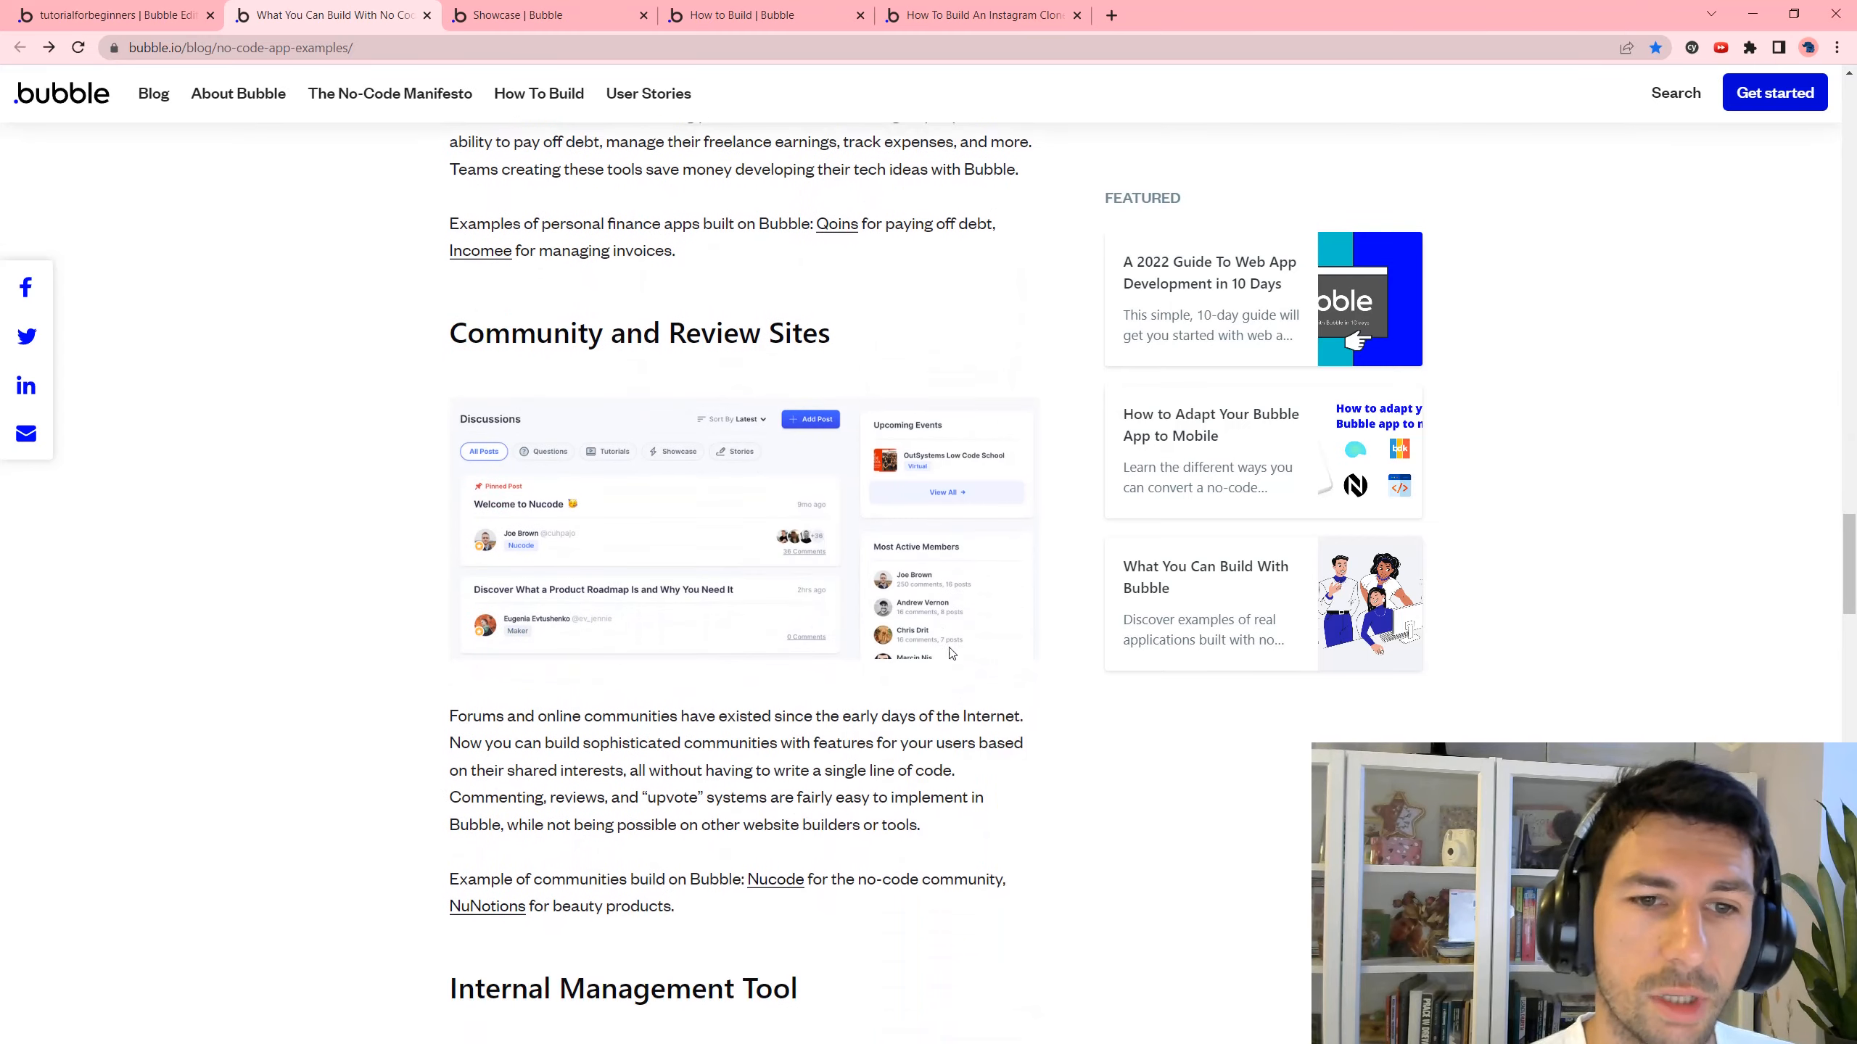
scroll(588, 488, down, 7)
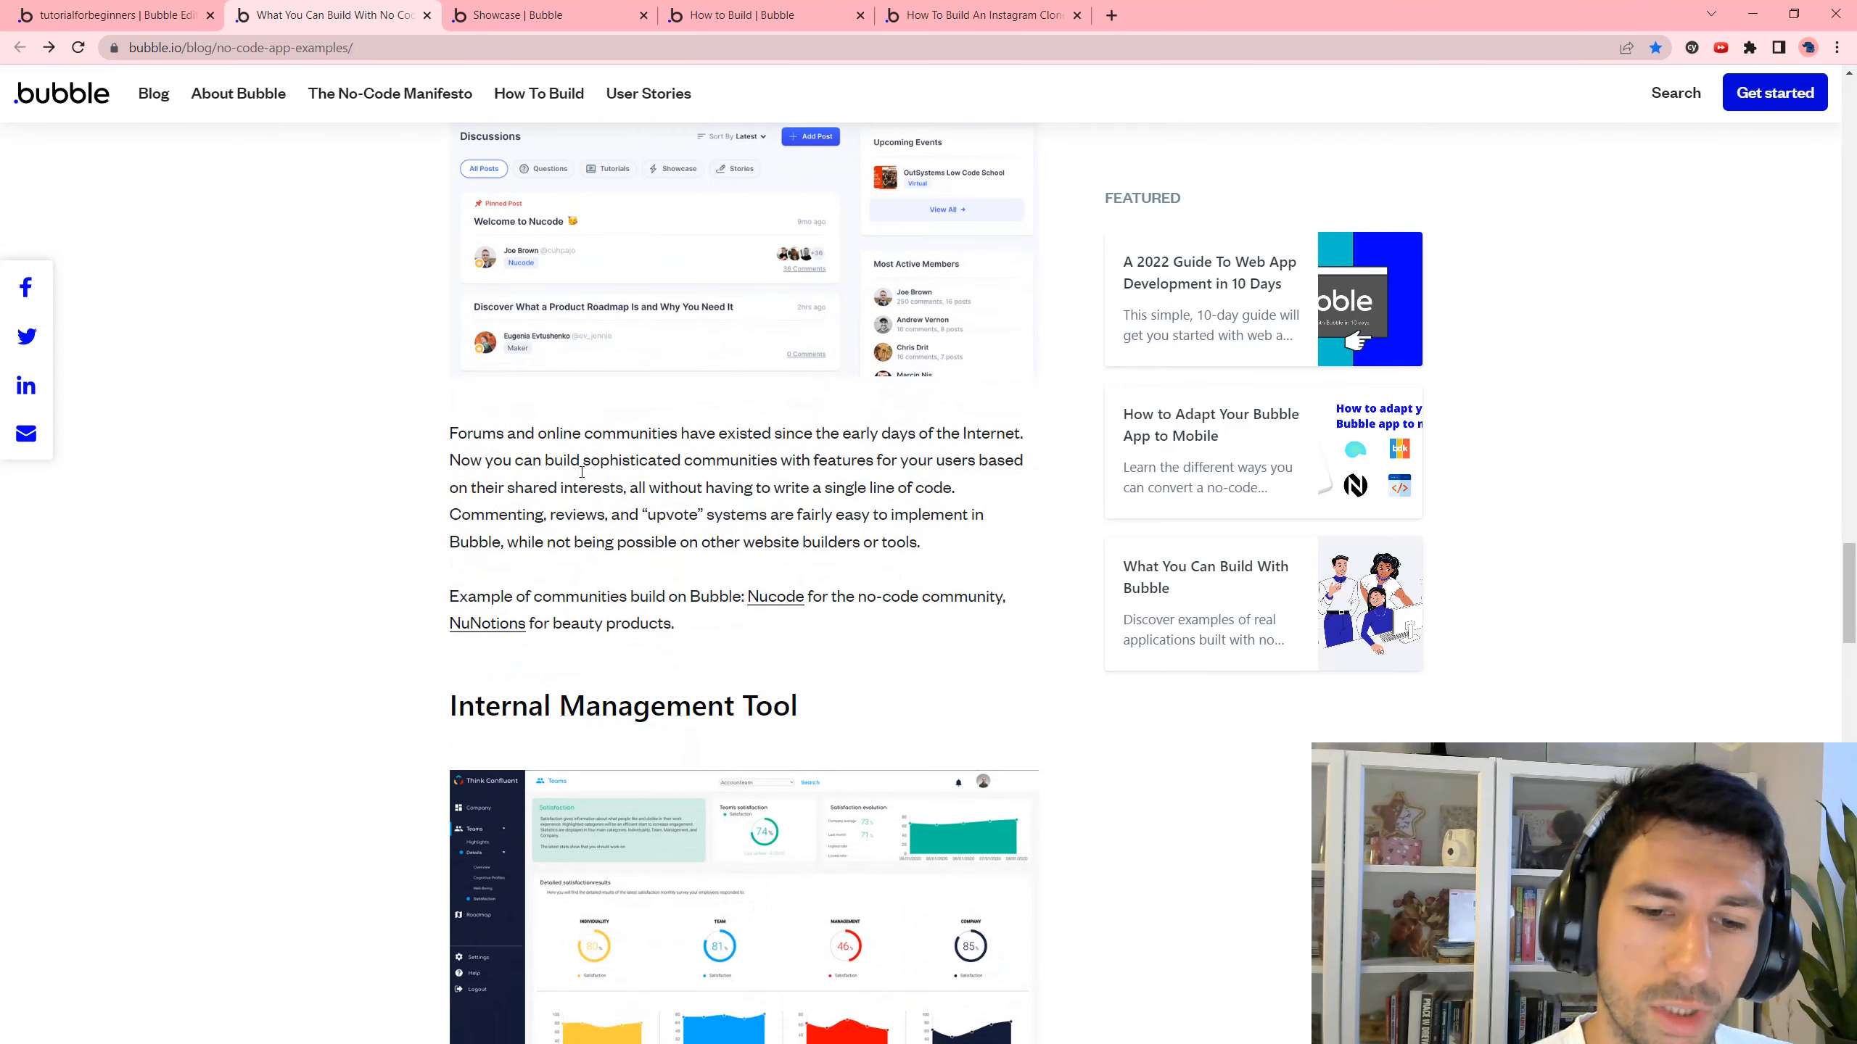
Examine the article's remaining examples: internal management tools, food delivery services, jobs boards and educational tools.
scroll(805, 412, down, 5)
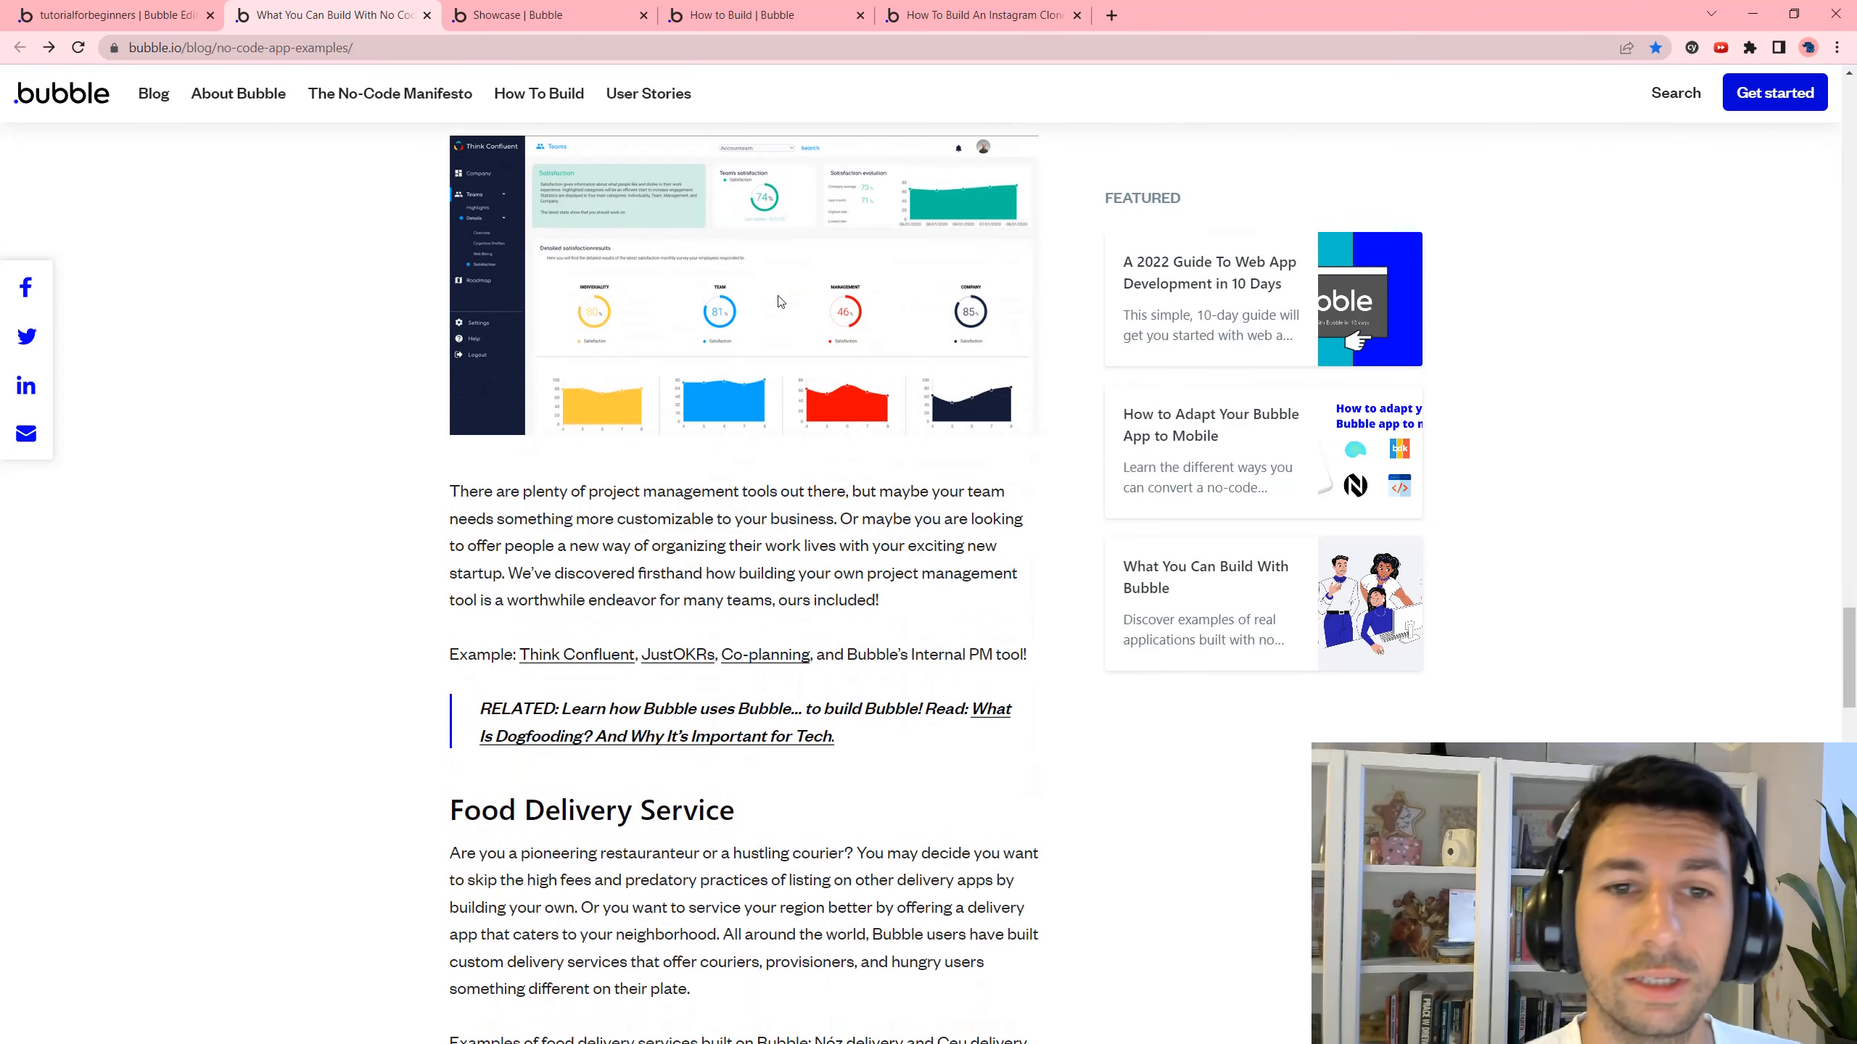
scroll(731, 453, up, 4)
scroll(604, 504, down, 10)
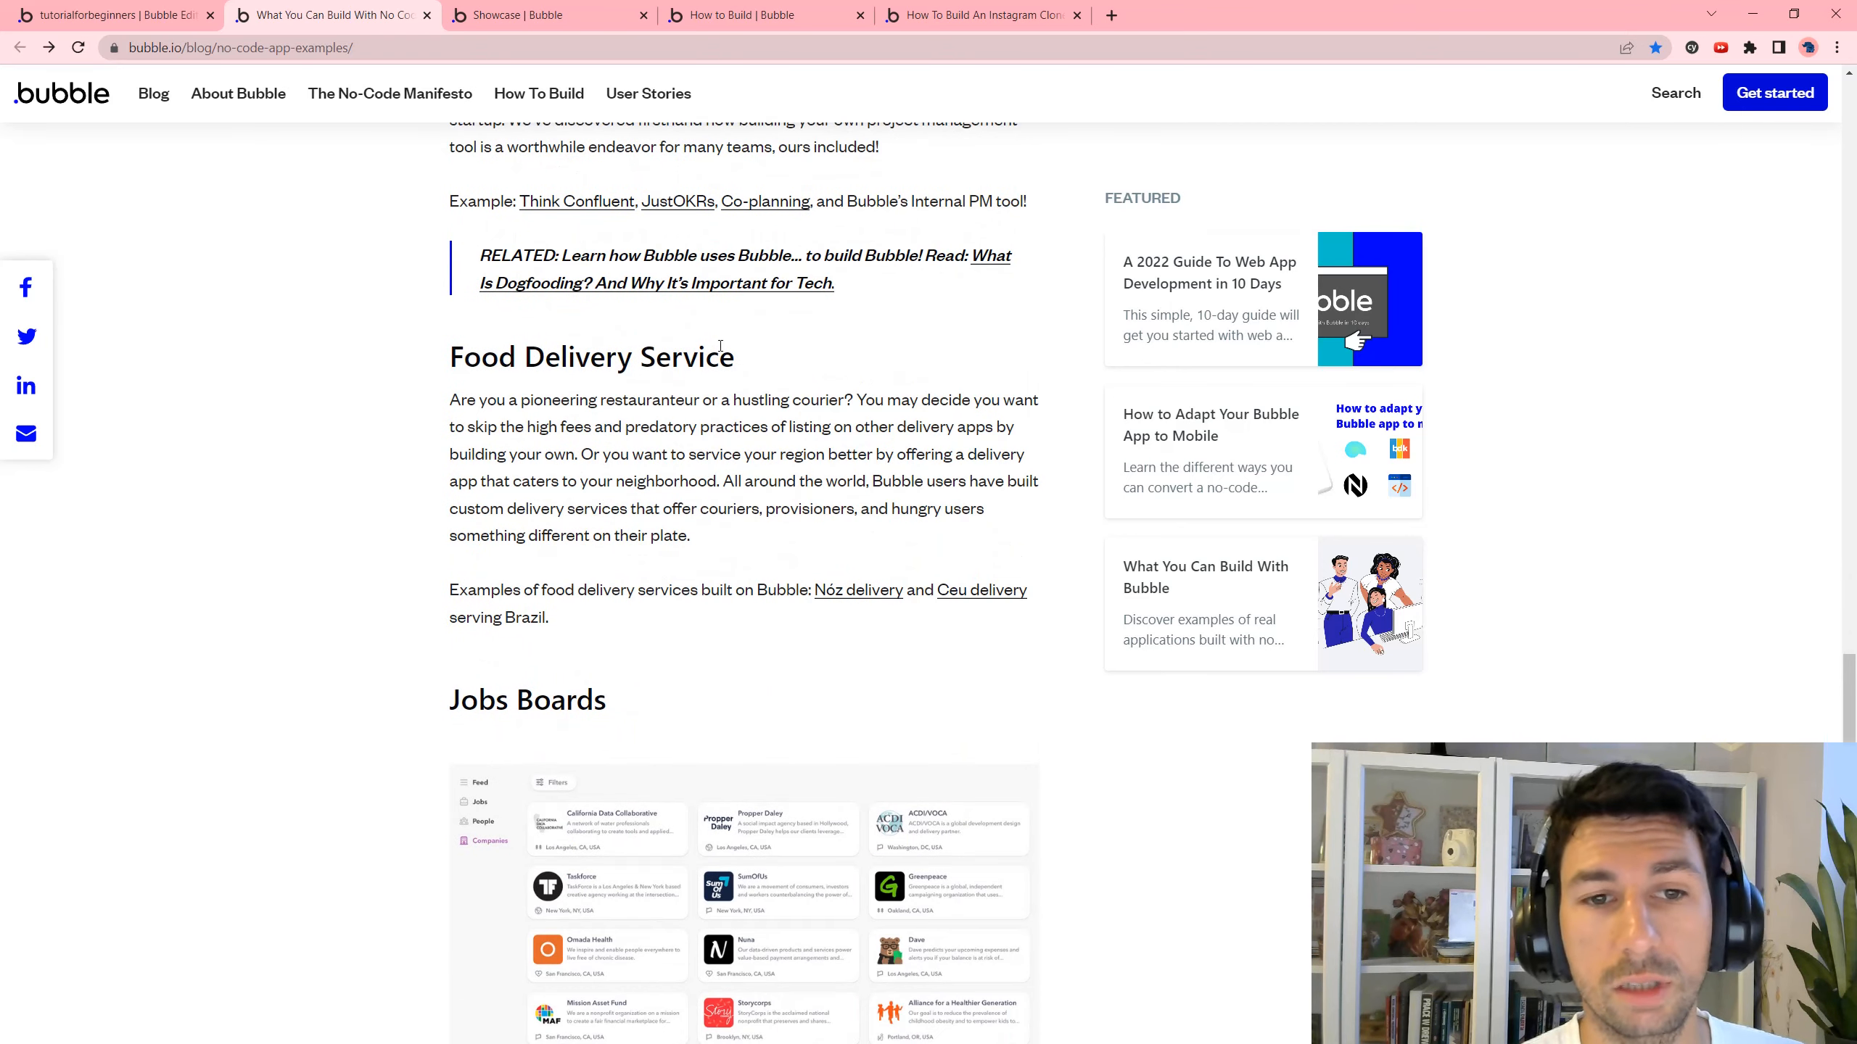
scroll(510, 616, down, 2)
scroll(509, 616, down, 2)
scroll(787, 521, down, 8)
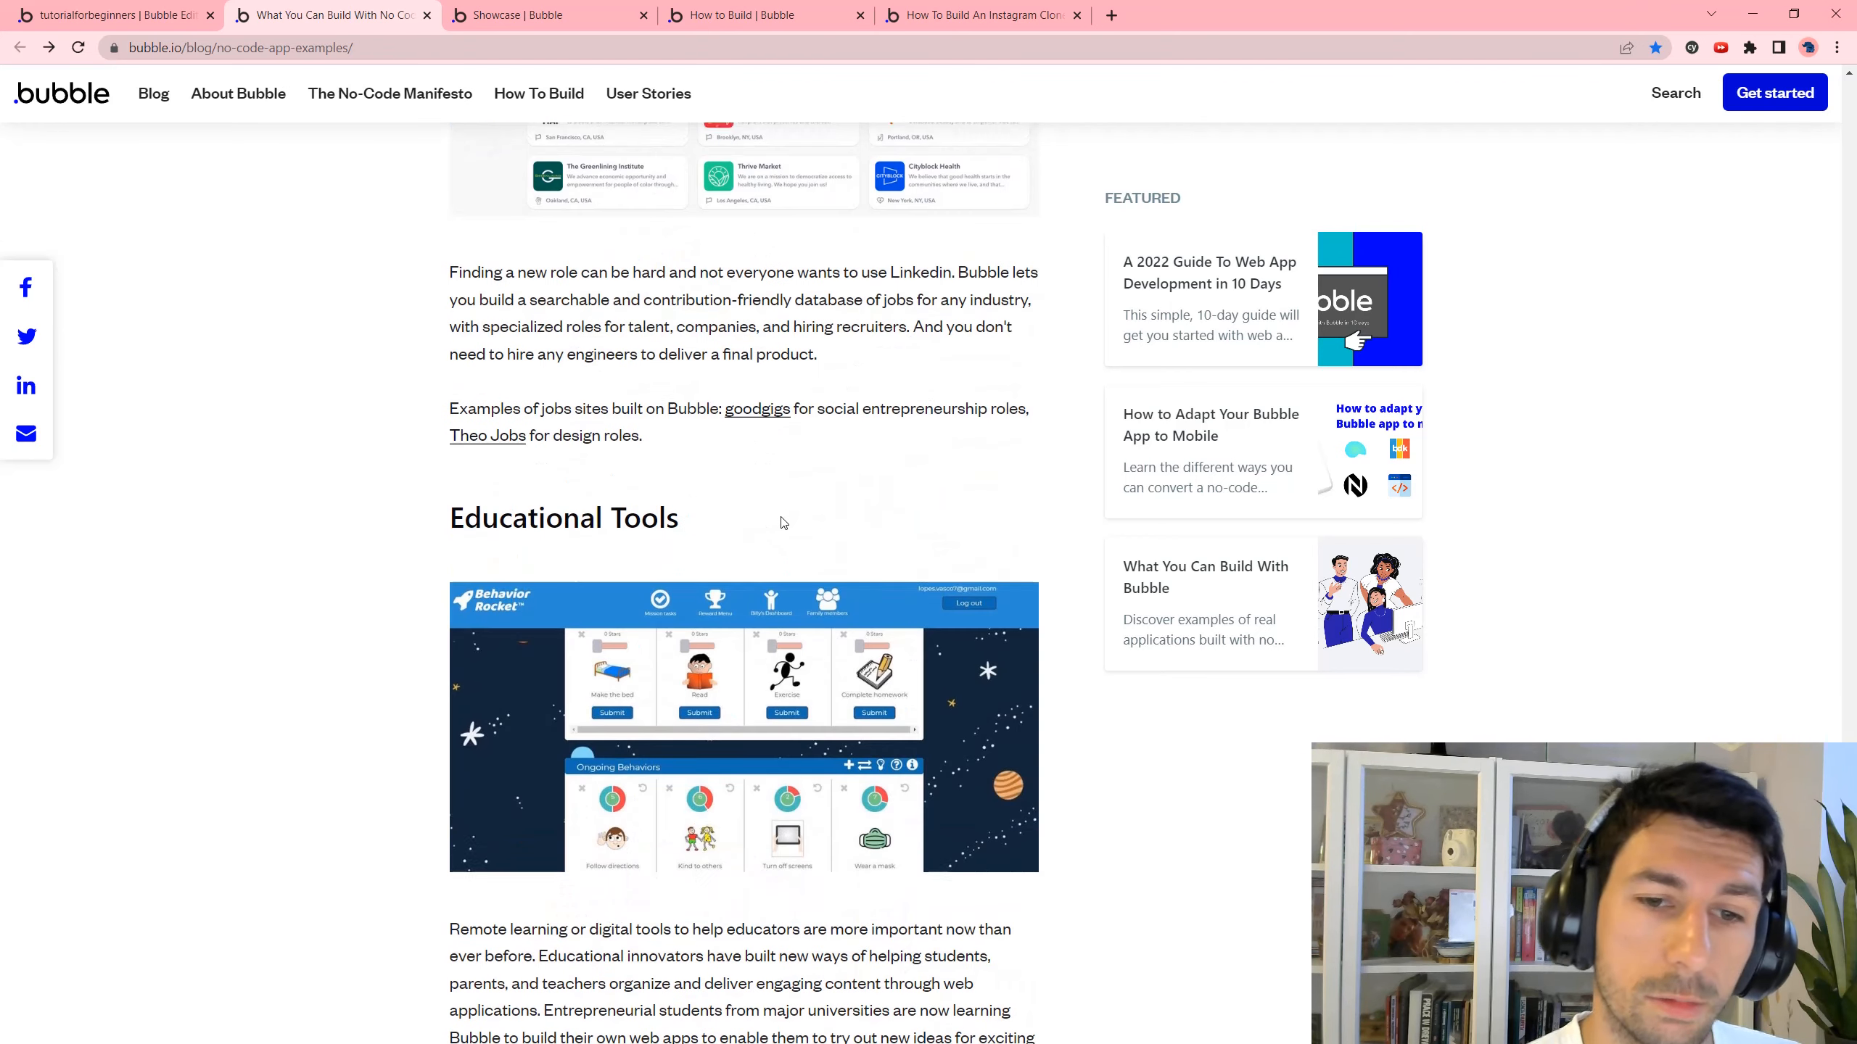
scroll(647, 402, up, 2)
scroll(710, 419, up, 1)
scroll(753, 441, down, 5)
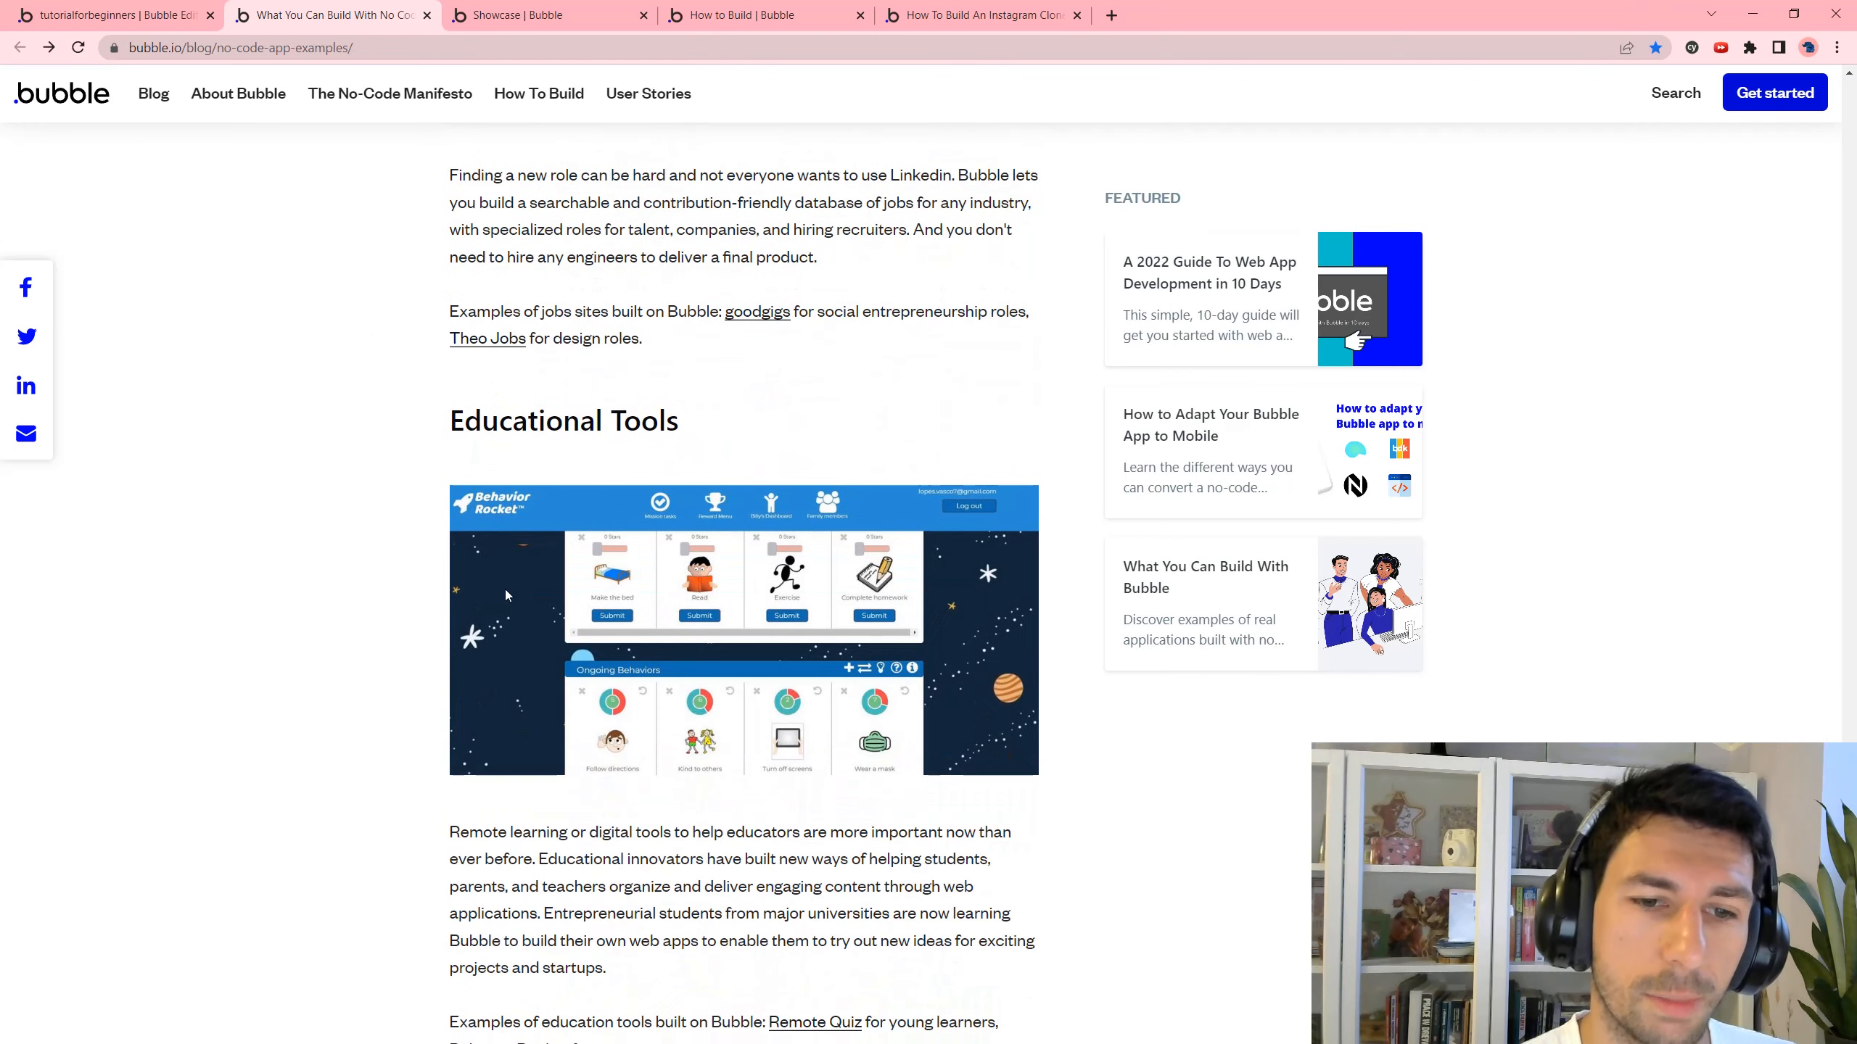
scroll(710, 717, down, 3)
scroll(694, 673, down, 3)
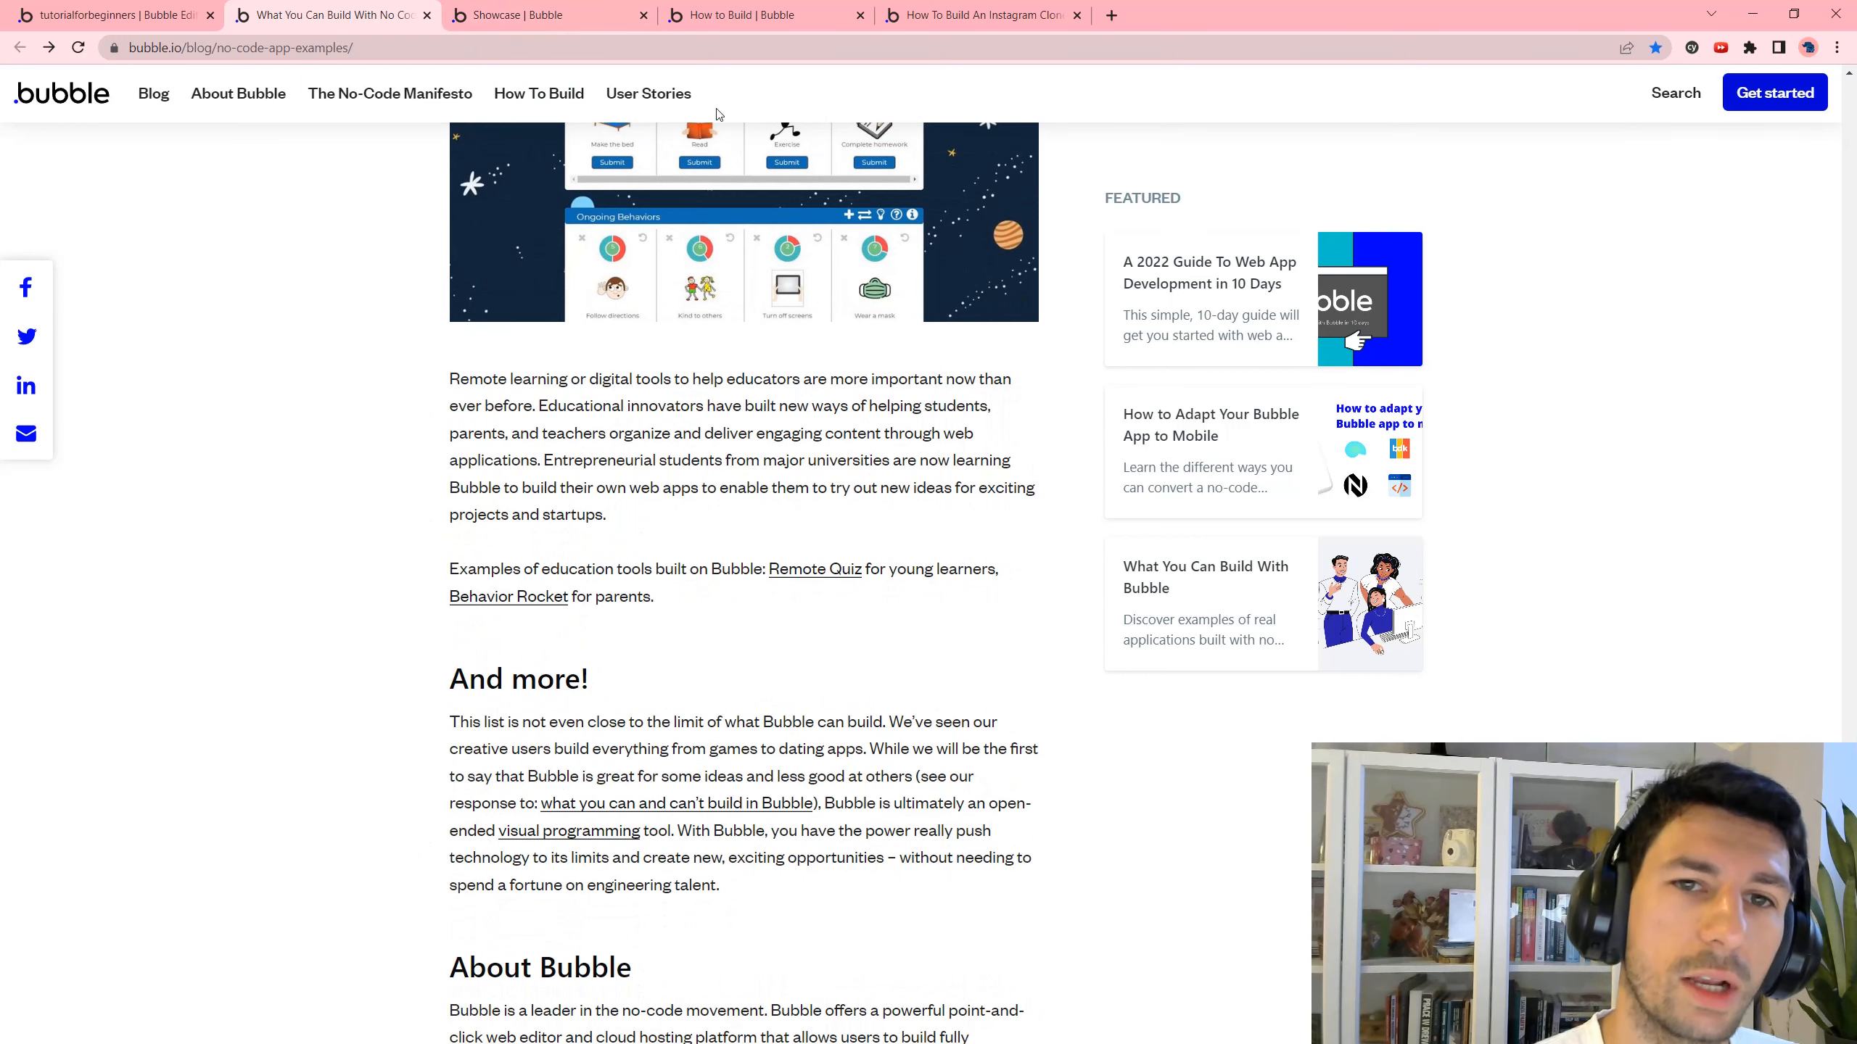
Go to the blog's User Stories and skim the Build in Public interview about the accomplished polymath who turned to no-code.
click(646, 94)
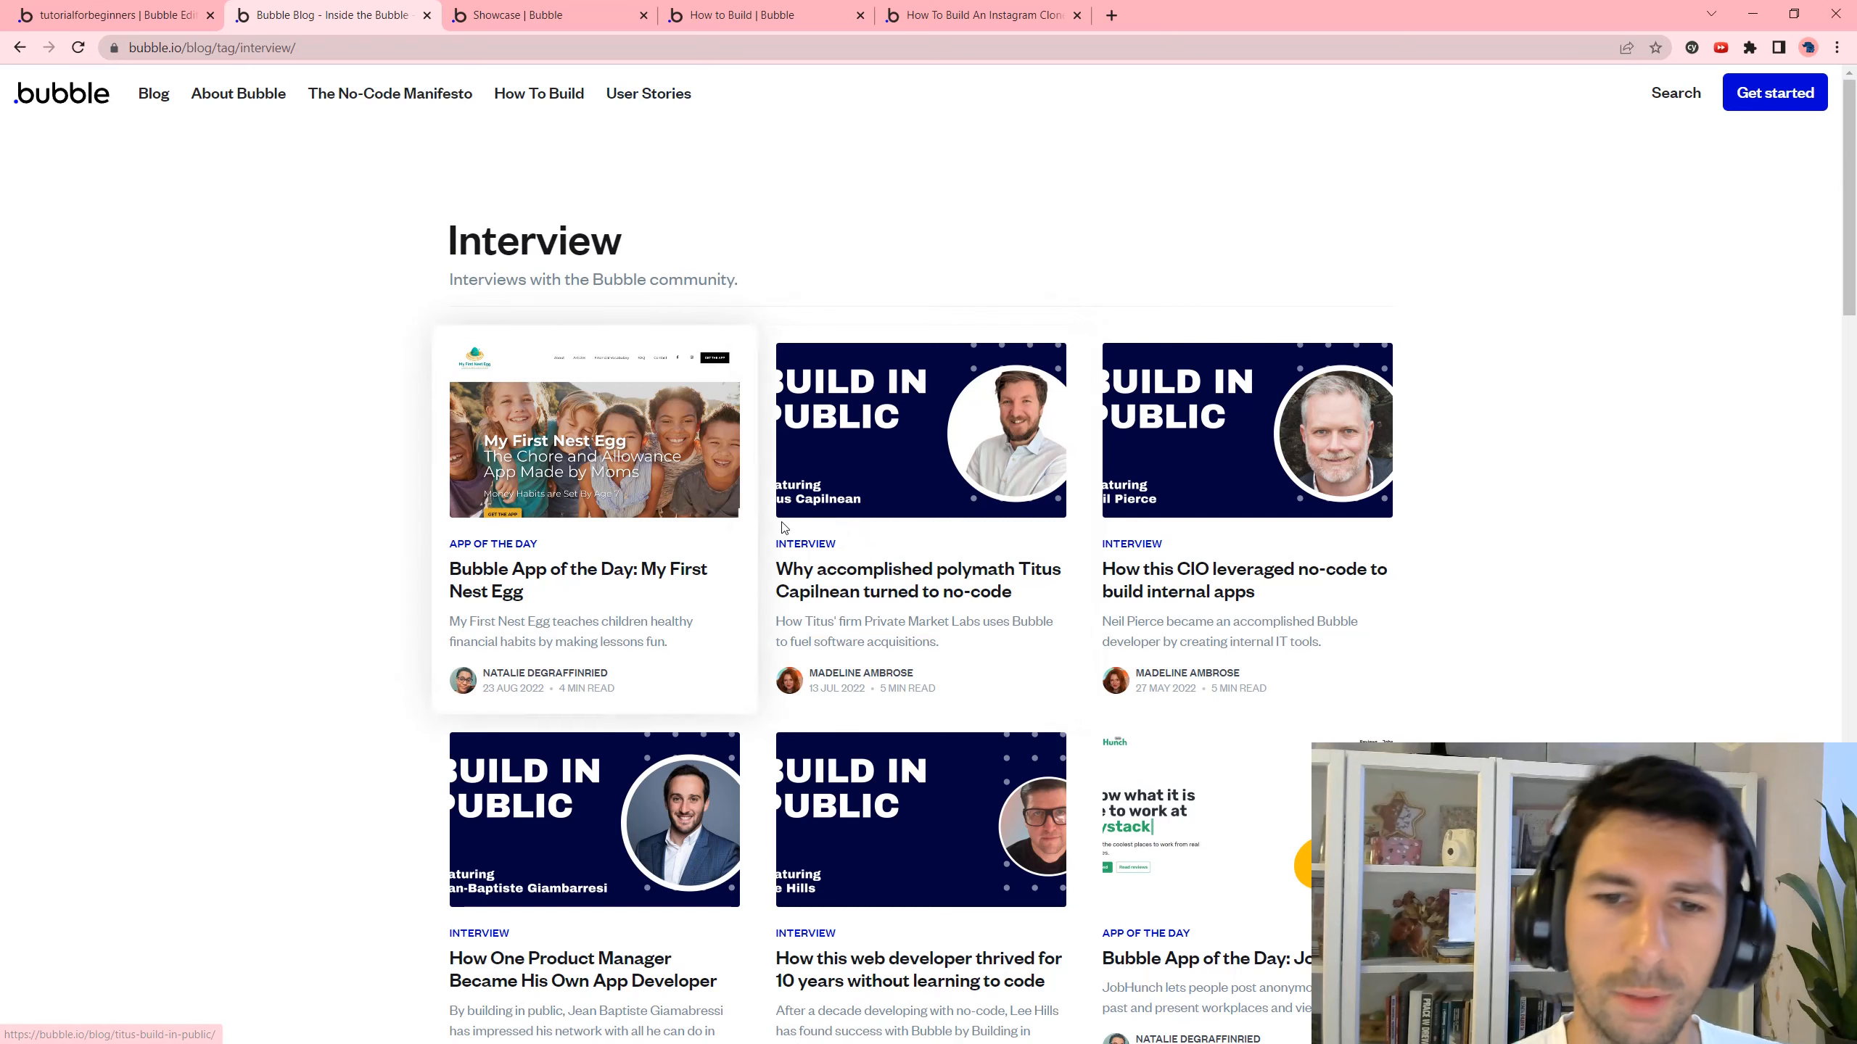
click(857, 550)
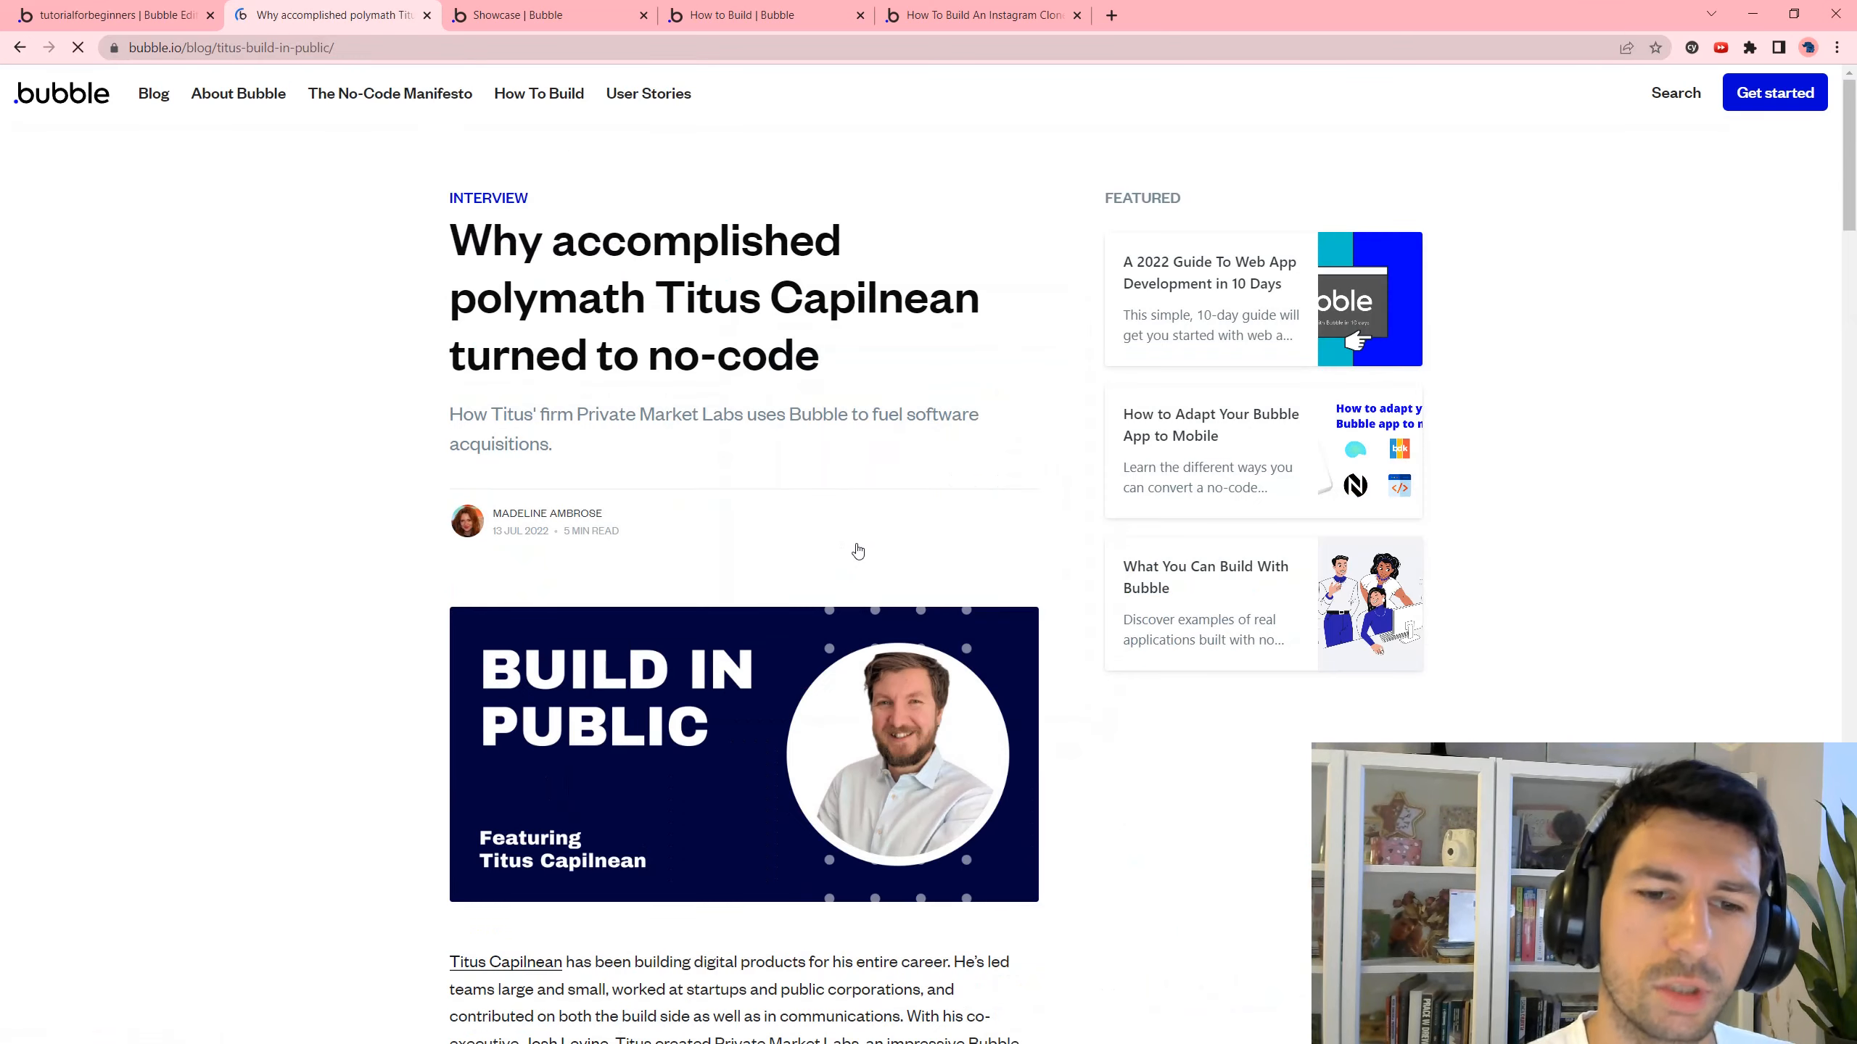
scroll(826, 585, down, 10)
scroll(836, 726, down, 10)
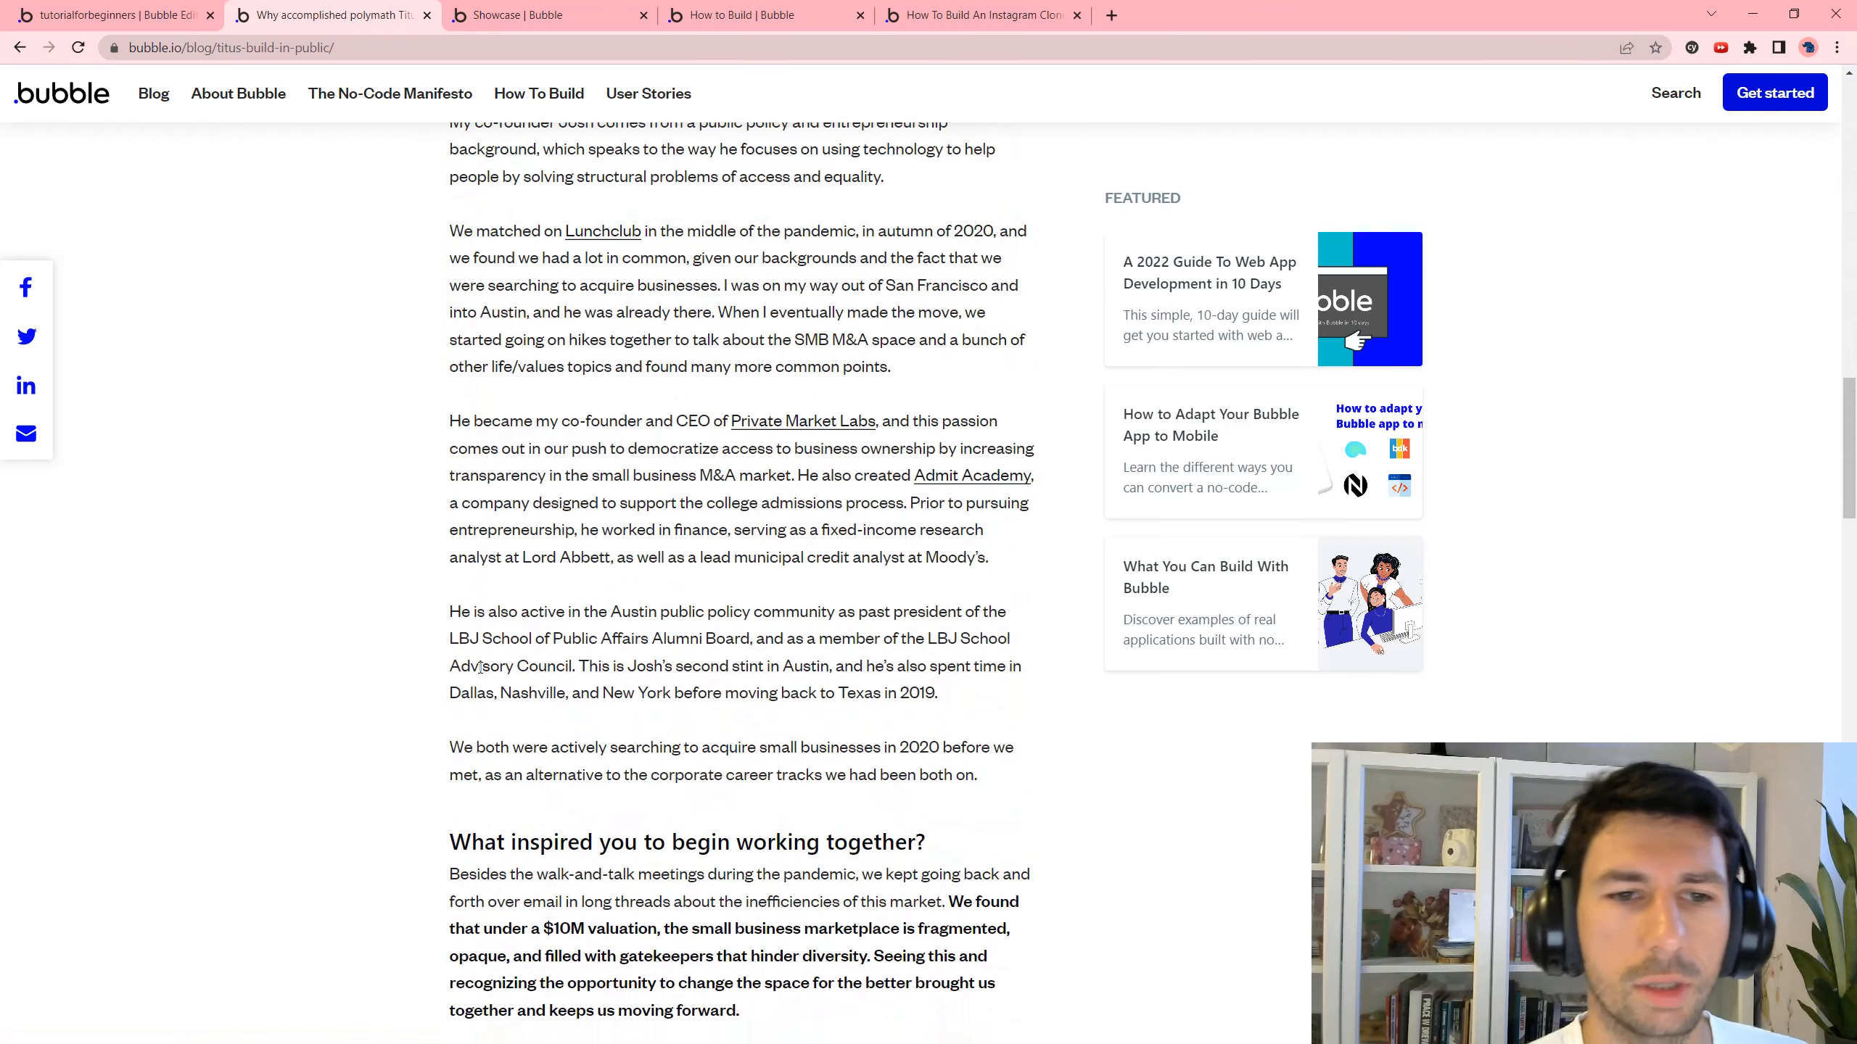
Browse the no-code apps on the Bubble Showcase page, open Uneebo Office Design and close its site again.
click(517, 13)
scroll(950, 497, up, 3)
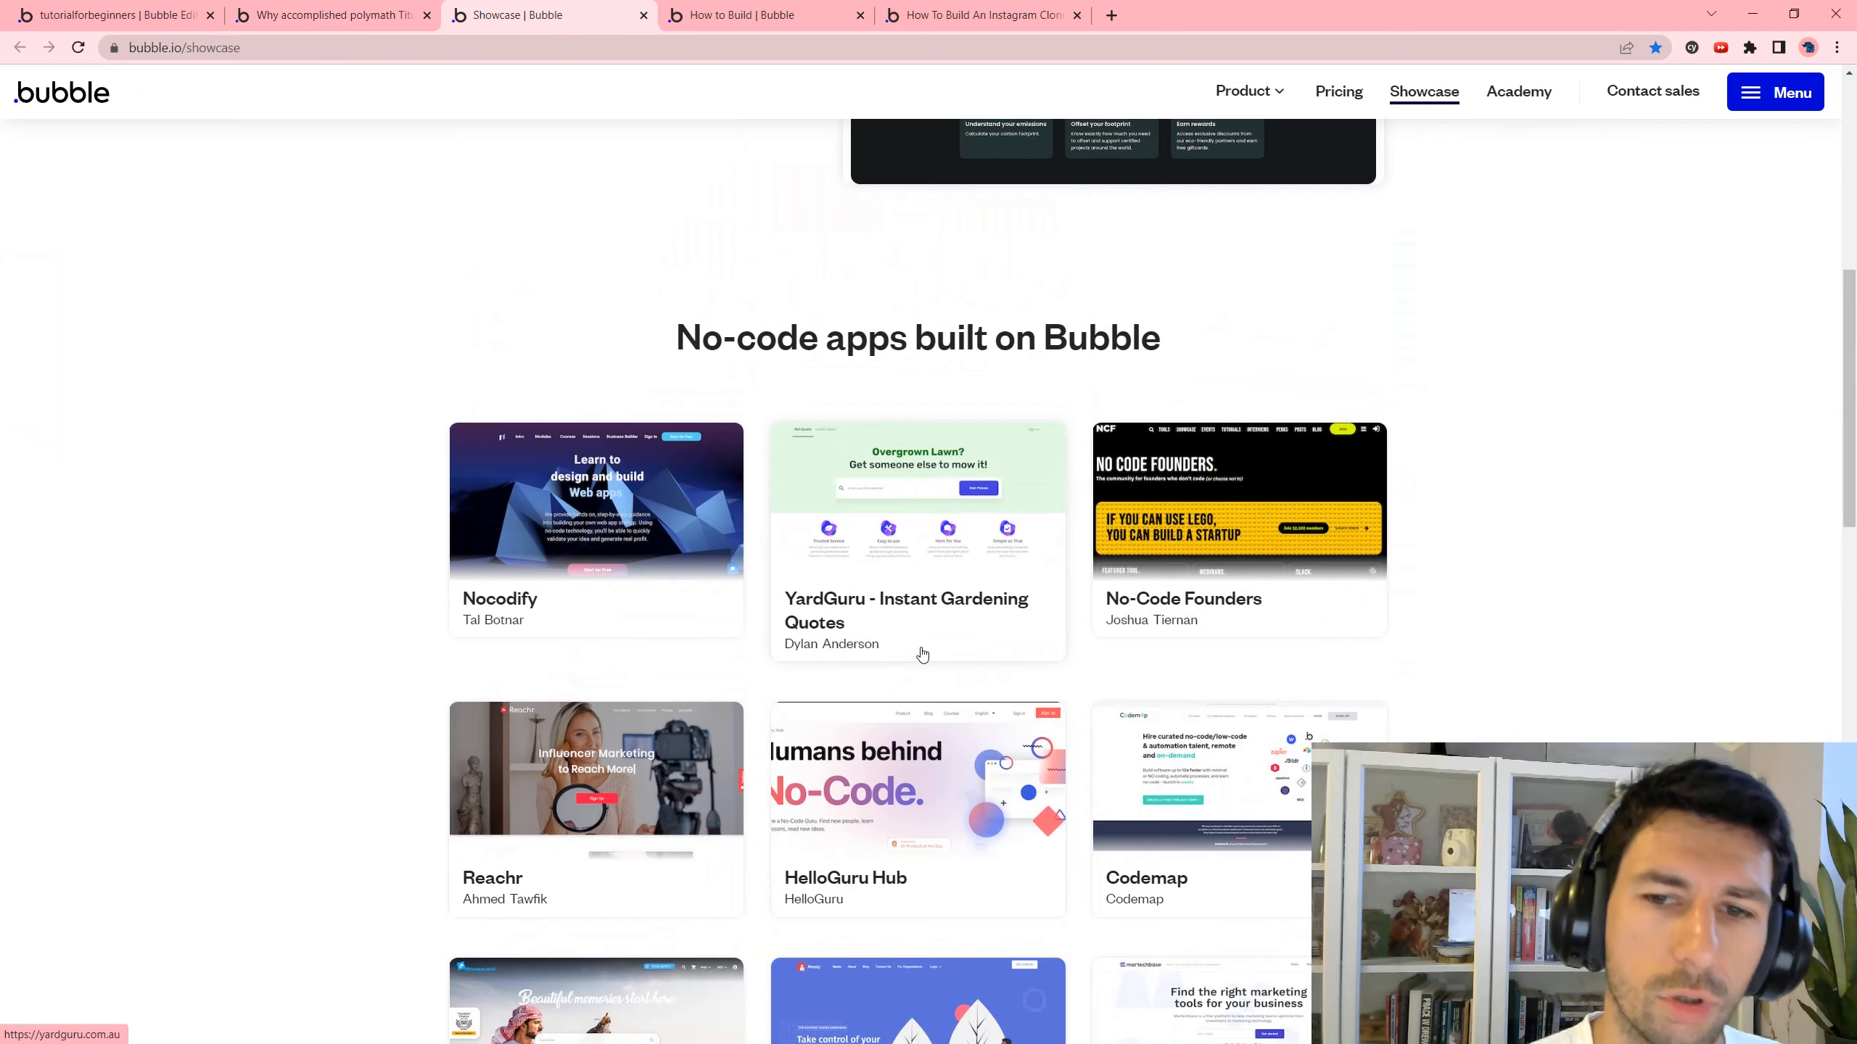
scroll(920, 651, down, 12)
click(883, 334)
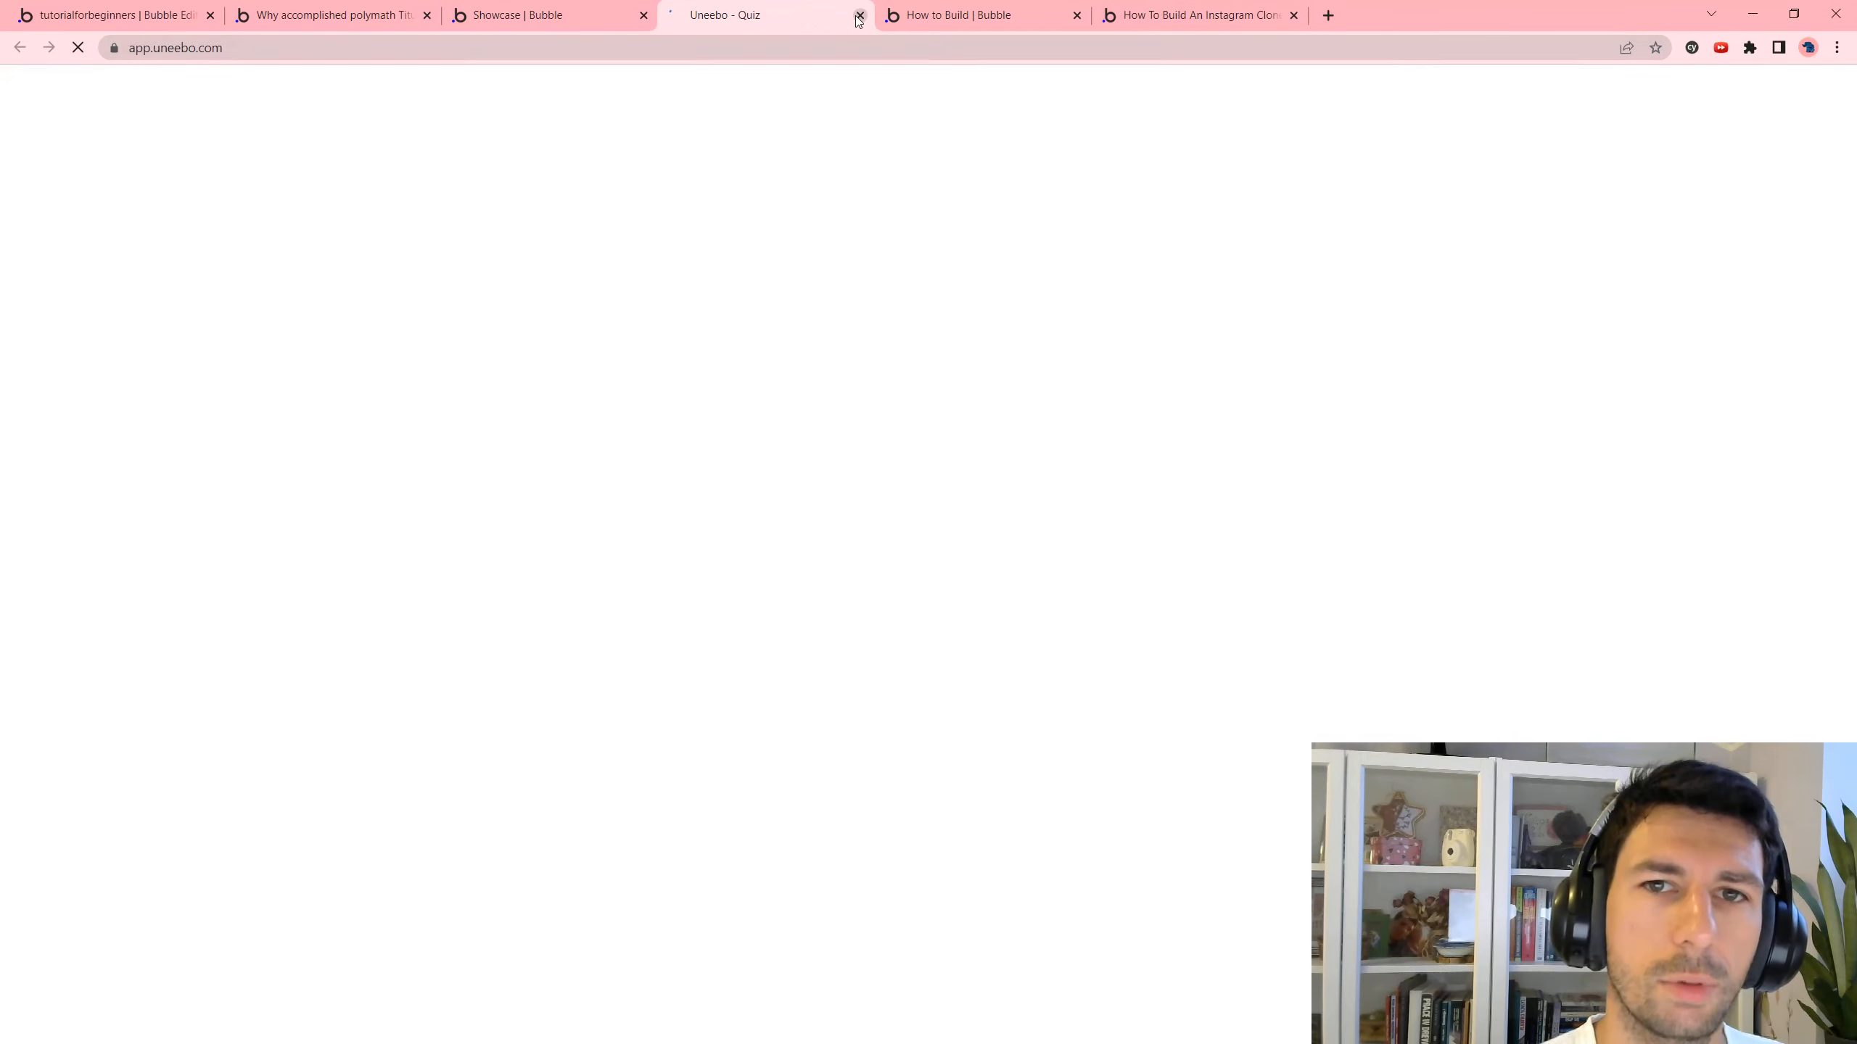
click(859, 16)
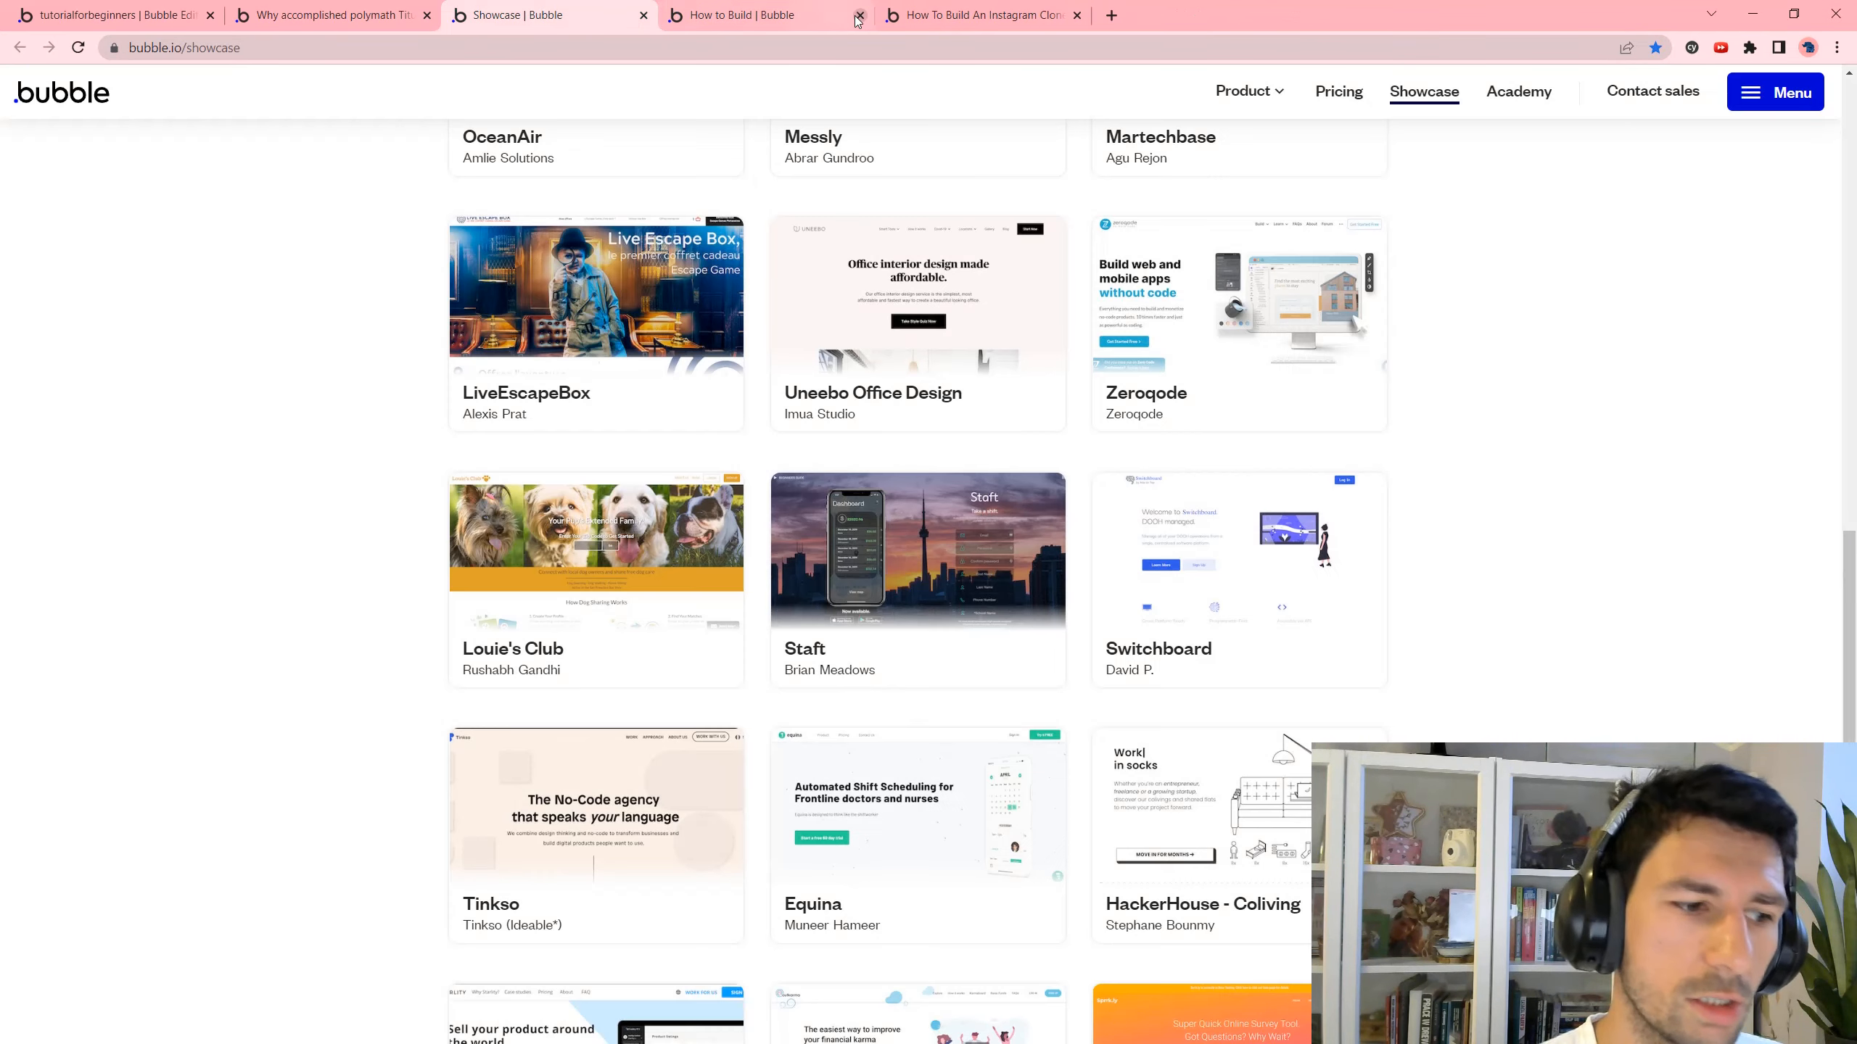
Switch to the How to Build page, close the already open Instagram clone article and look over the first tutorials listed.
click(839, 17)
scroll(839, 234, up, 2)
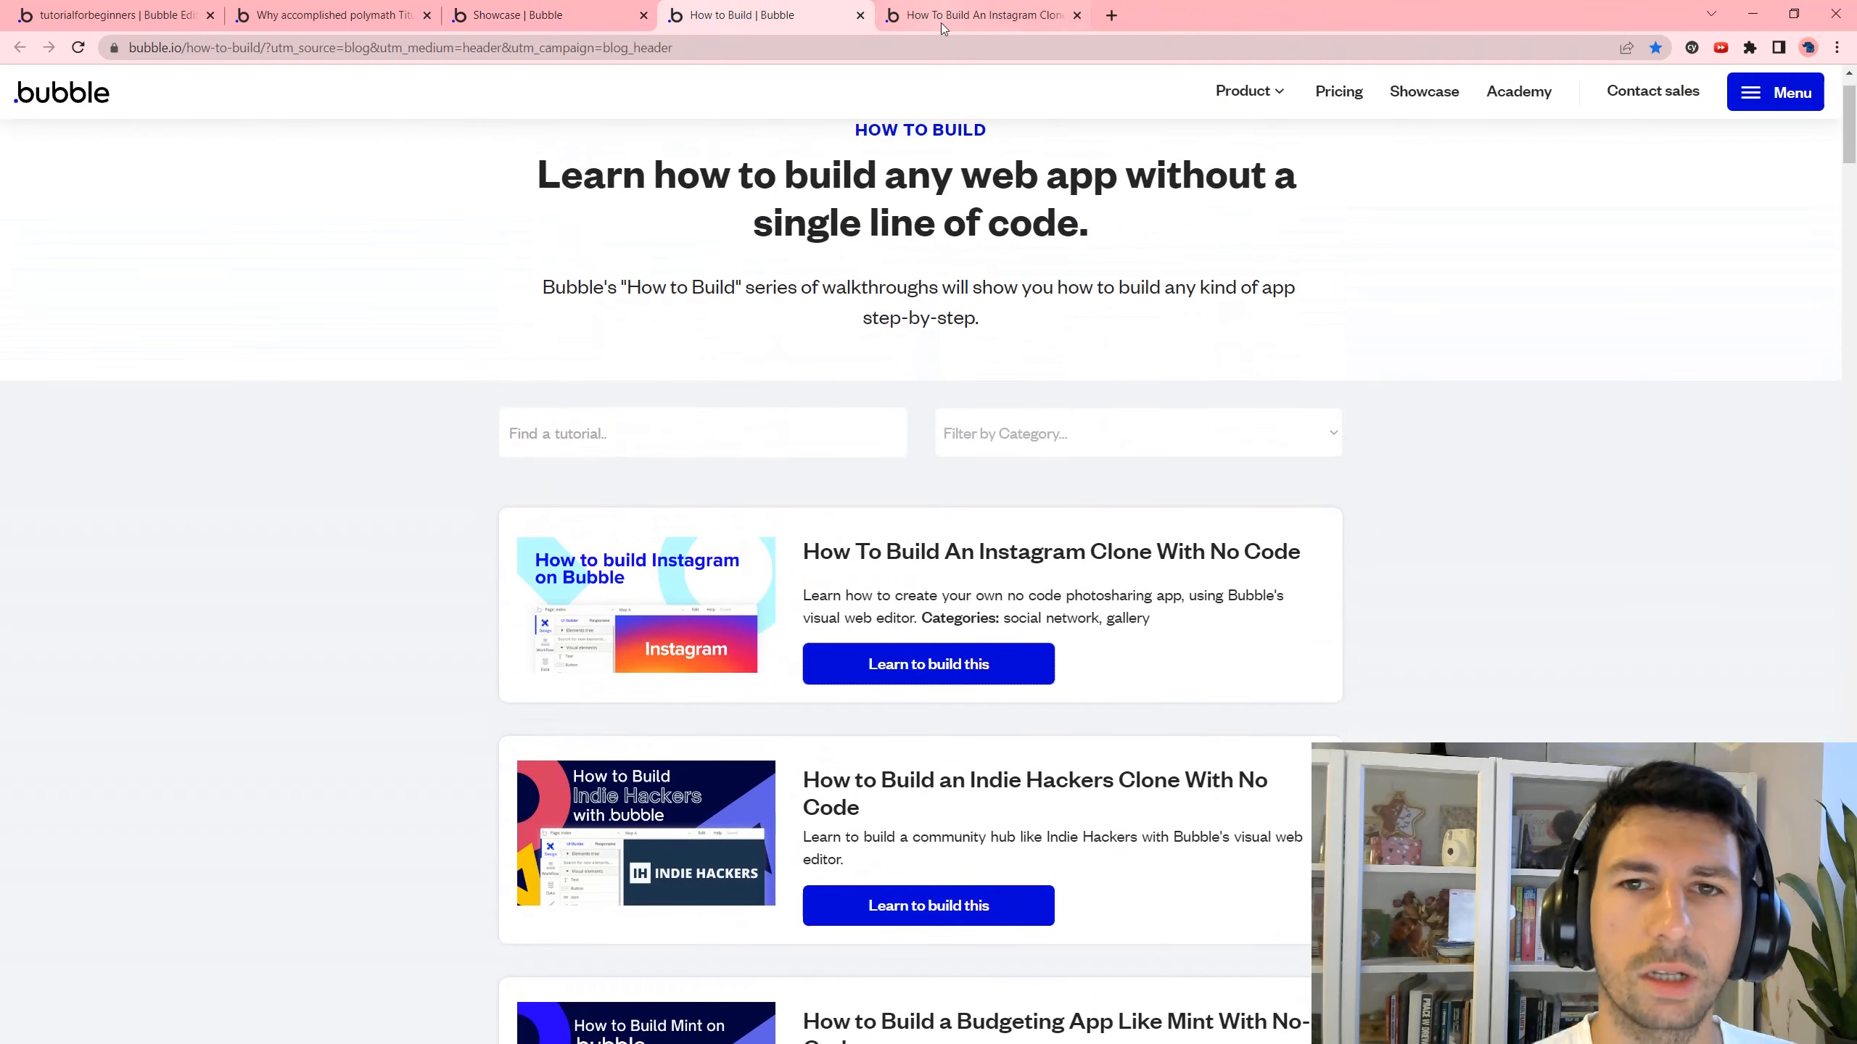
click(1076, 16)
scroll(970, 443, down, 2)
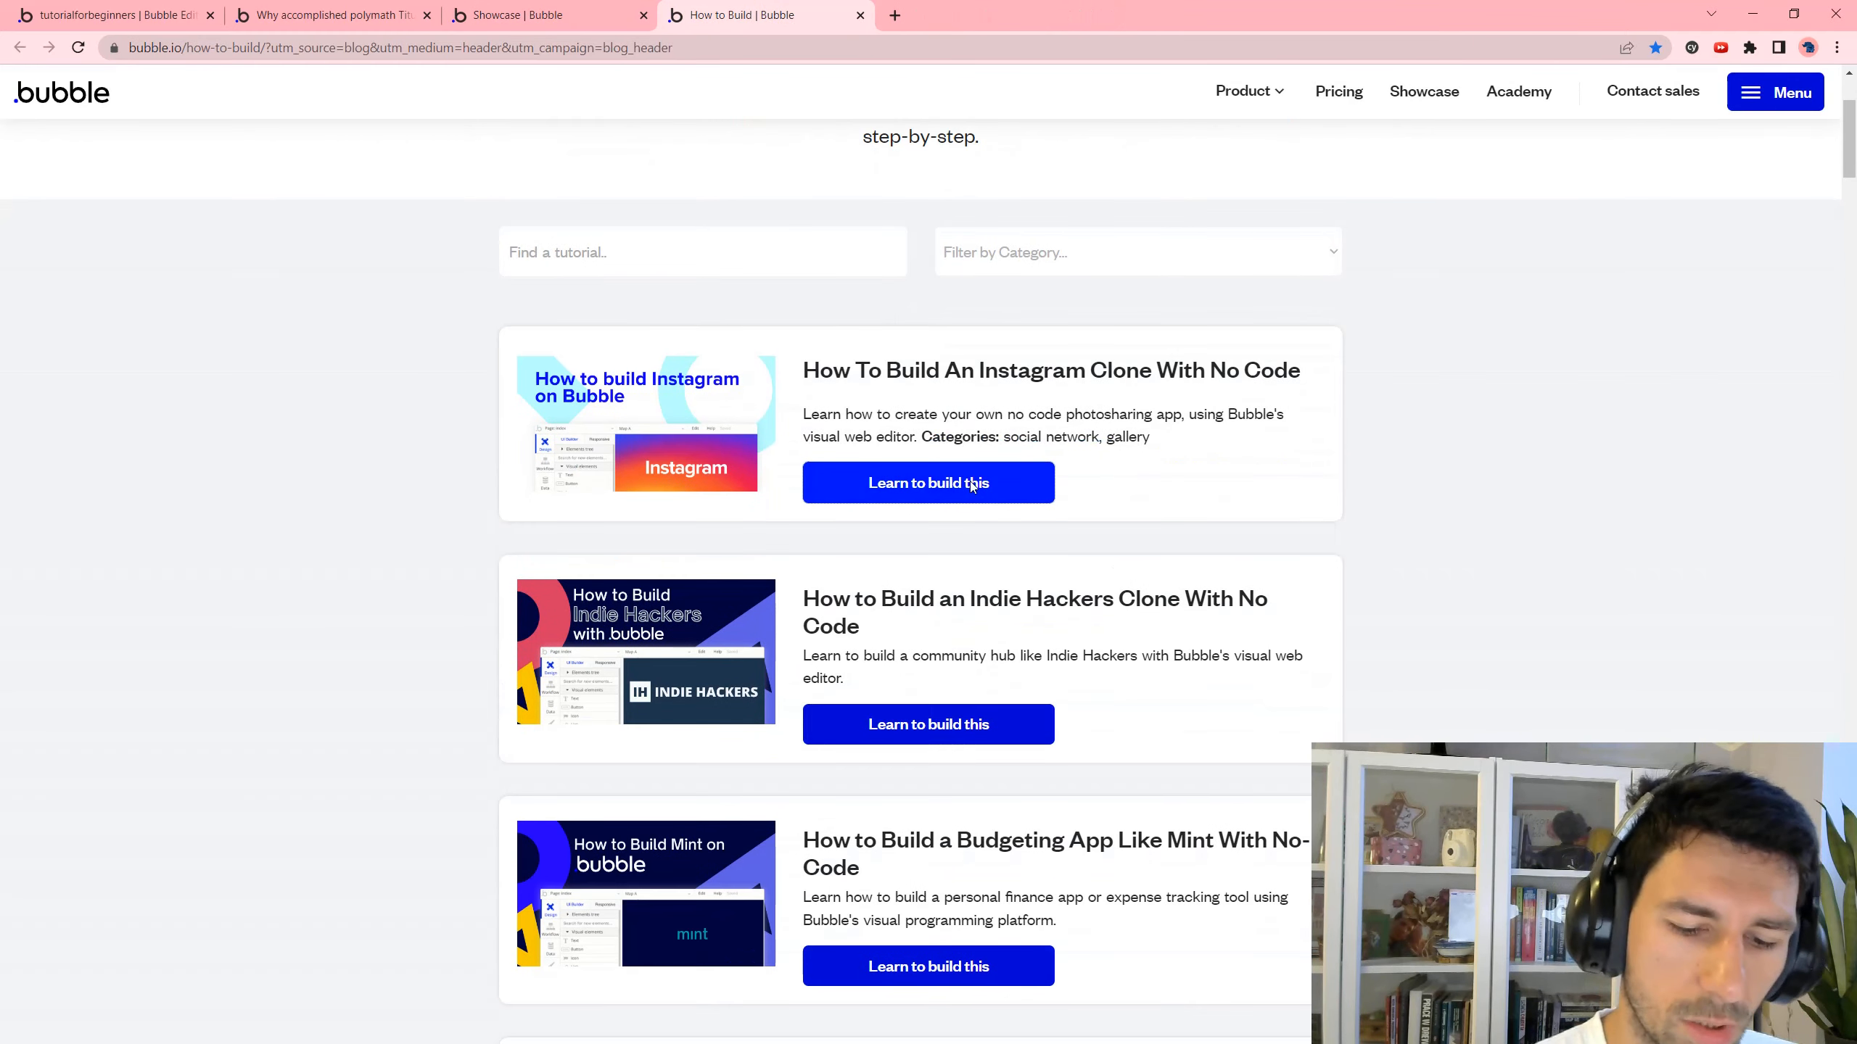
scroll(996, 526, down, 5)
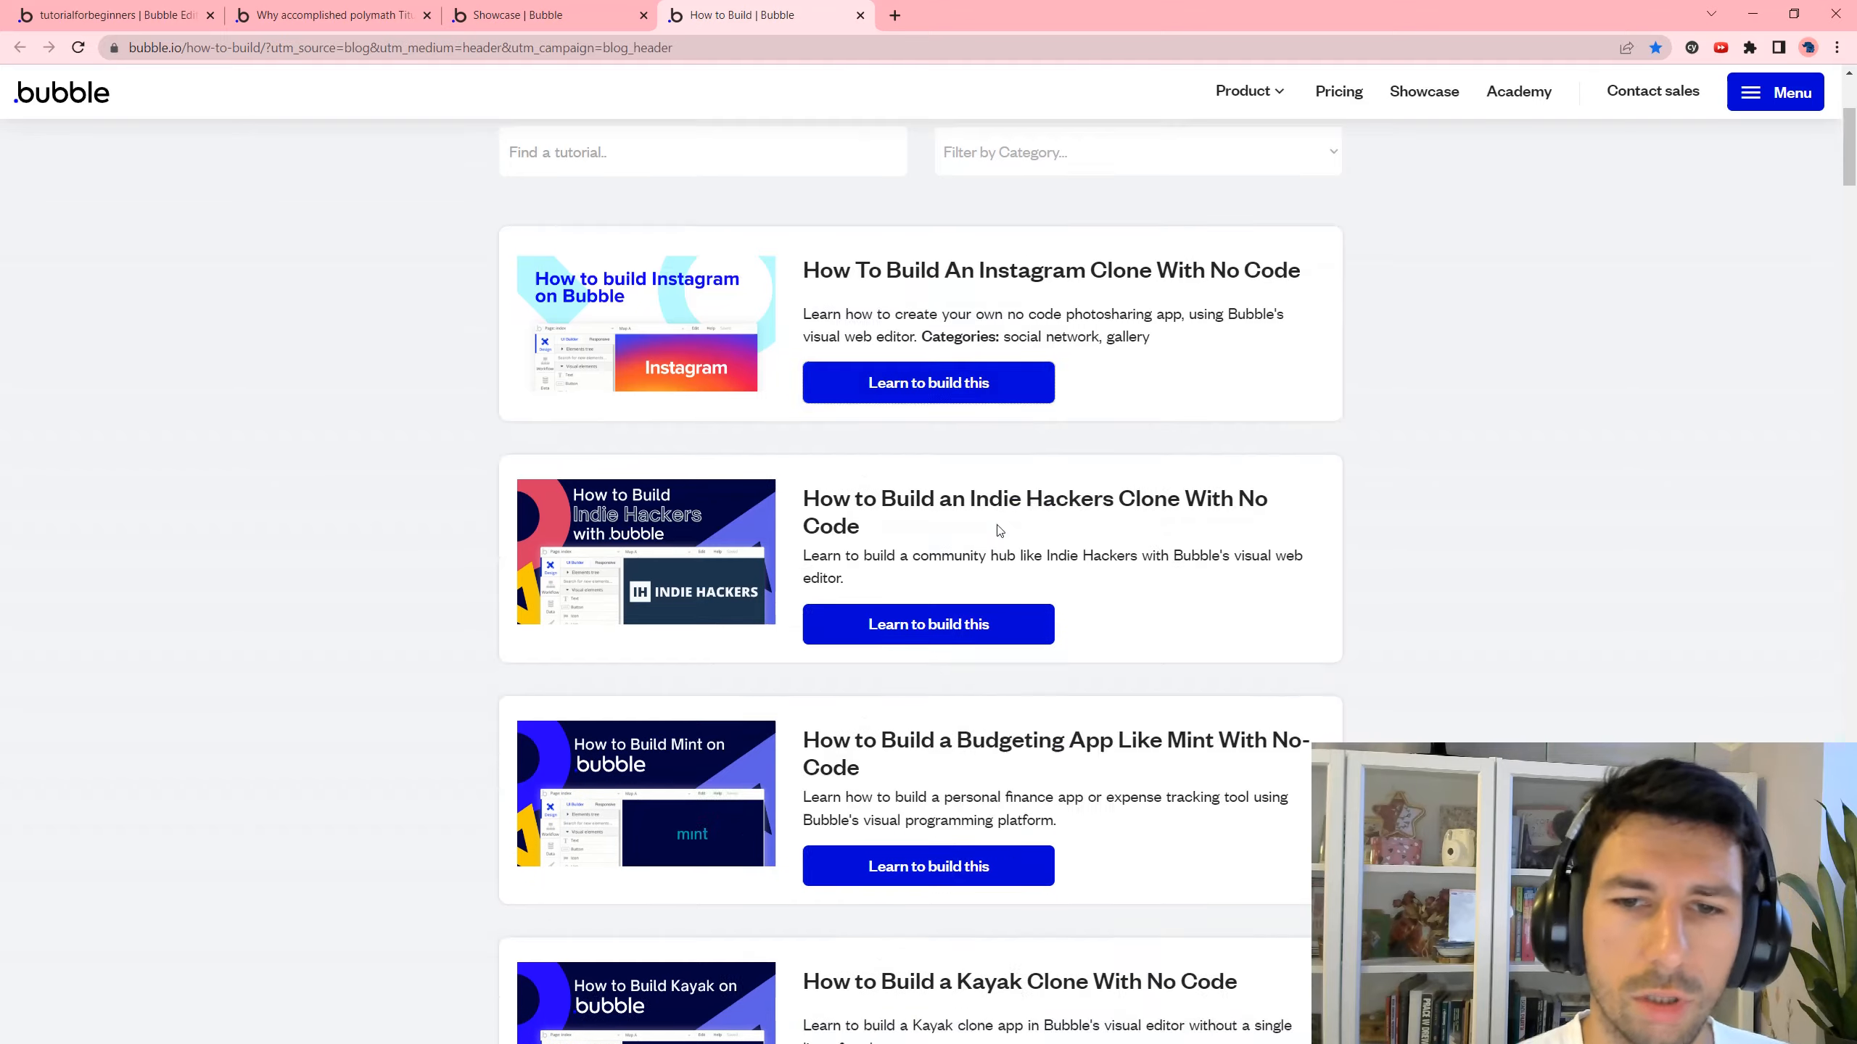
scroll(1086, 357, up, 6)
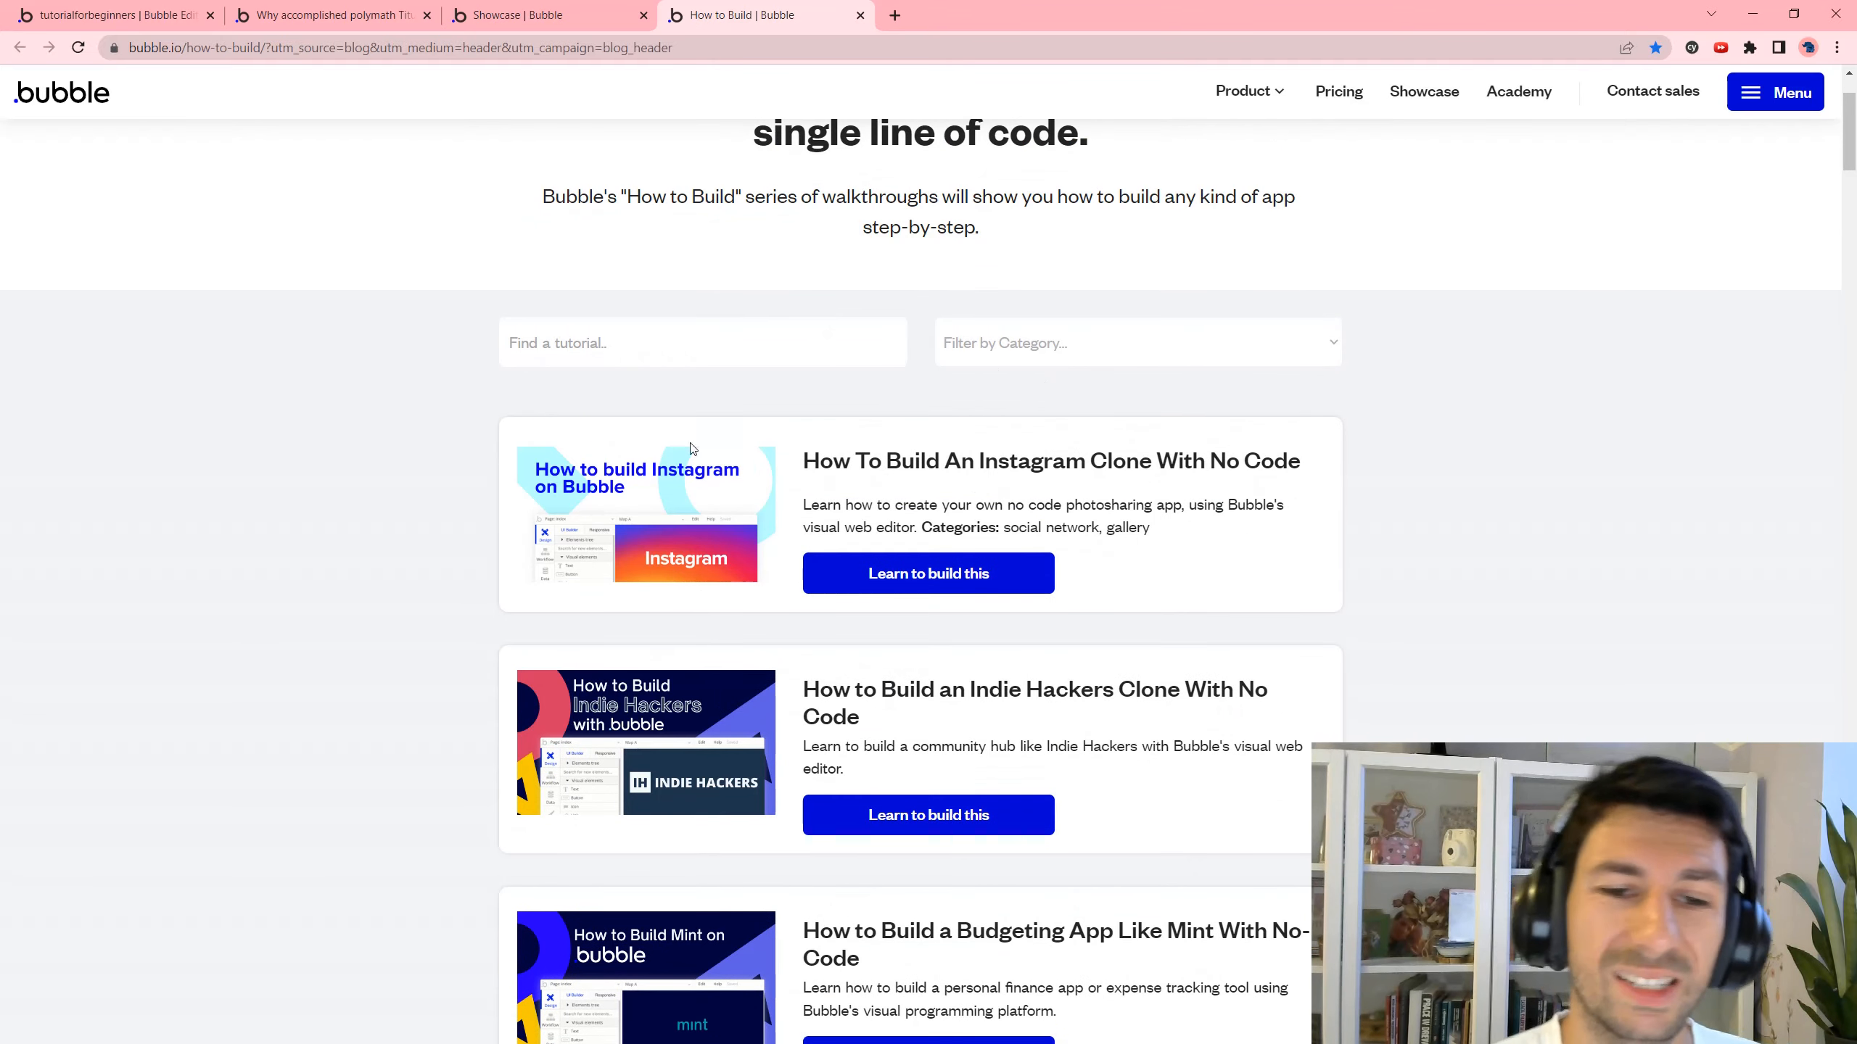
Open the How To Build An Instagram Clone With No Code tutorial and review its list of steps and core pages.
click(936, 575)
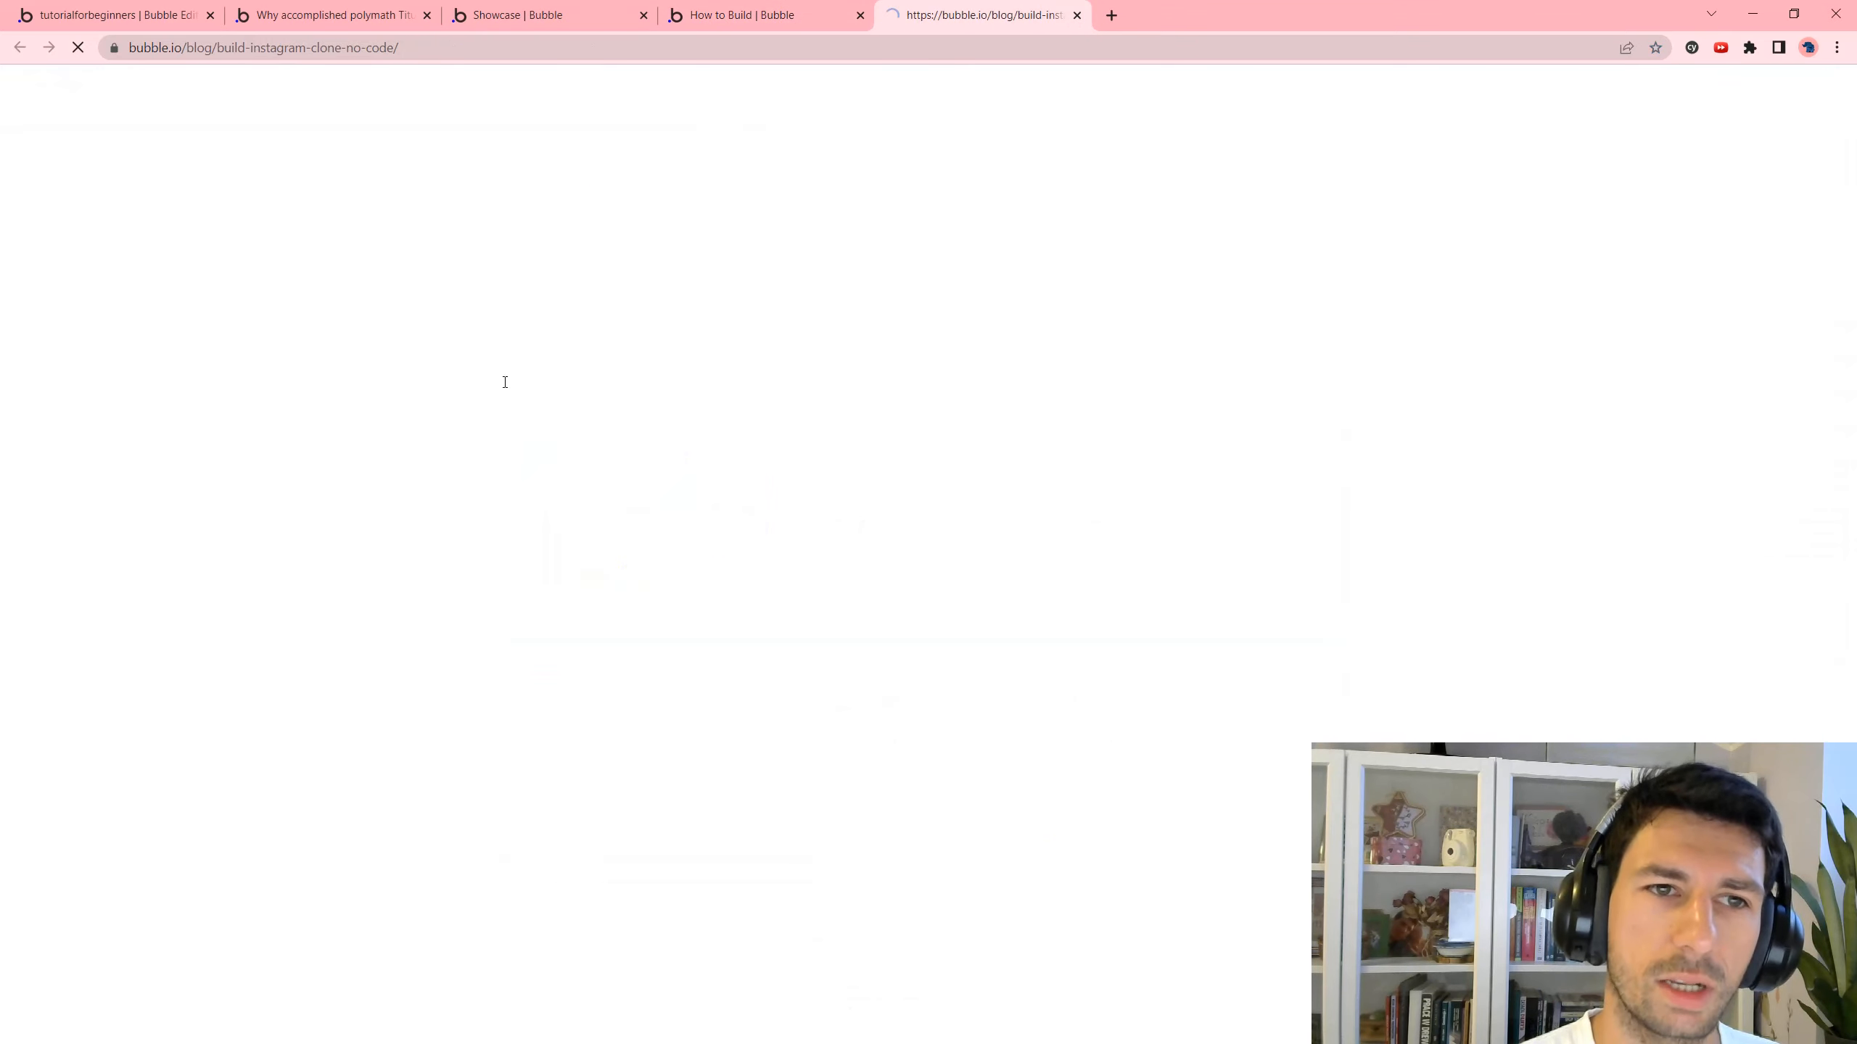
scroll(601, 448, down, 10)
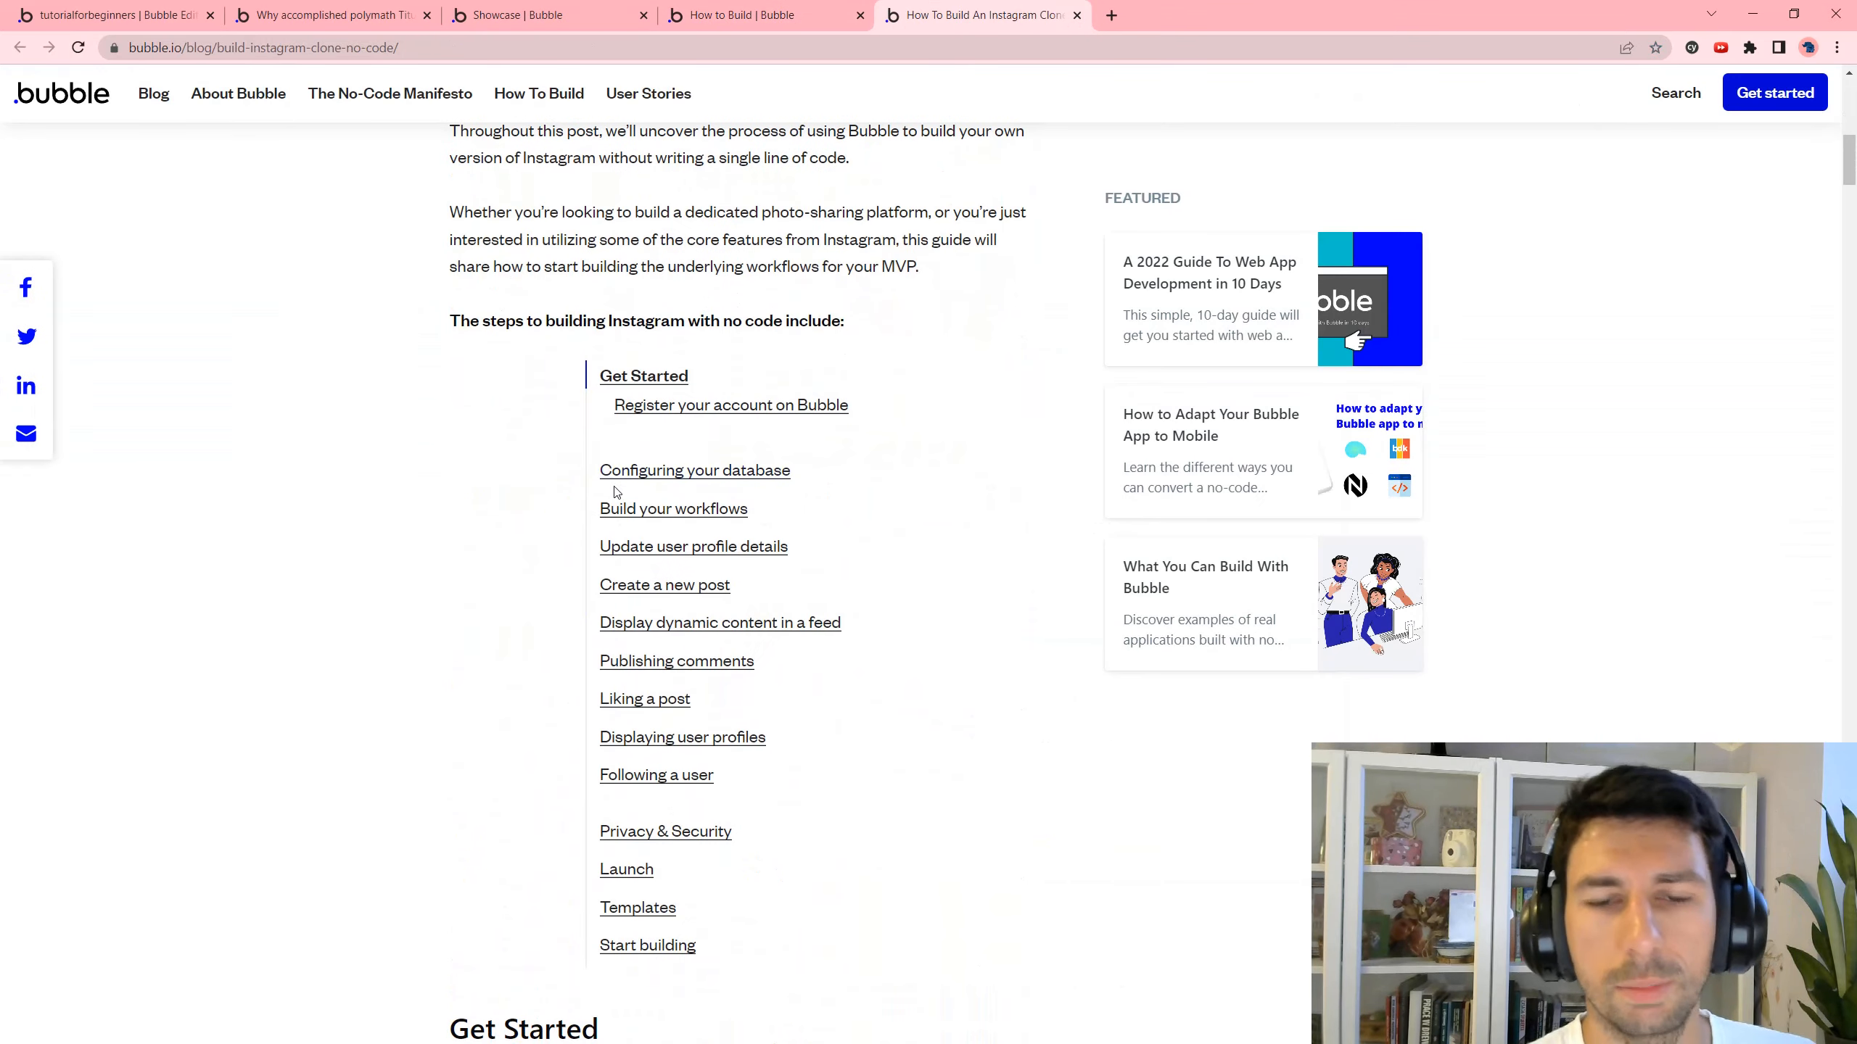
scroll(614, 505, down, 10)
scroll(639, 649, down, 15)
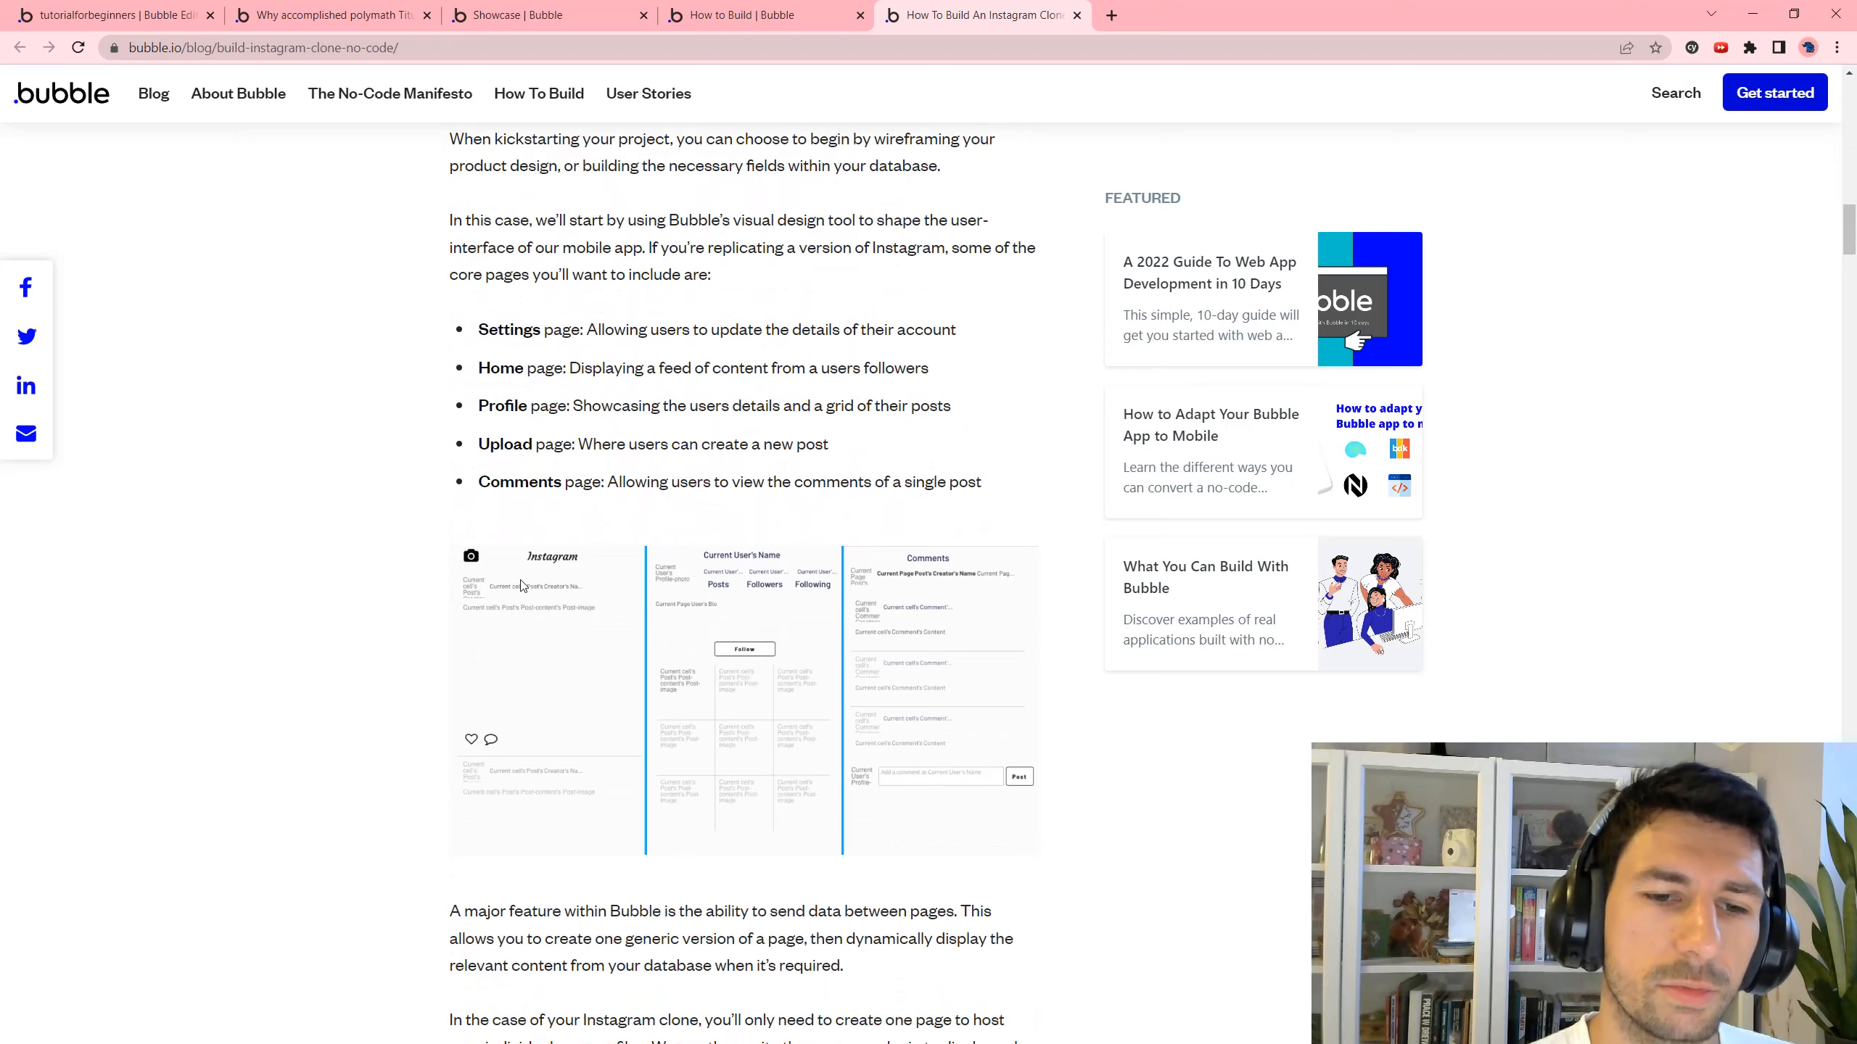
scroll(472, 662, down, 5)
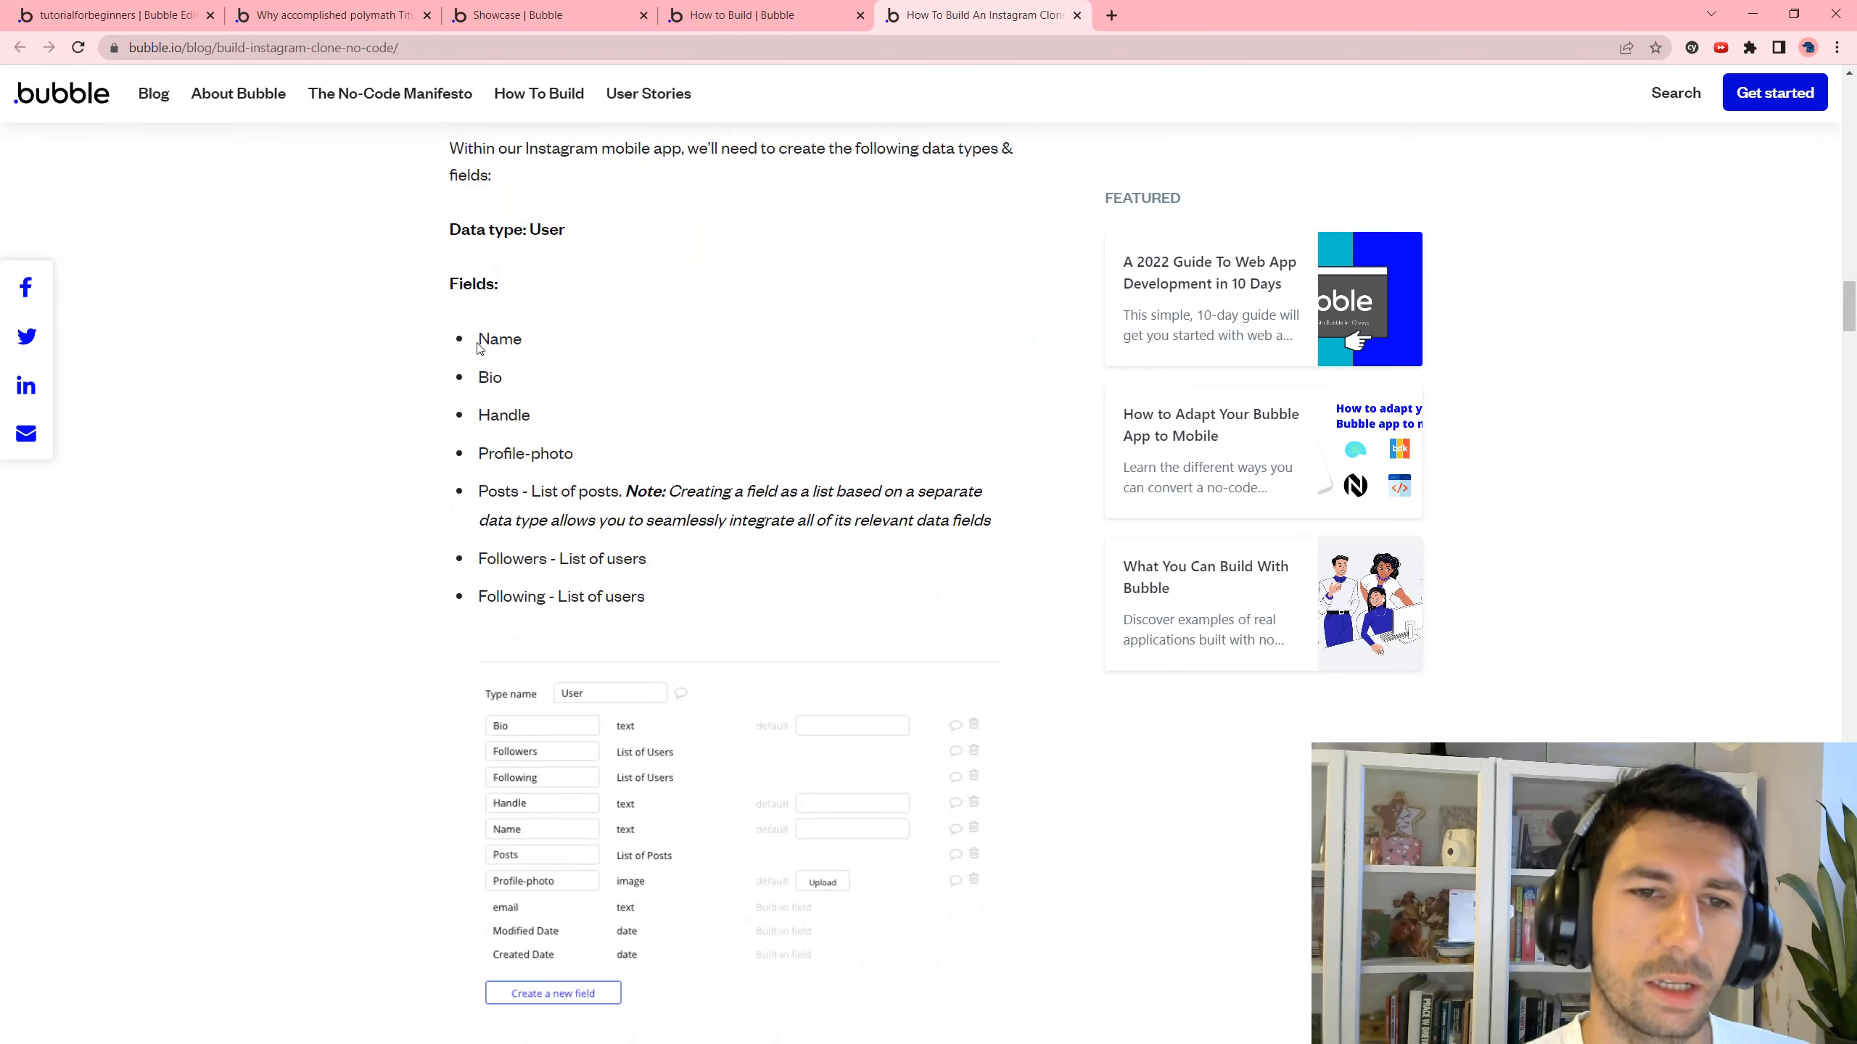
Examine the fields of the tutorial's User, Post-content and Comment data types and the workflow for updating profile details.
drag(472, 284, 683, 539)
click(629, 492)
scroll(633, 475, down, 9)
scroll(633, 474, down, 15)
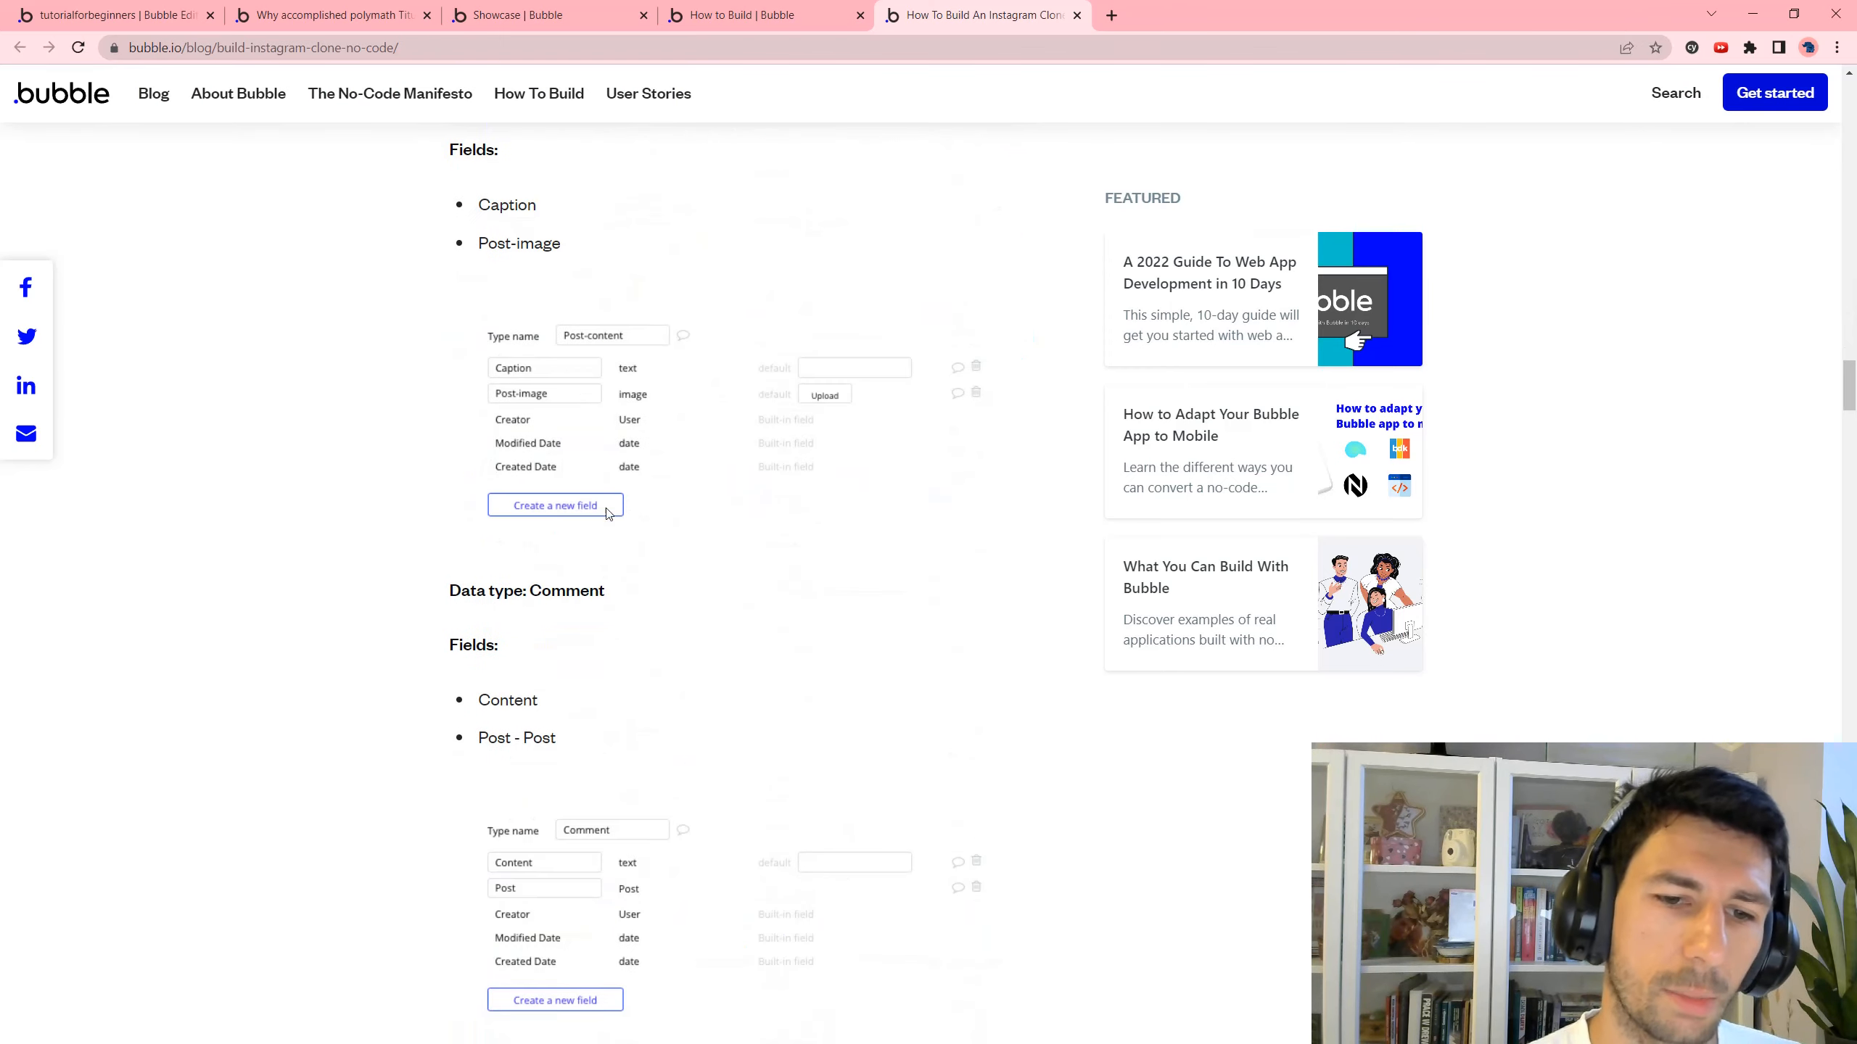
scroll(850, 1024, down, 7)
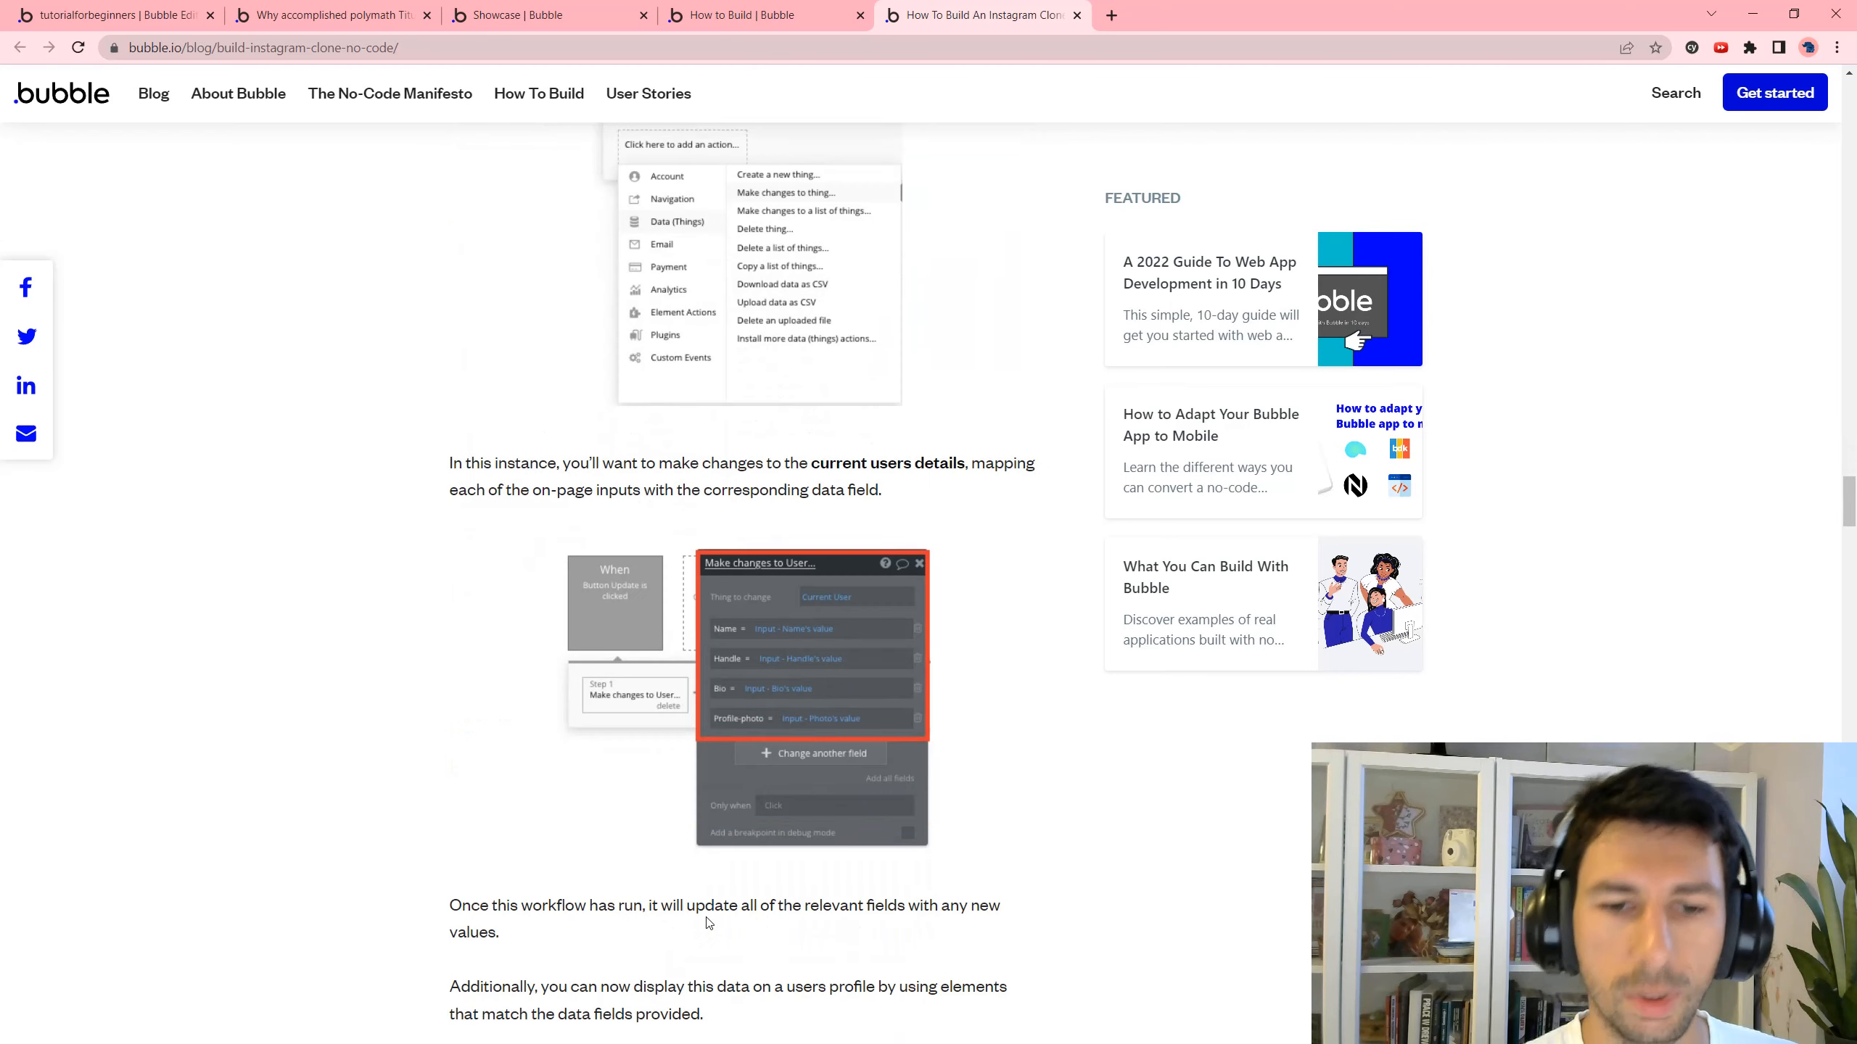
Read the Instagram tutorial's sections on creating a new post and displaying dynamic content in a feed.
click(771, 10)
click(995, 7)
scroll(593, 428, down, 6)
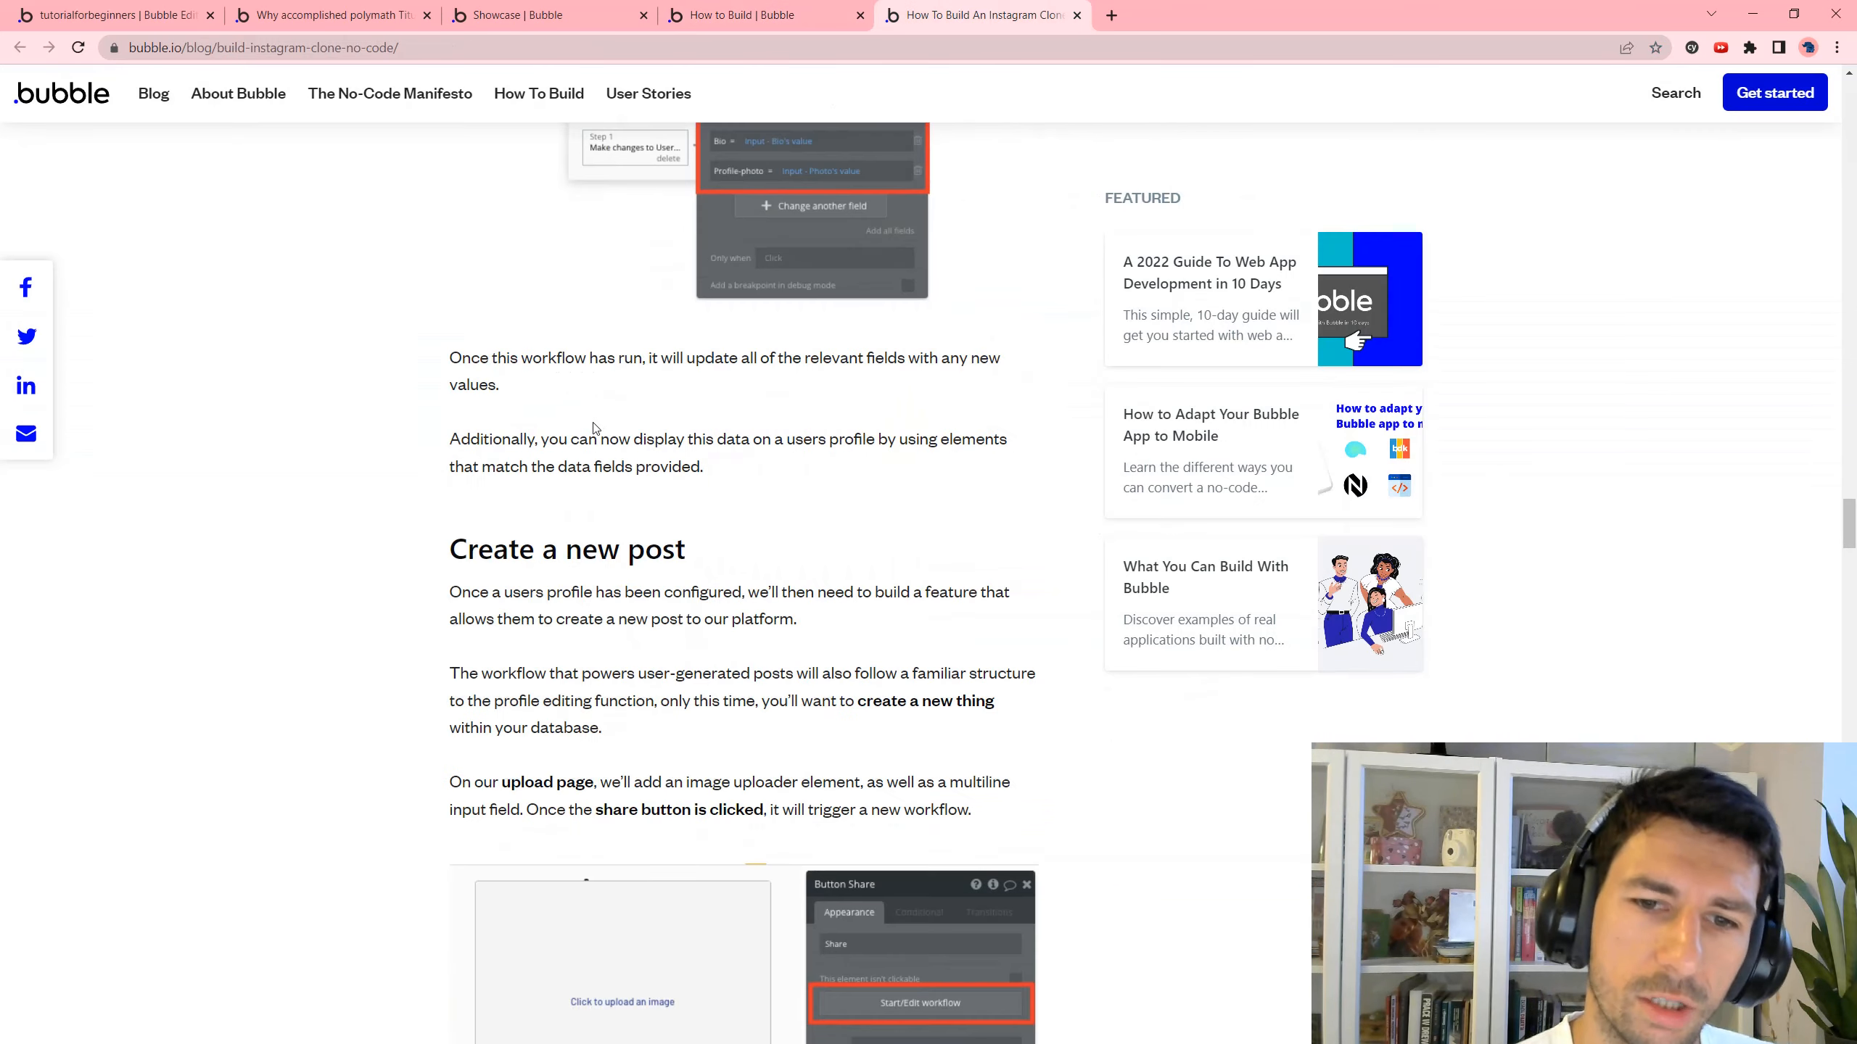
scroll(625, 381, down, 20)
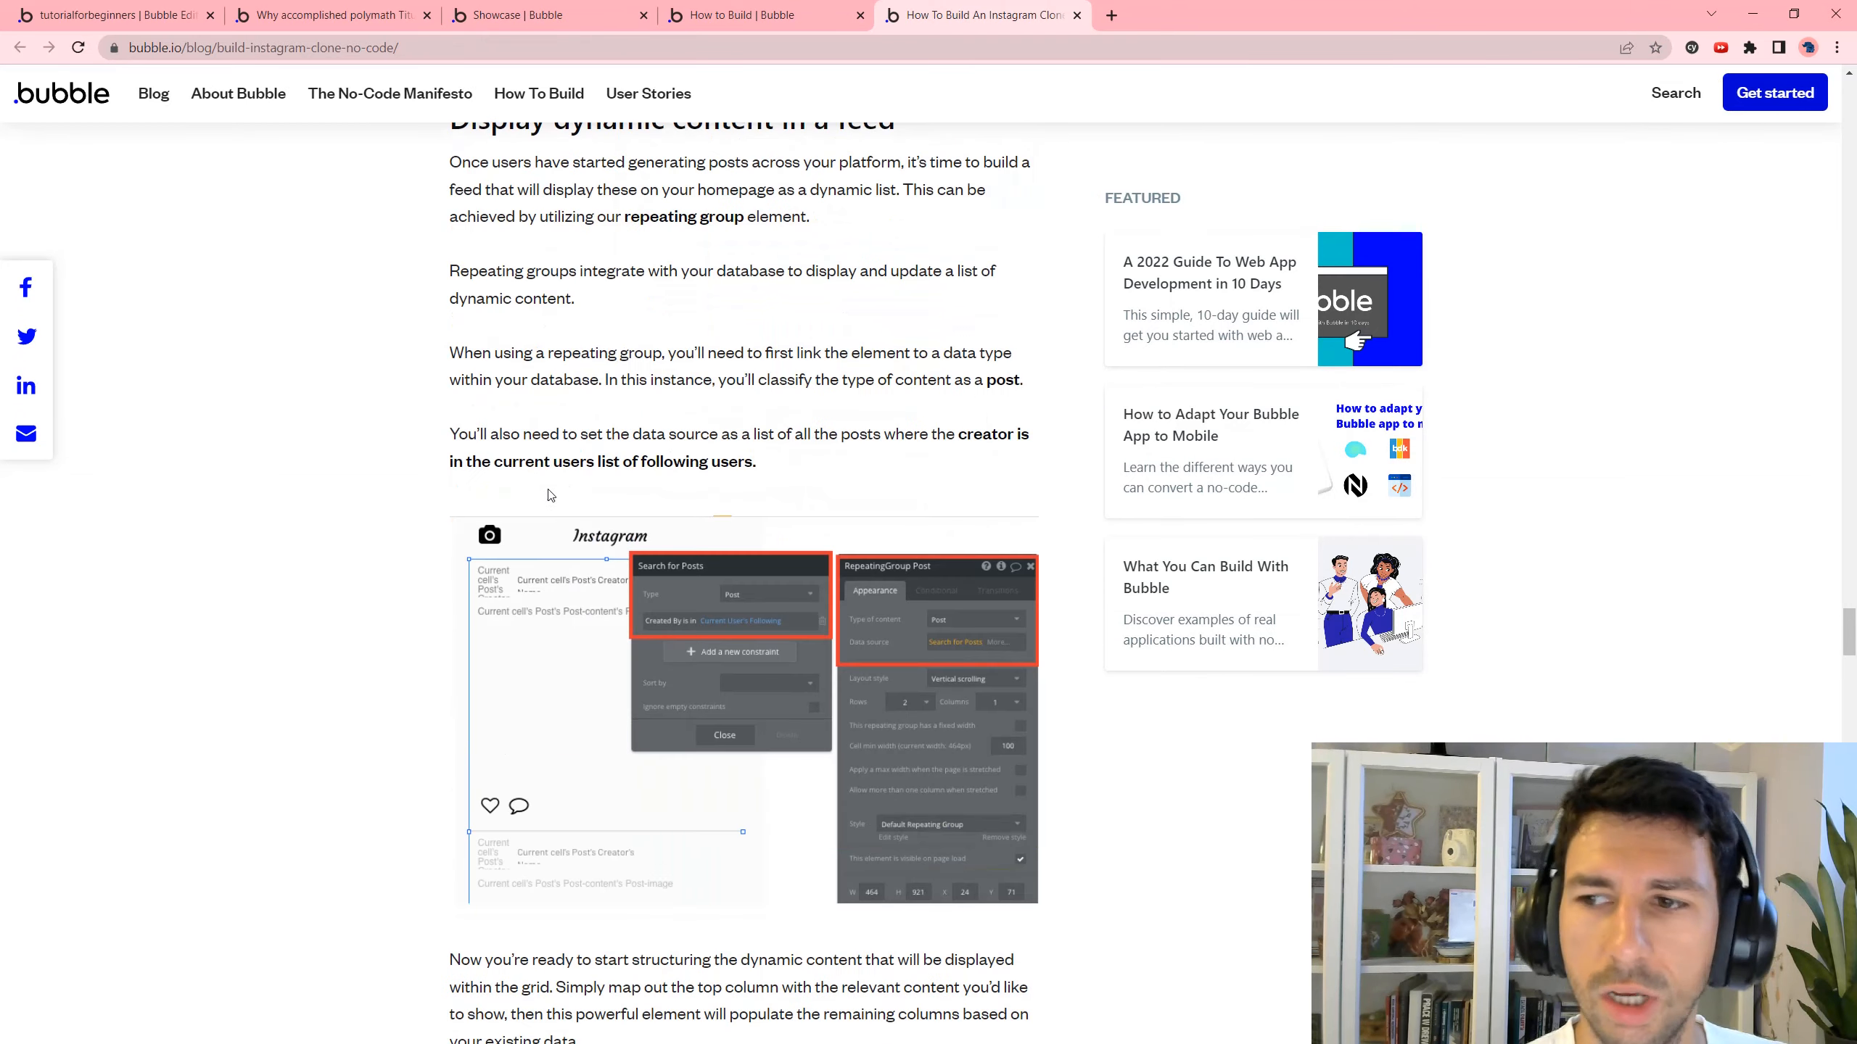
scroll(605, 563, down, 5)
Return to the How to Build page and browse the other clone tutorials, such as Discord, LinkedIn Learning, Zendesk and Dropbox.
click(760, 14)
scroll(826, 355, down, 10)
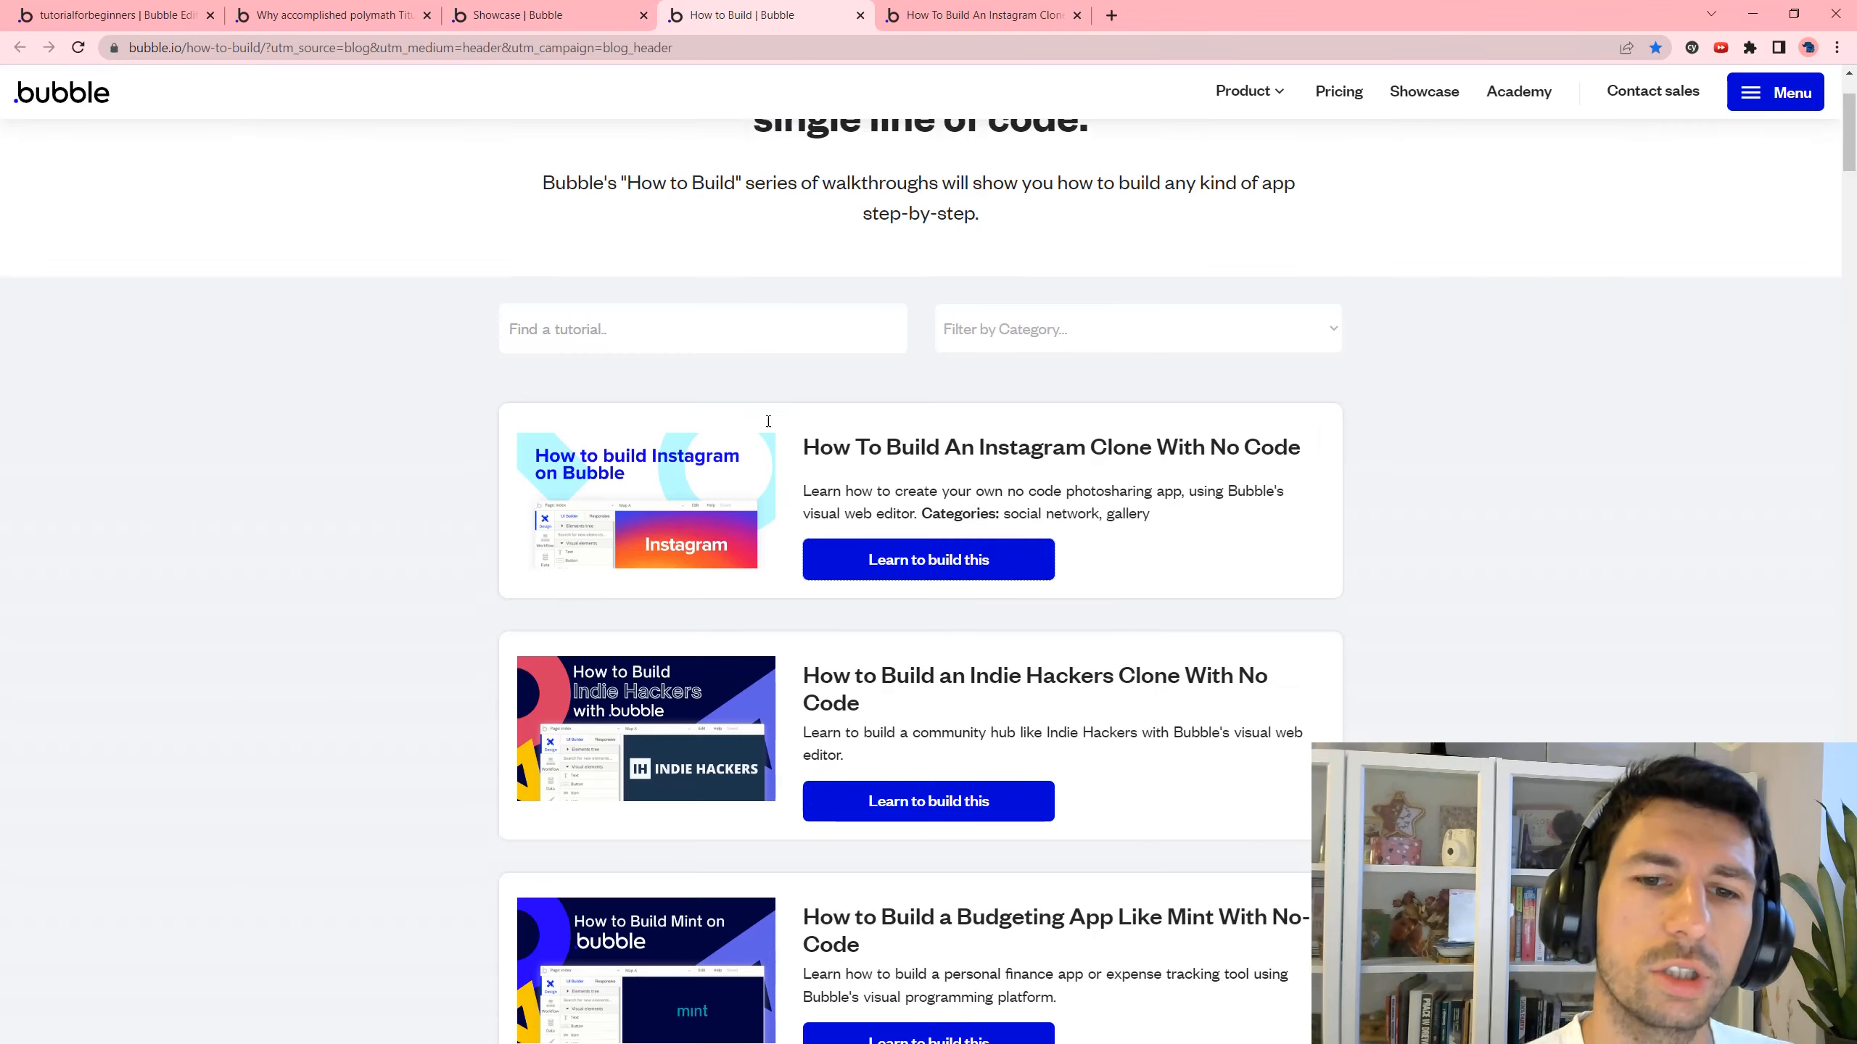
scroll(827, 354, down, 3)
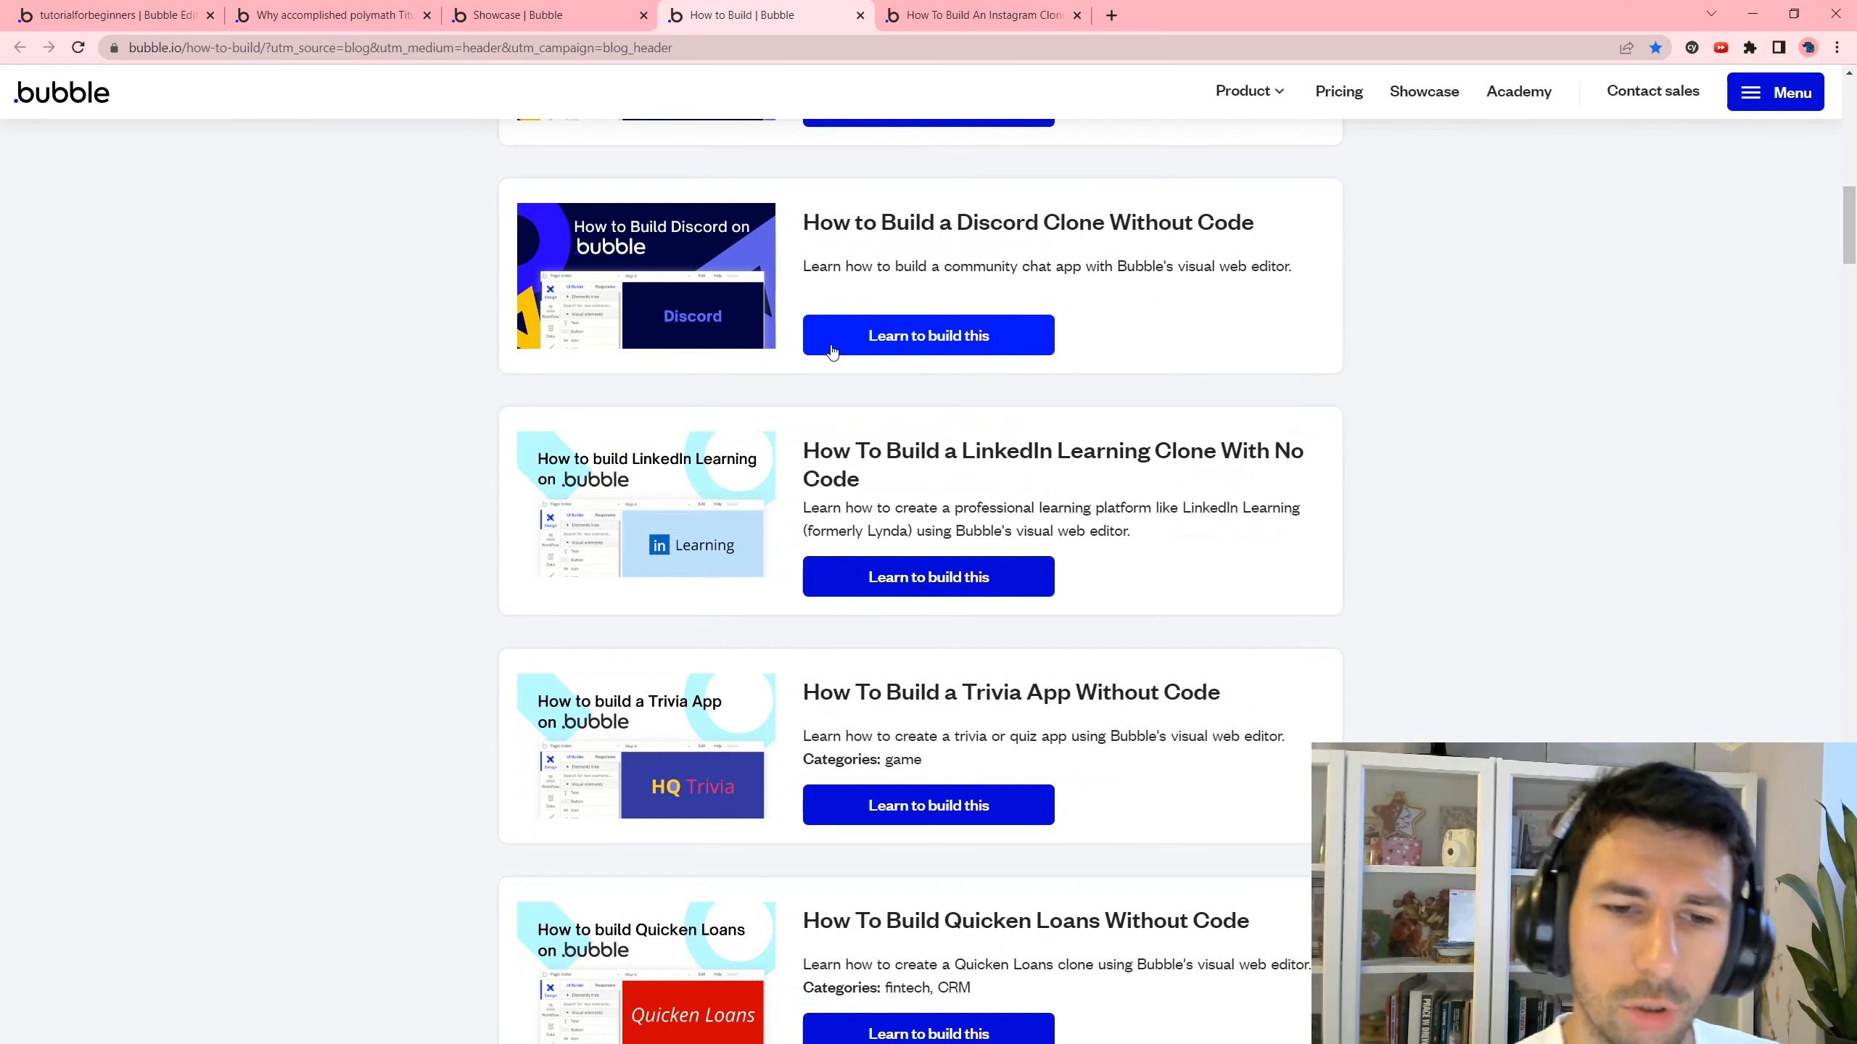
scroll(831, 352, down, 5)
scroll(805, 523, down, 9)
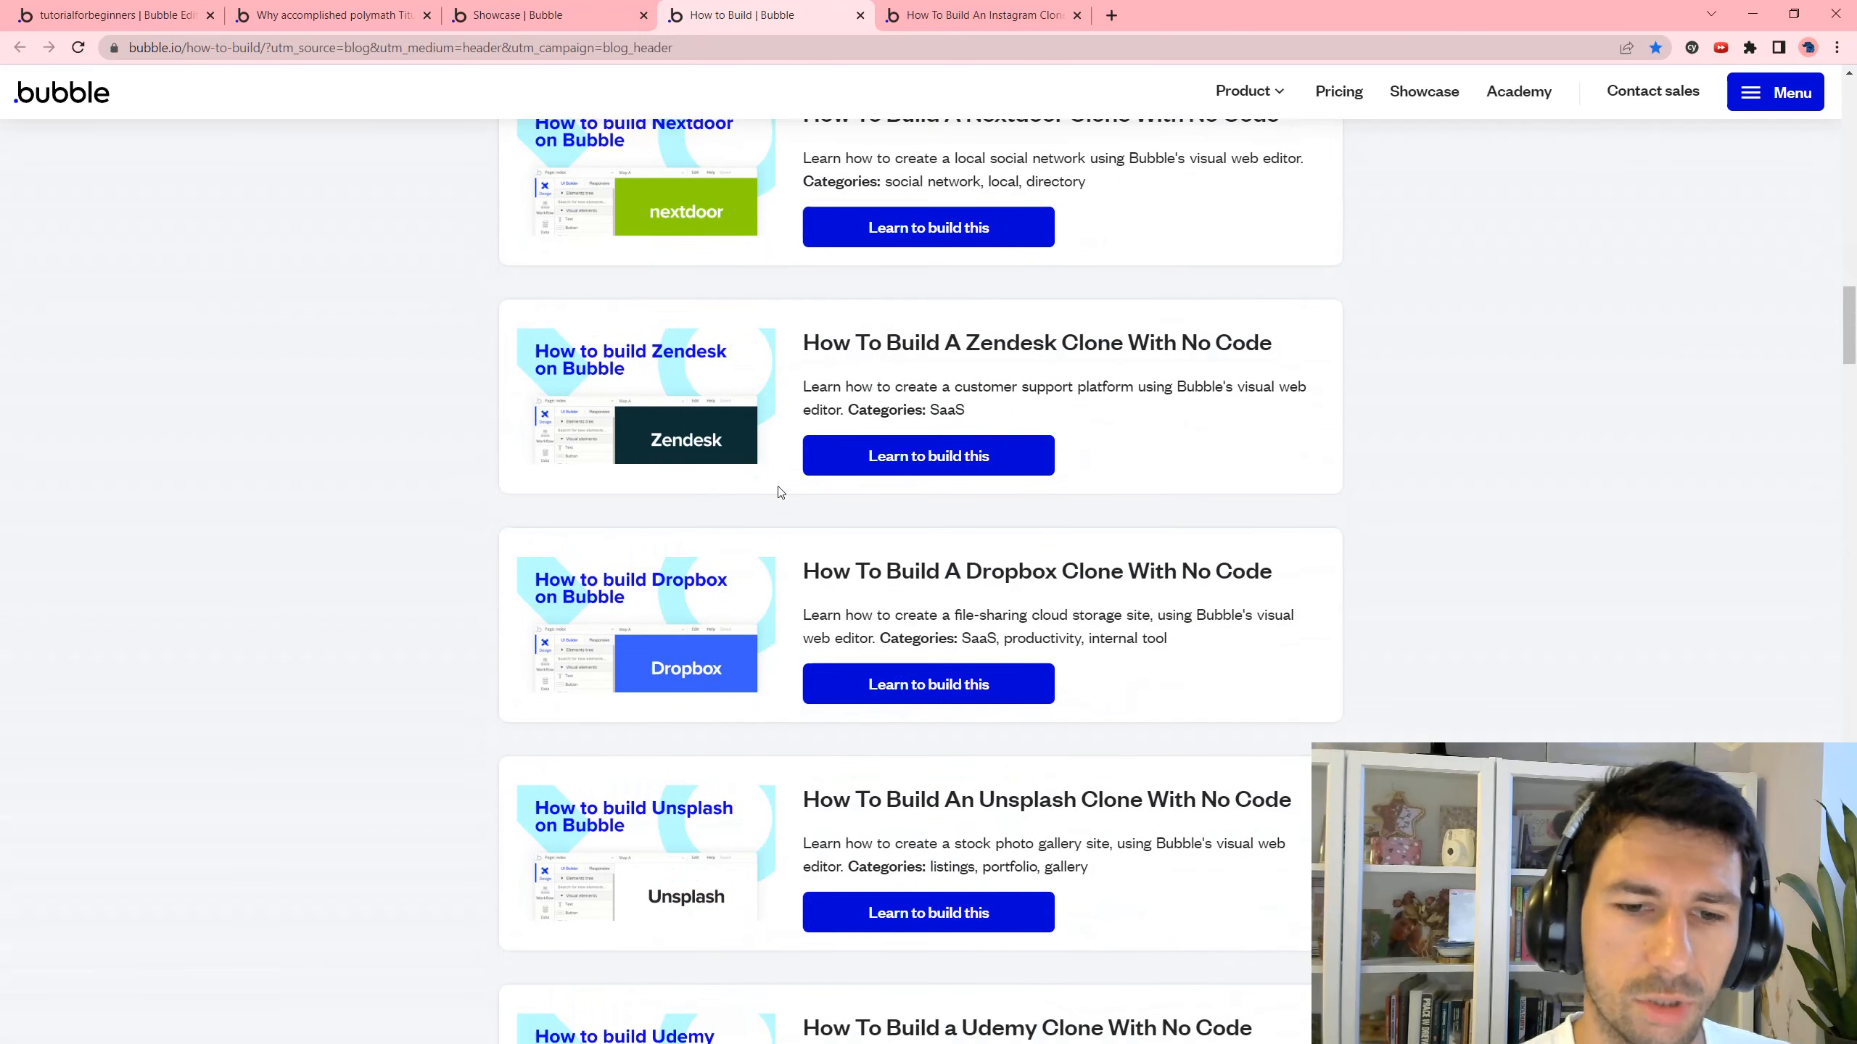
Browse the remaining clone tutorials on the How to Build page, including Udemy, Ticketmaster, Shopify, Duolingo and Airbnb.
scroll(780, 492, down, 10)
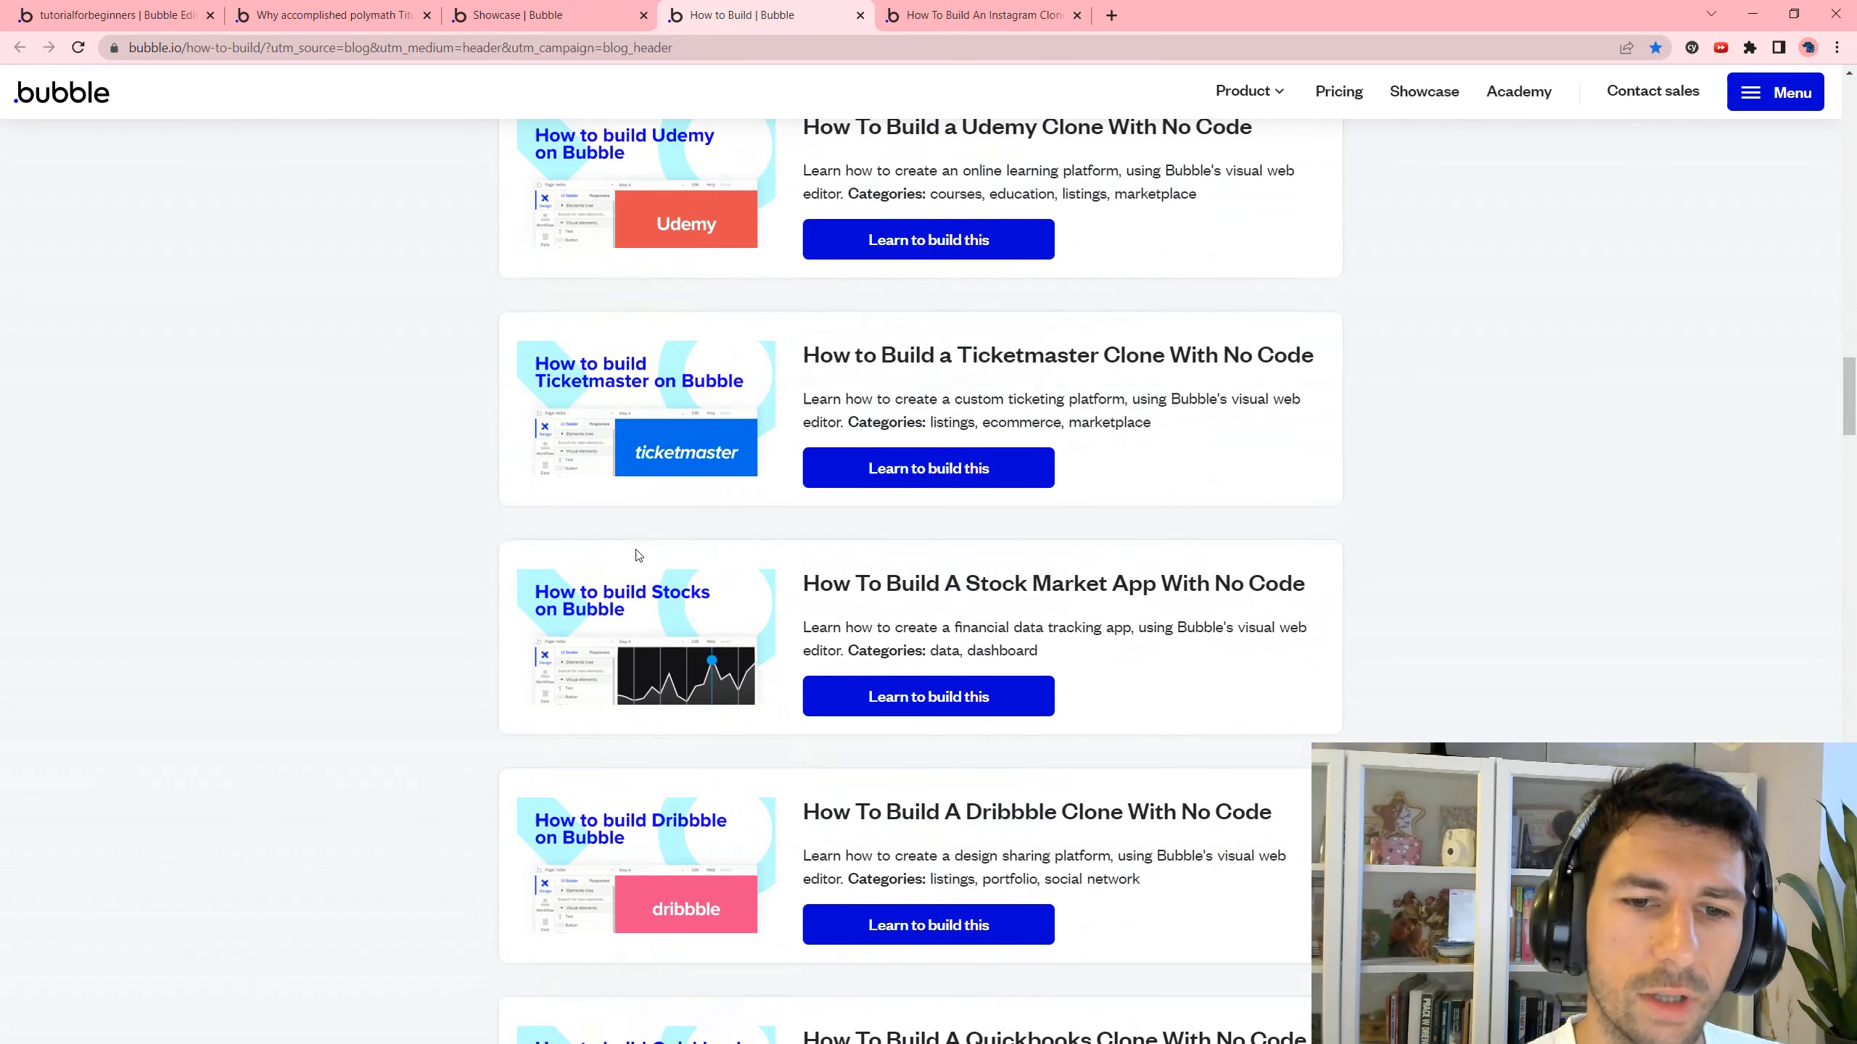
scroll(636, 556, down, 10)
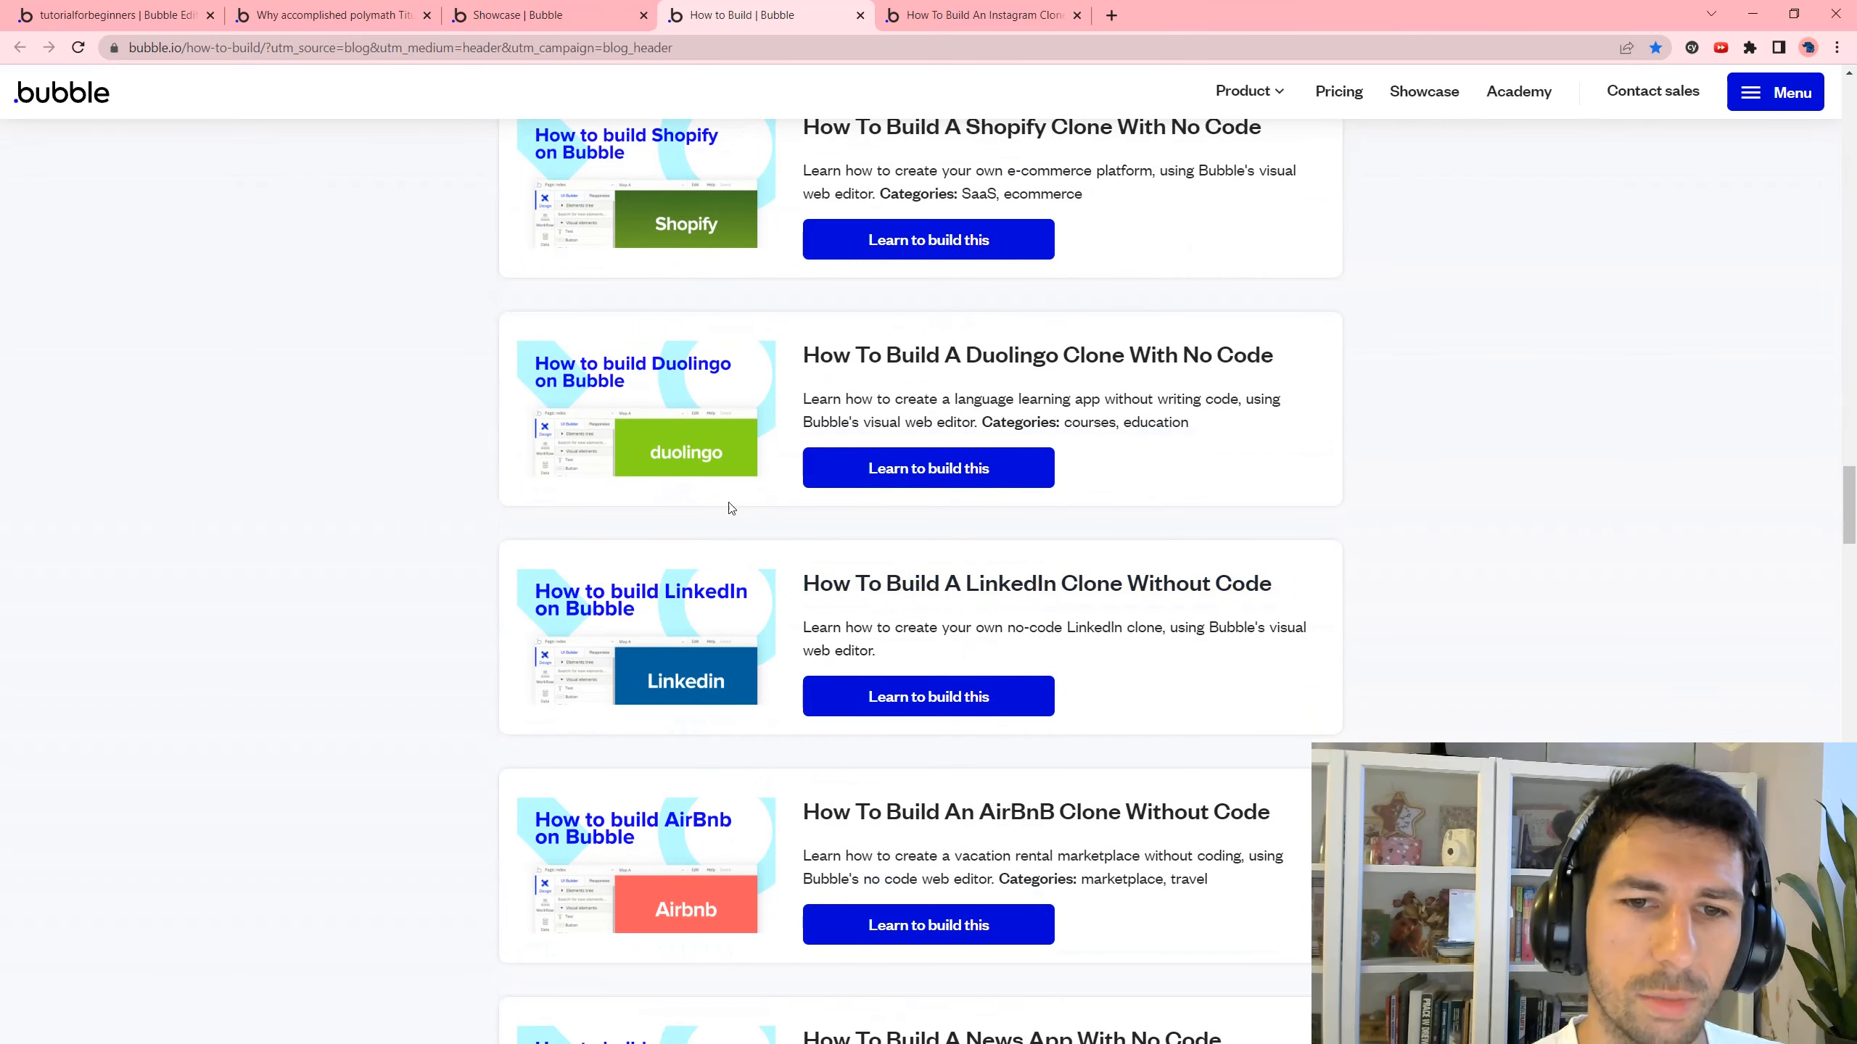
scroll(730, 507, down, 3)
scroll(668, 863, down, 4)
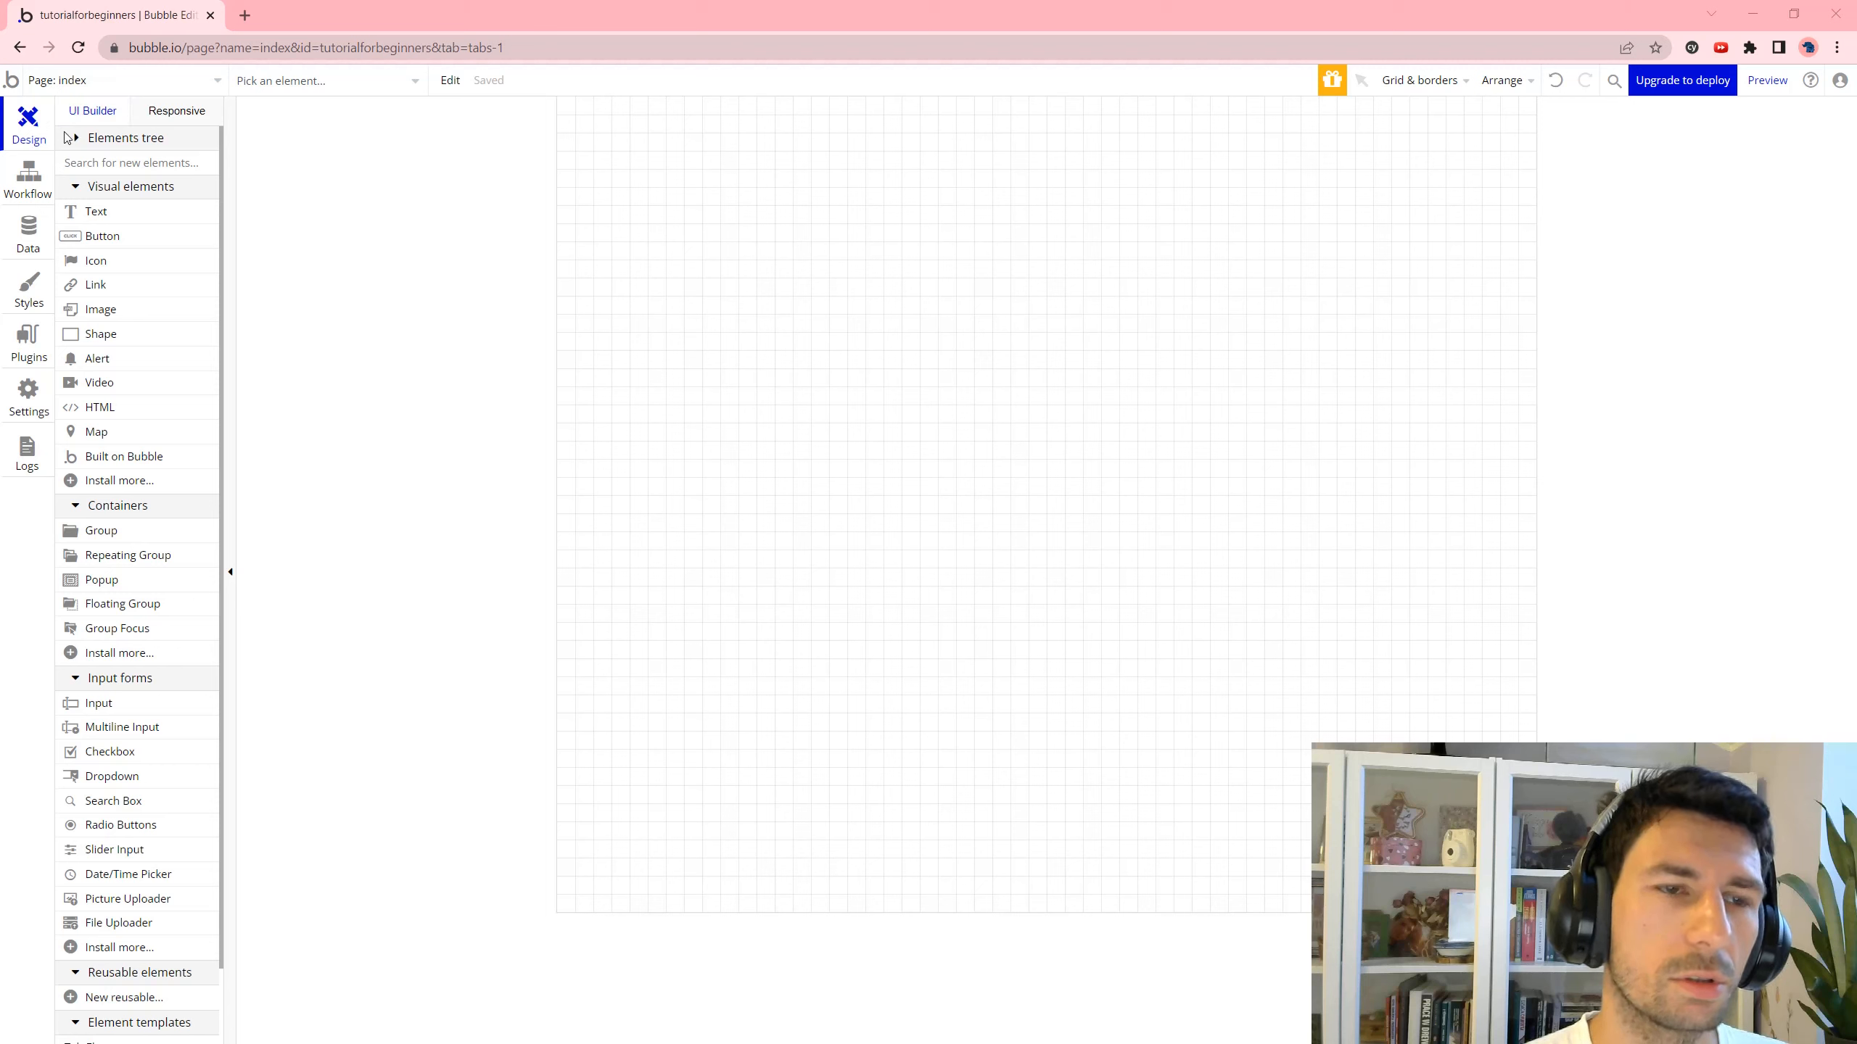
In the Bubble editor, choose the index page and place a text, a button and an icon element on its canvas.
click(99, 80)
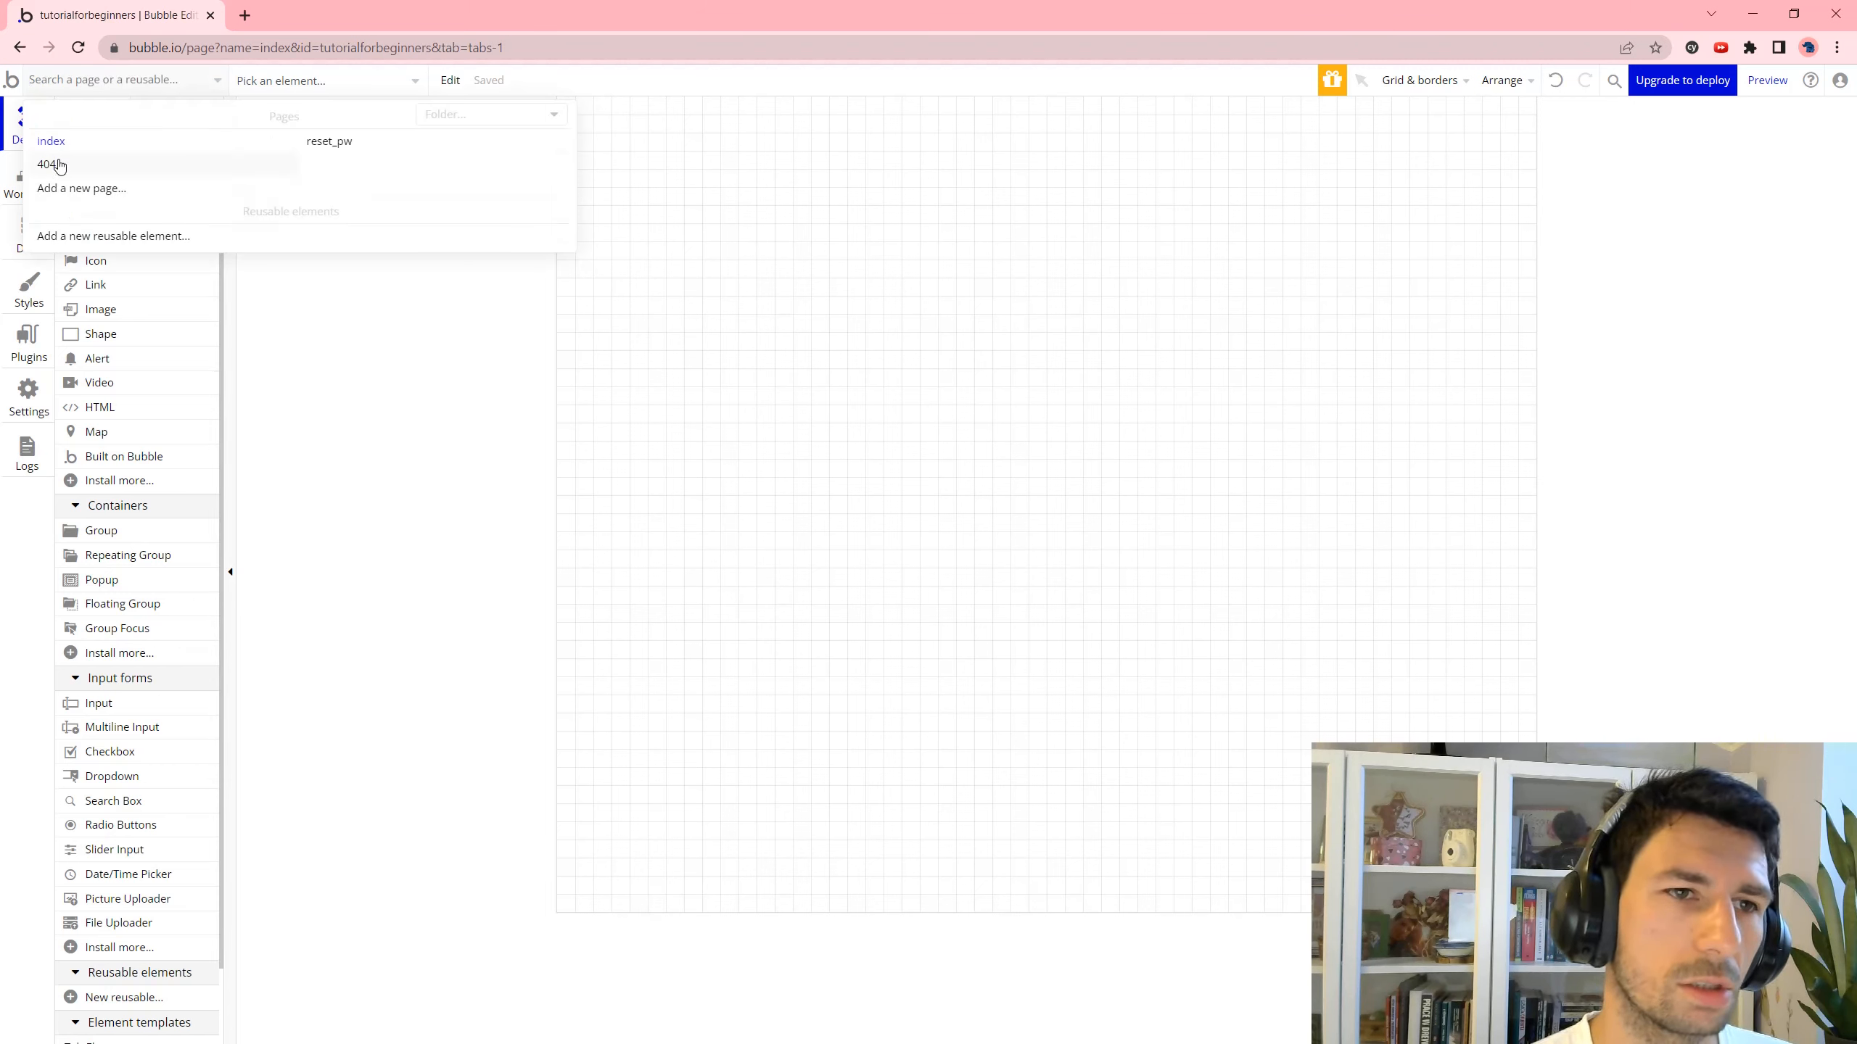
click(114, 148)
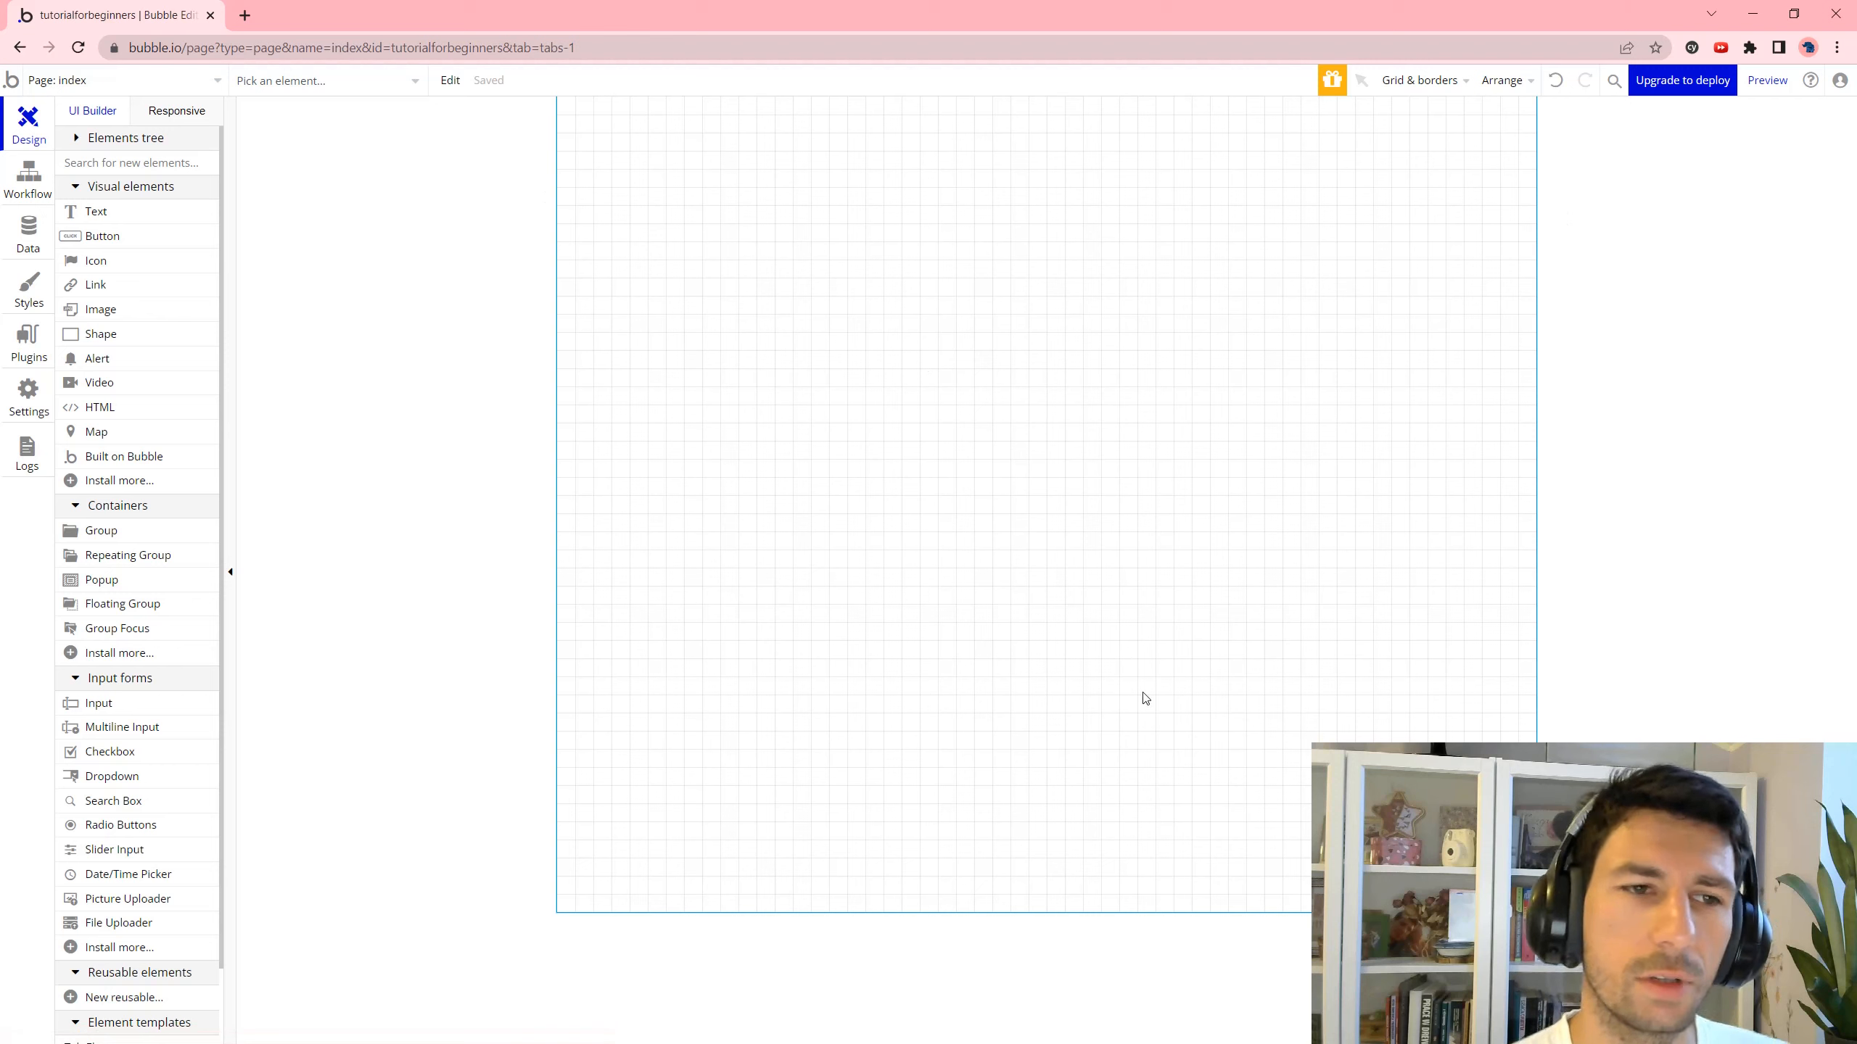
click(93, 211)
click(688, 183)
click(167, 238)
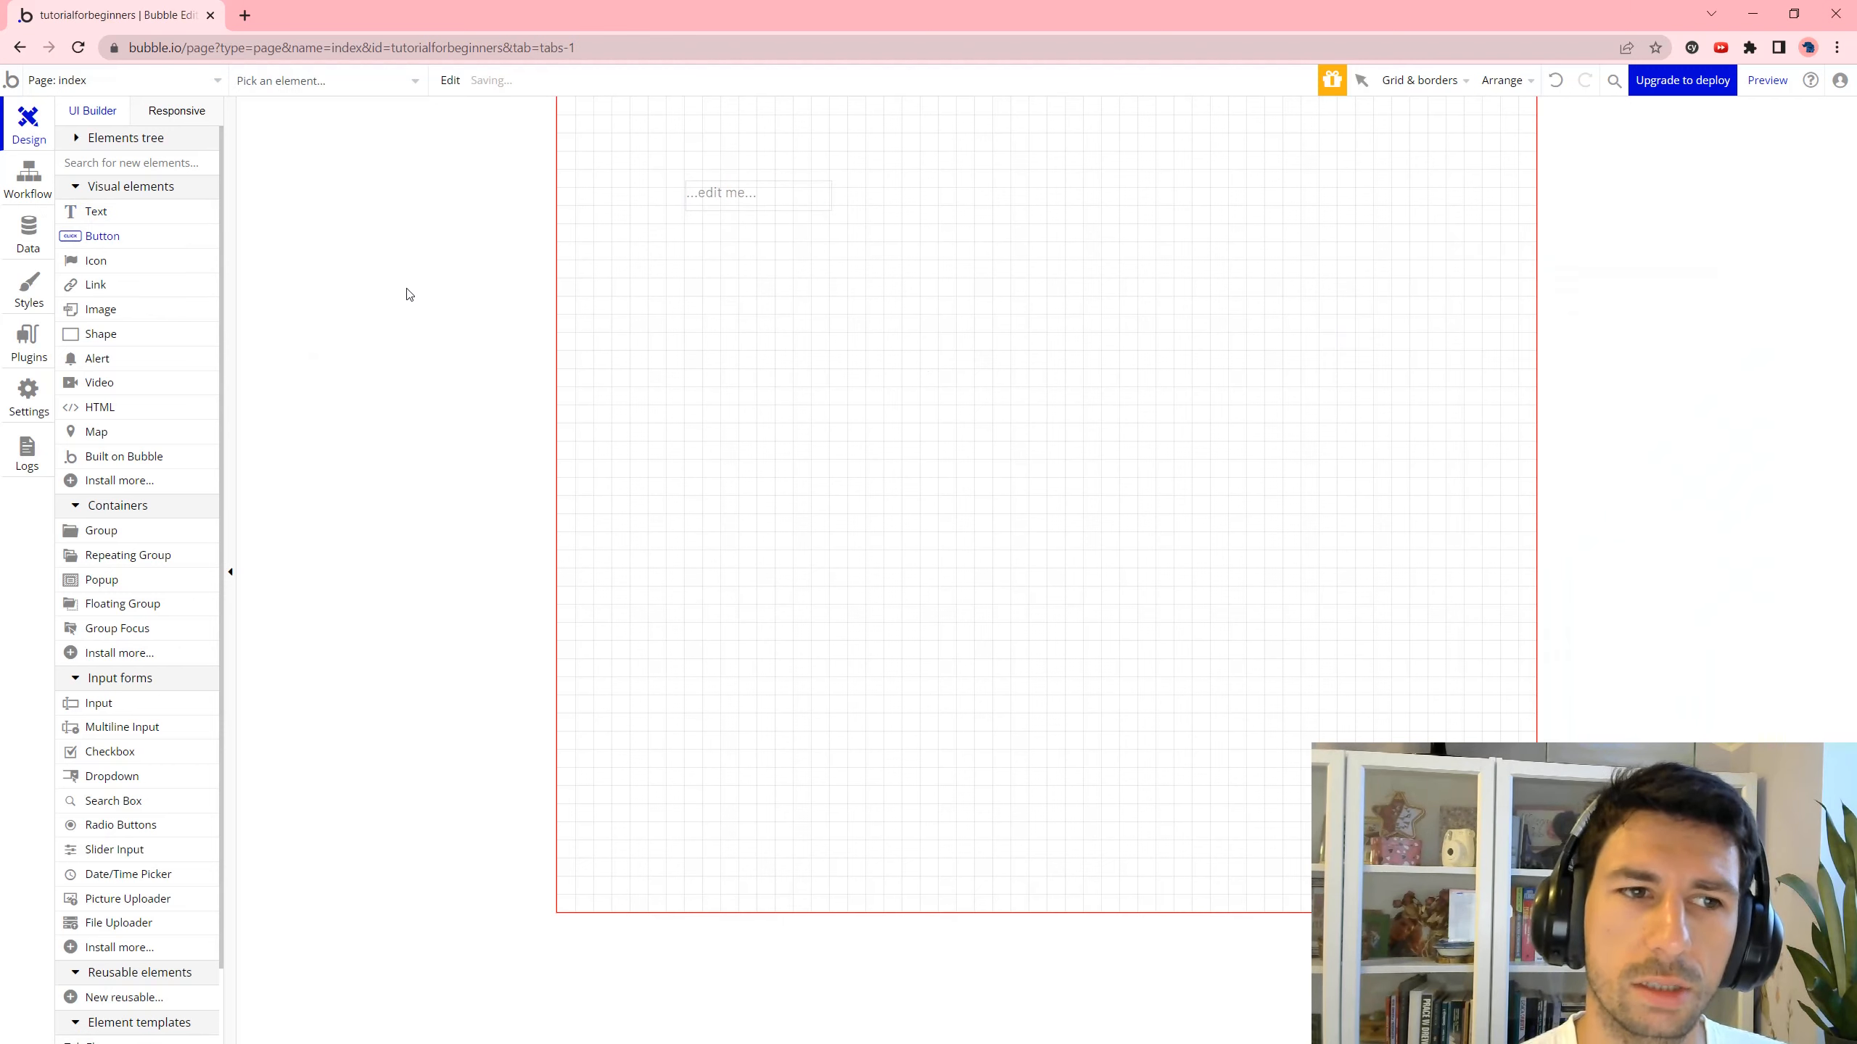
click(659, 316)
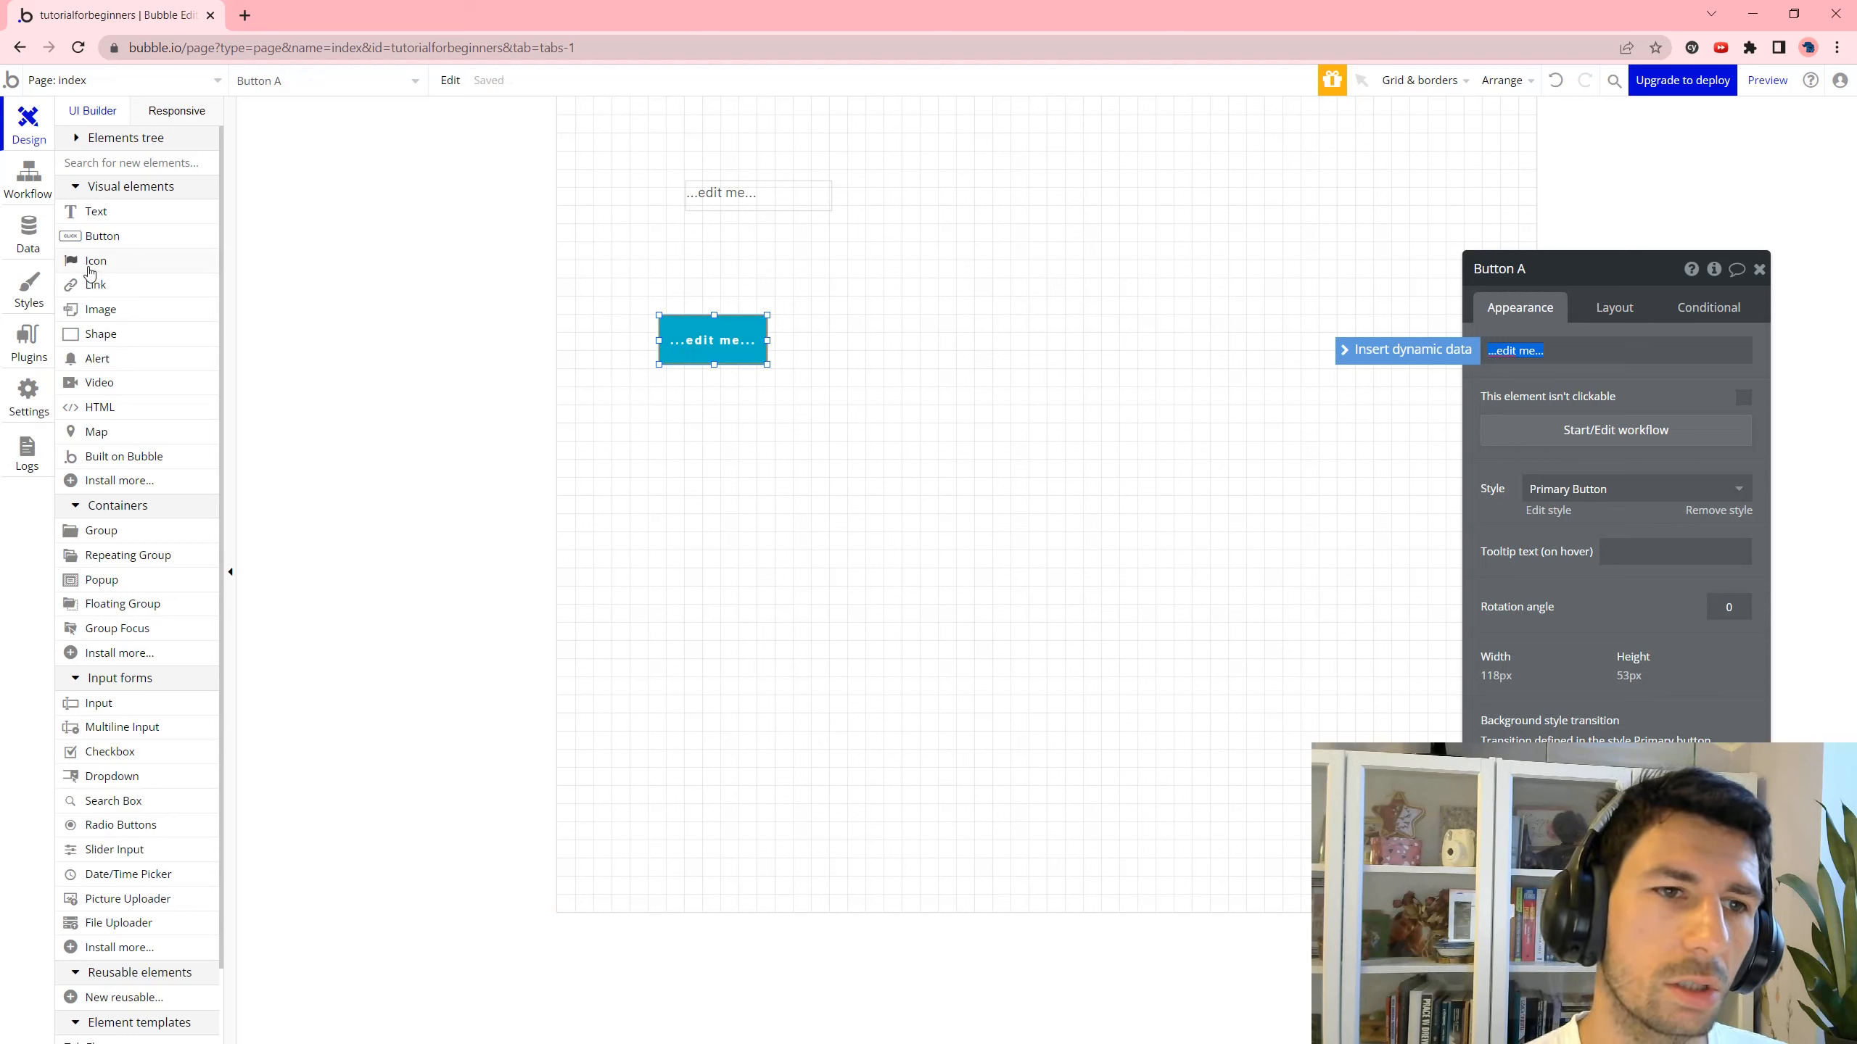
click(92, 261)
click(878, 592)
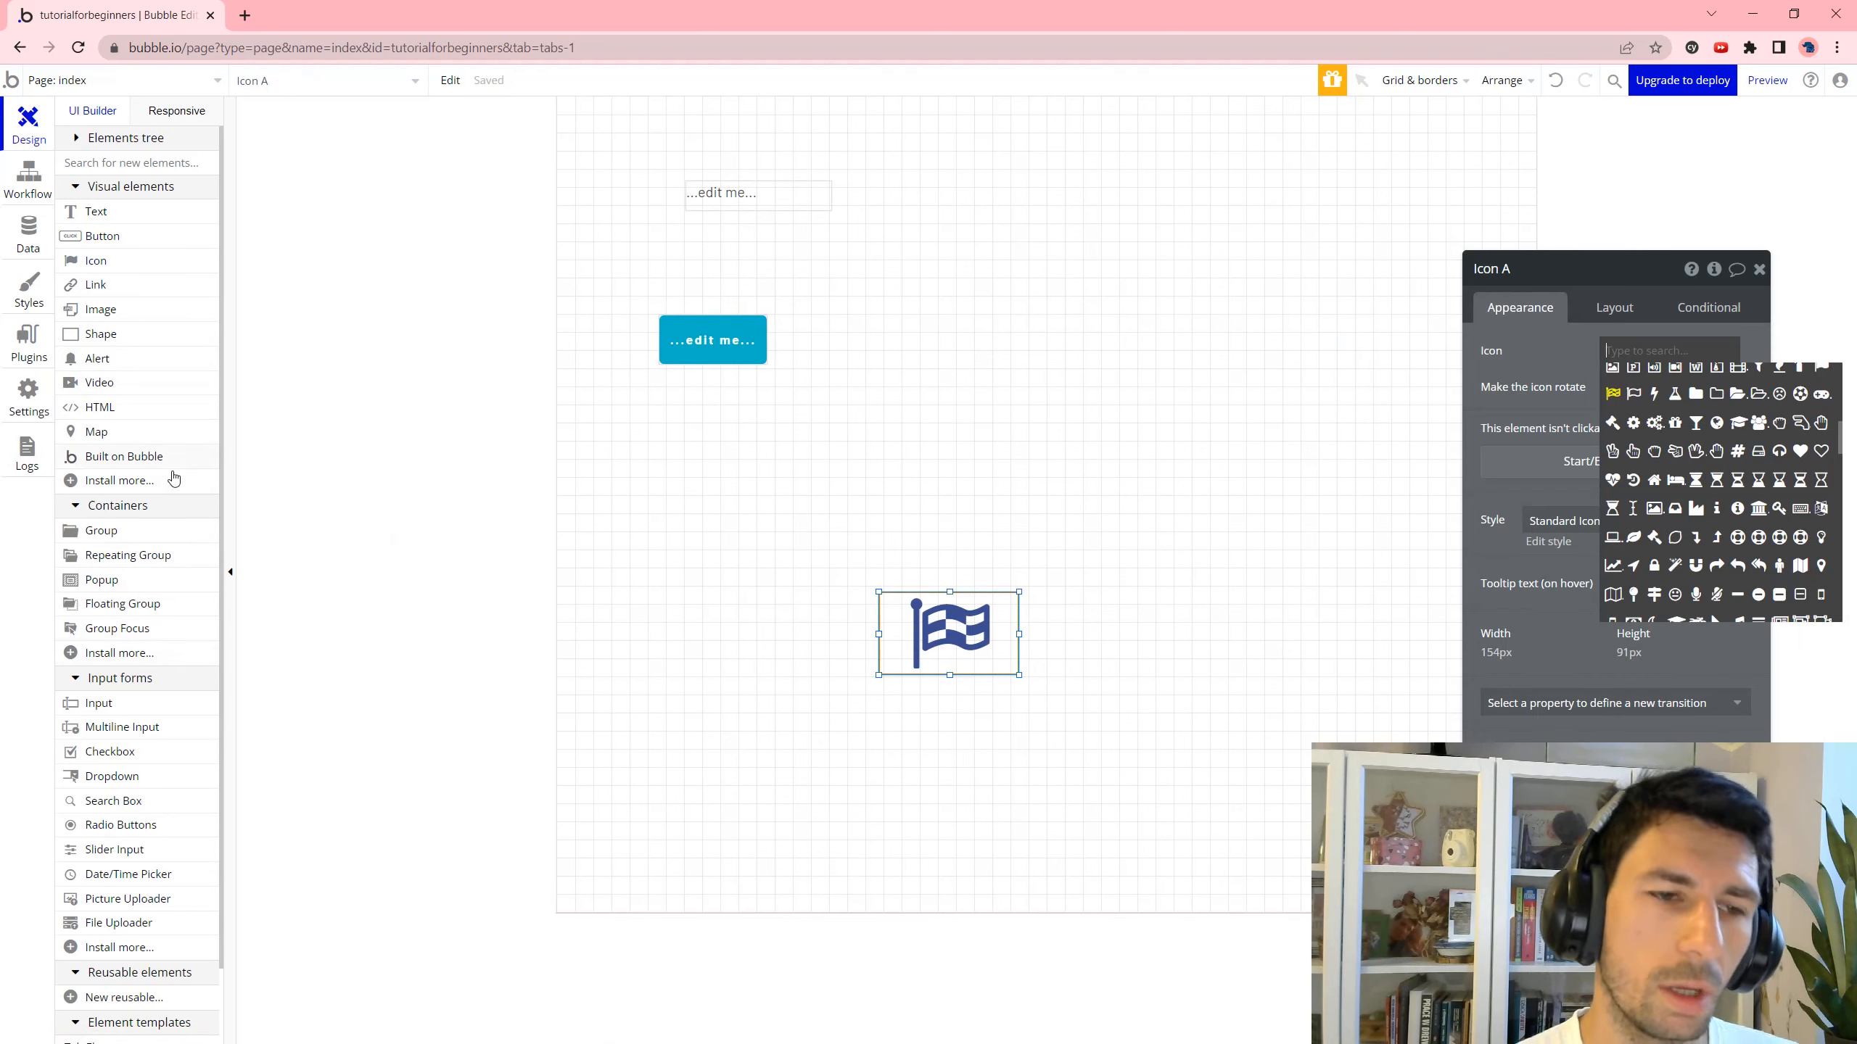
scroll(172, 479, down, 2)
scroll(136, 460, up, 2)
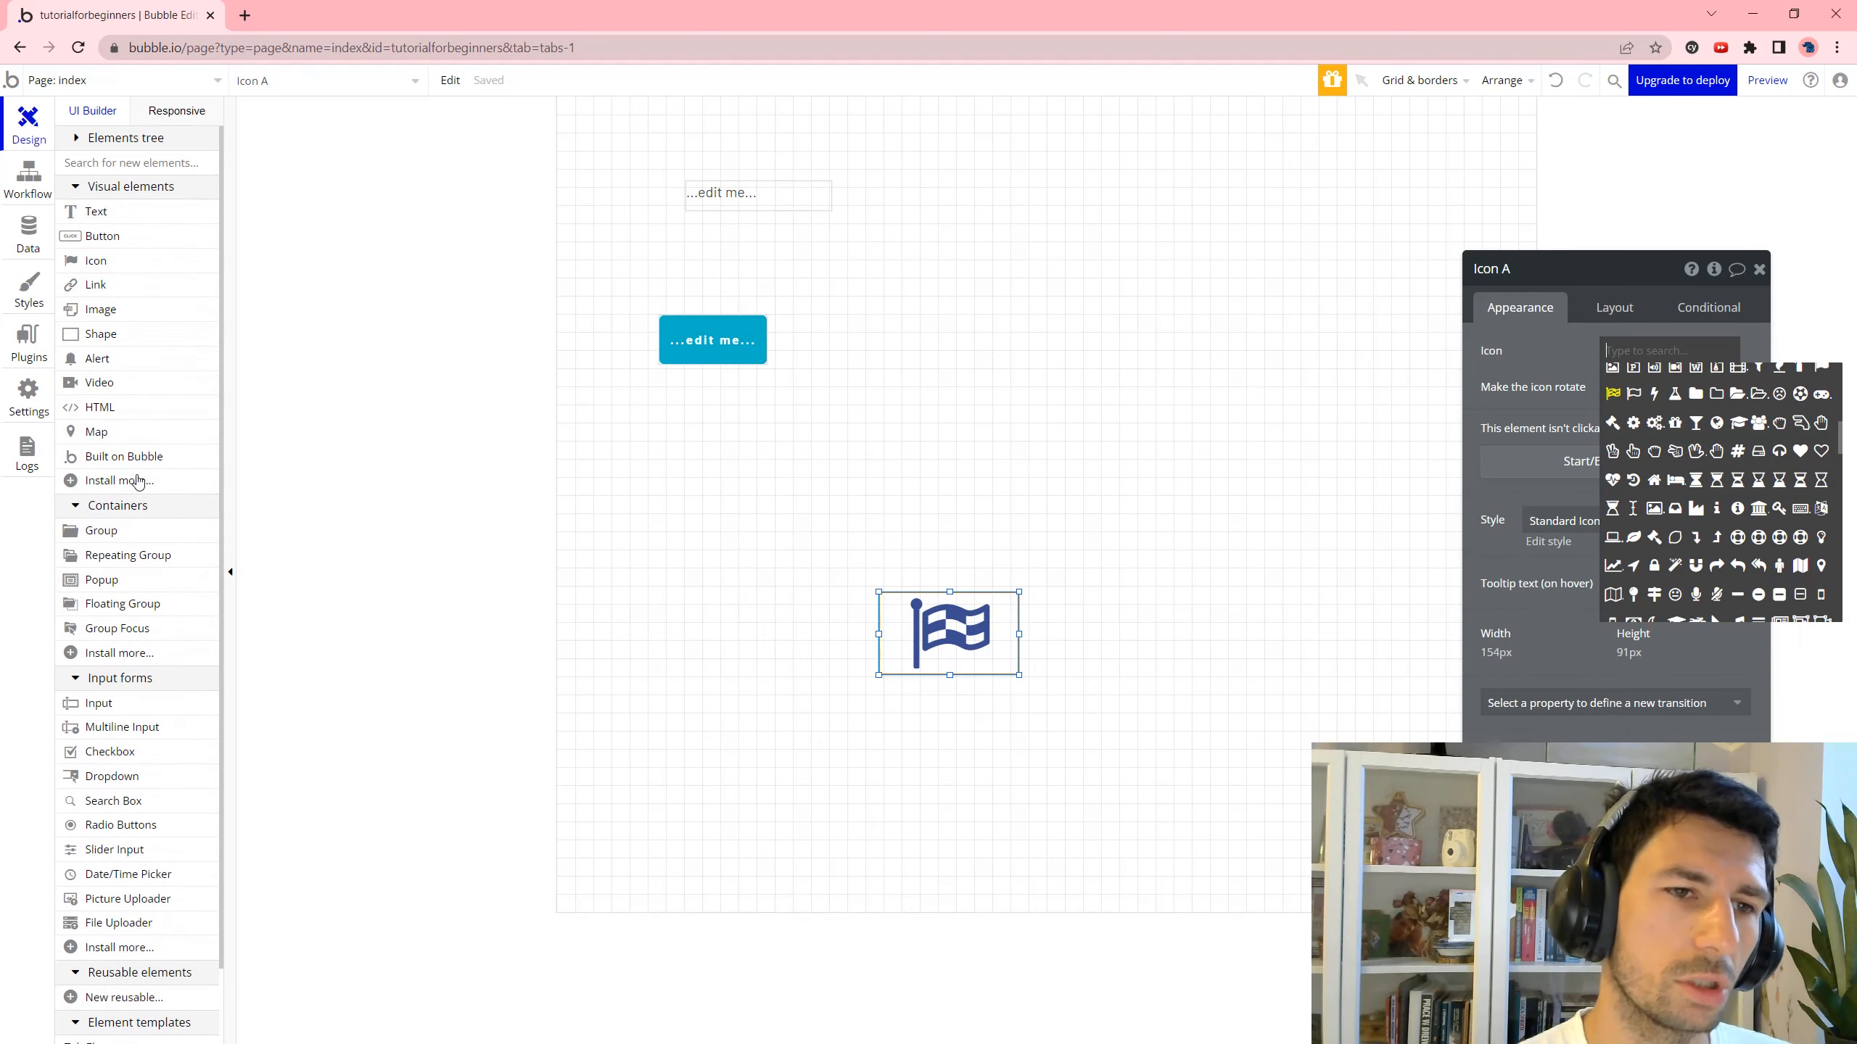
Start a workflow for when the button is clicked and view the available account actions without adding one.
click(26, 169)
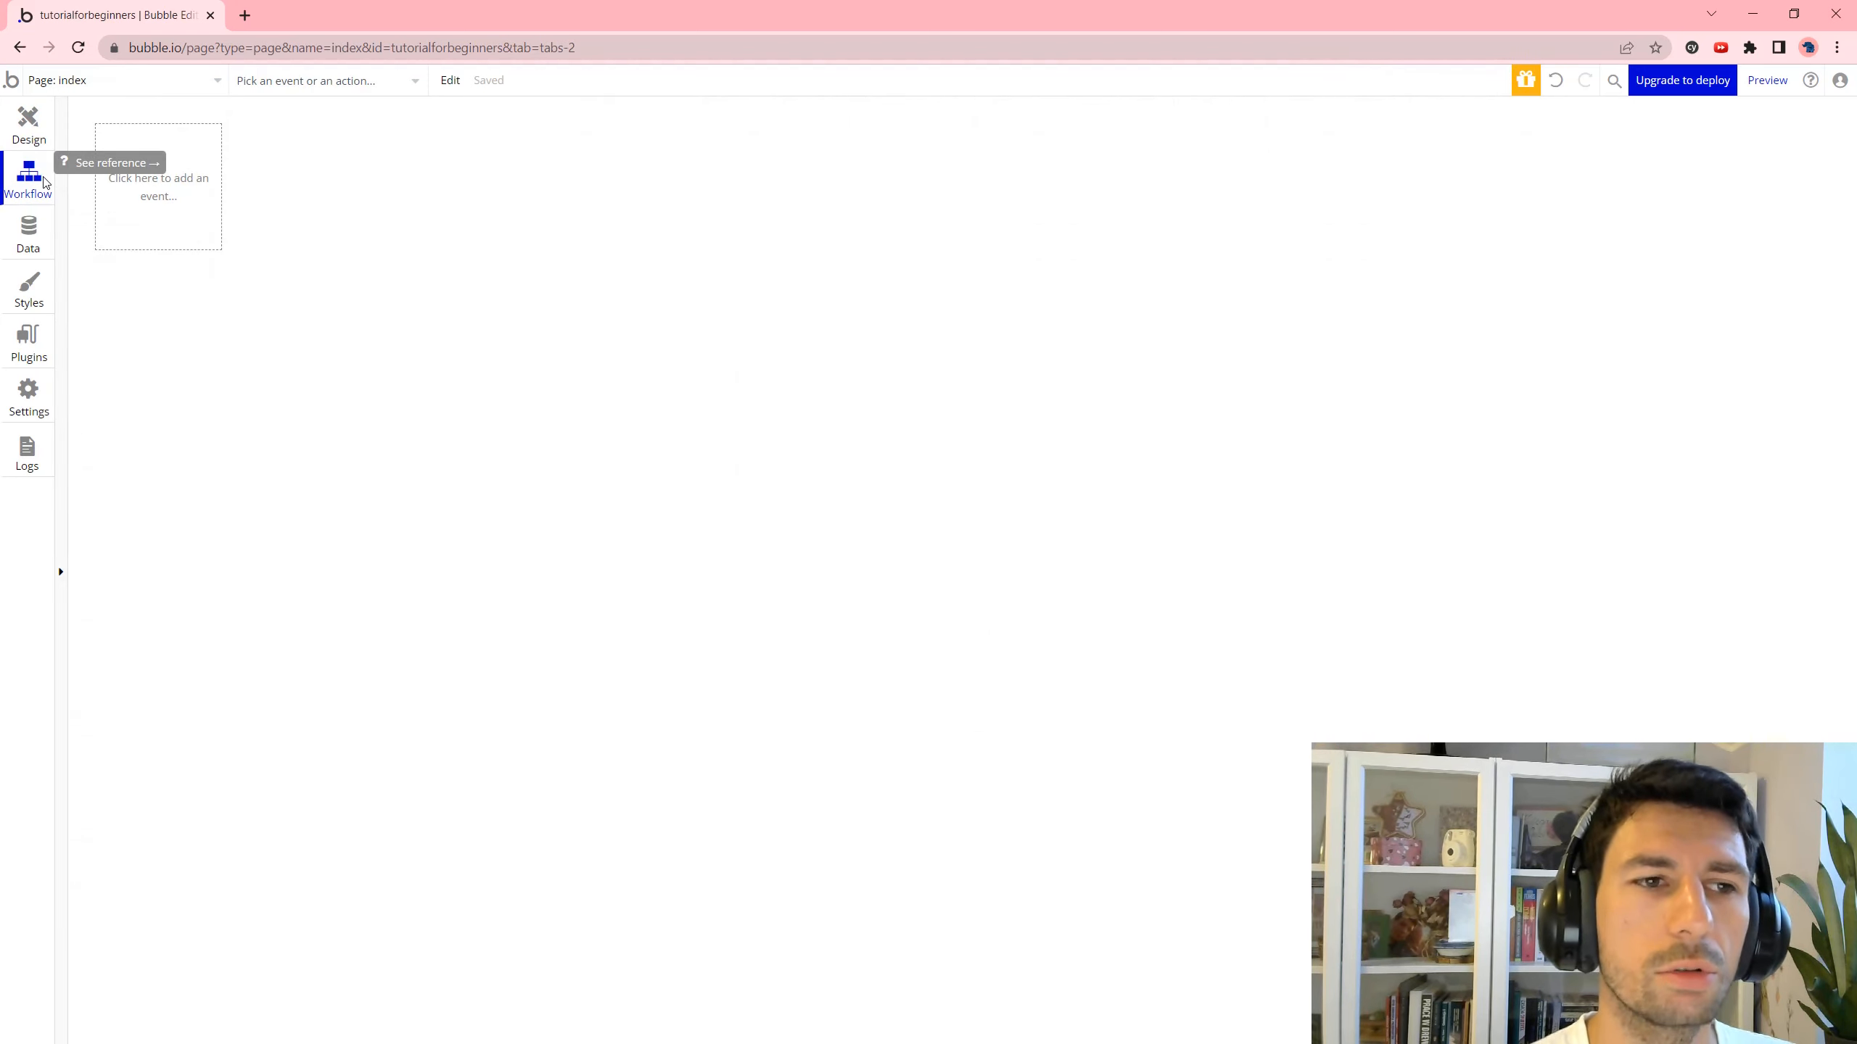
click(28, 123)
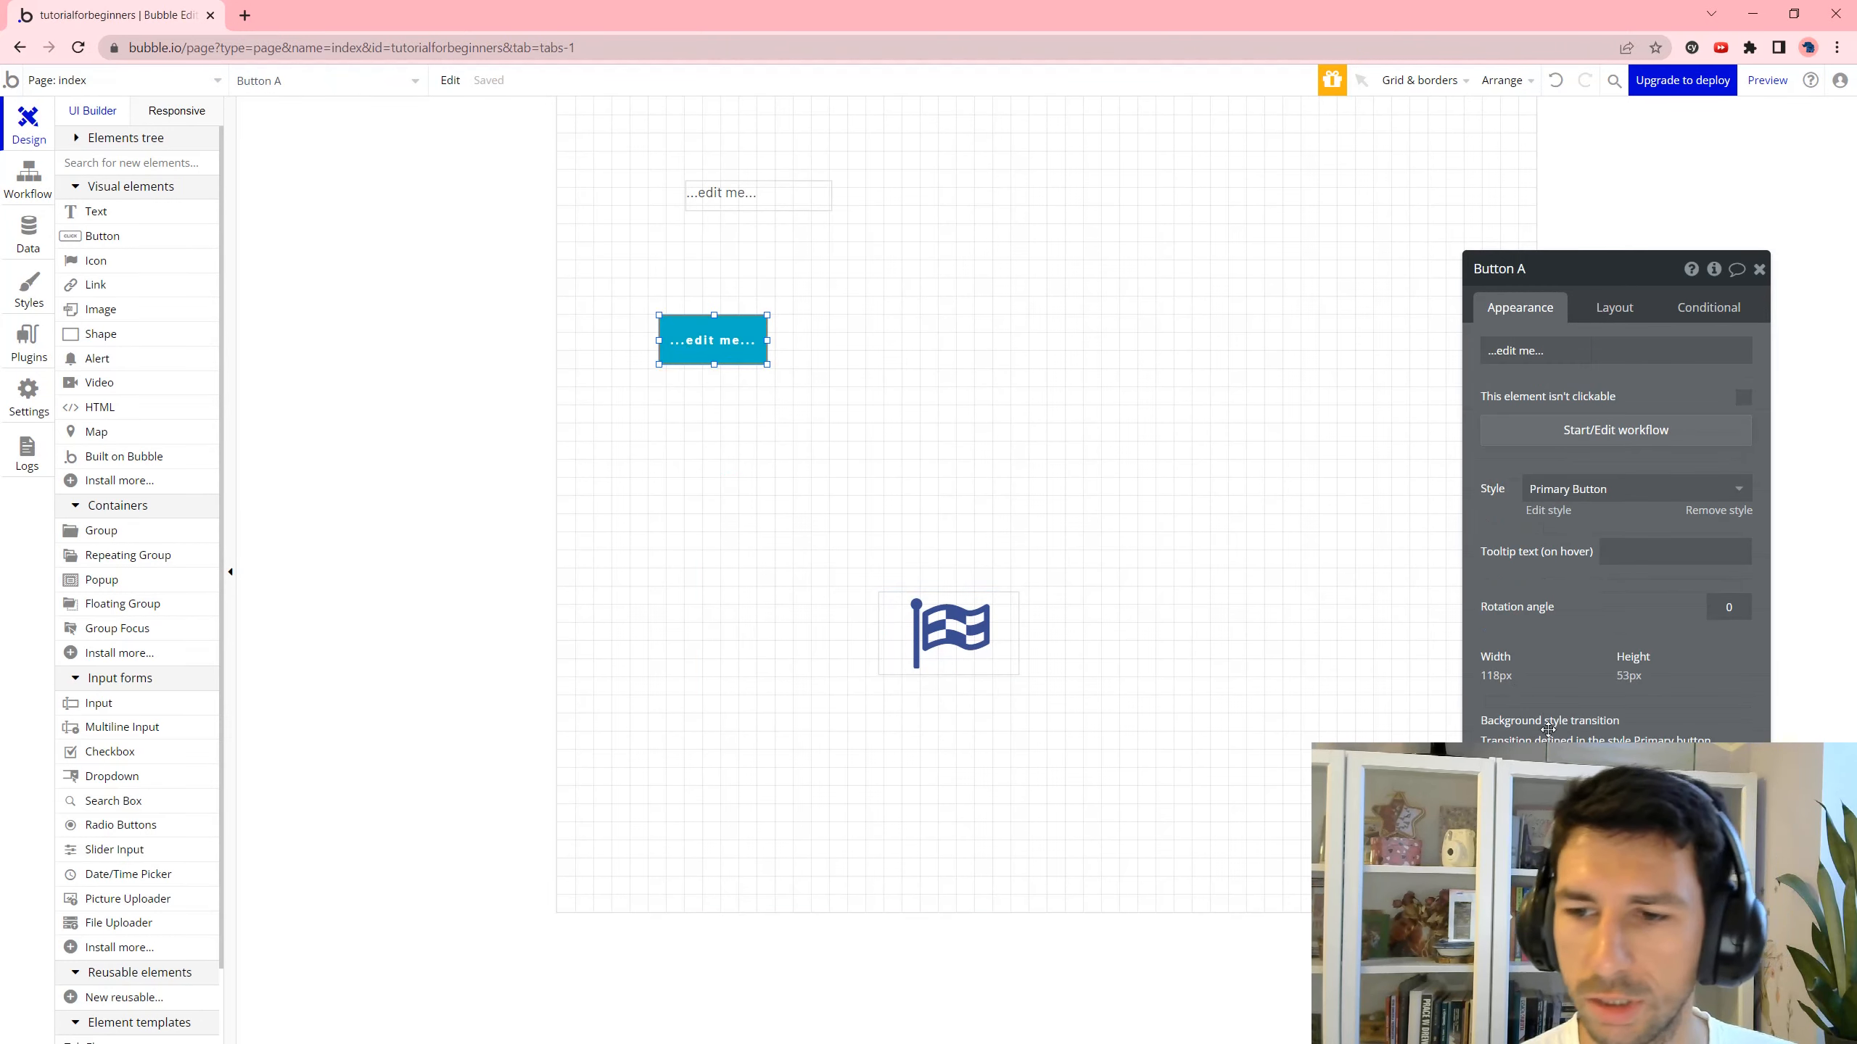
click(1570, 441)
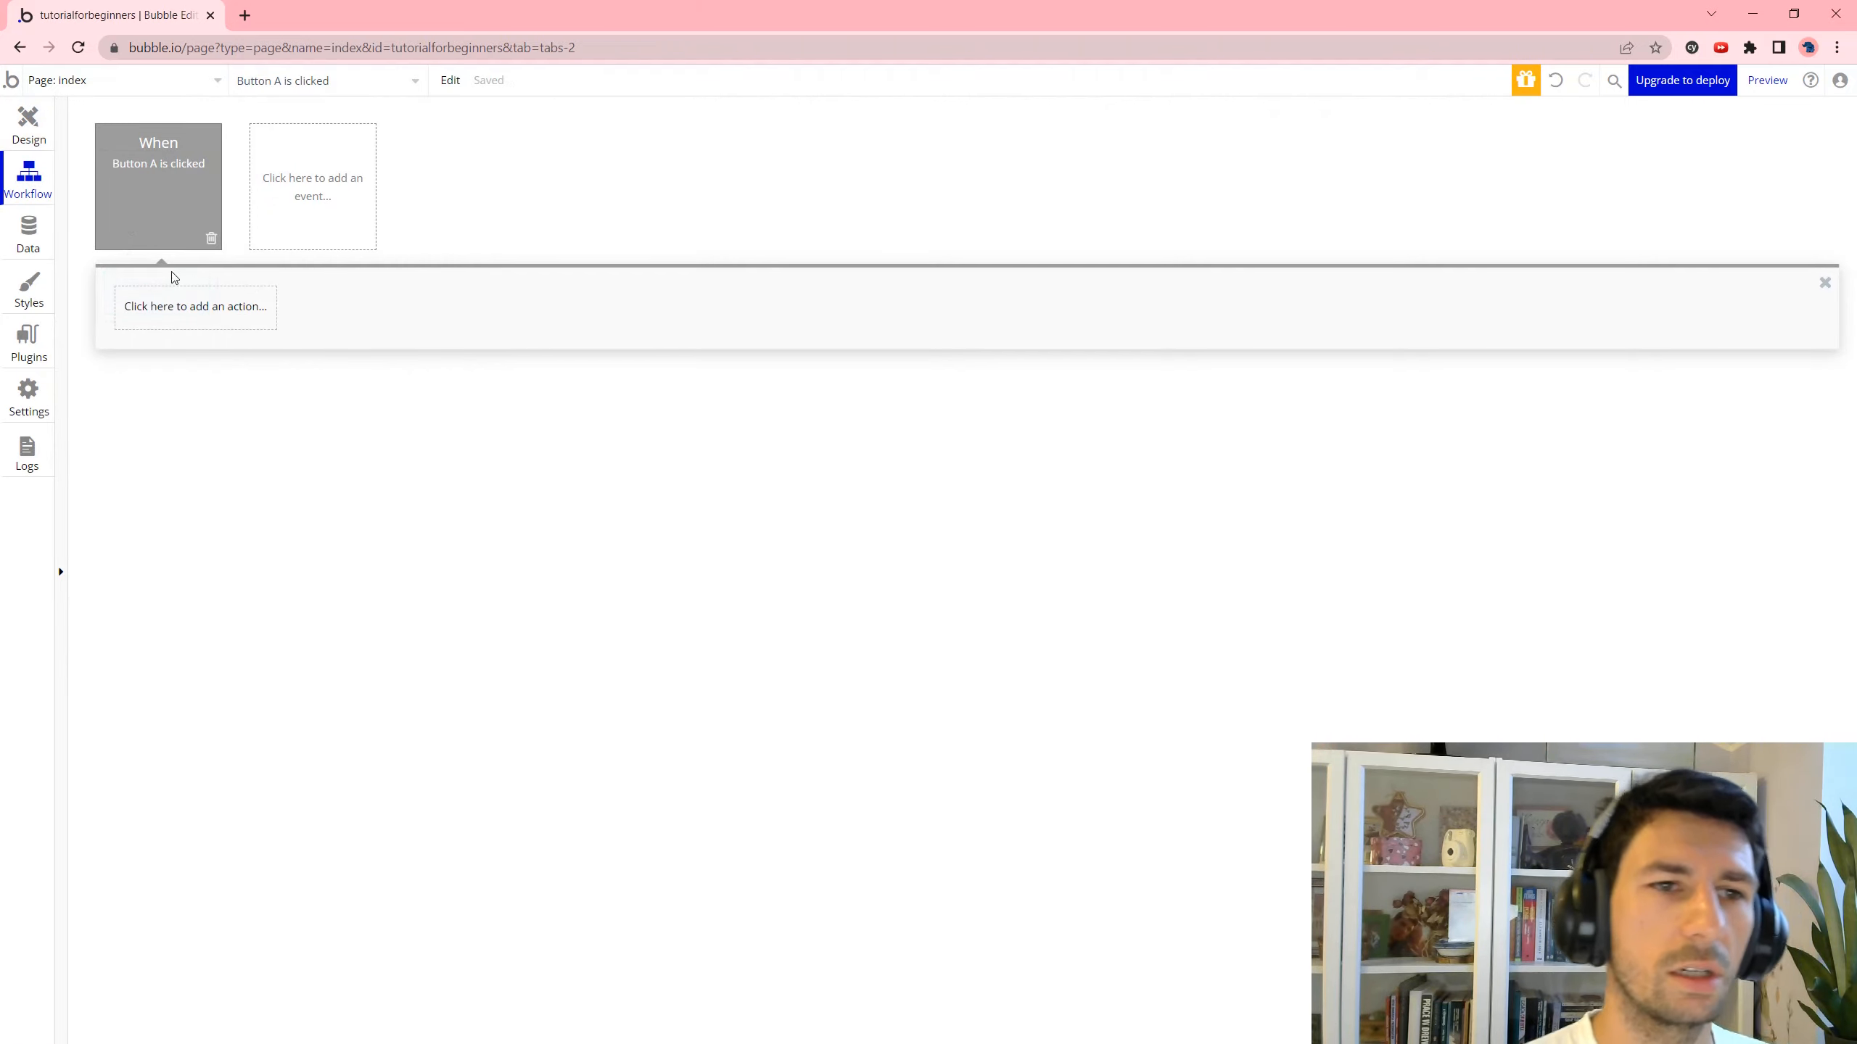
click(184, 306)
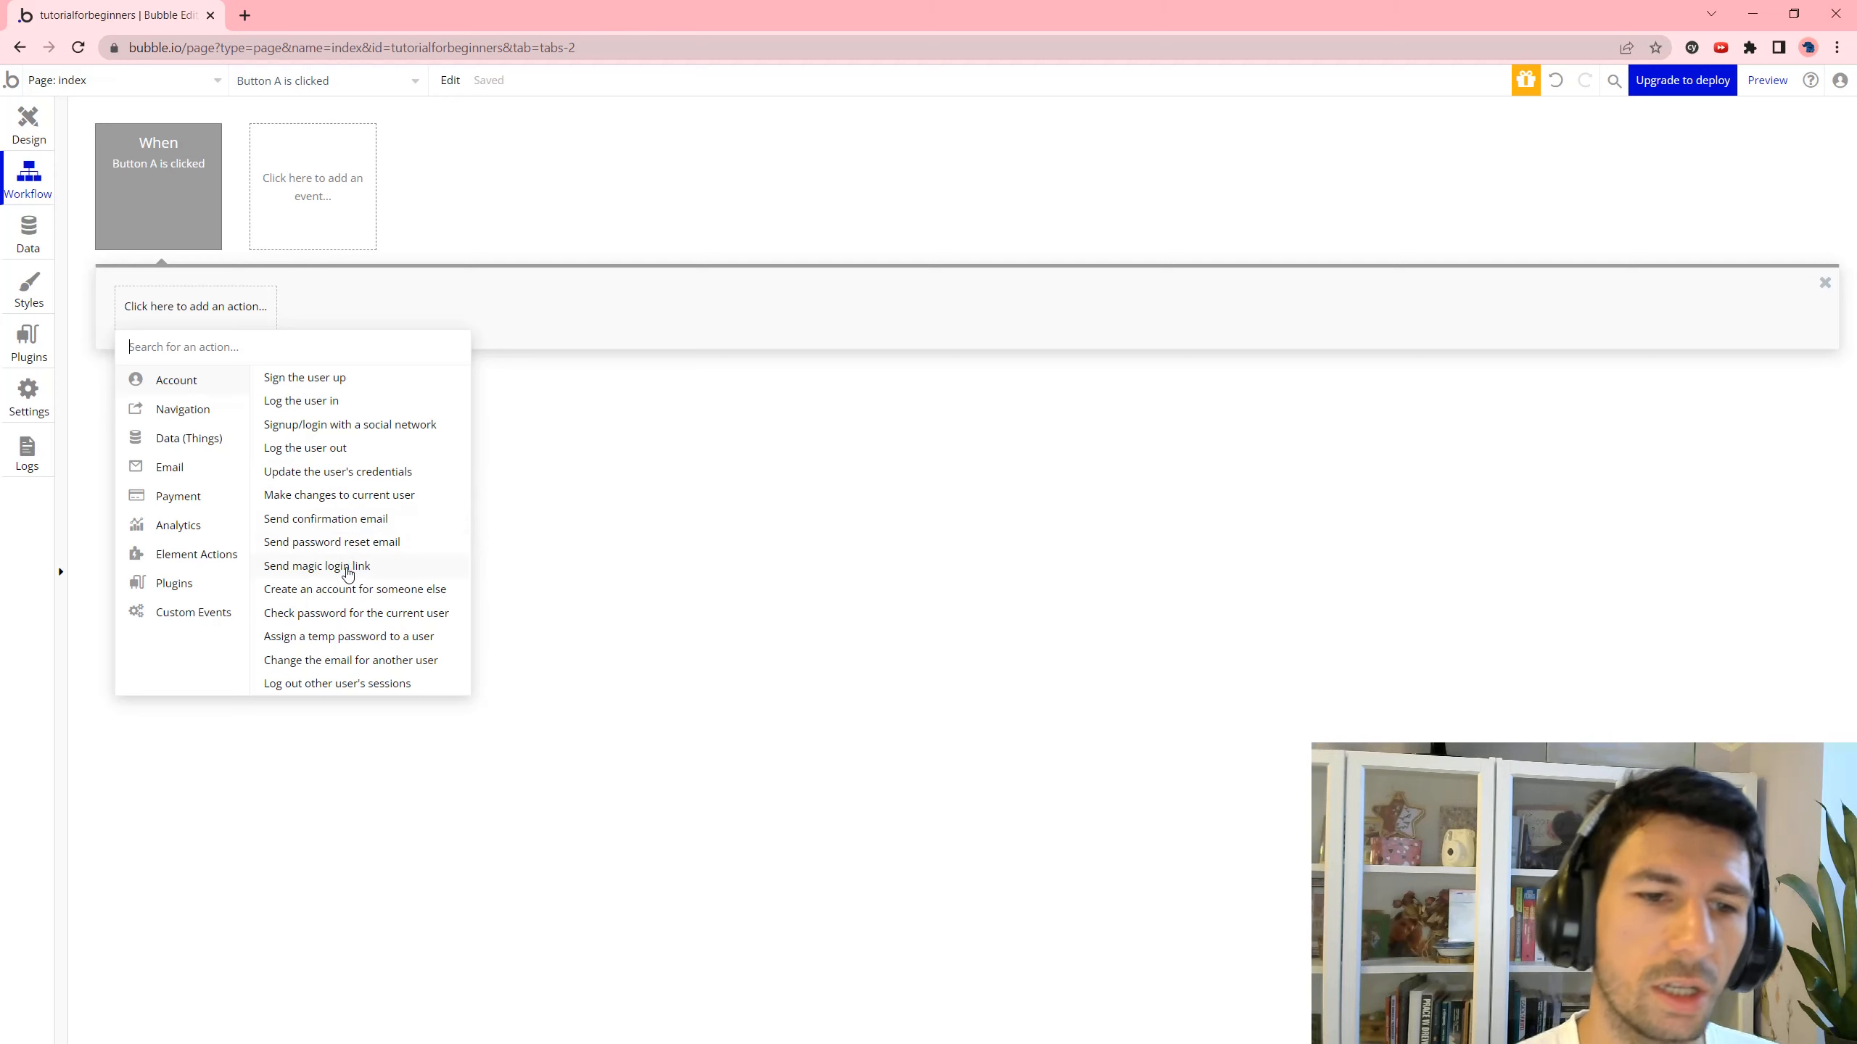
click(412, 200)
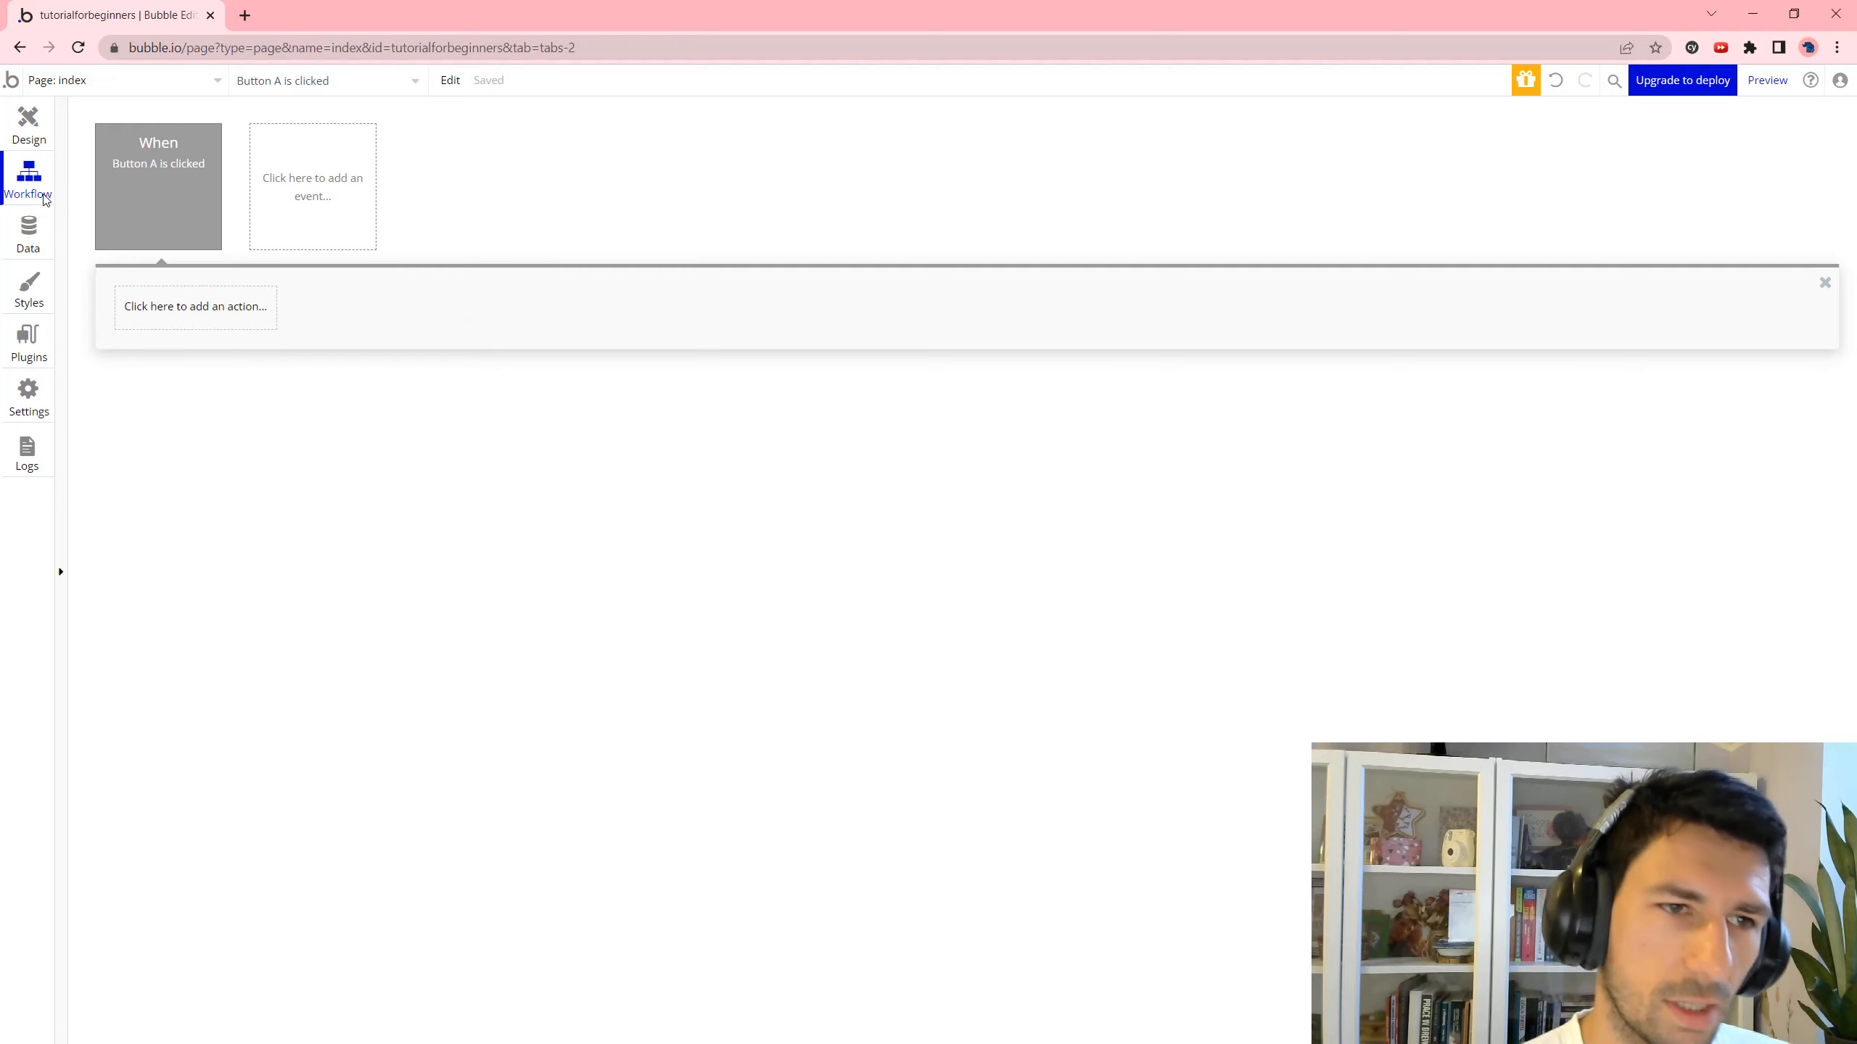
Look through the app's database areas: data types, app data, privacy rules, option sets and the file manager.
click(38, 243)
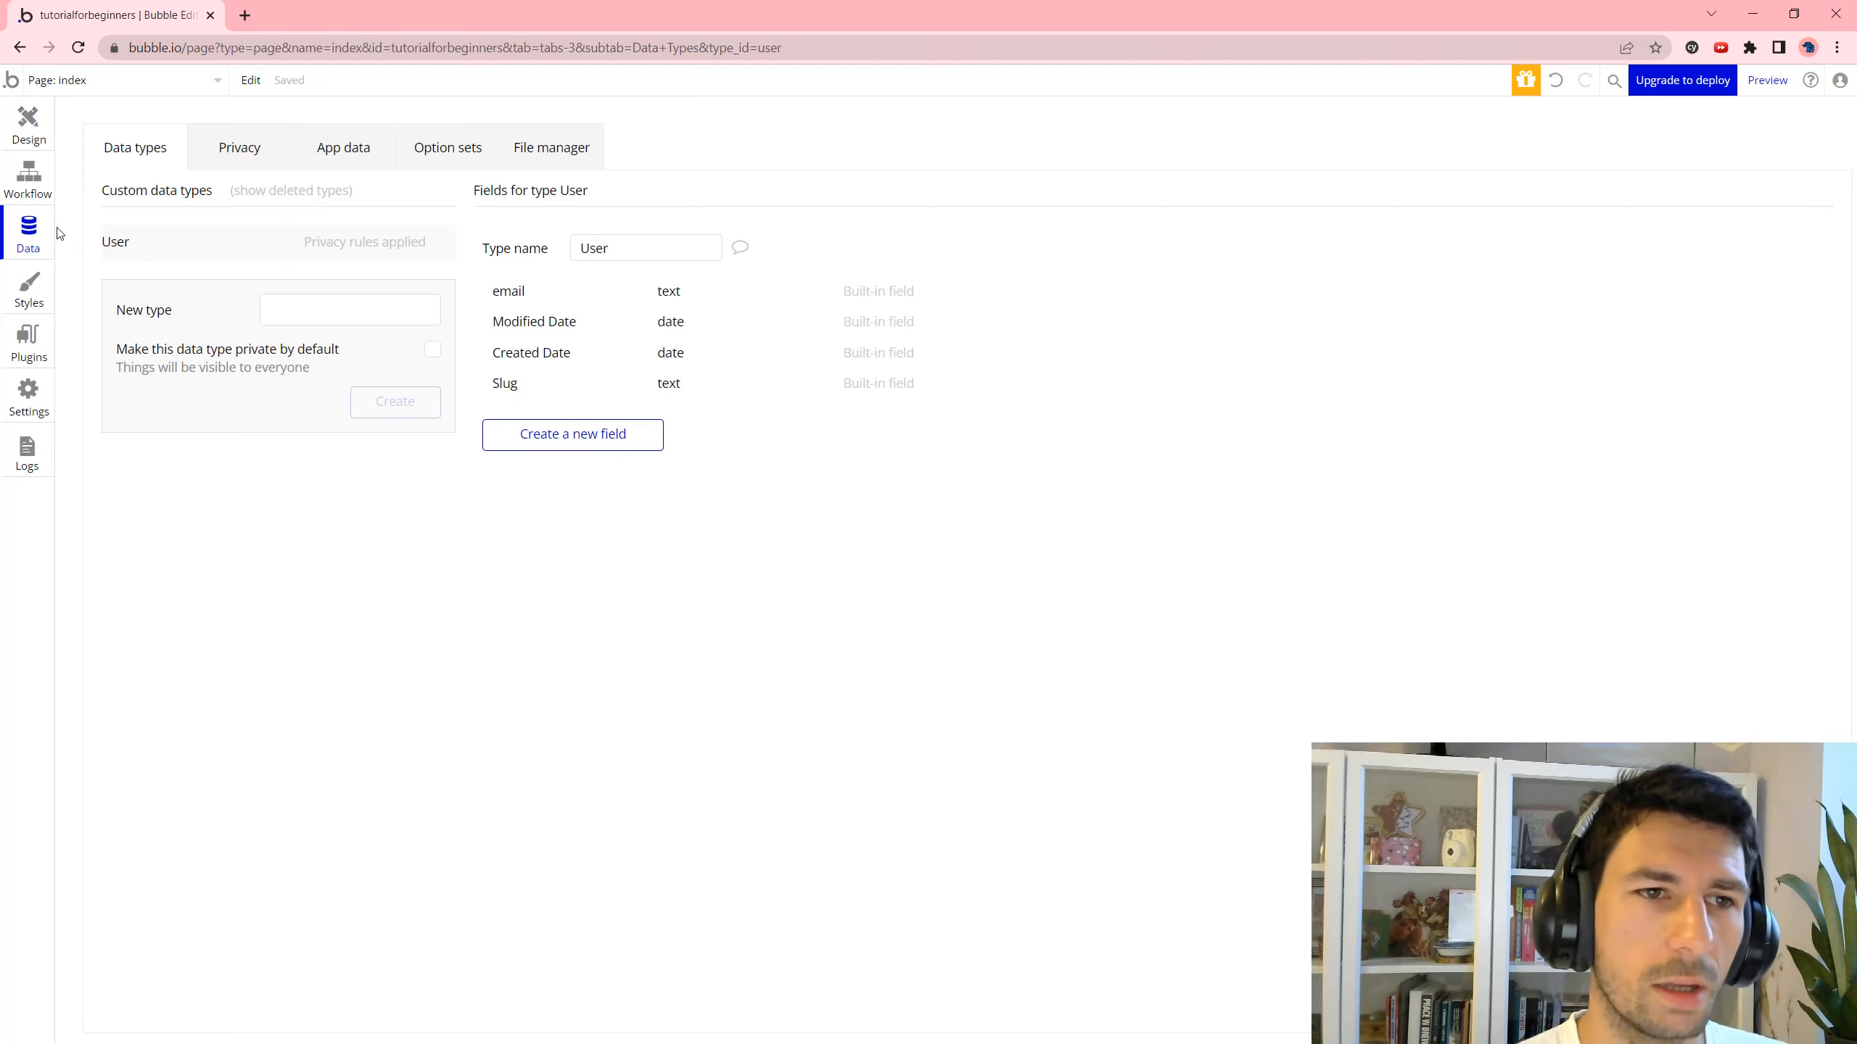
click(331, 147)
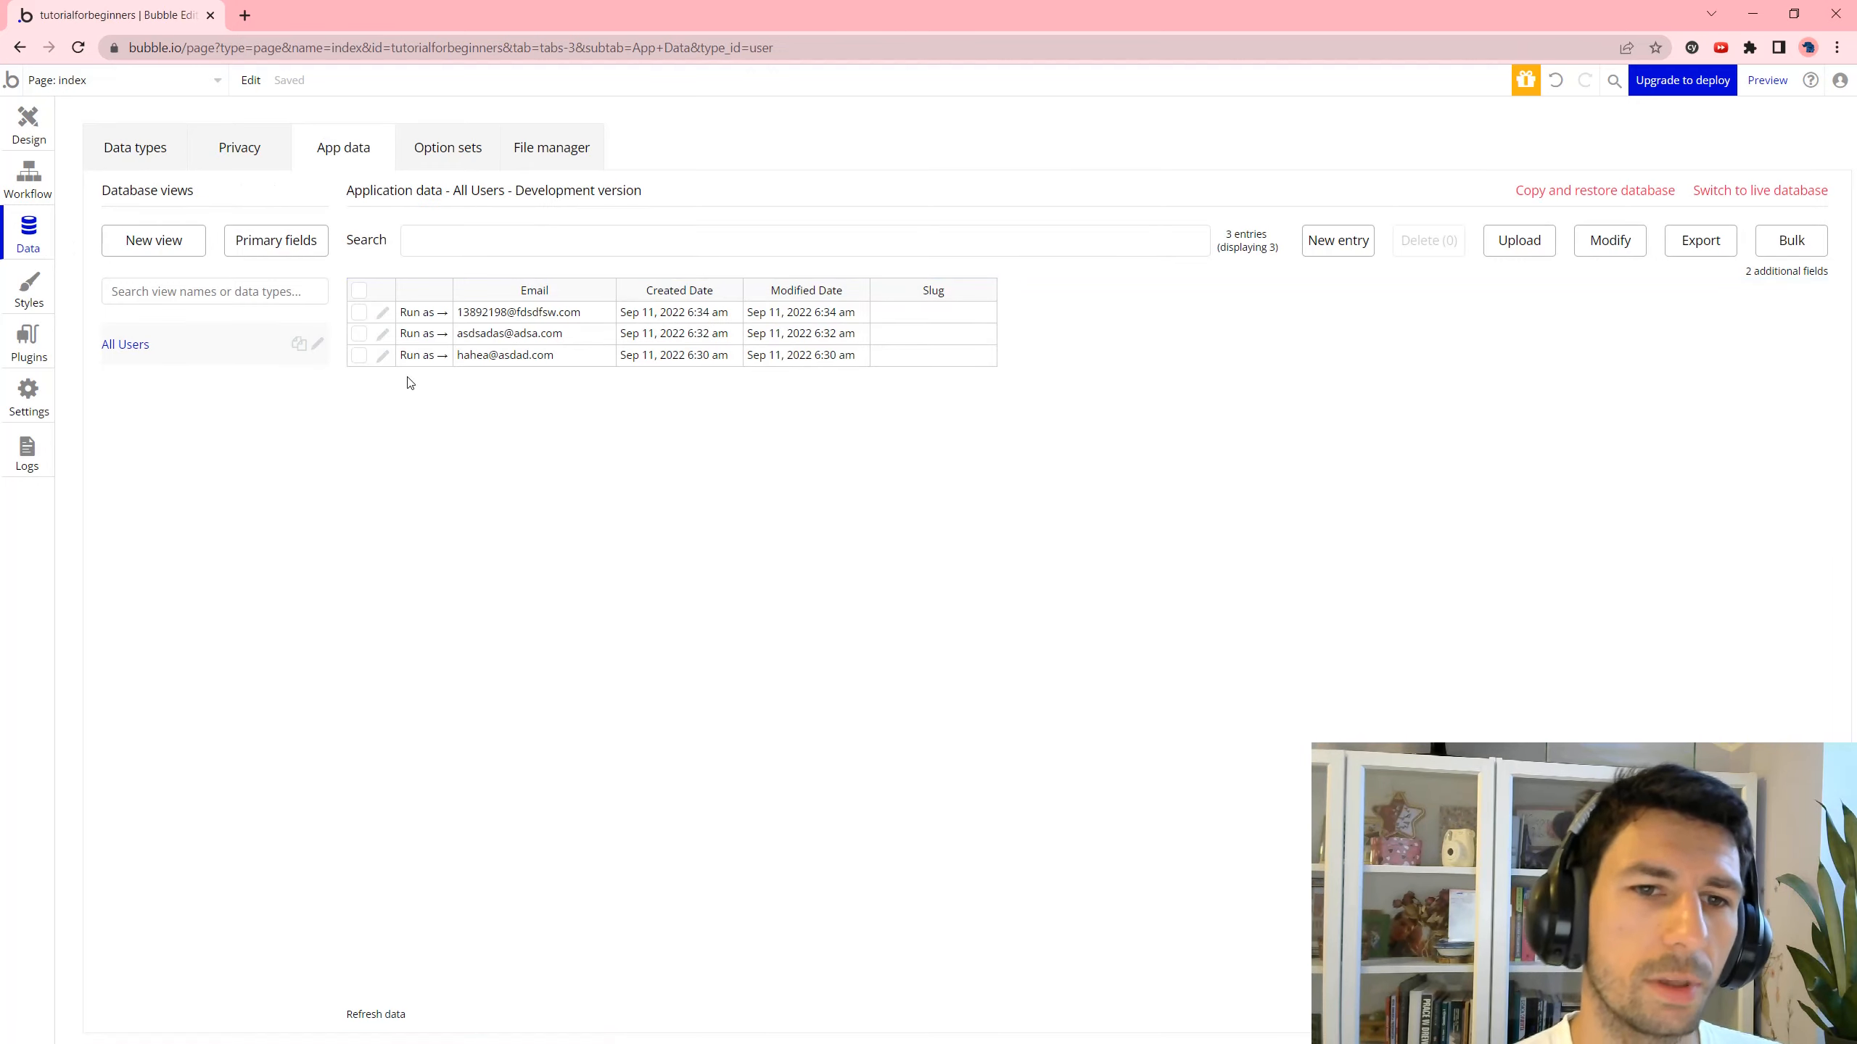
click(244, 157)
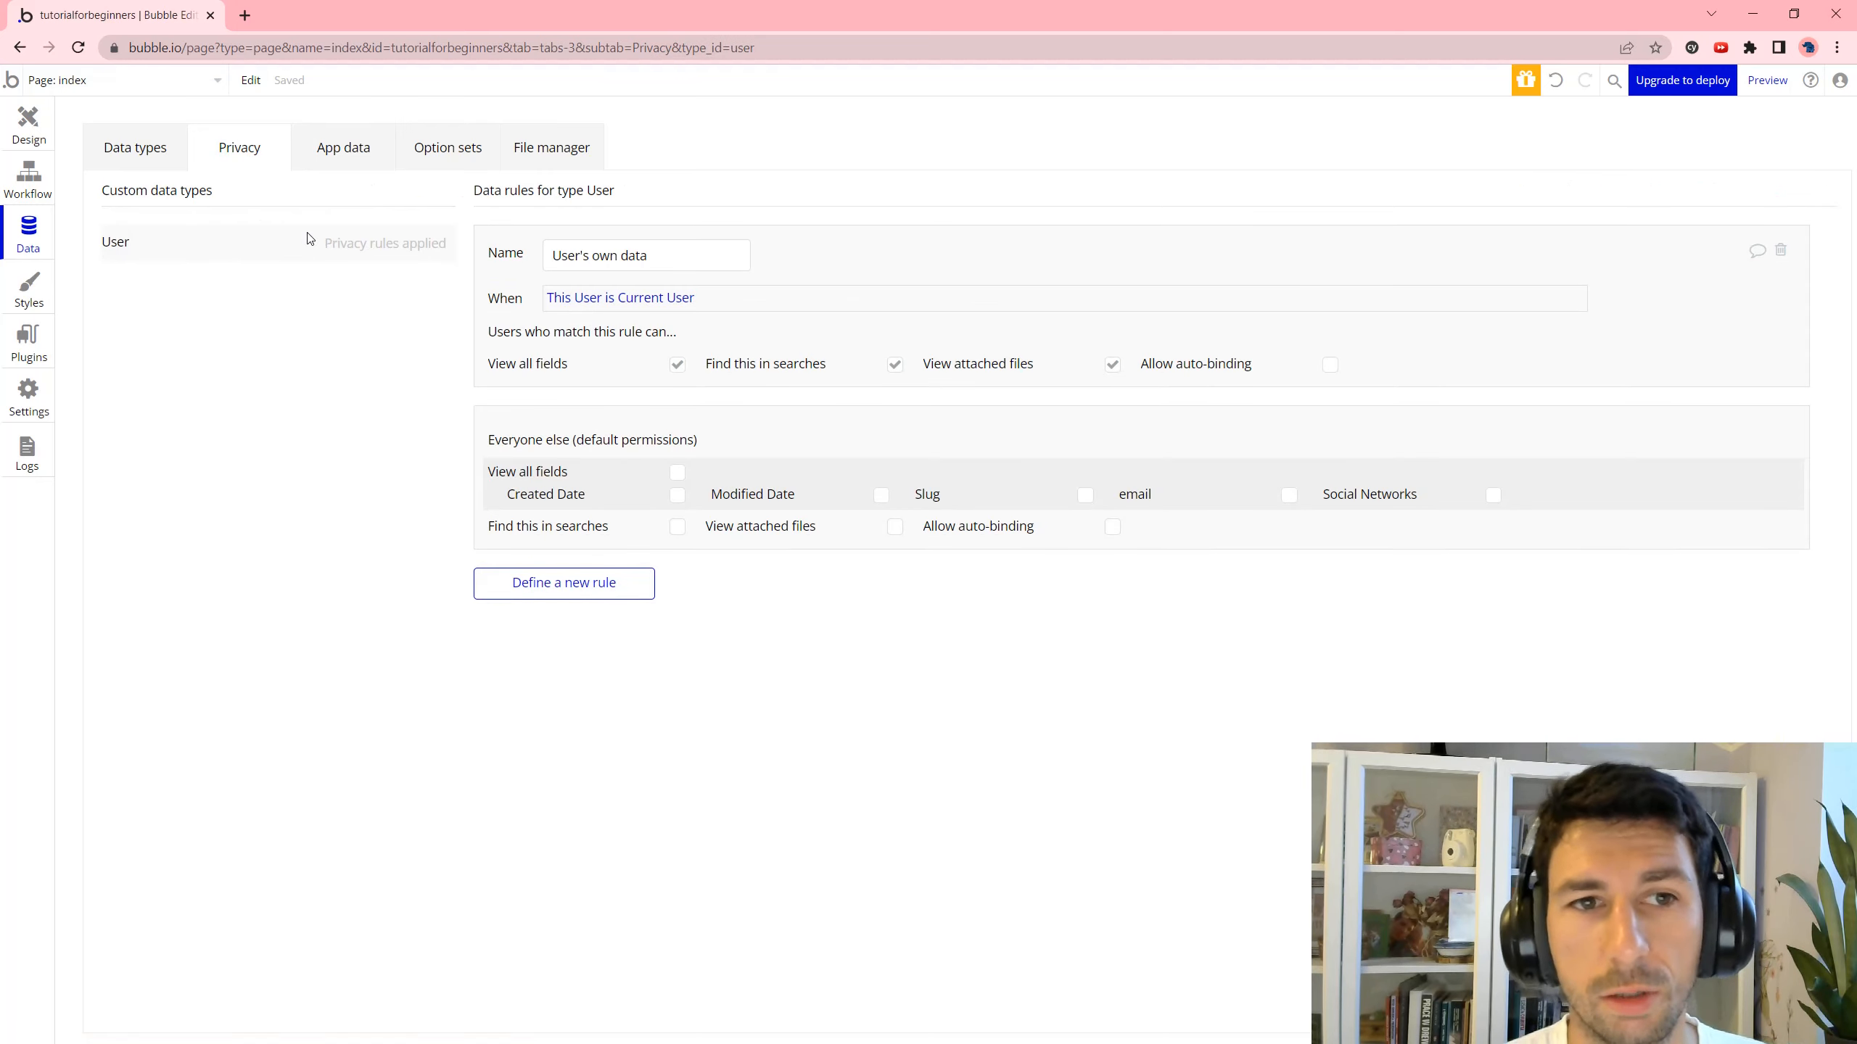
click(434, 157)
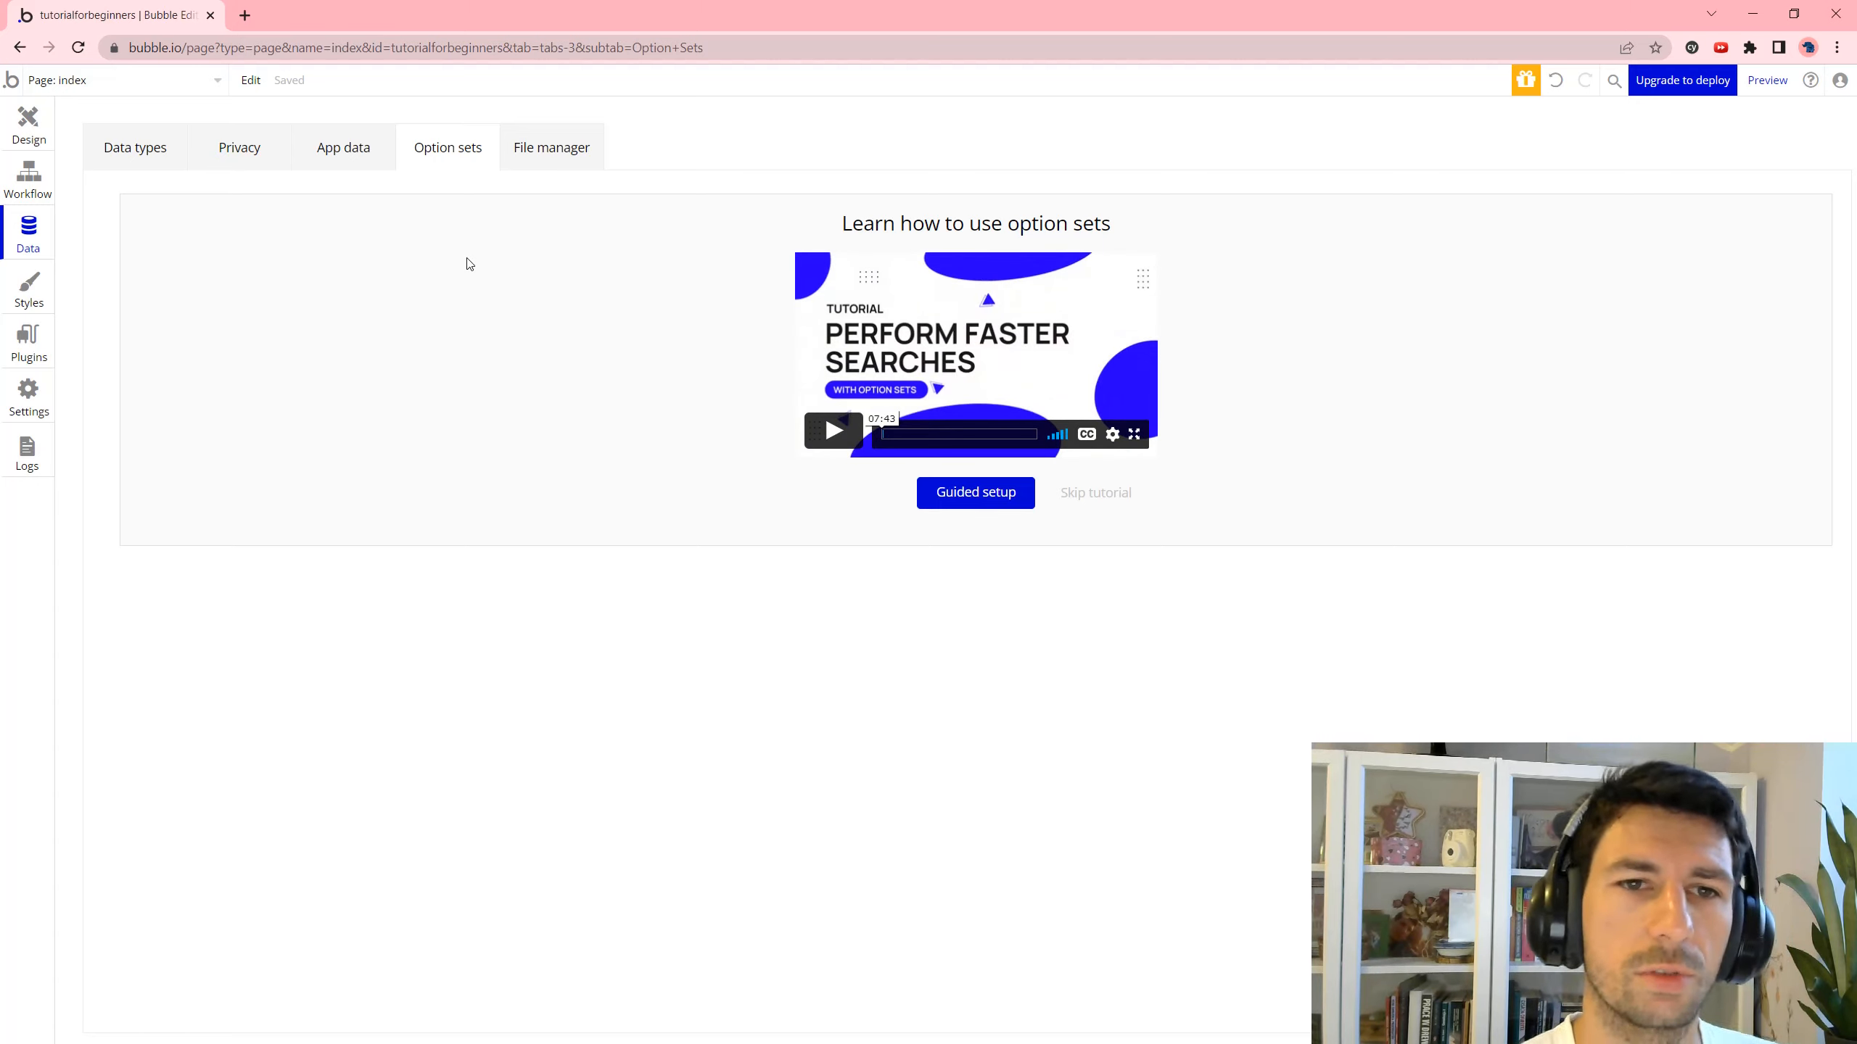
click(557, 161)
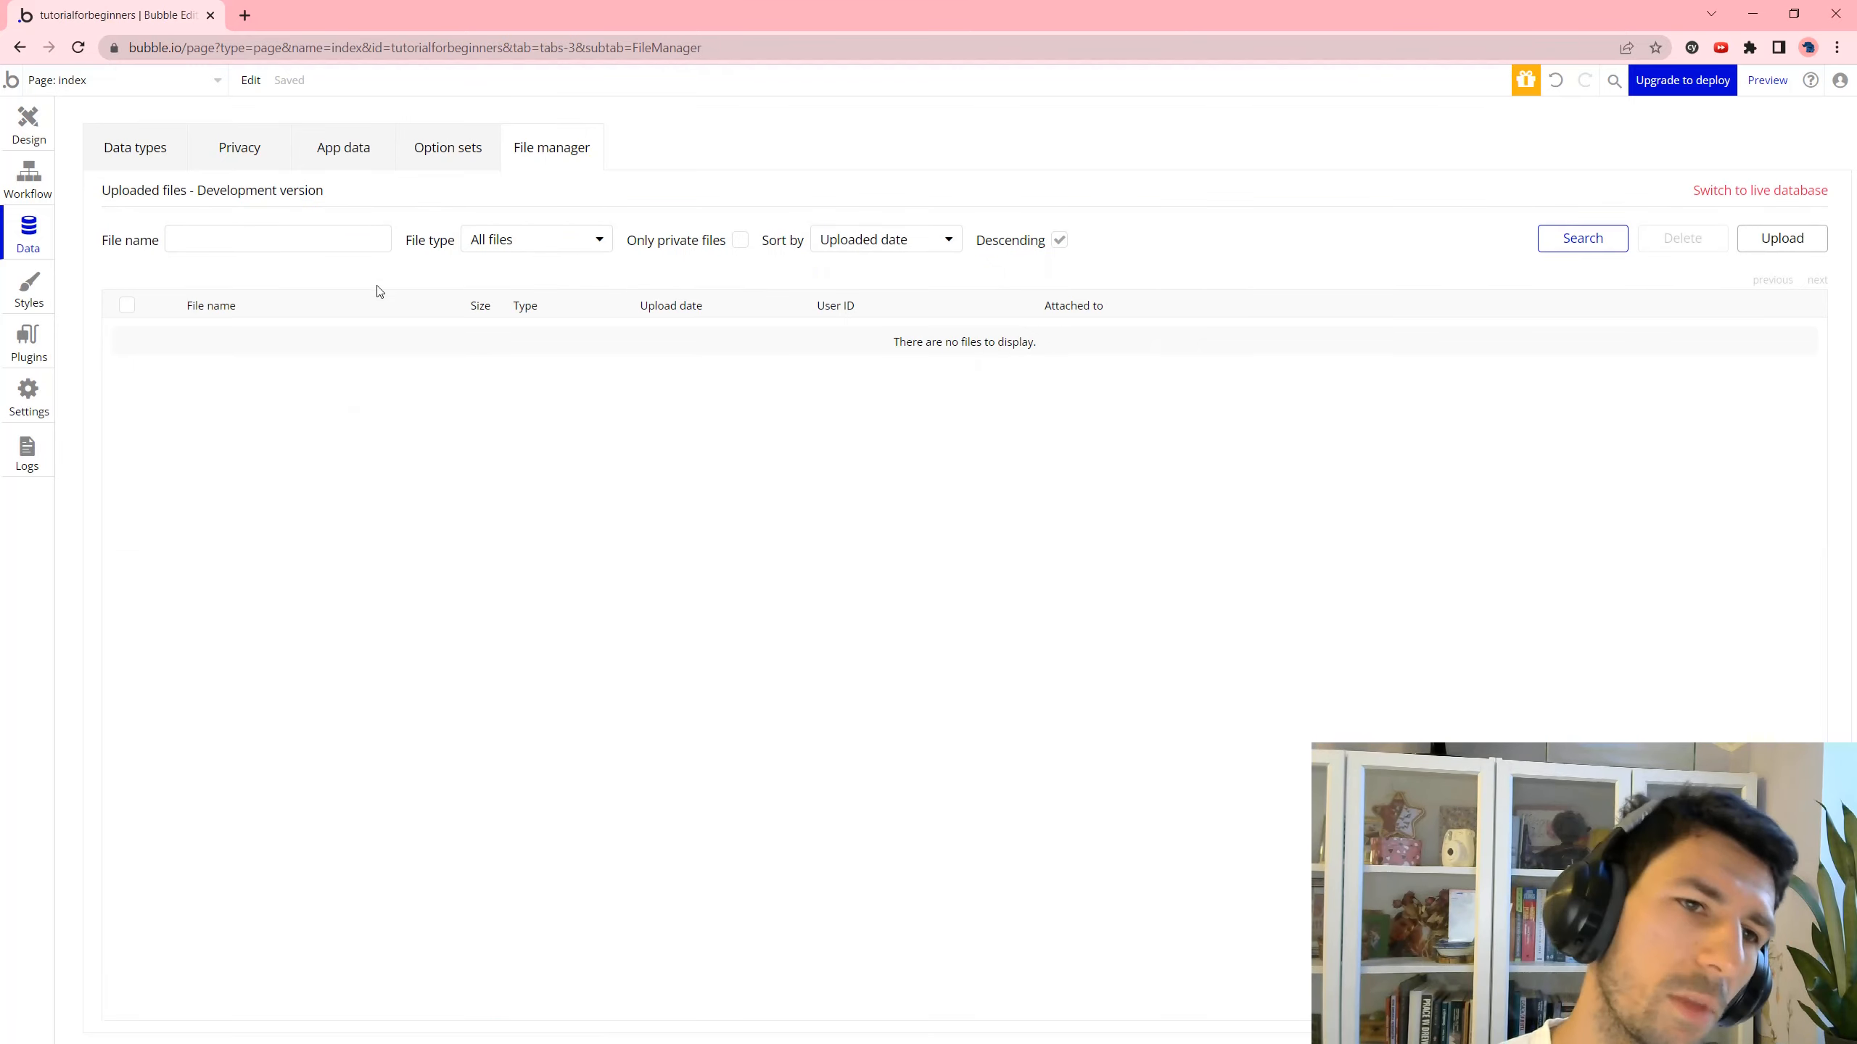
Examine the app's element styles, including the Secondary Button style, and check the installed plugins.
click(35, 294)
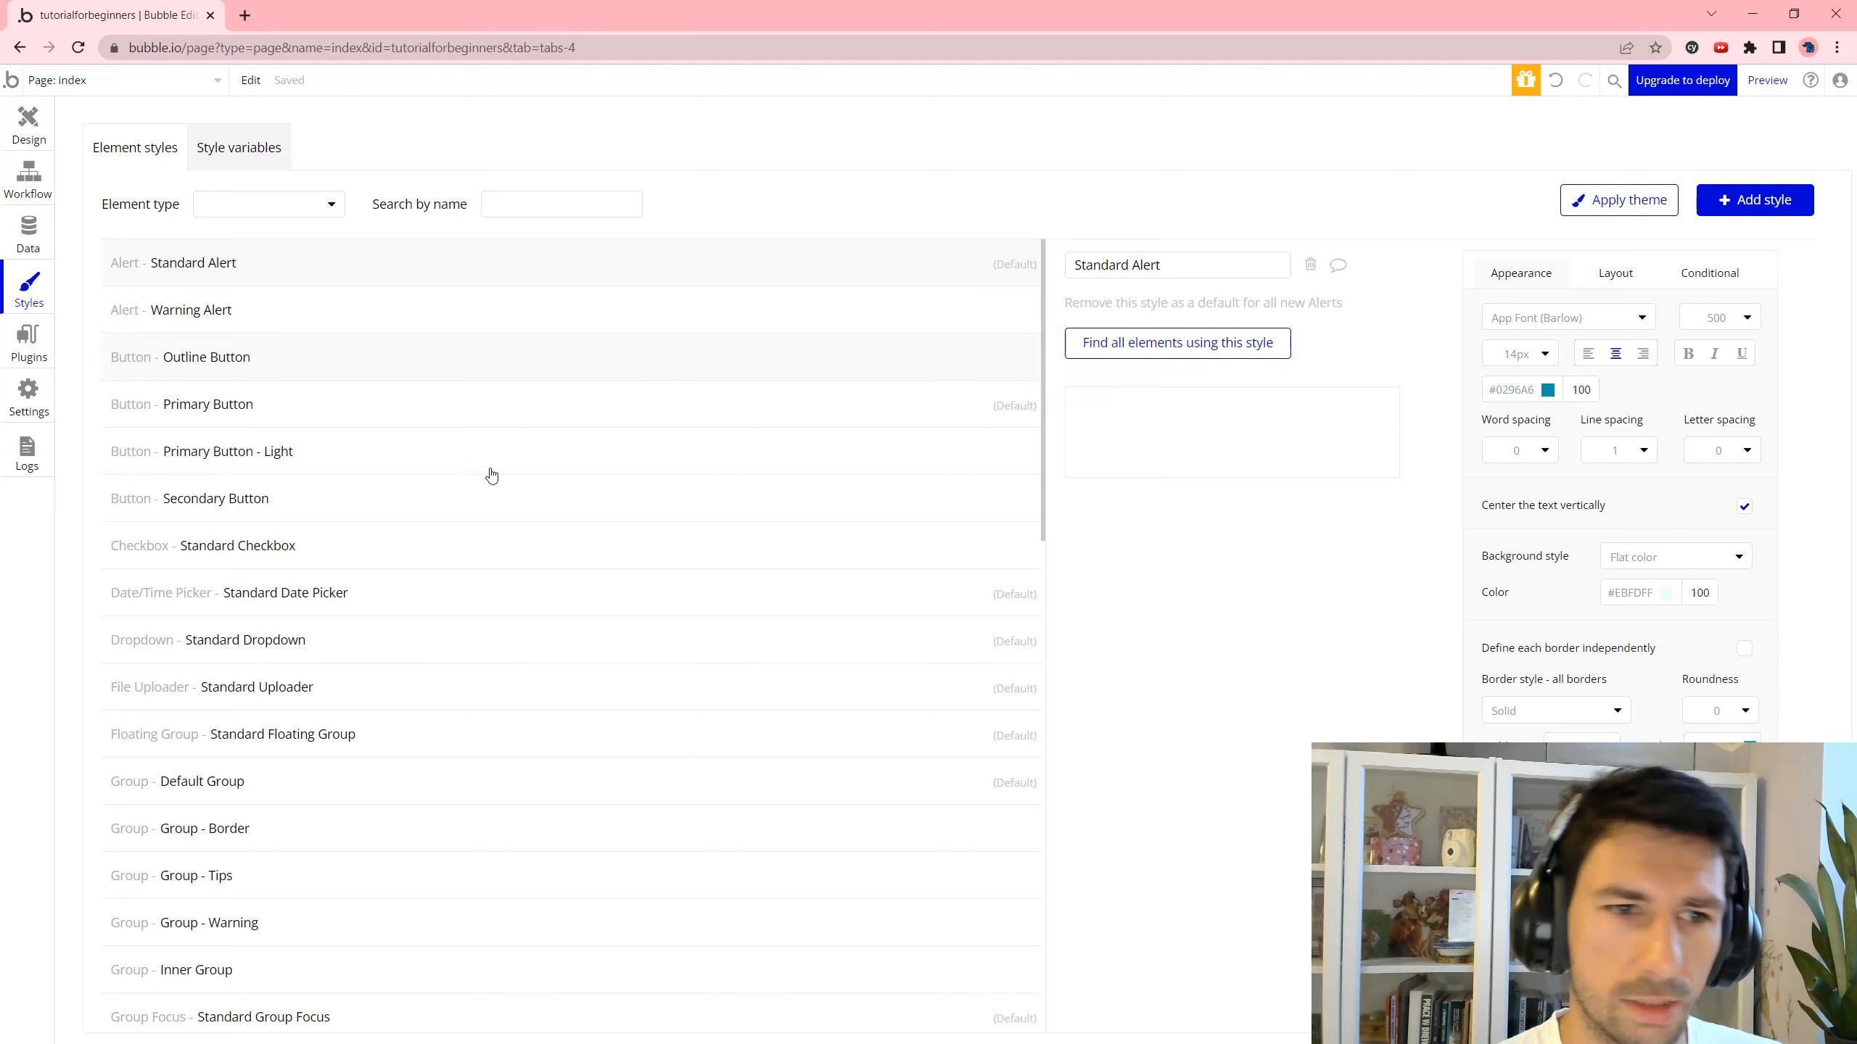
scroll(227, 443, down, 4)
scroll(220, 356, up, 3)
click(228, 426)
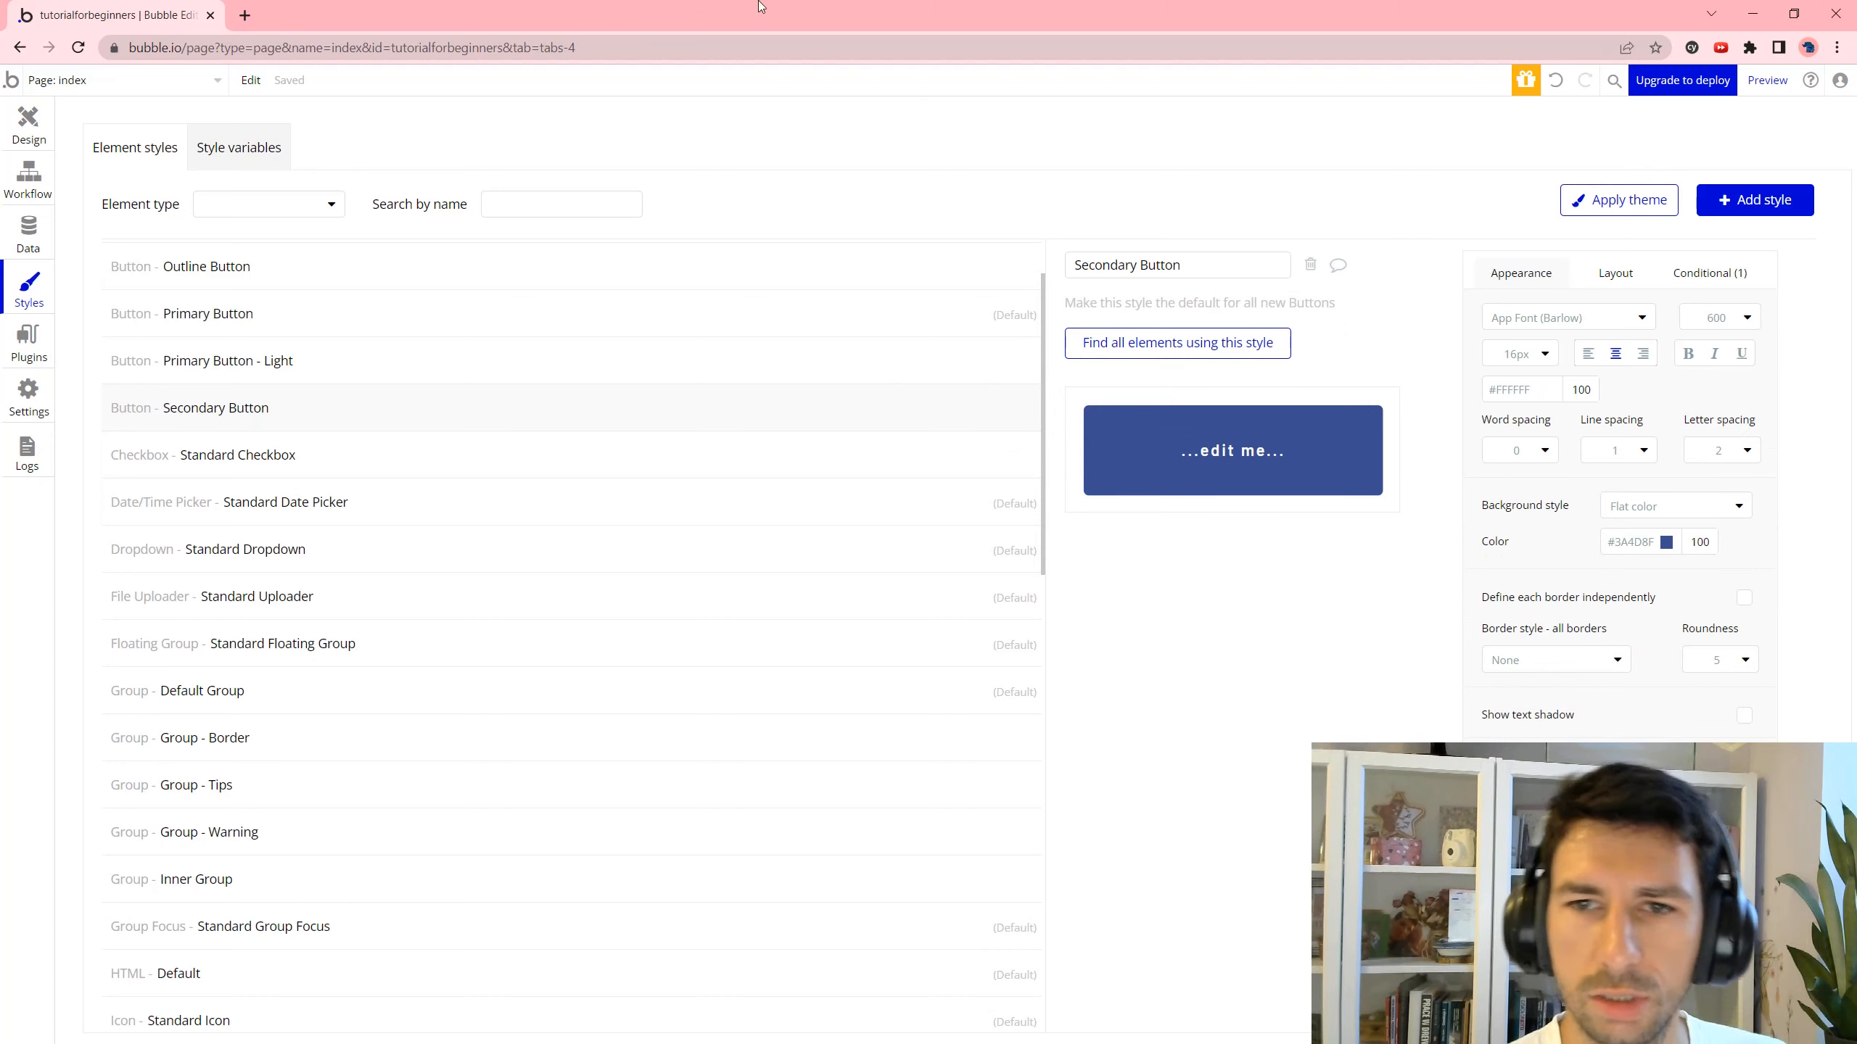
drag(1194, 274, 1039, 261)
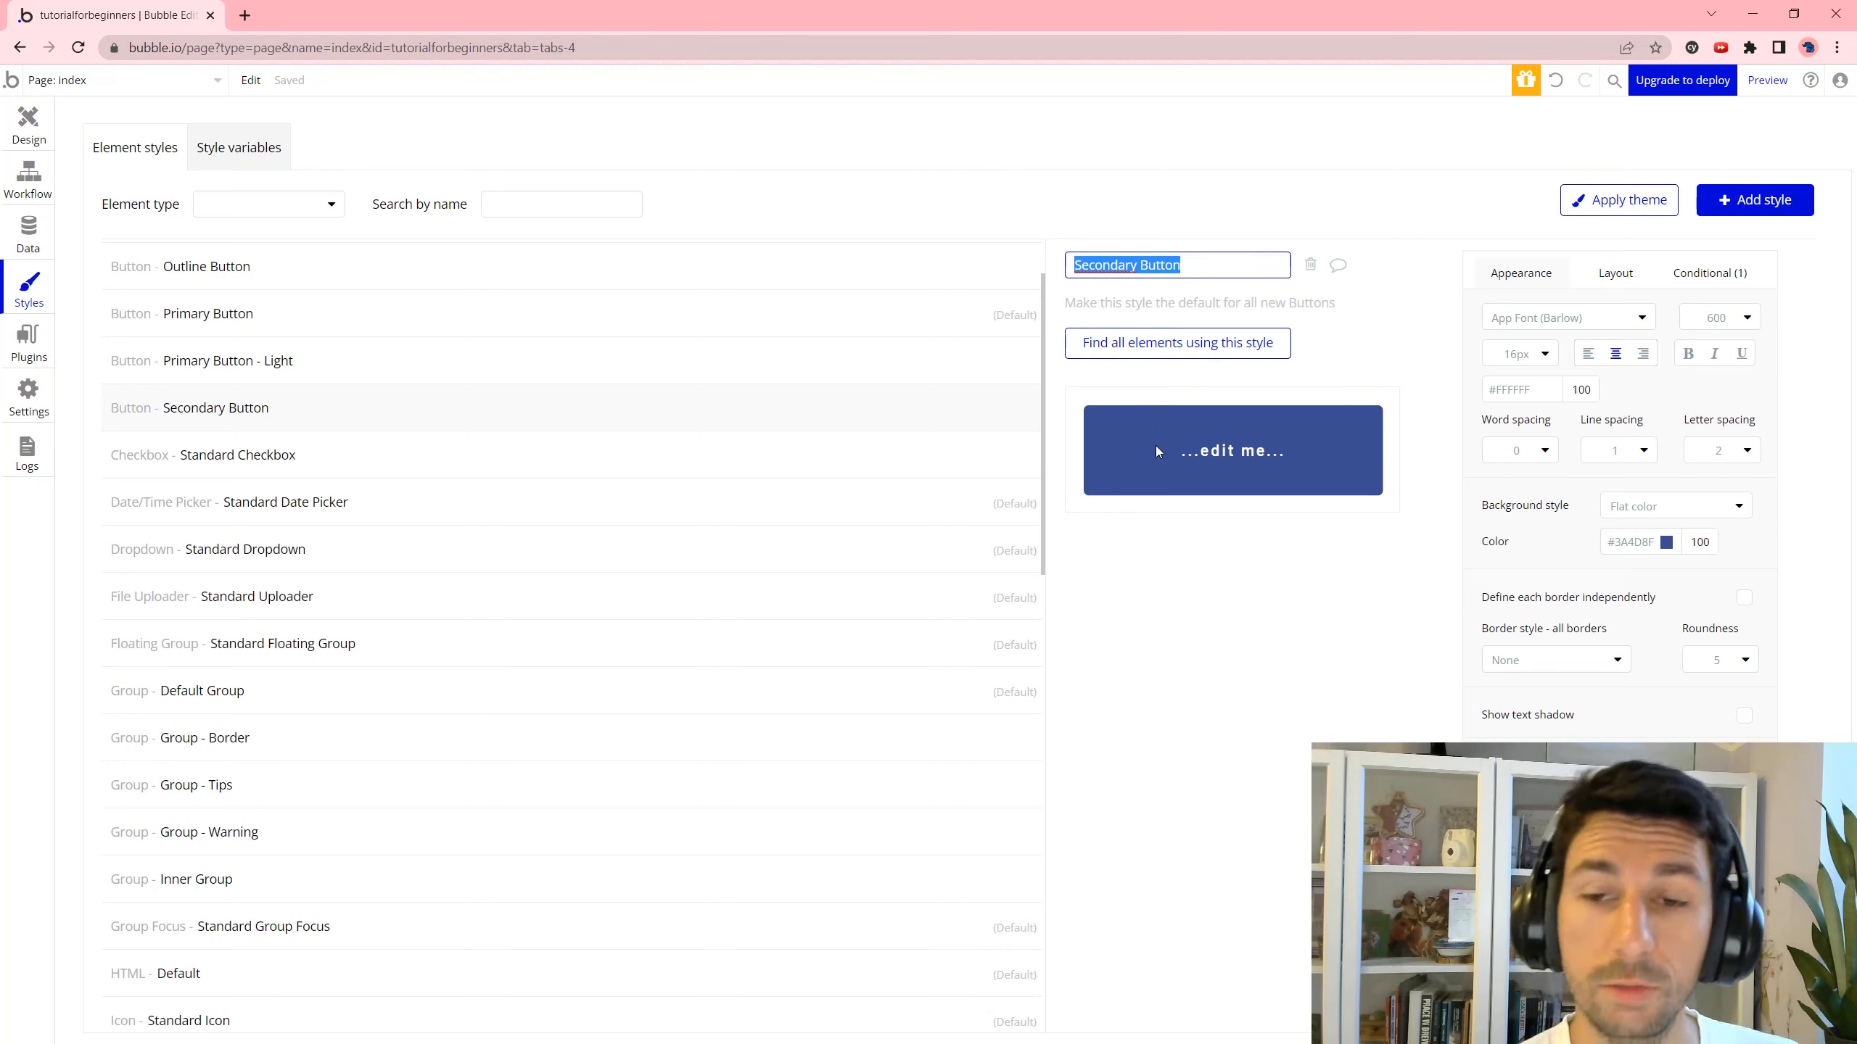
click(16, 361)
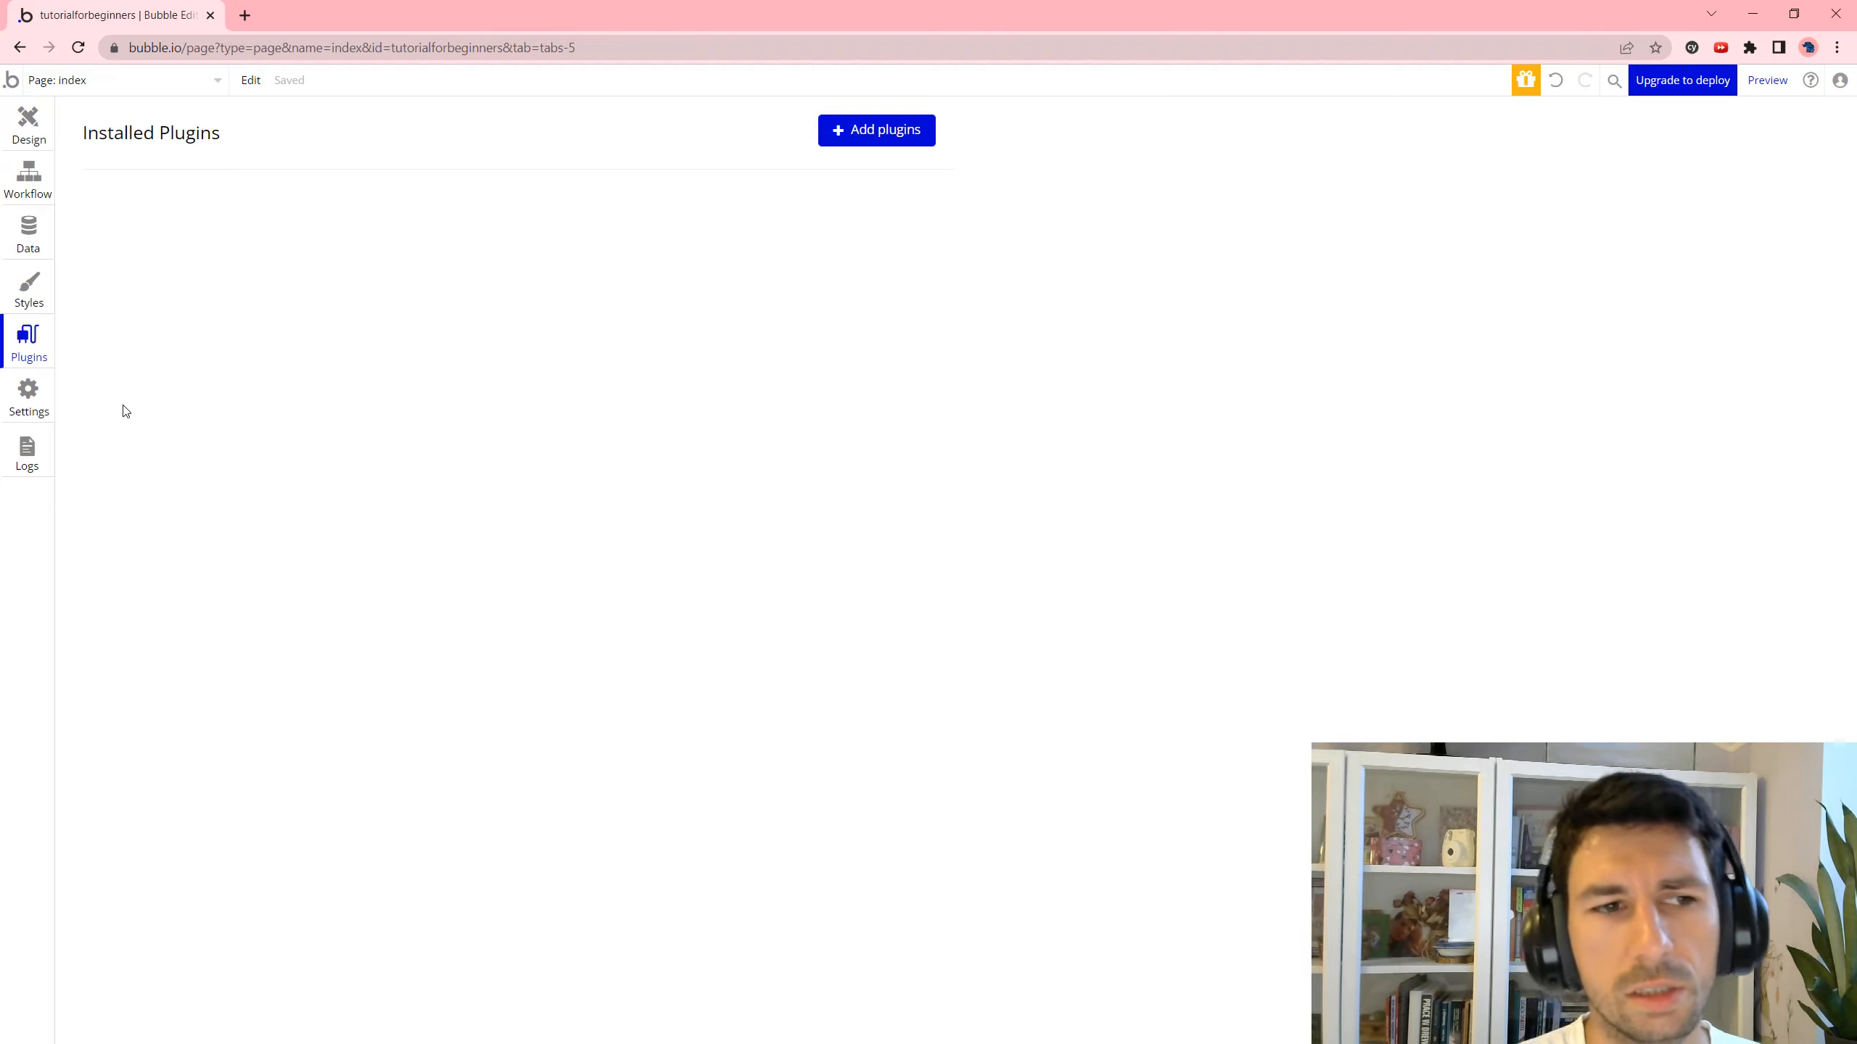
Review the app's plan, language and domain settings, and its capacity and scheduler logs.
click(28, 395)
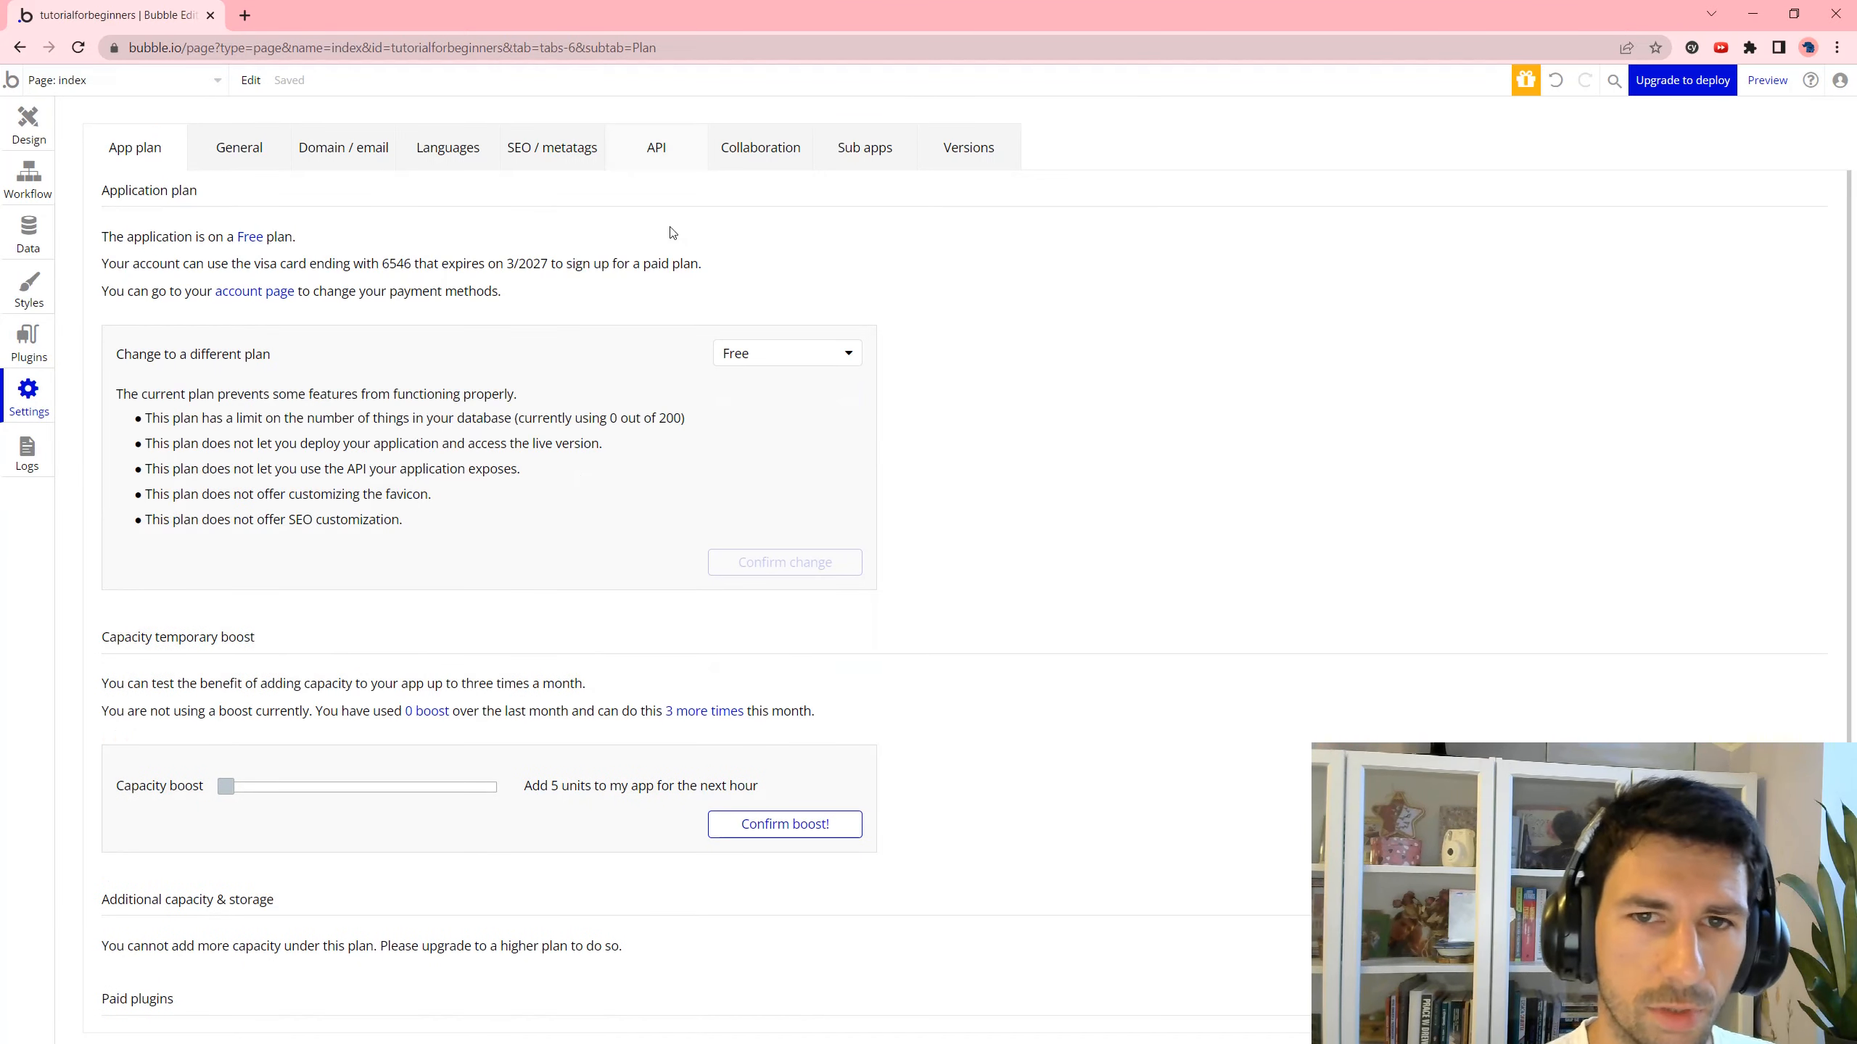
click(449, 146)
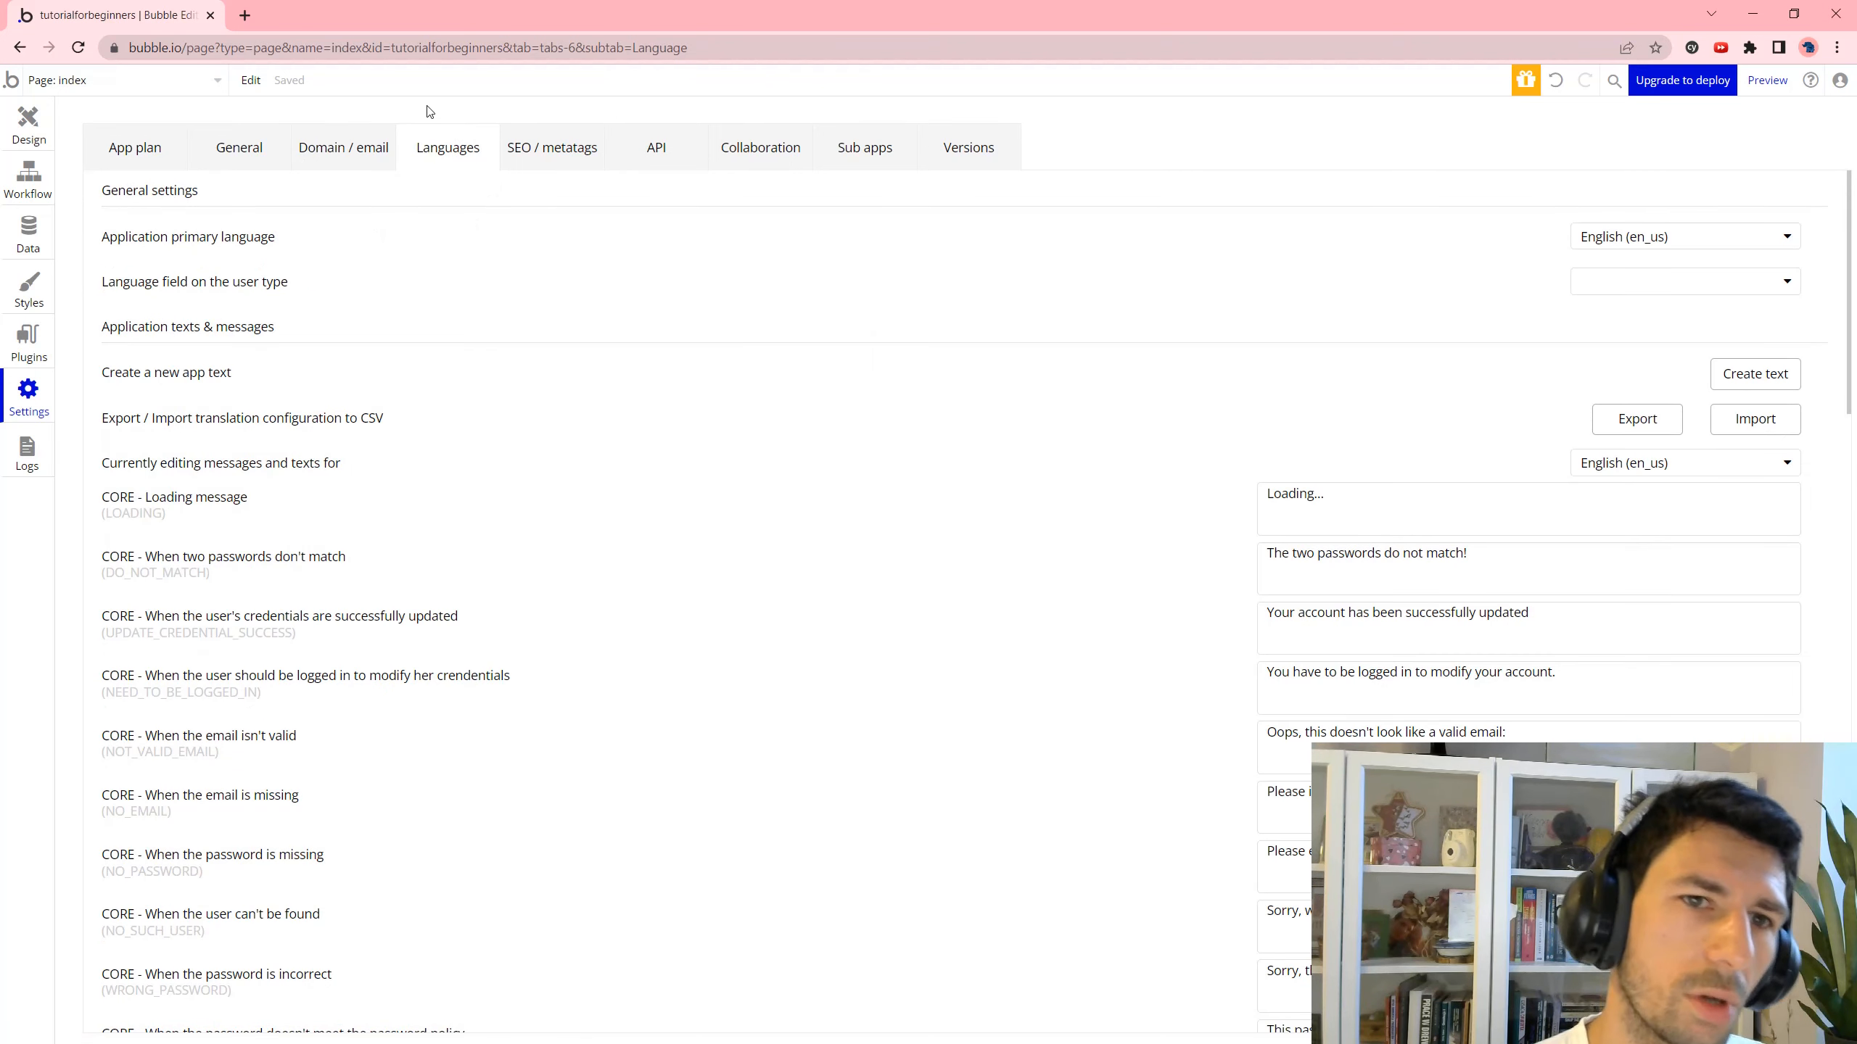
click(358, 157)
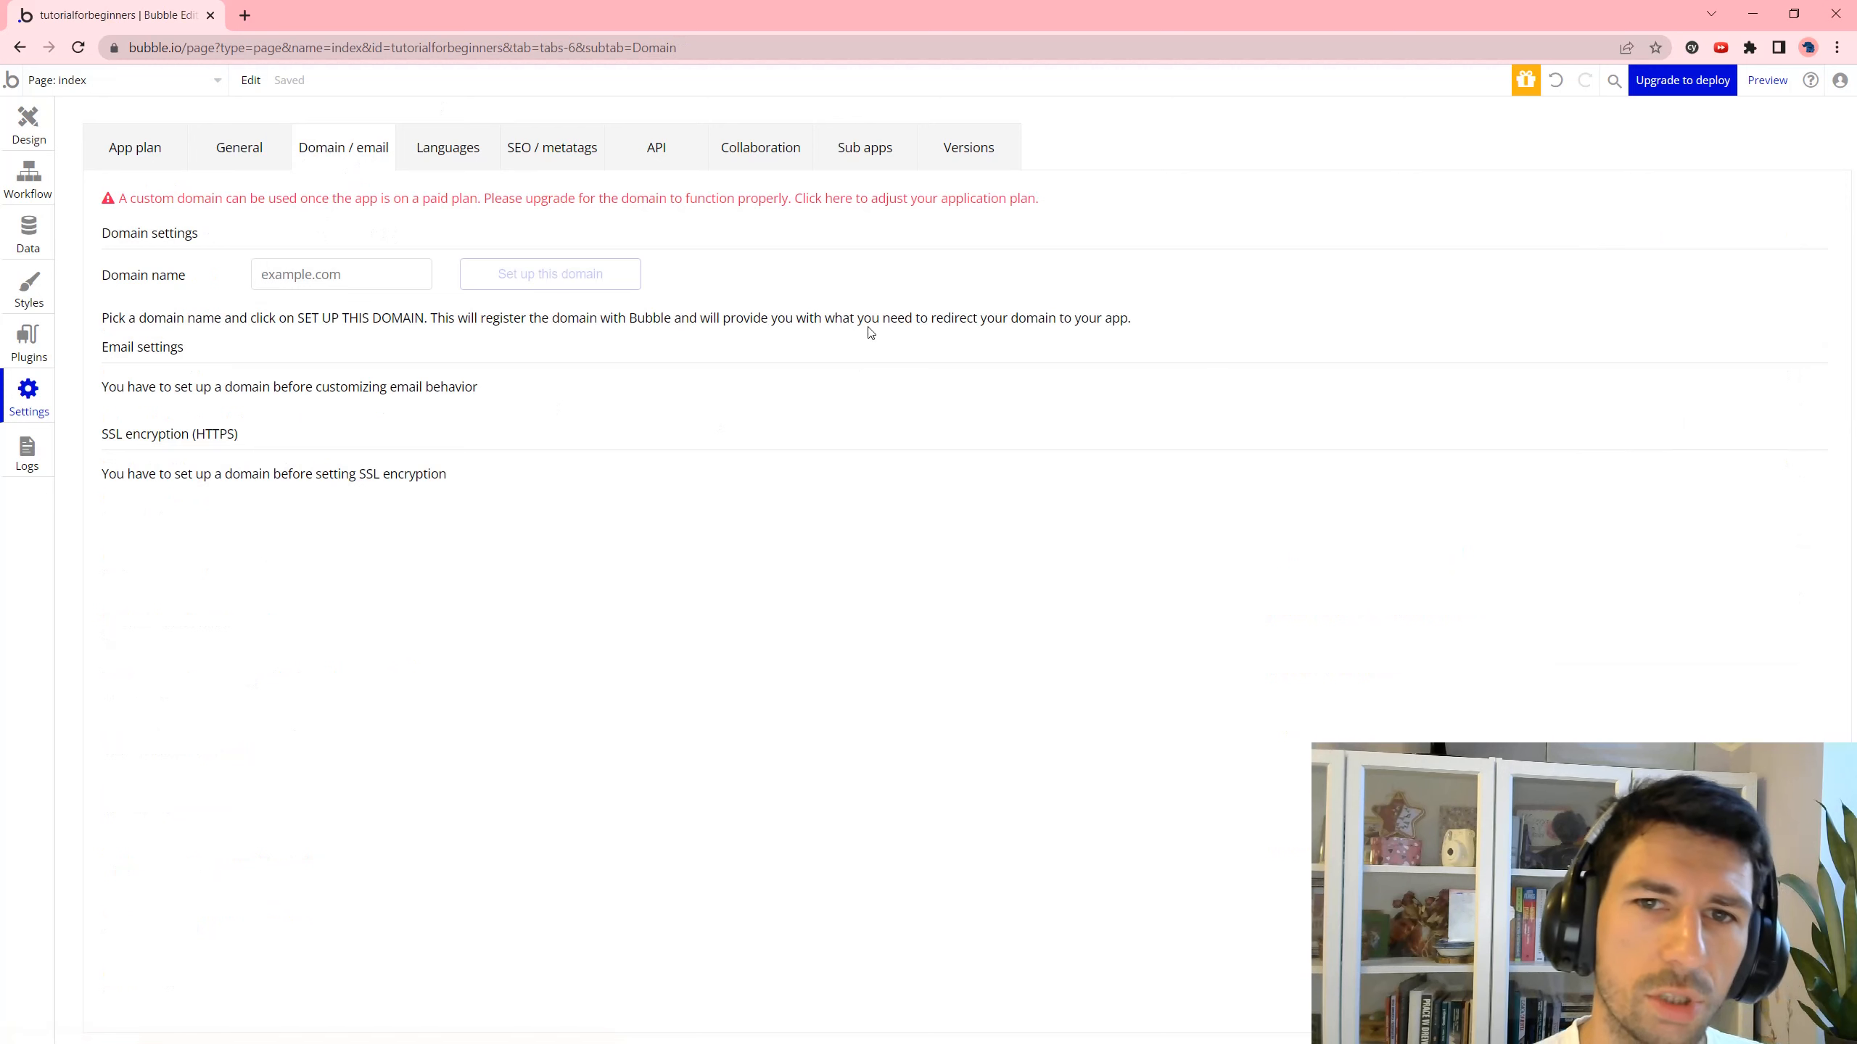
click(29, 455)
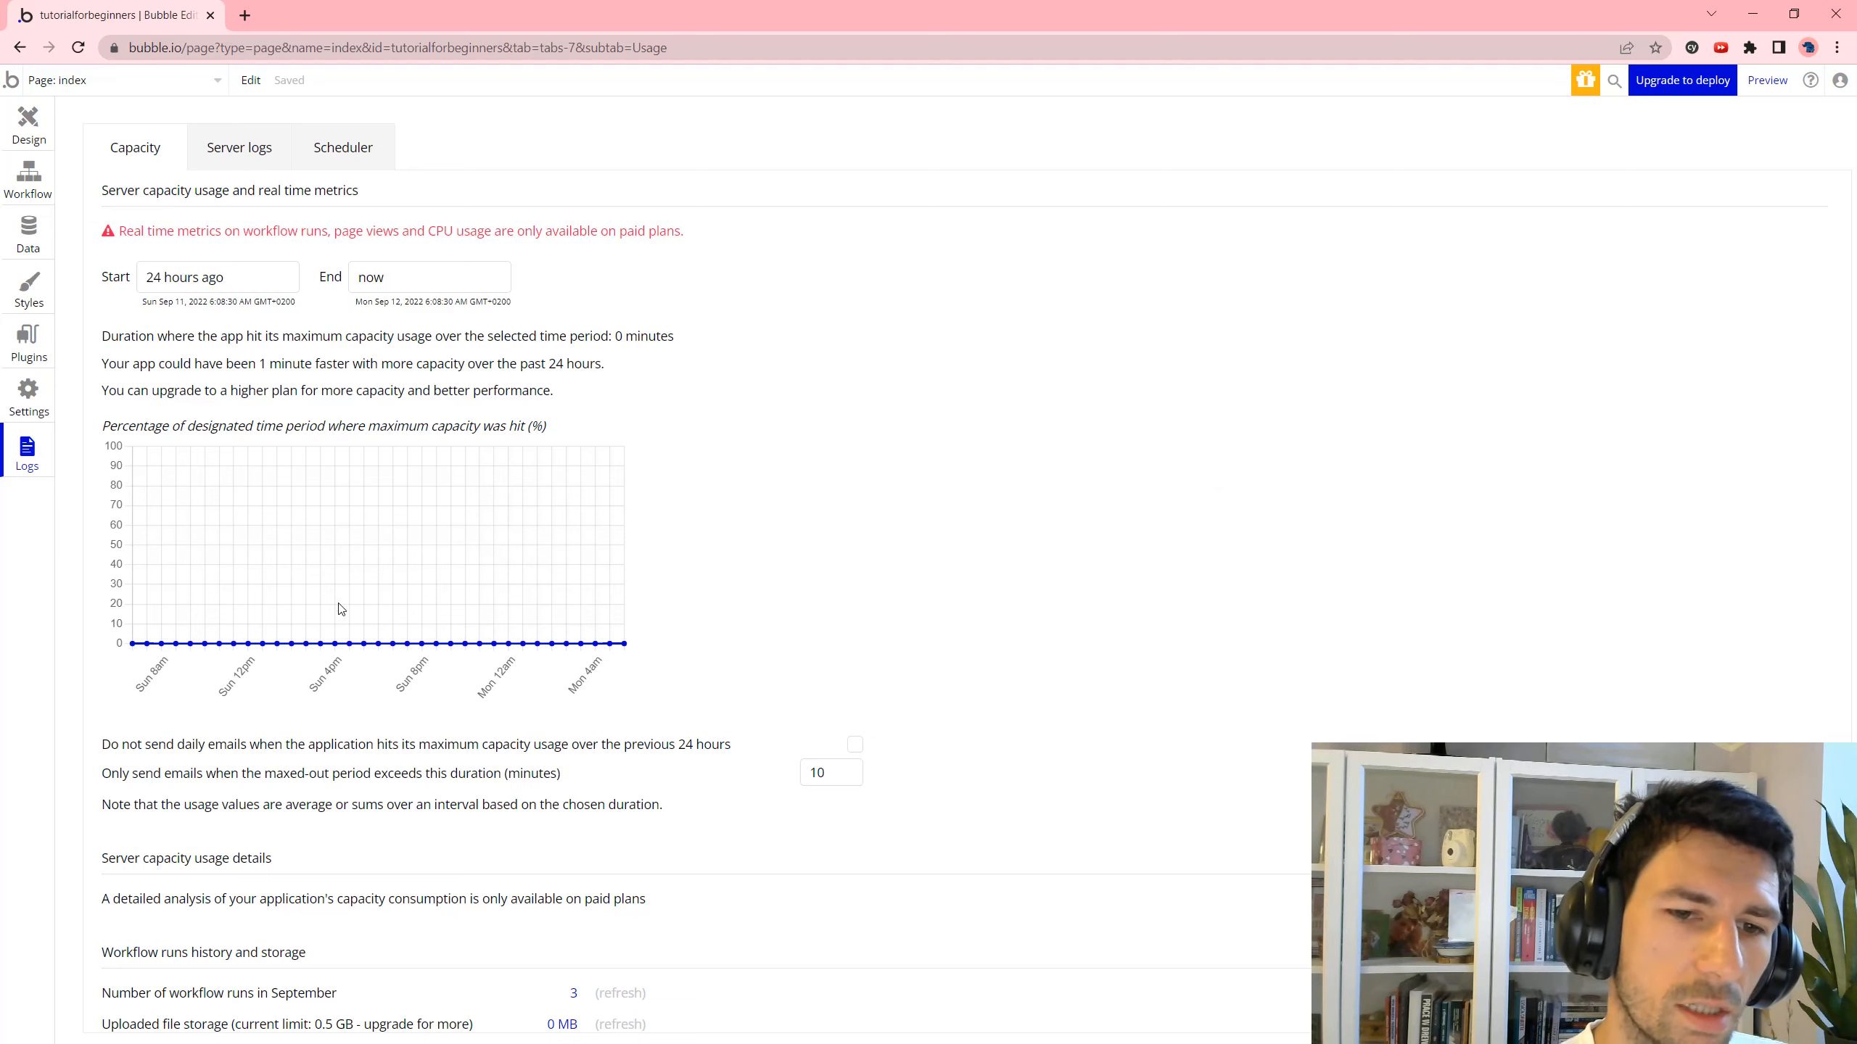
click(352, 155)
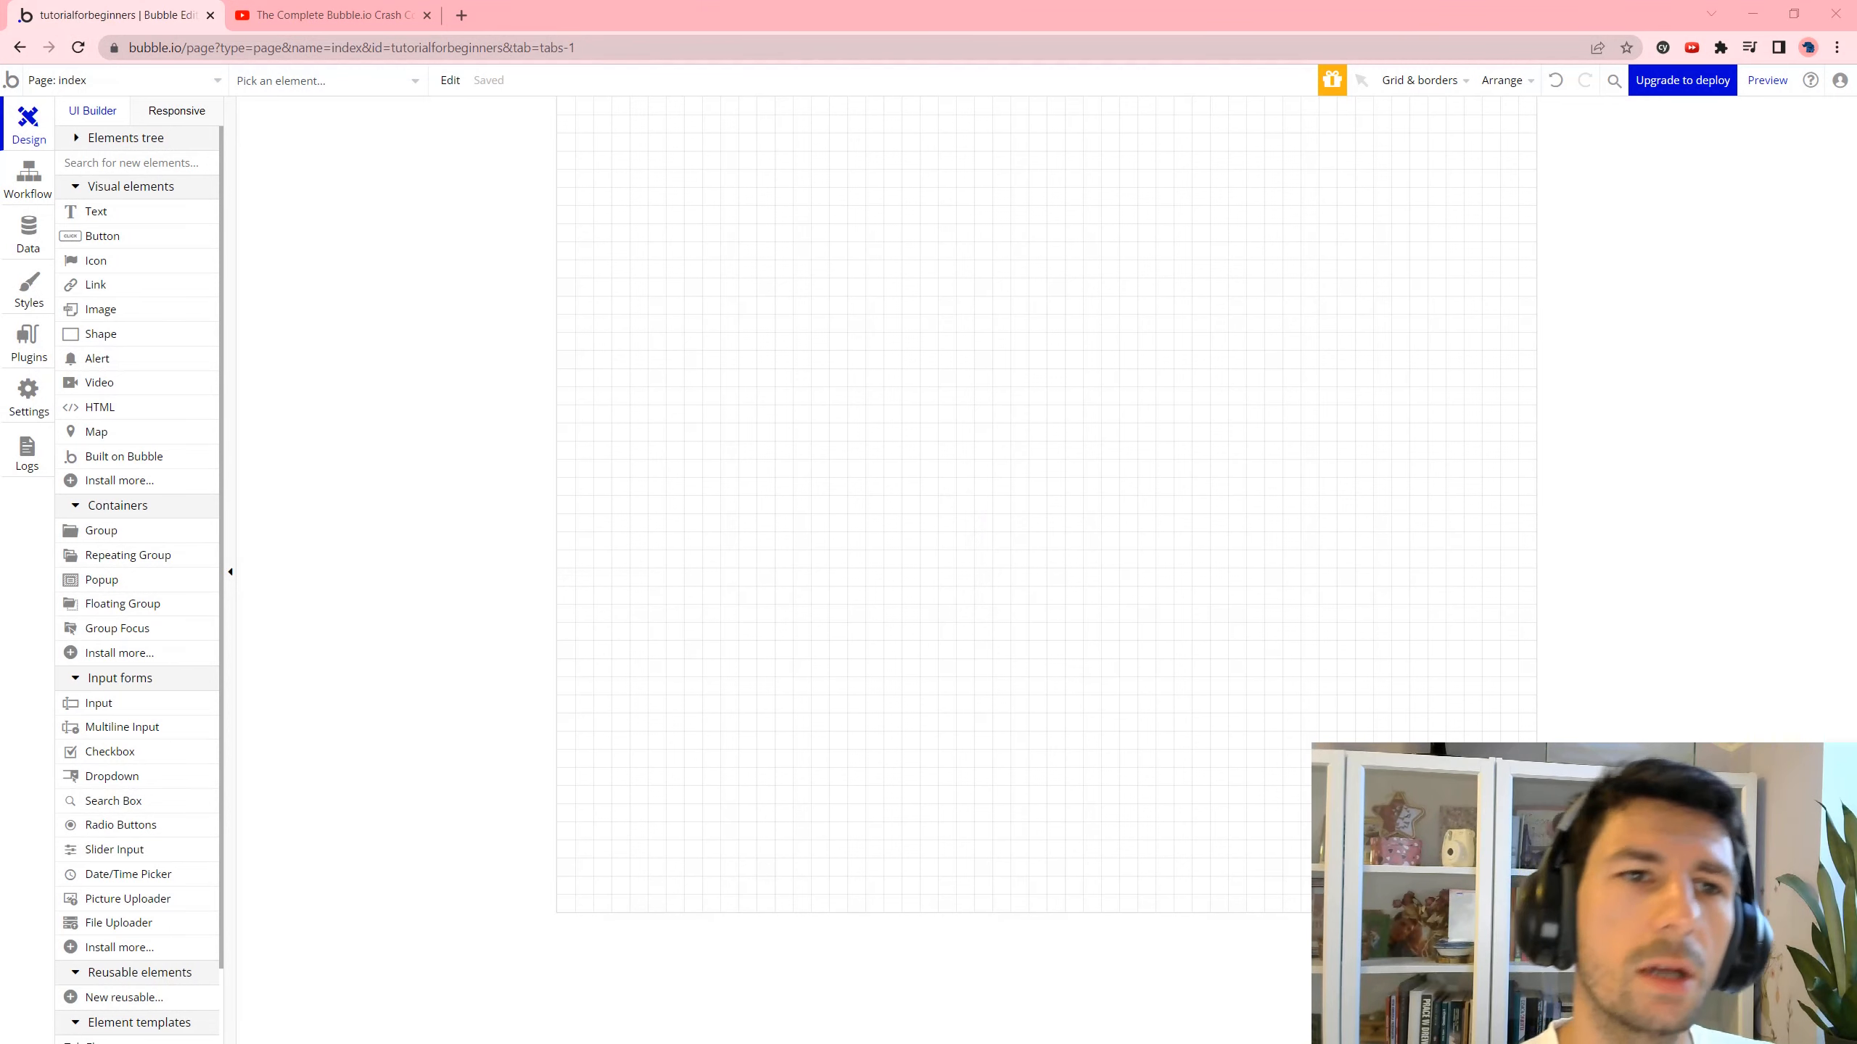
View the YouTube page of The Complete Bubble.io Crash Course For Beginners and return to the Bubble editor.
click(319, 9)
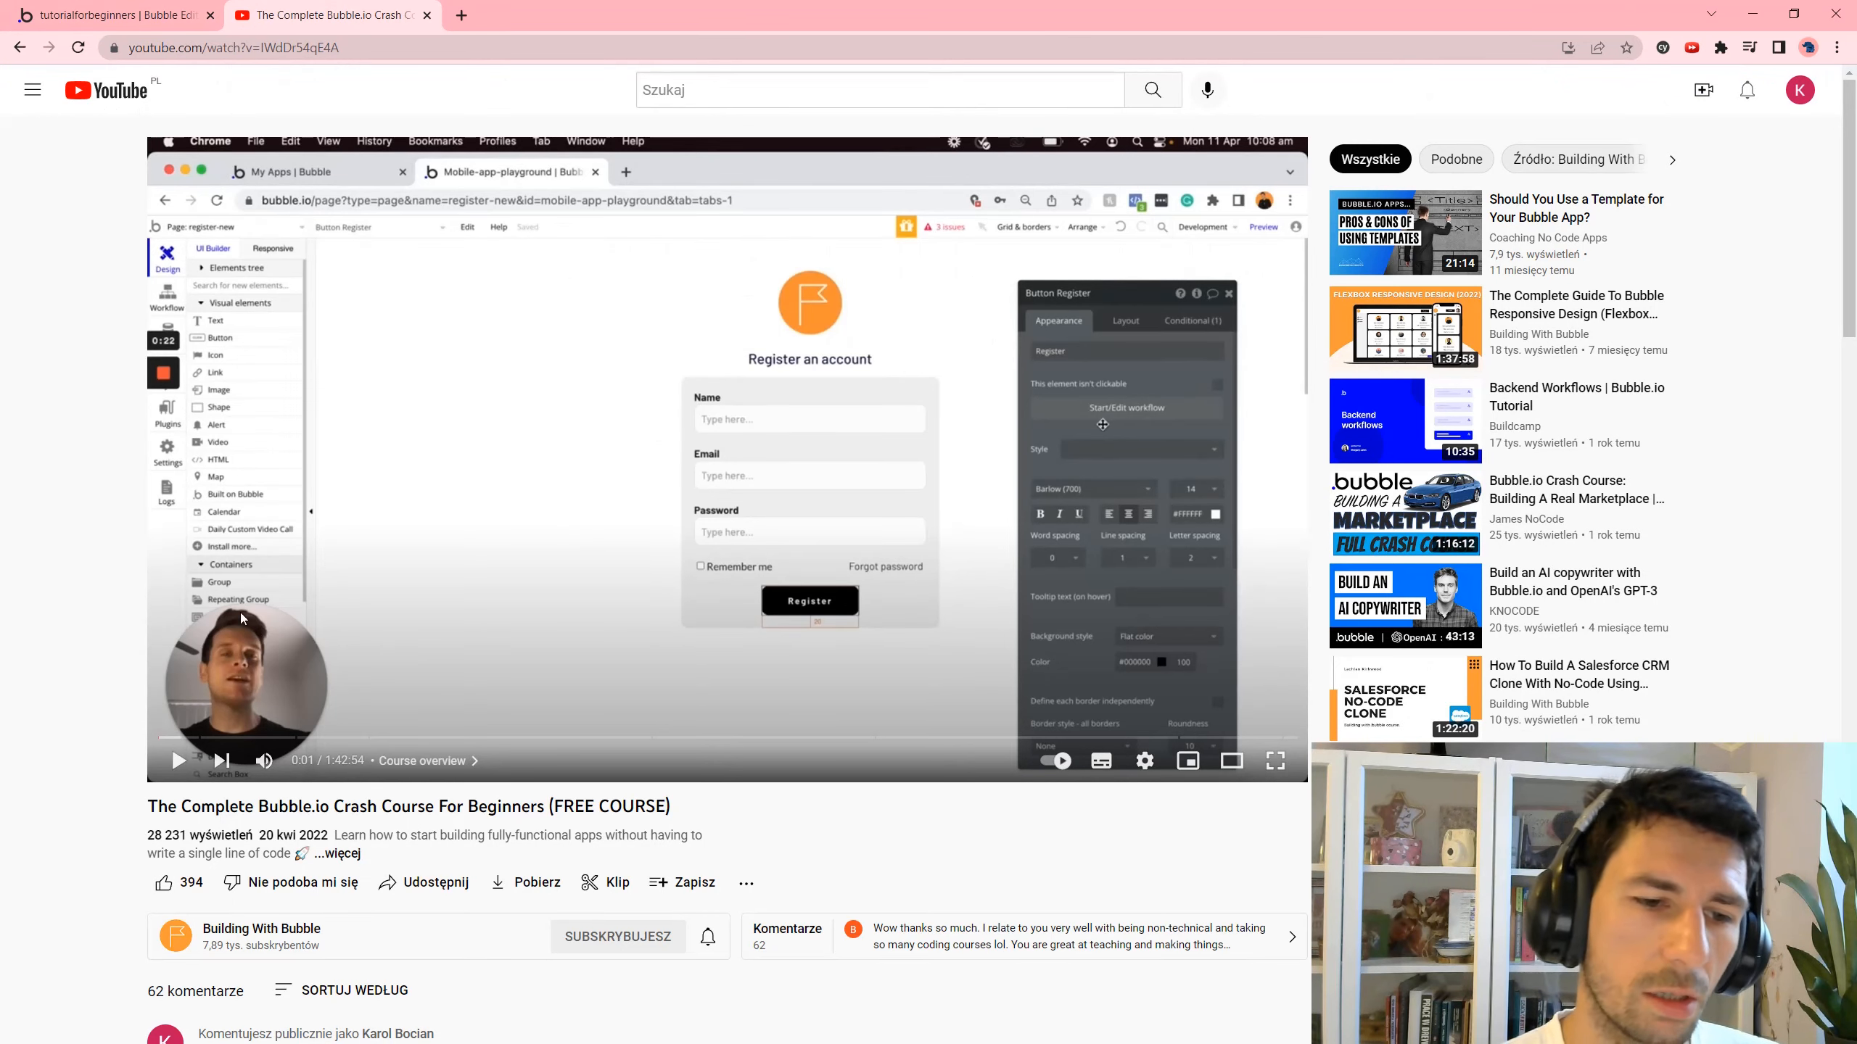
drag(168, 805, 388, 807)
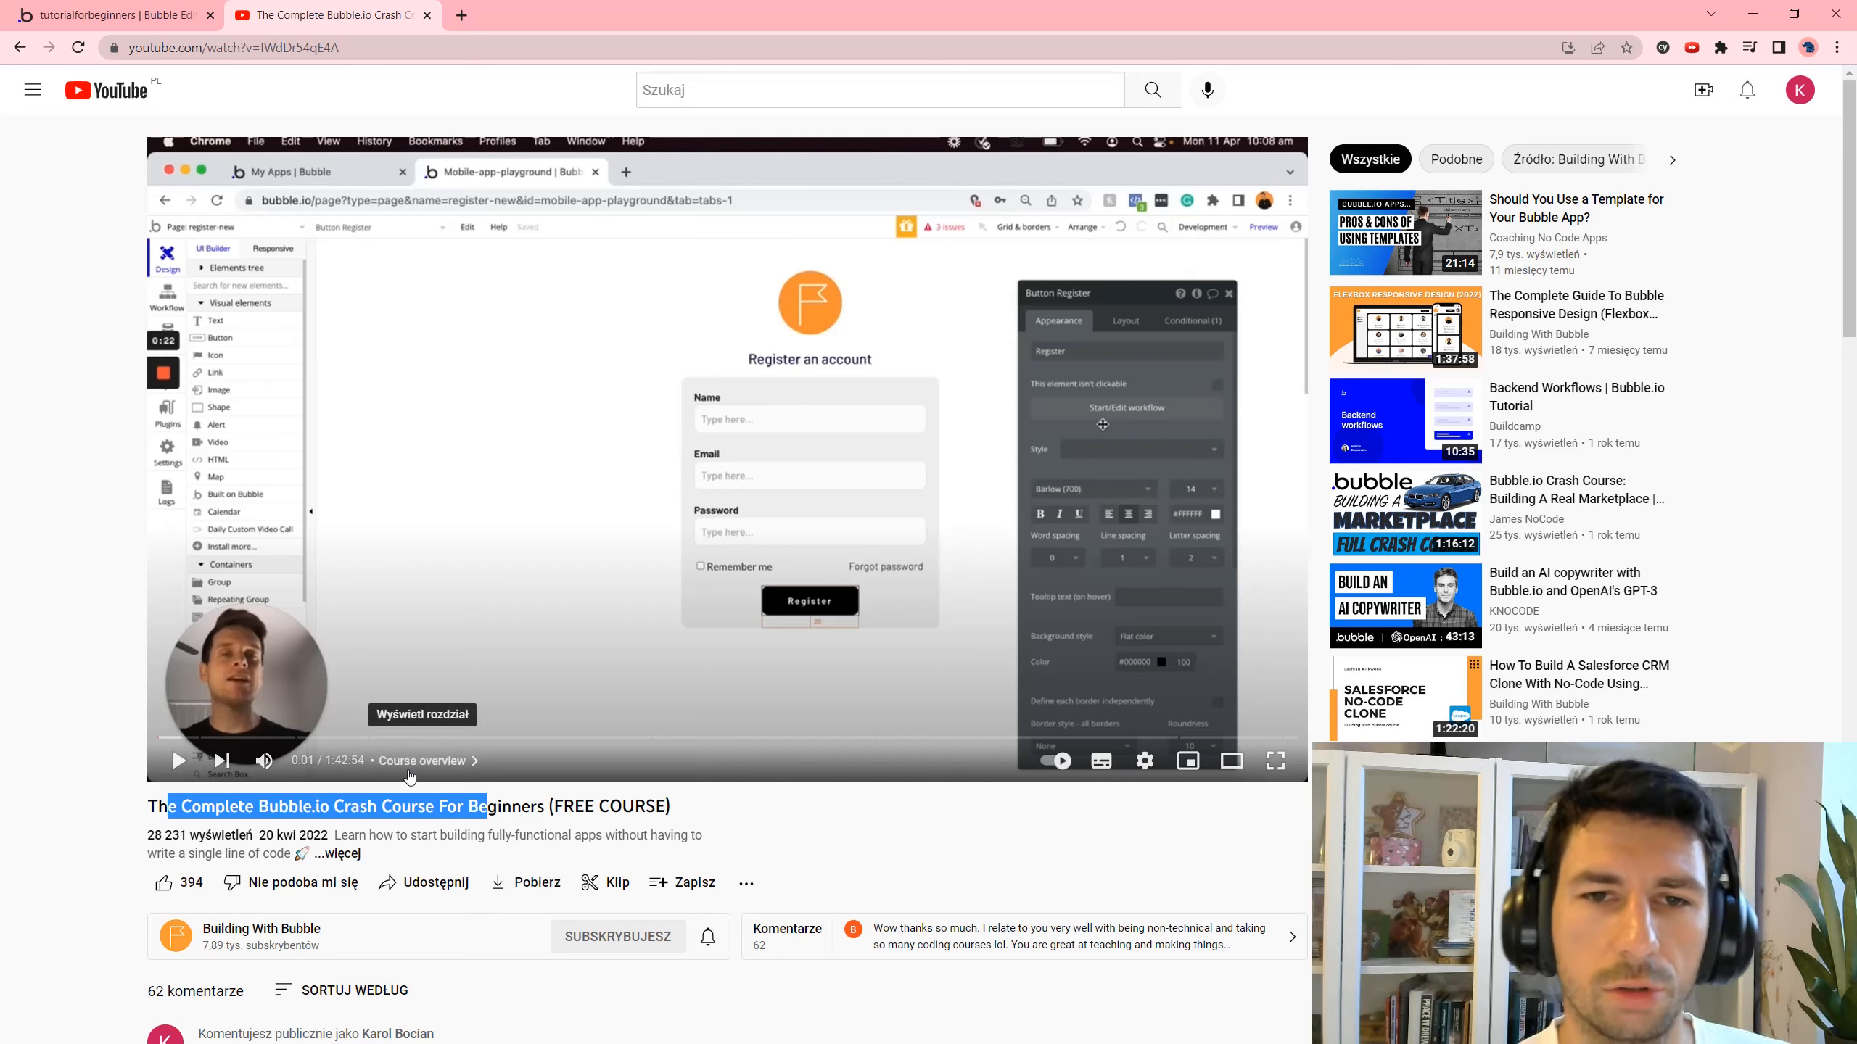
click(207, 5)
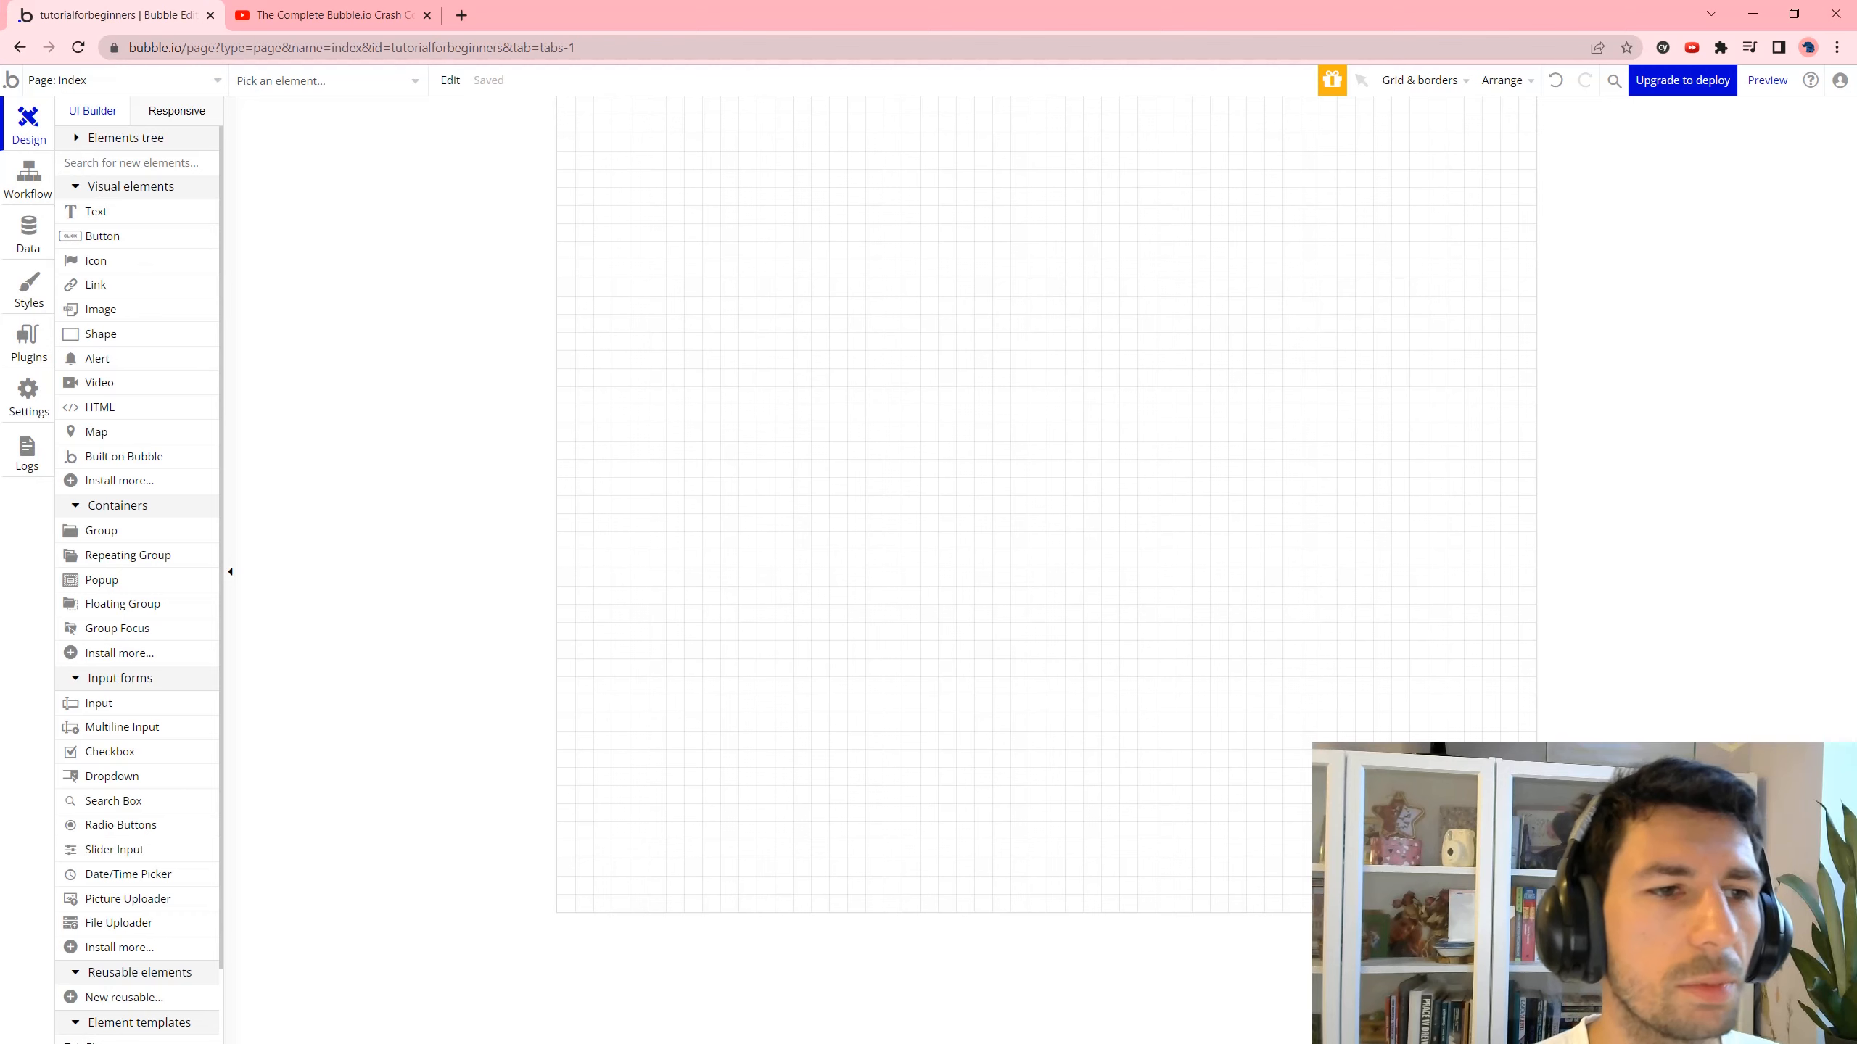
Switch to the Instagram database setup image, examine its User, Post, Post-content and Comment fields, and move its window away from the editor.
key(alt+Tab)
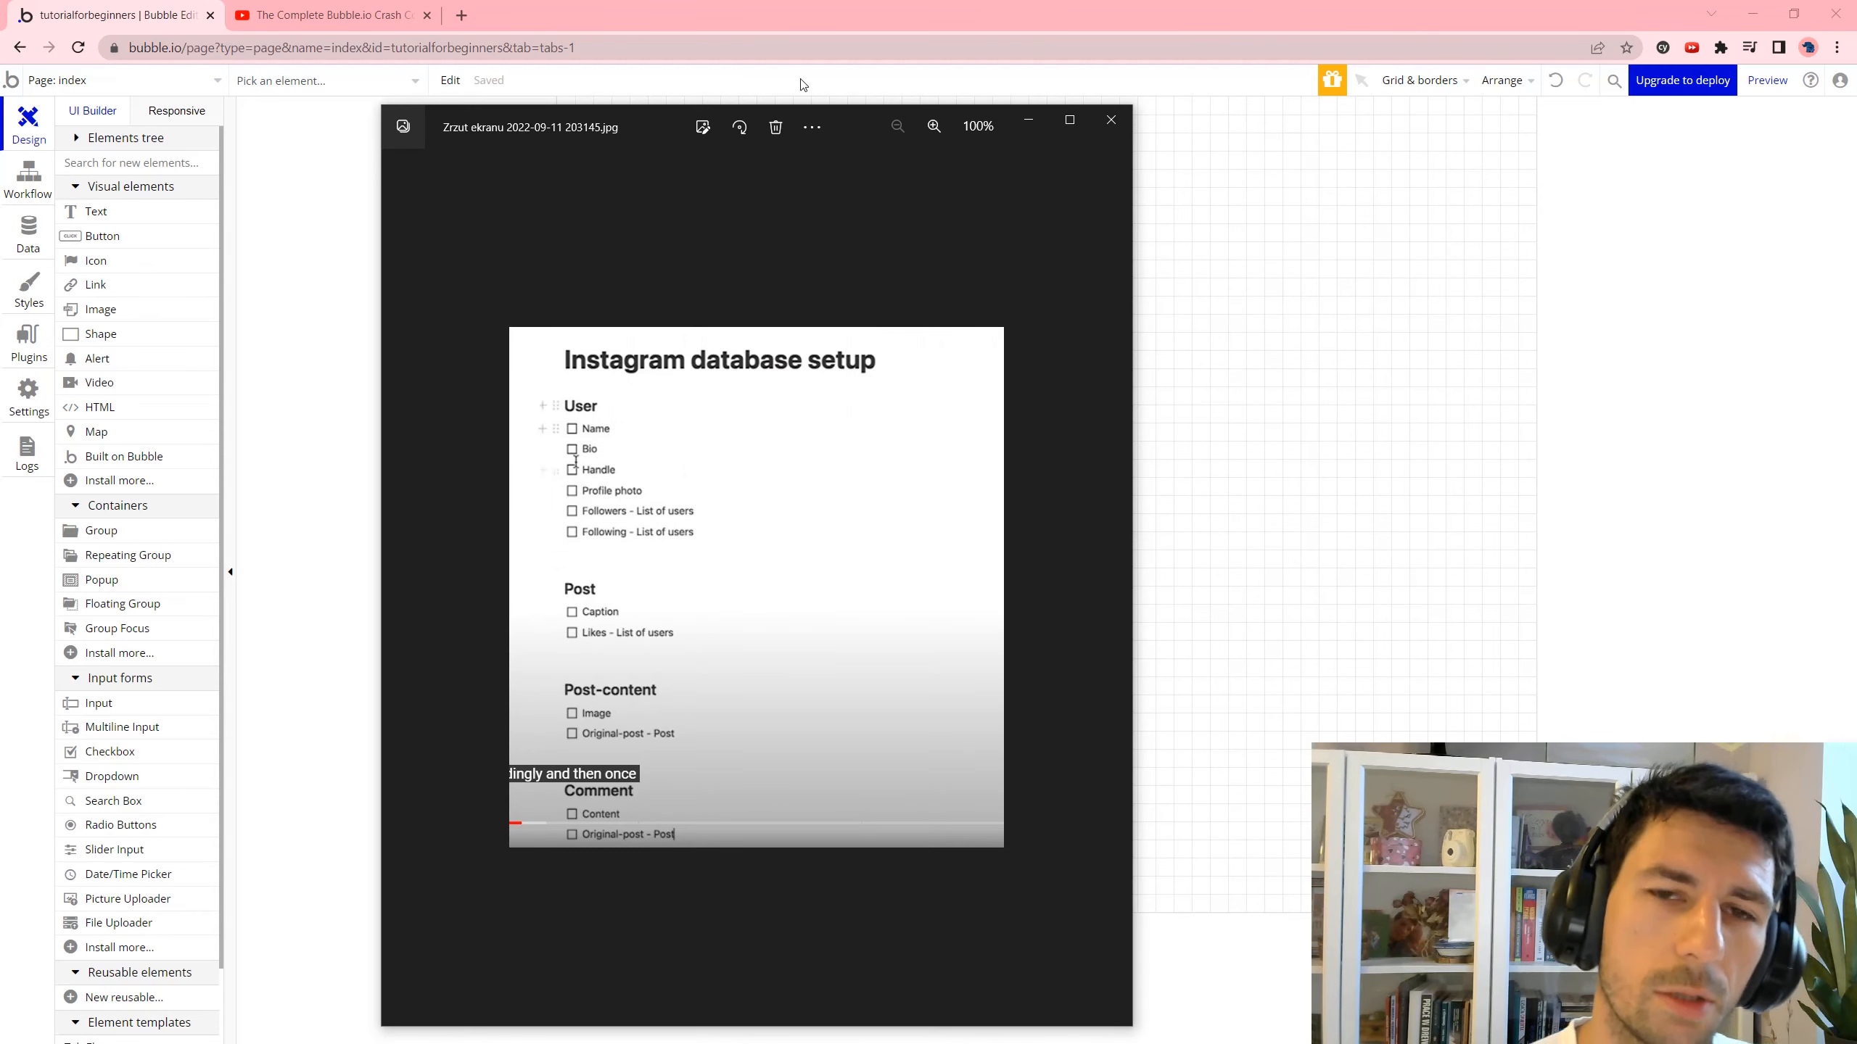
drag(875, 125, 867, 66)
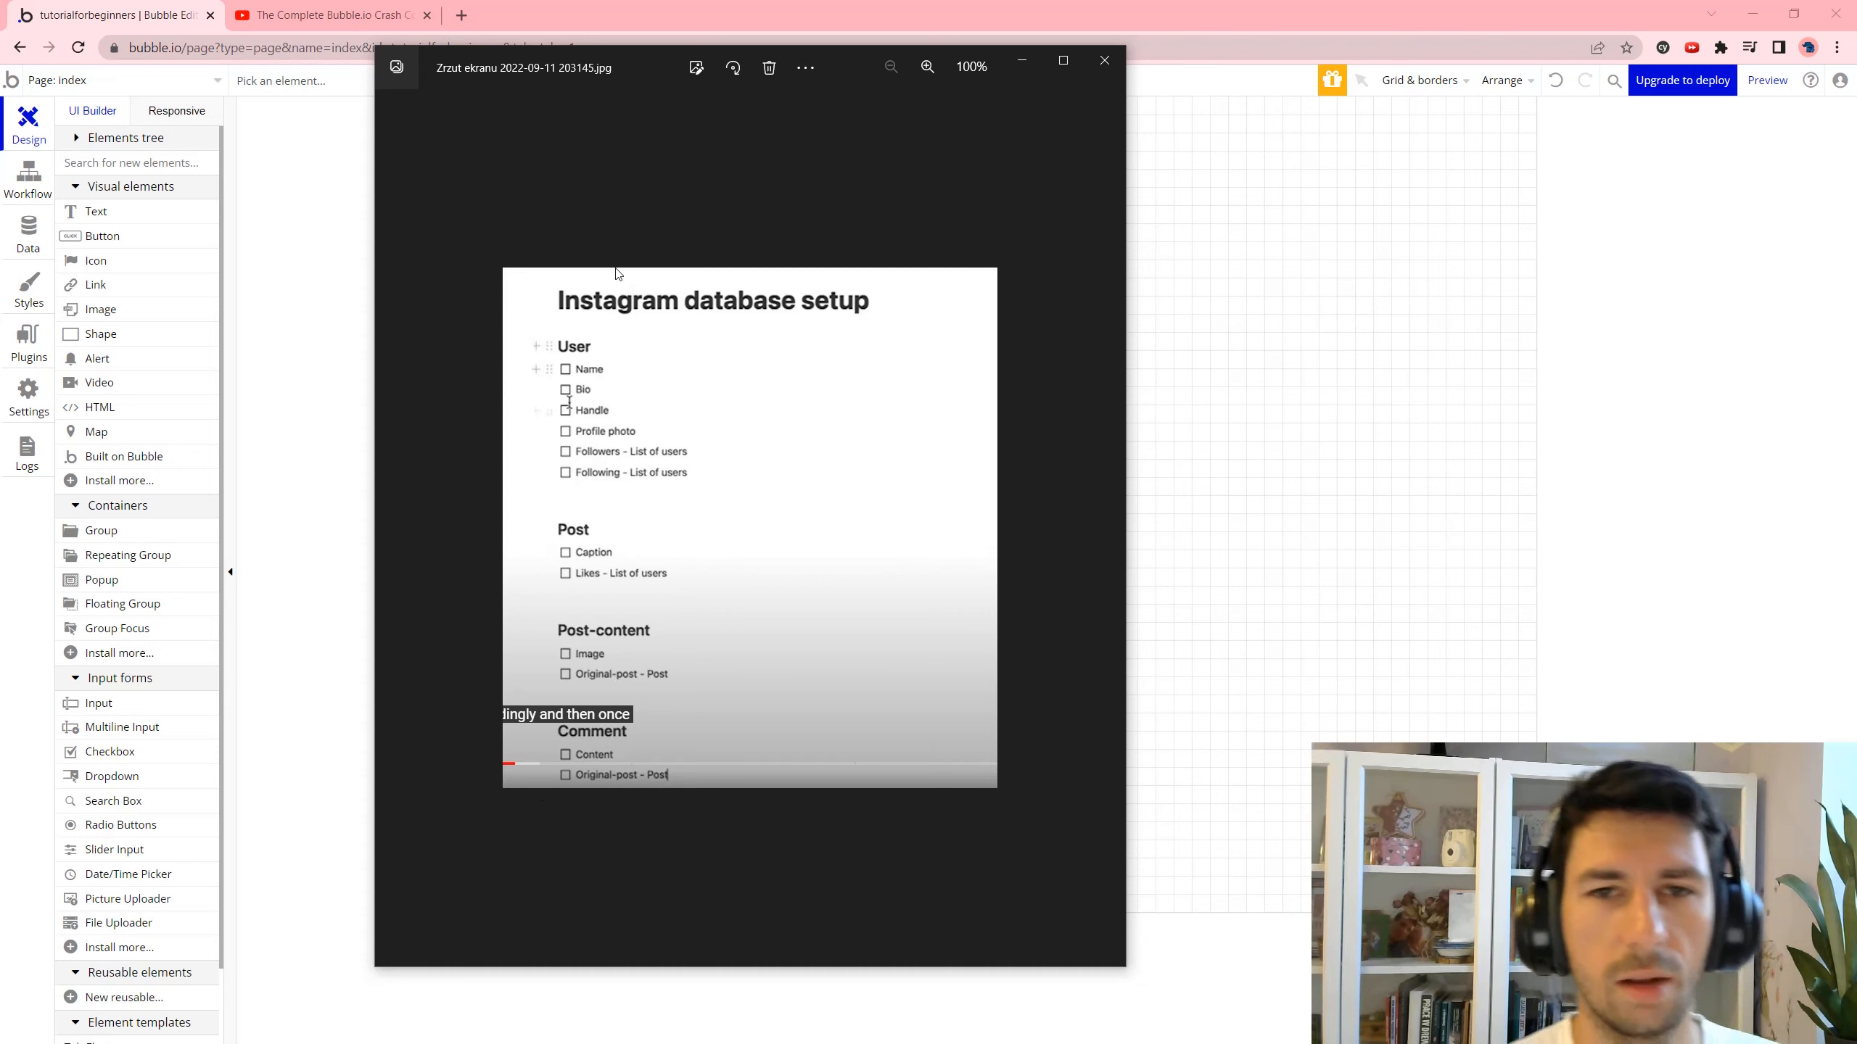
drag(657, 78, 0, 71)
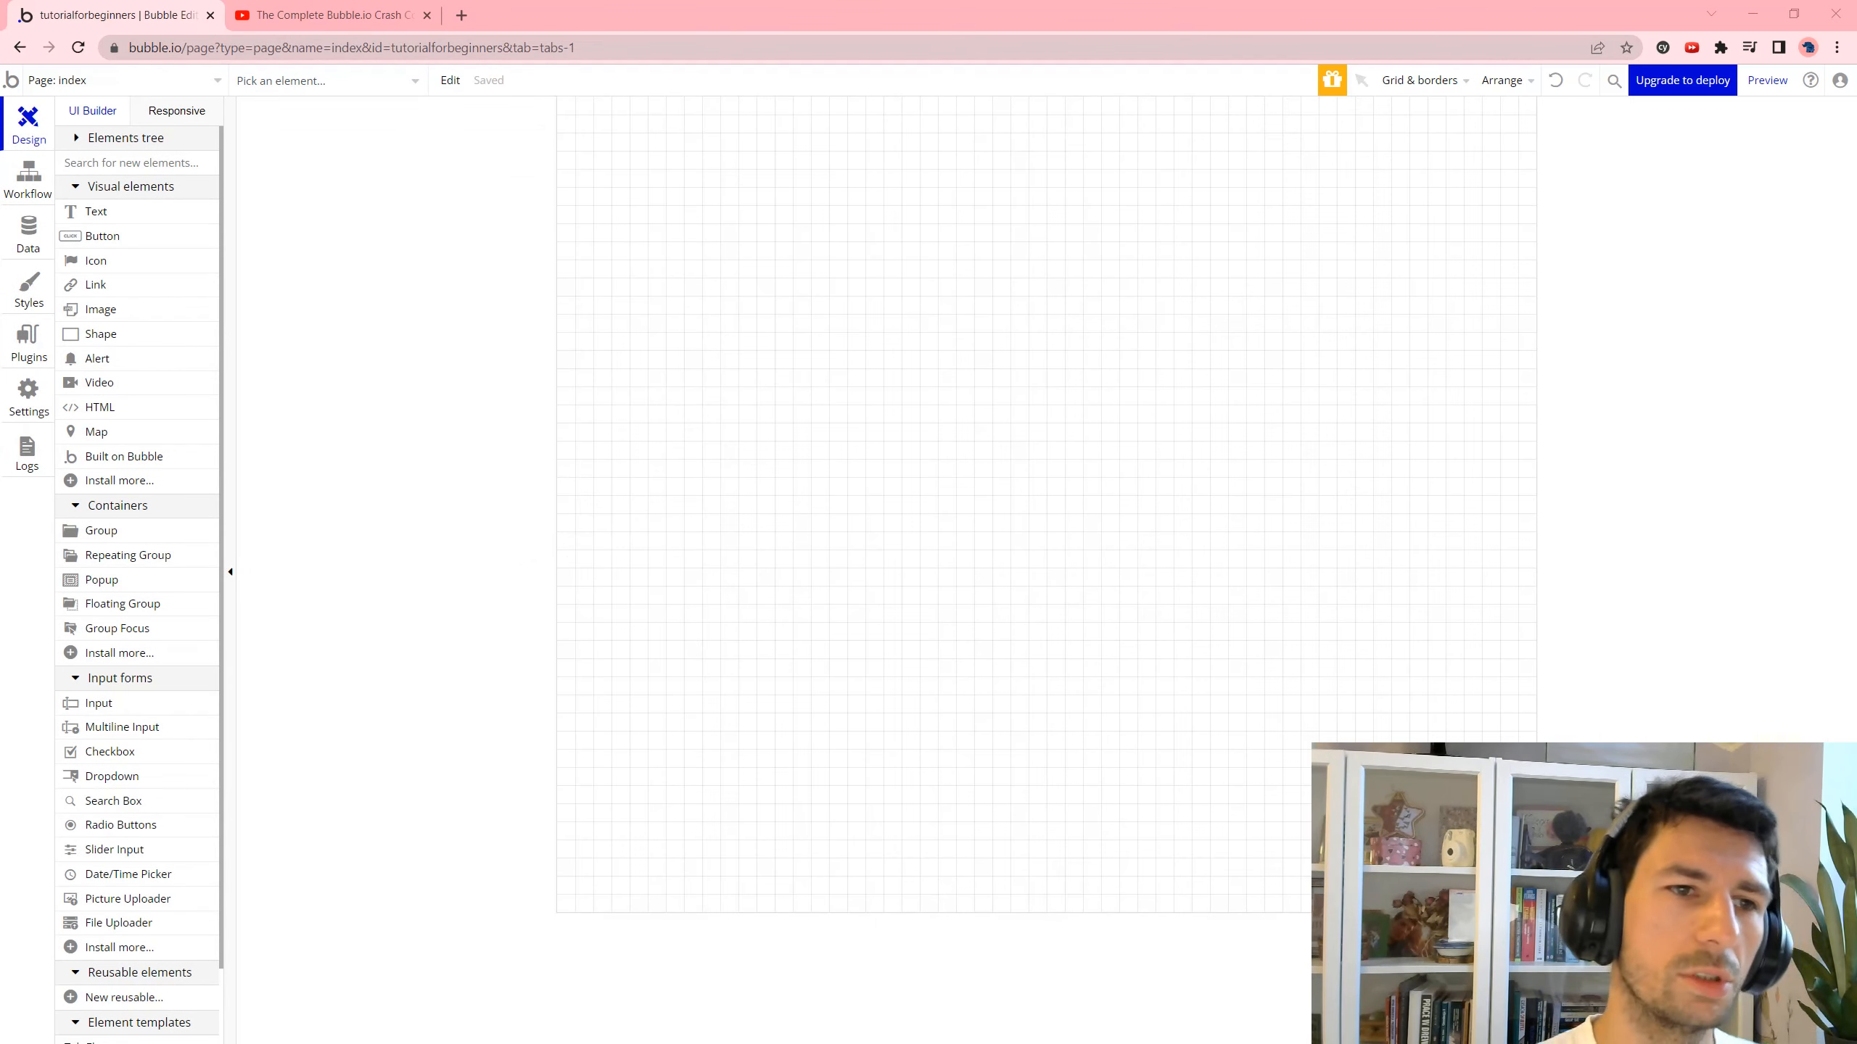
Open the app's data types and add a text field called Name to the User type.
click(44, 238)
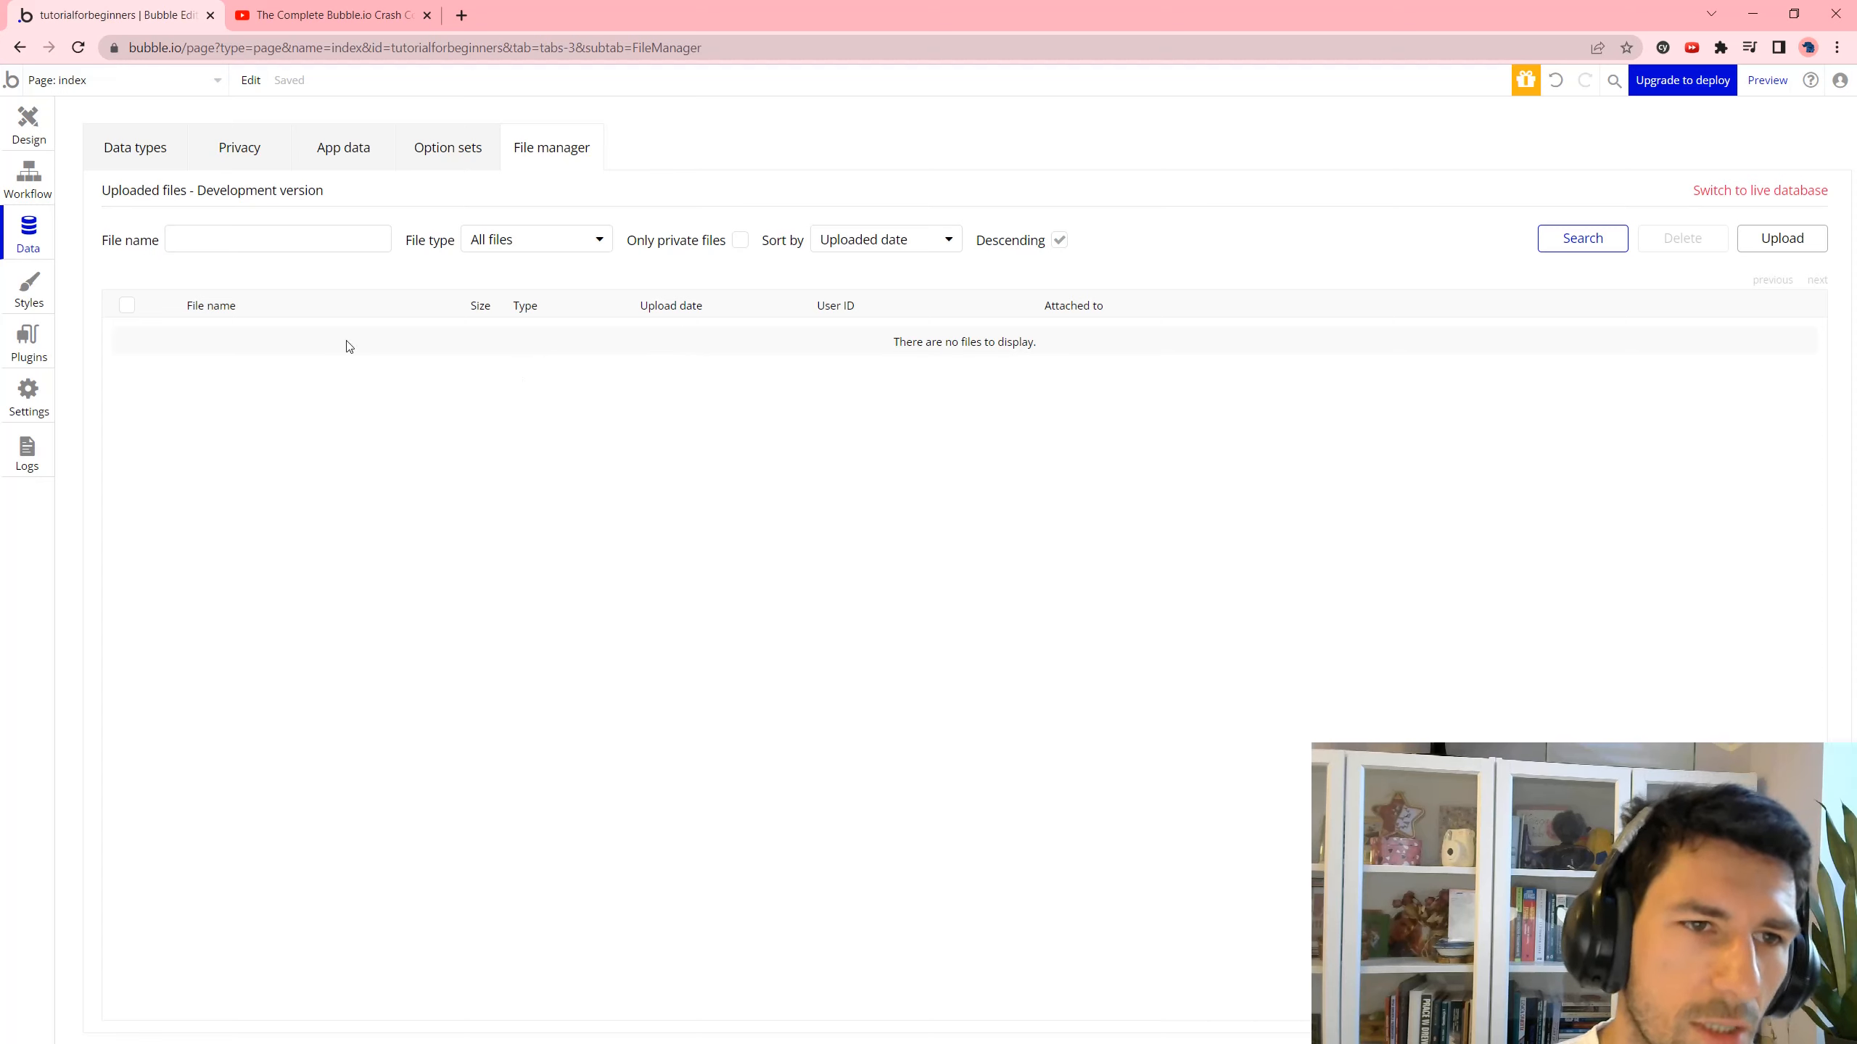
click(159, 150)
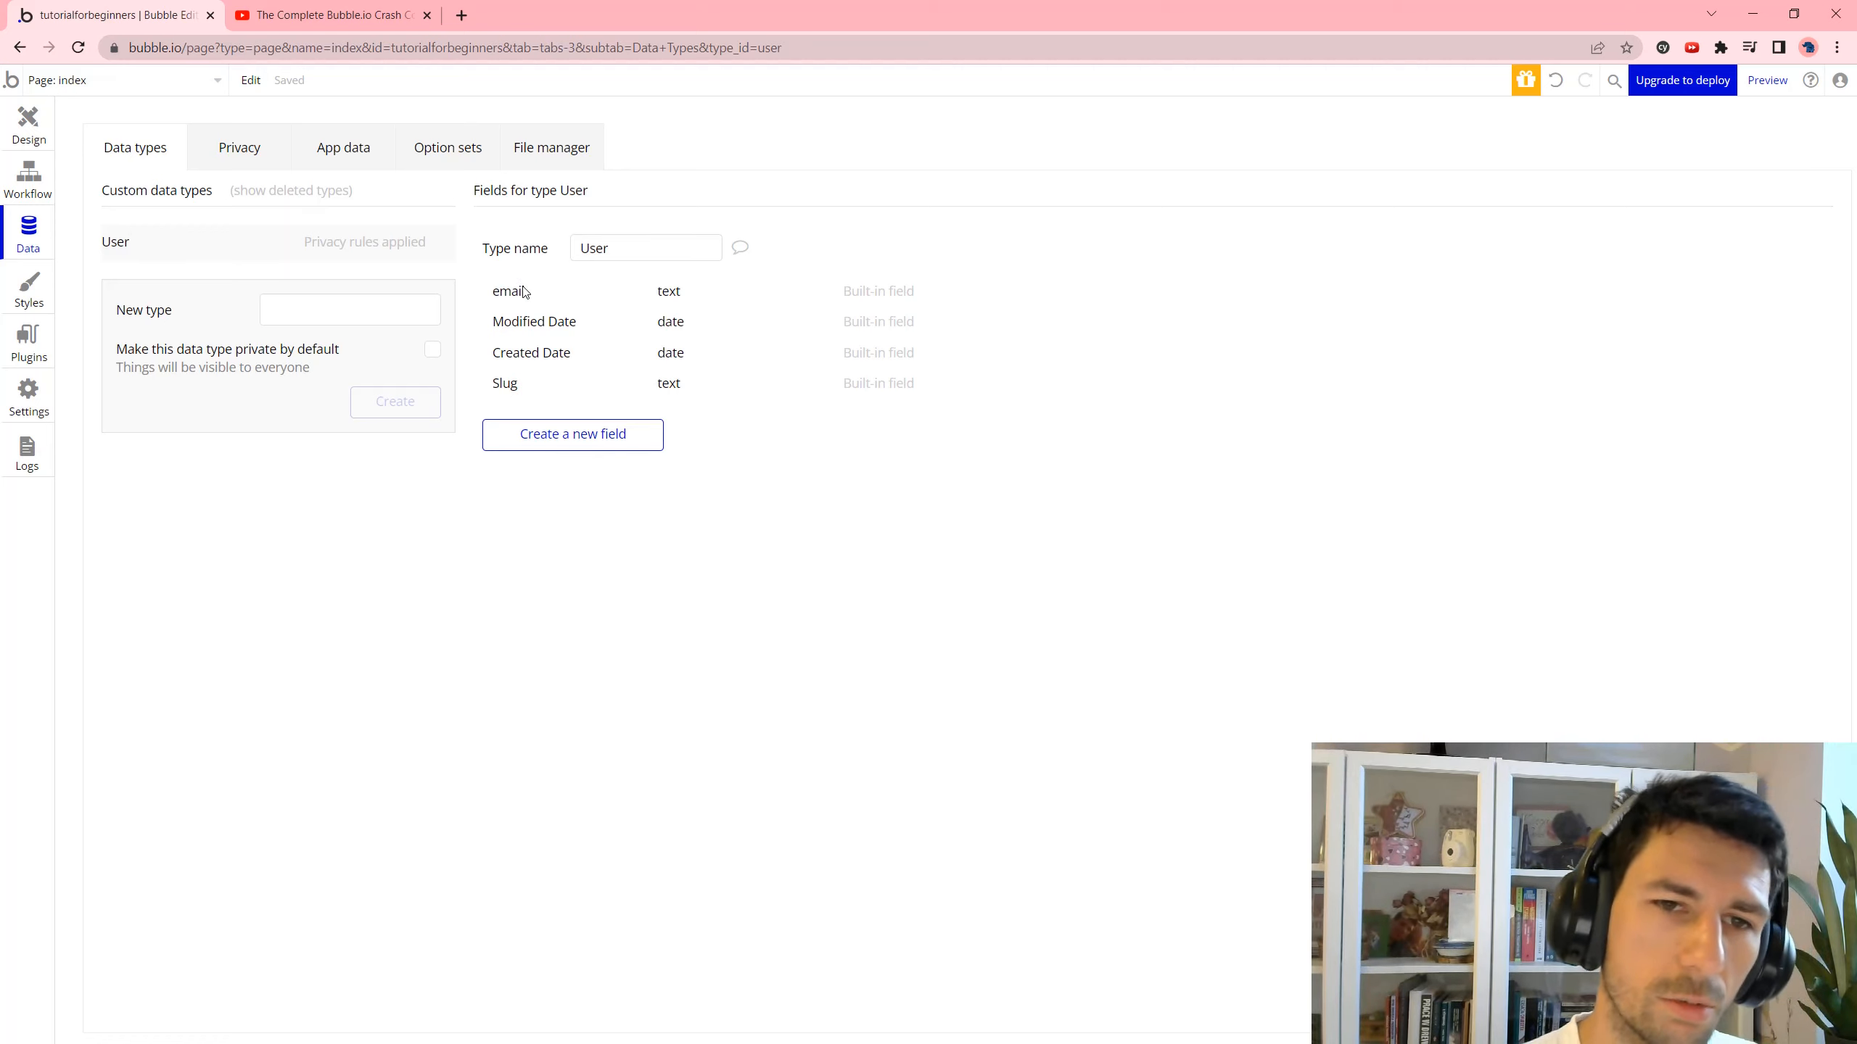
mouse_move(546, 320)
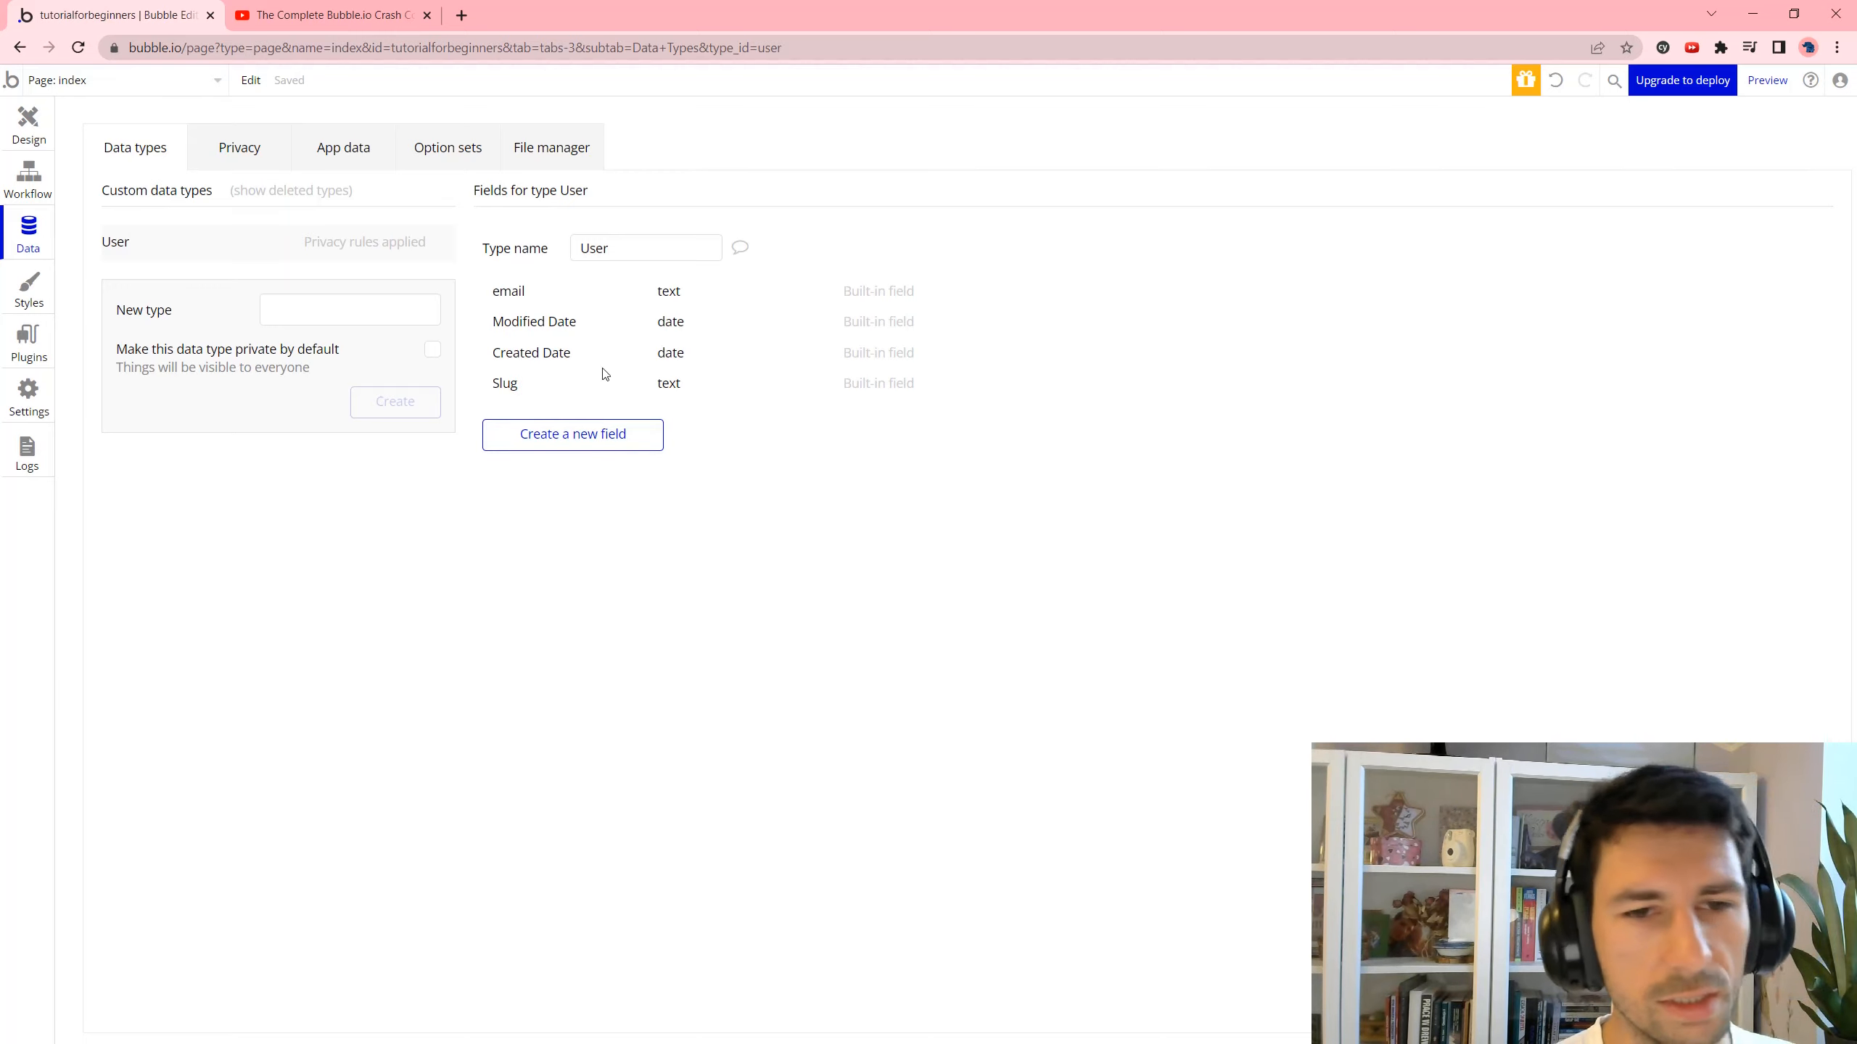
click(600, 436)
text(Name)
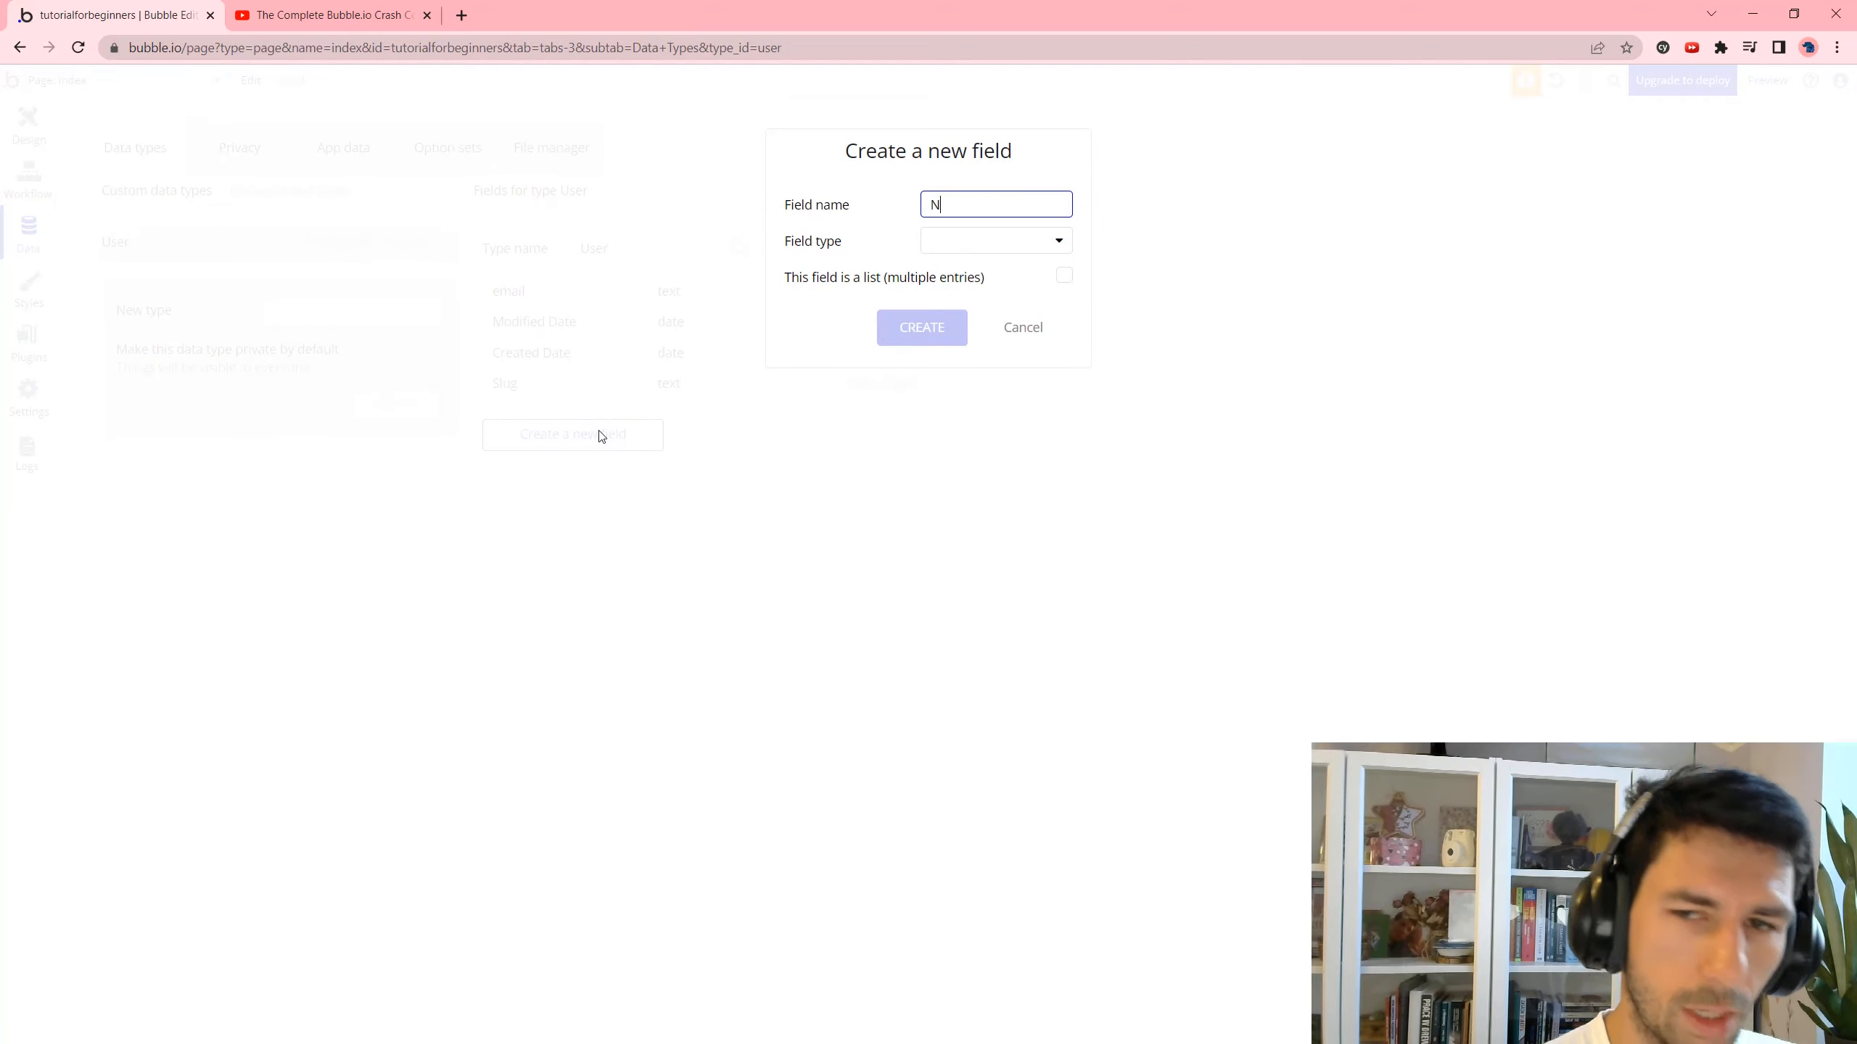
click(943, 240)
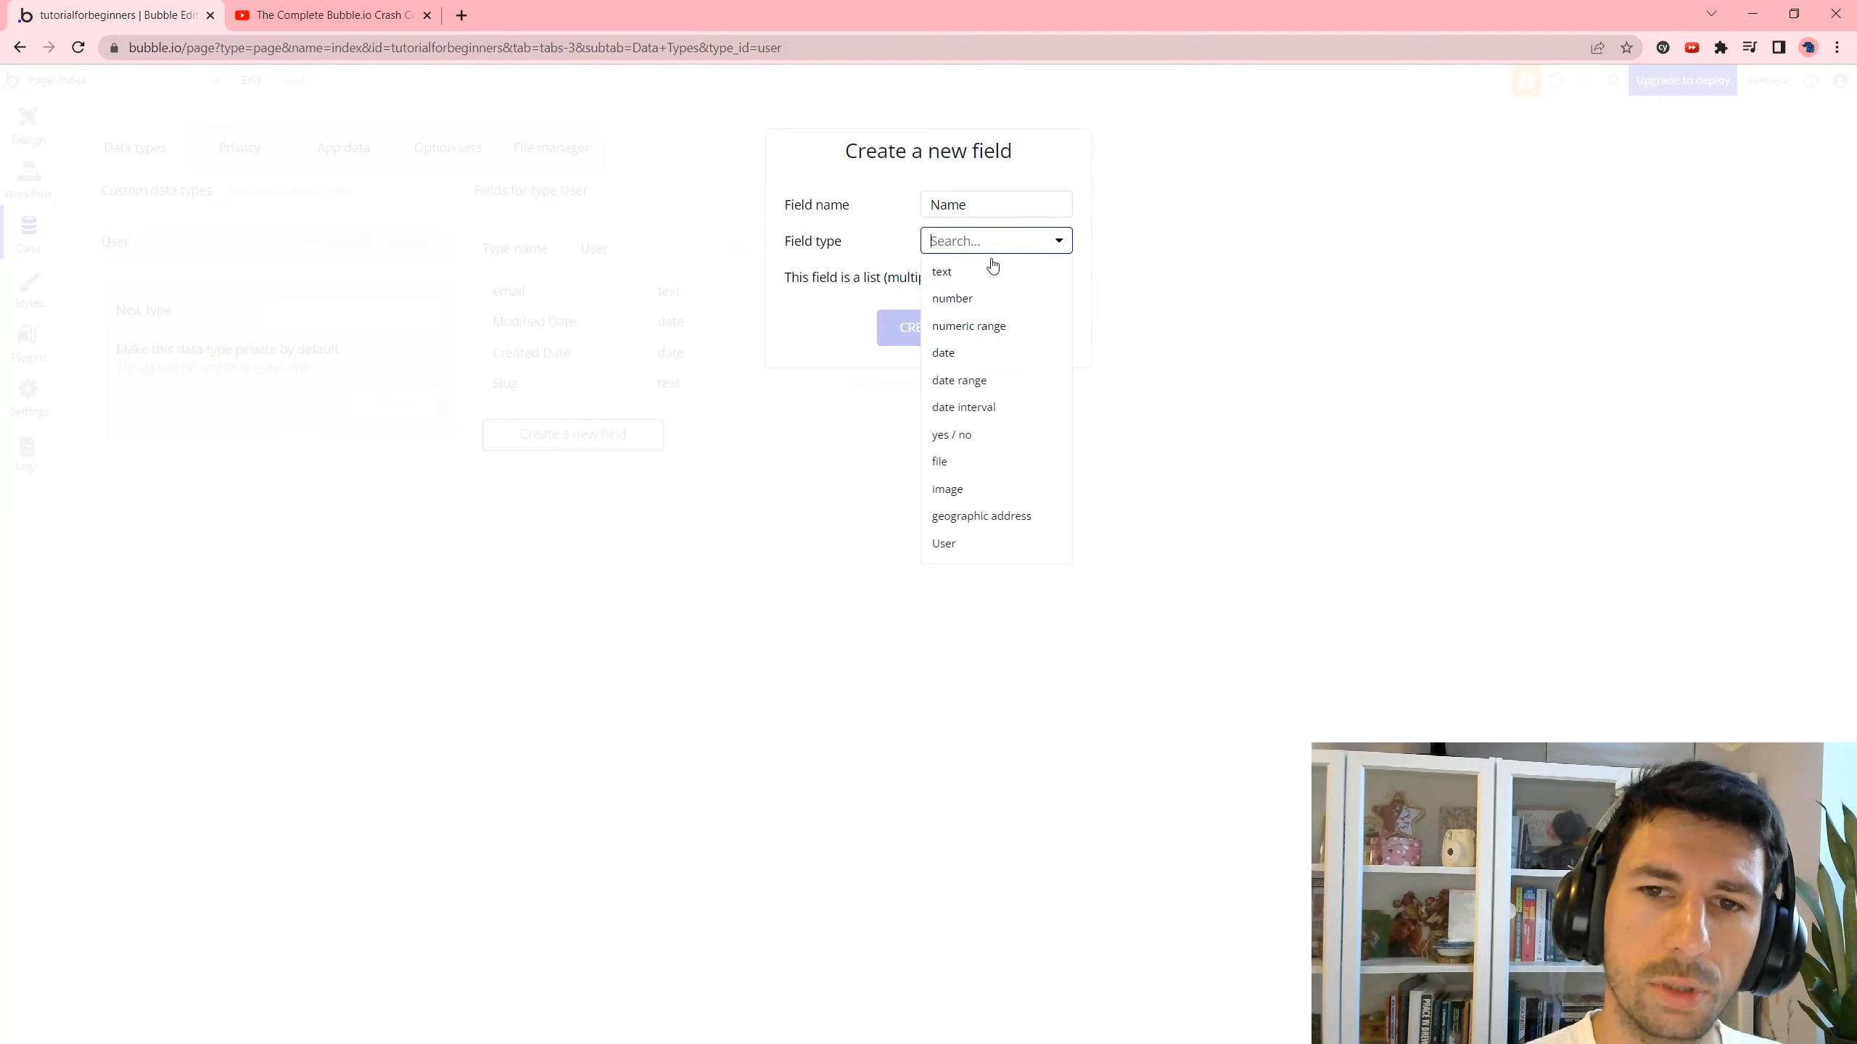
click(990, 268)
click(939, 327)
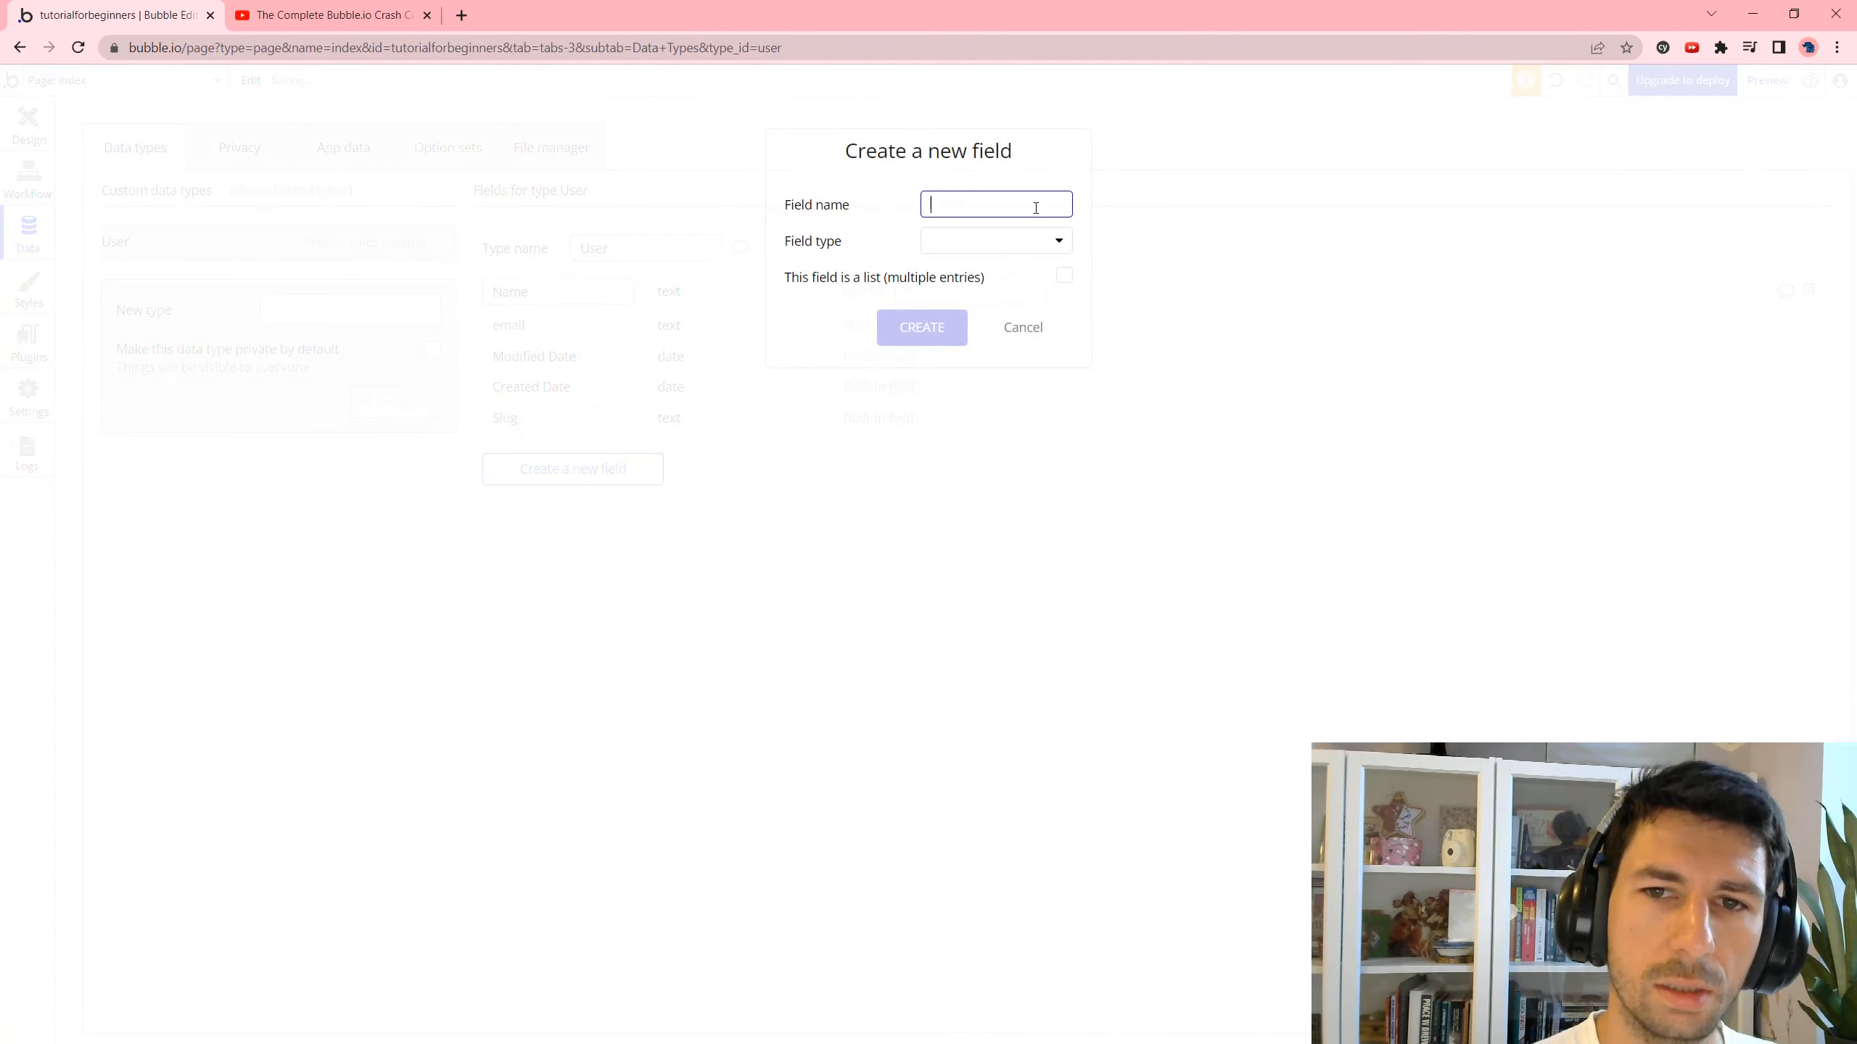
Add two more text fields, Bio and Handle, to the User data type.
click(991, 243)
click(982, 270)
click(922, 327)
click(587, 502)
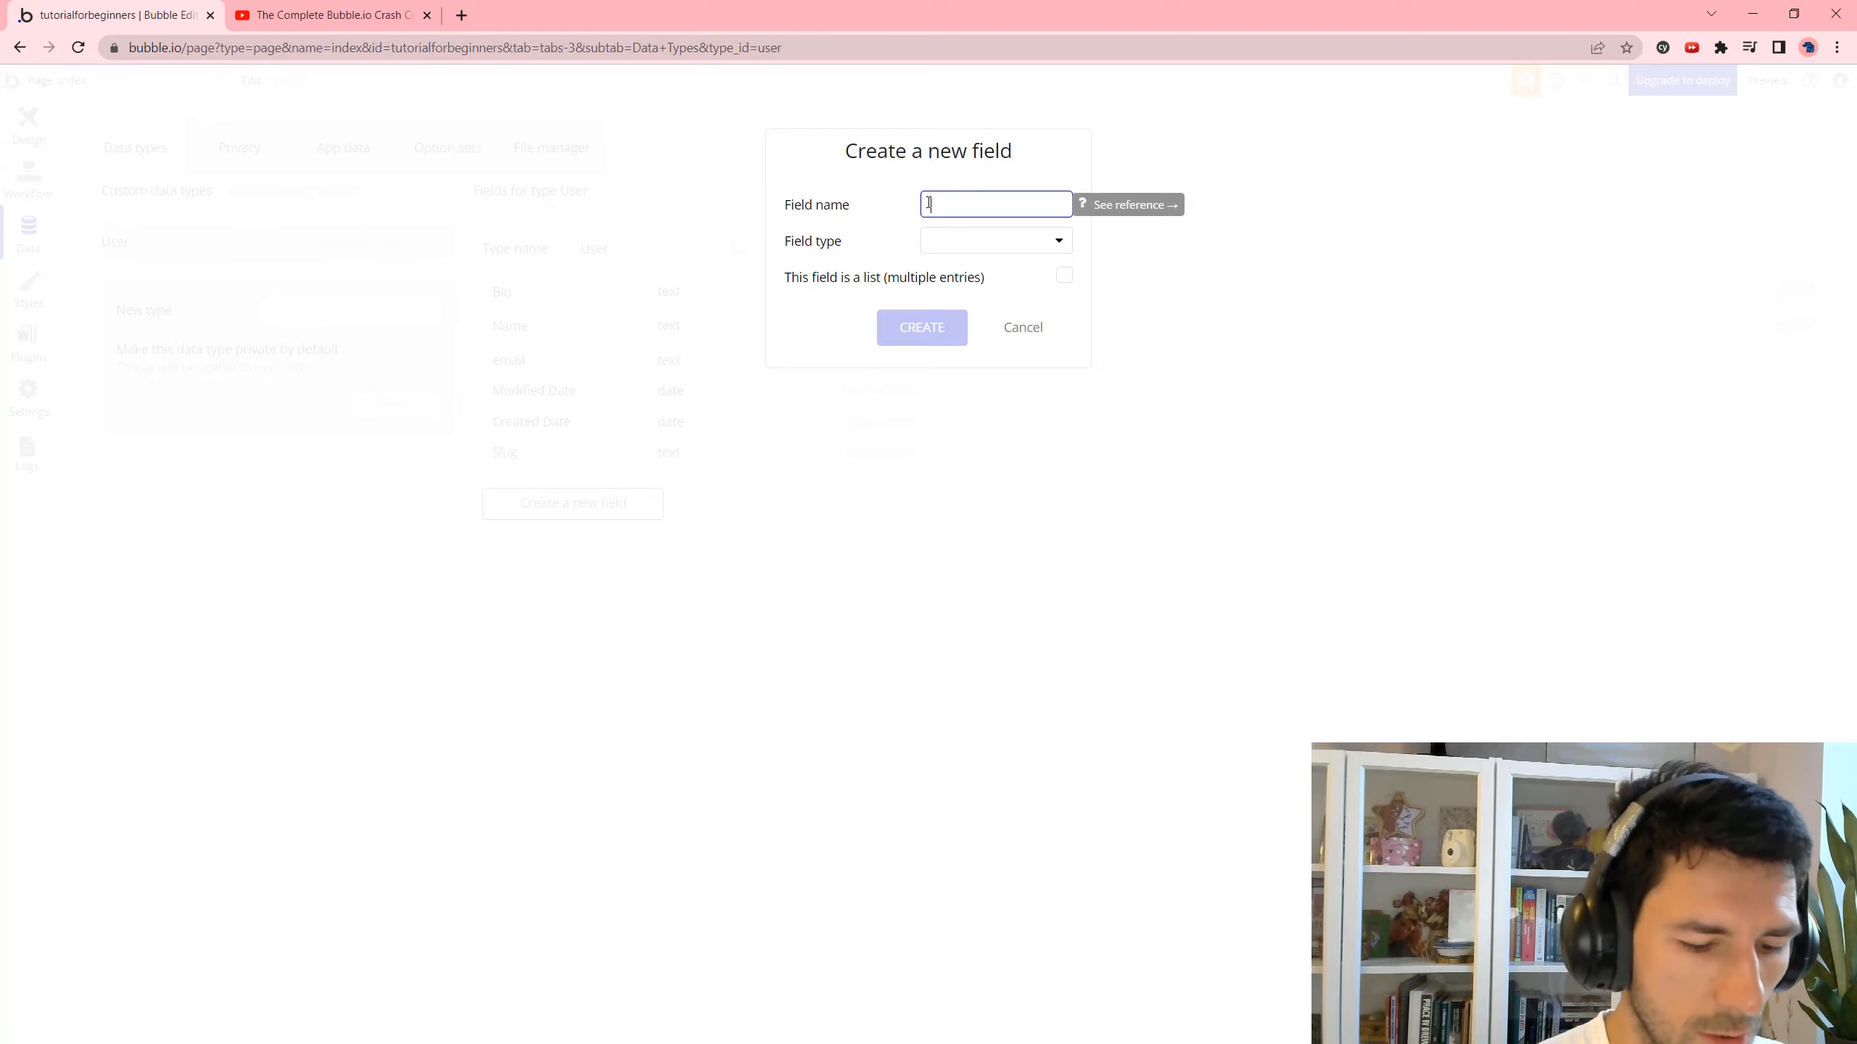
text(Handle)
click(979, 241)
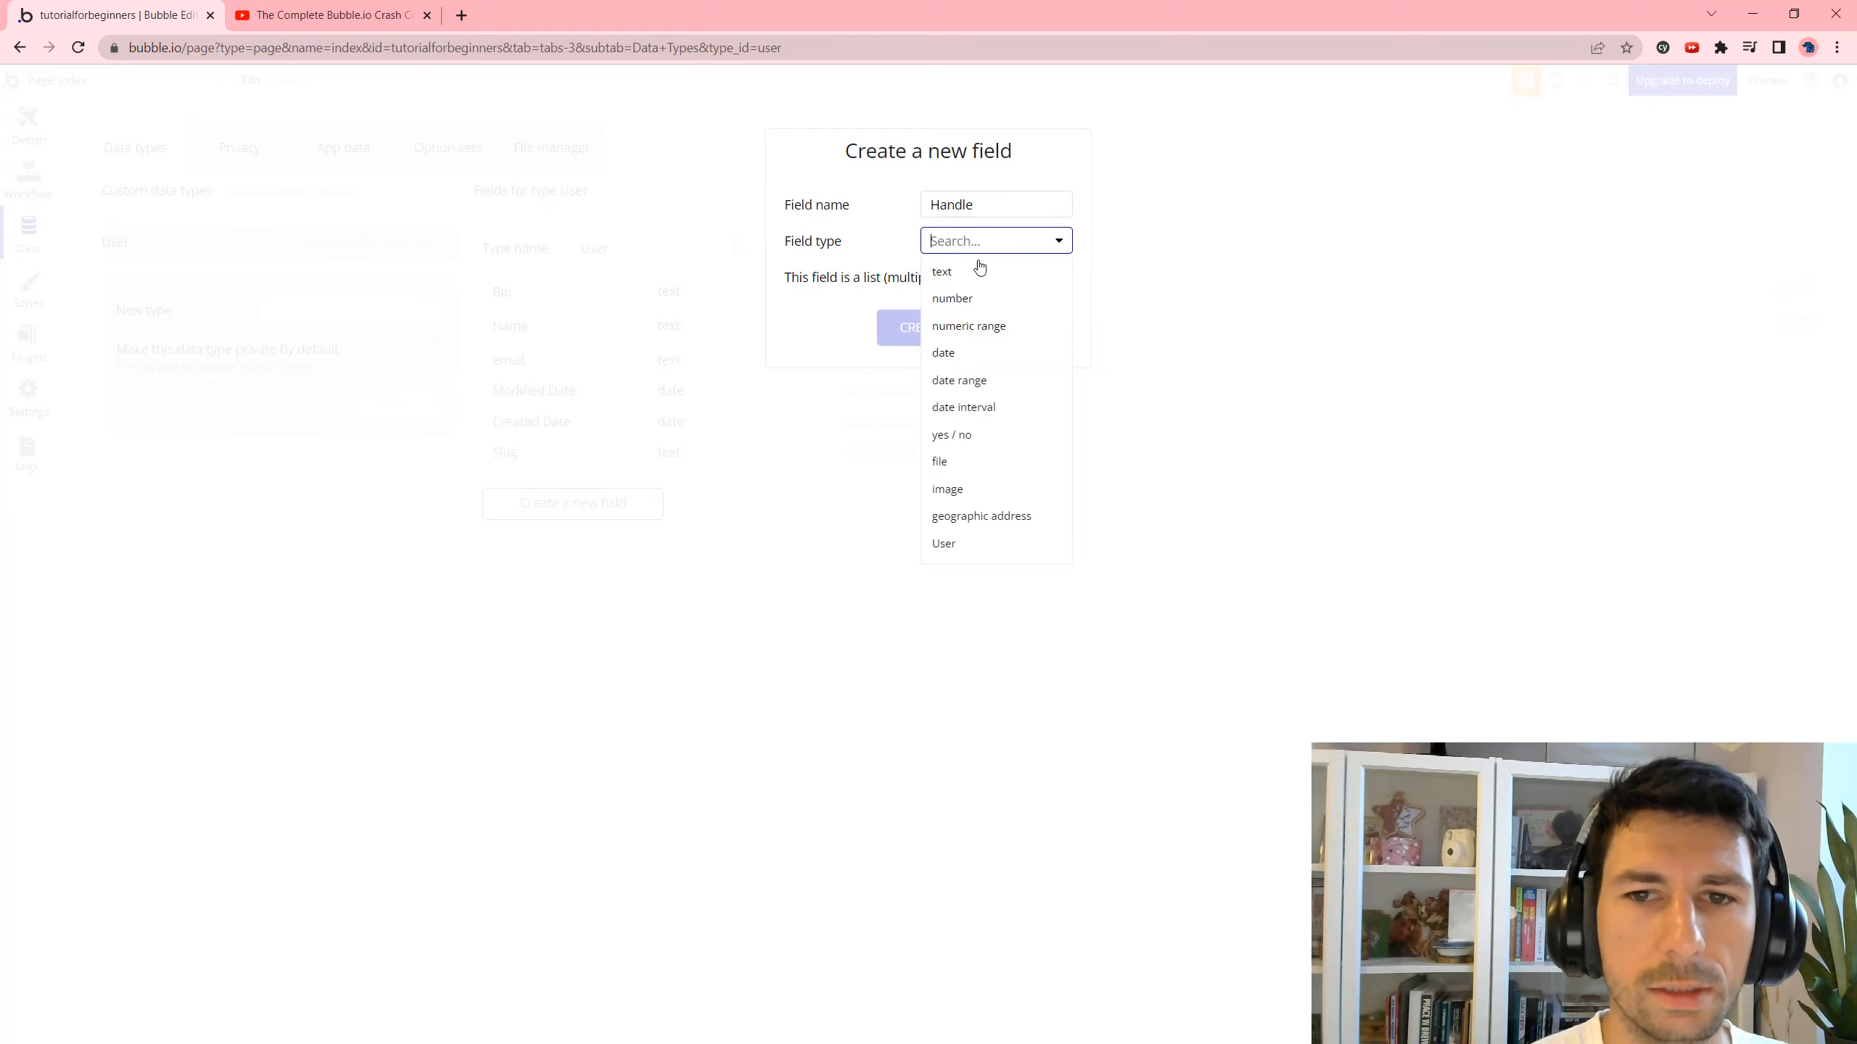
click(983, 270)
click(911, 329)
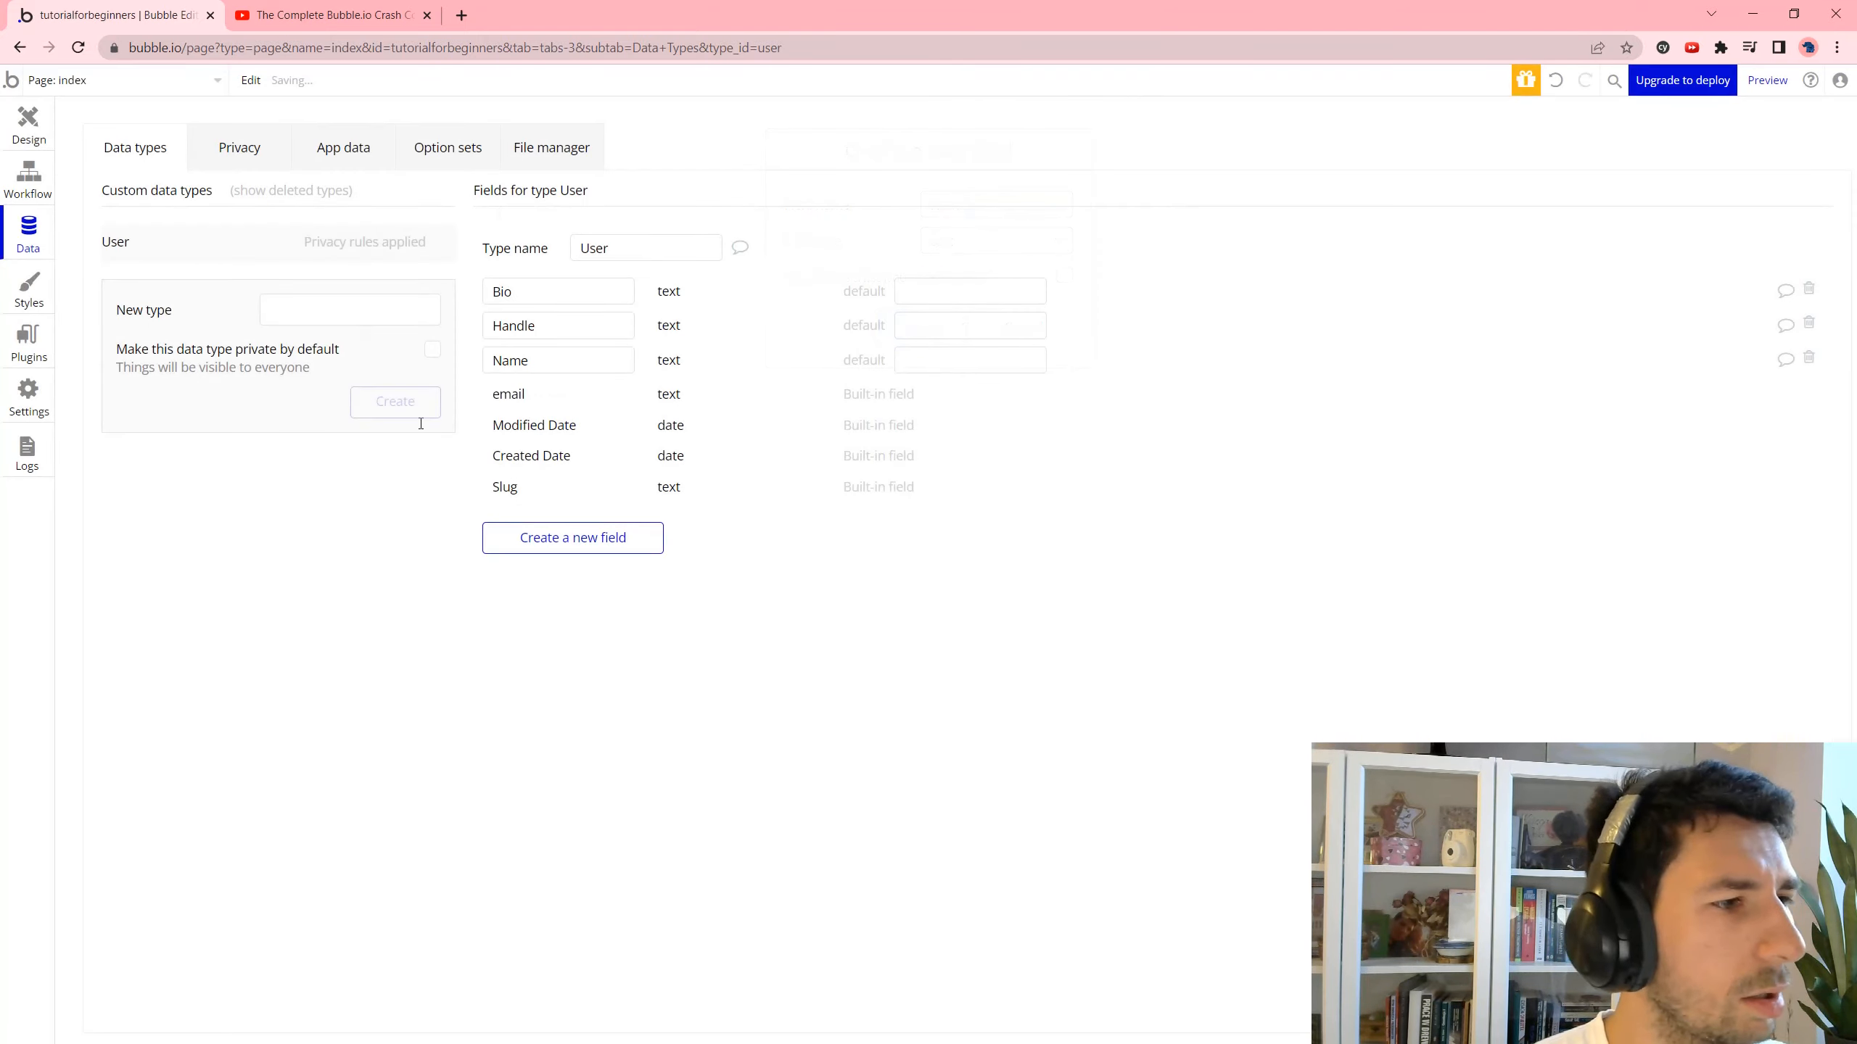
Add a ProfilePhoto field of type image to the User data type.
click(601, 538)
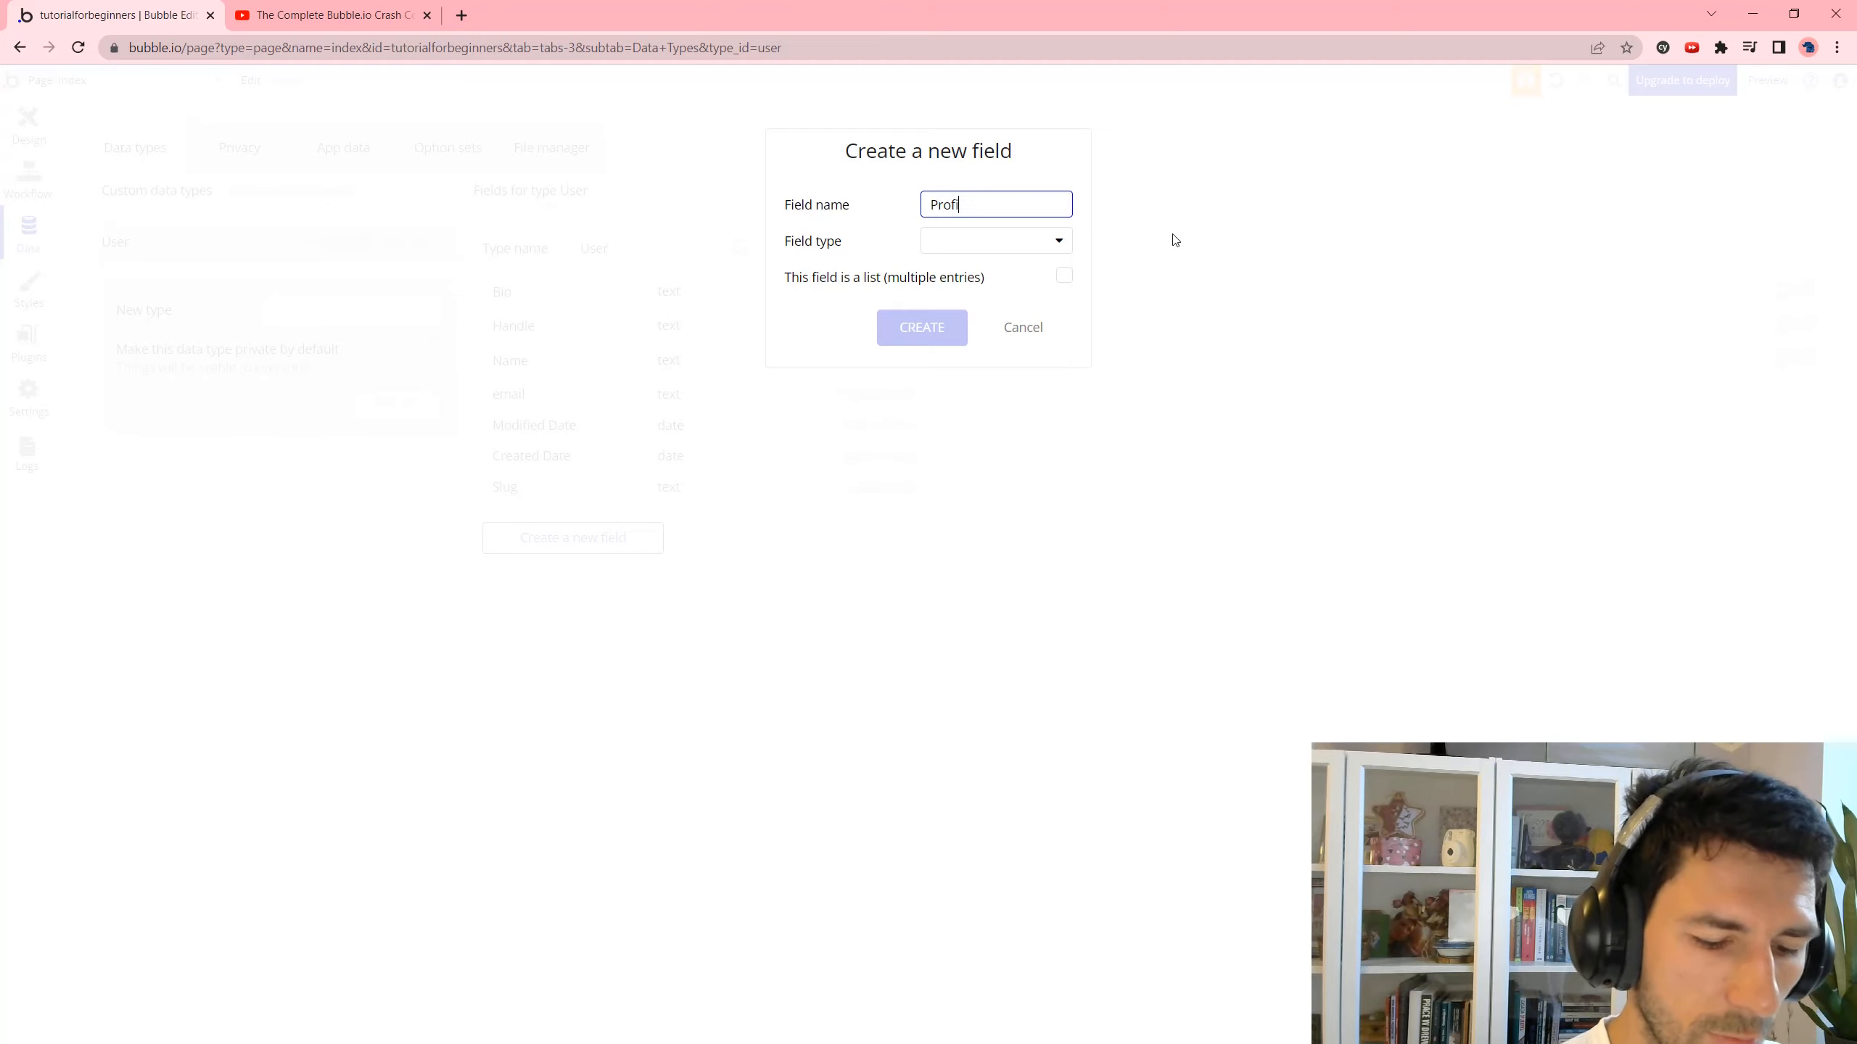
text(ProfilePhotop)
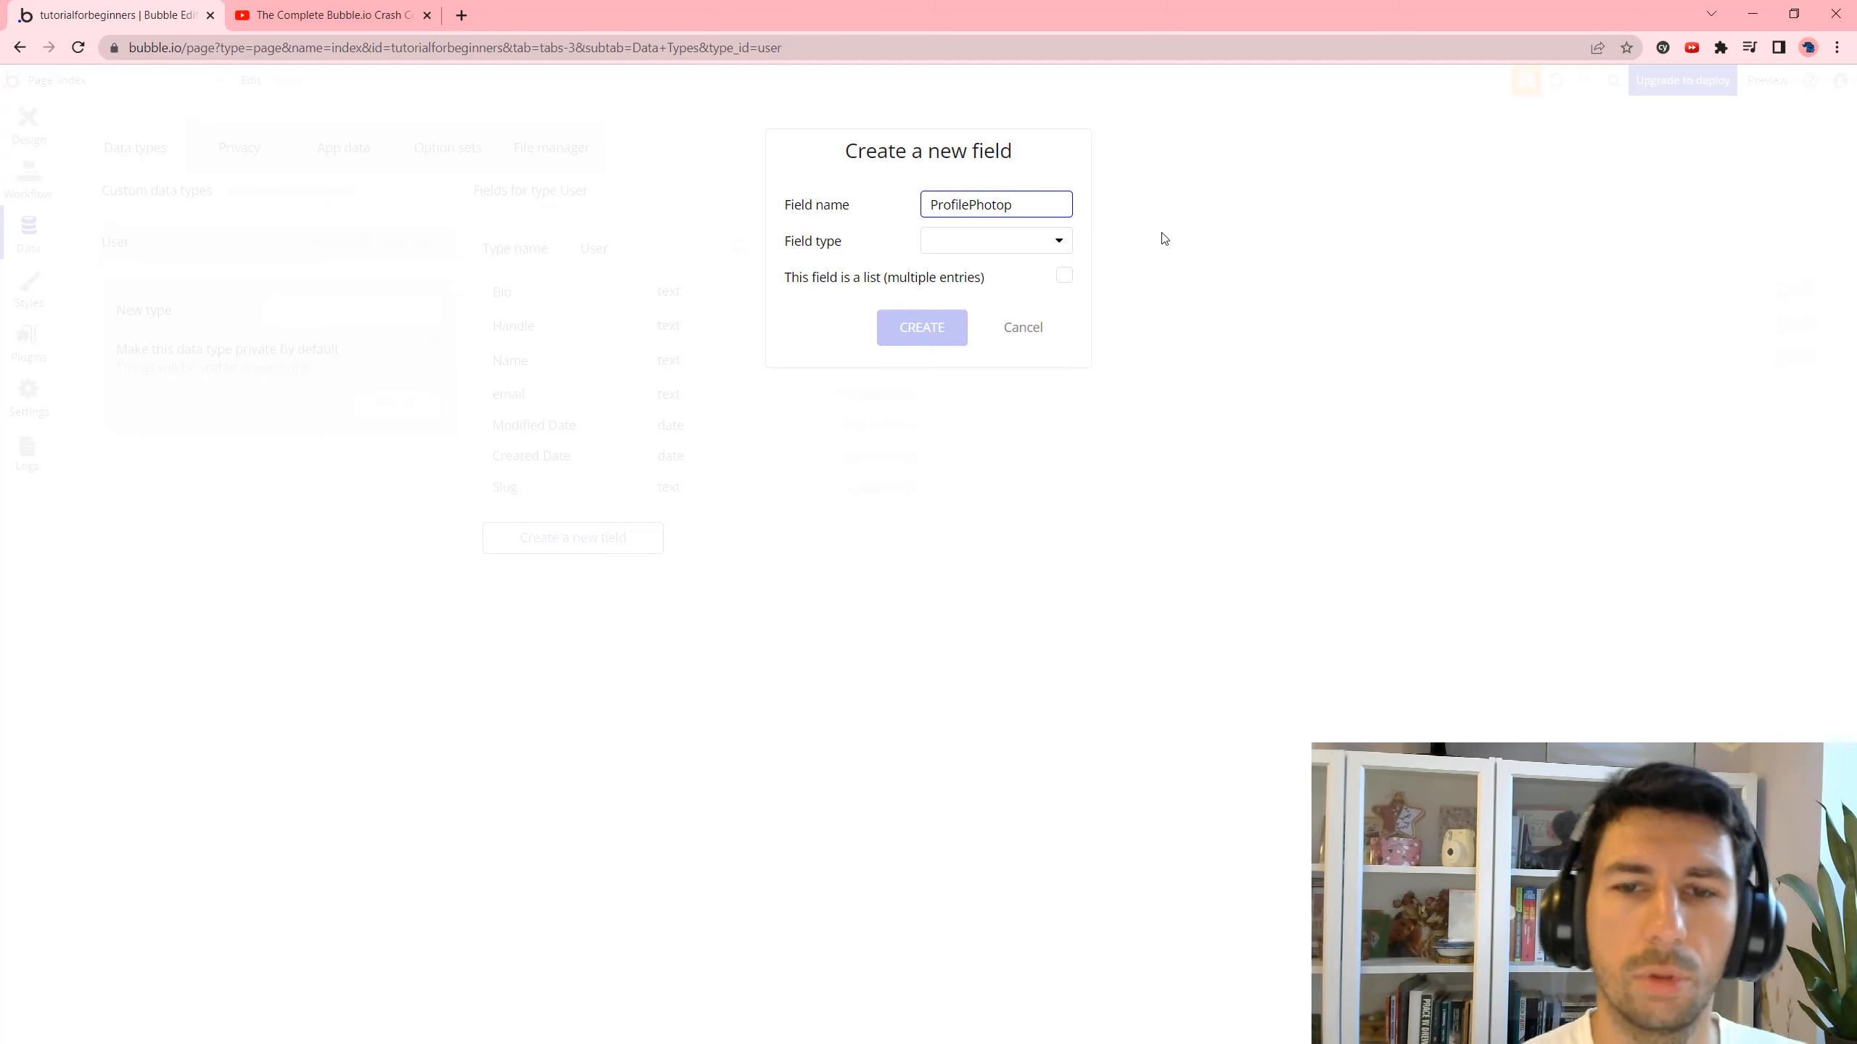
key(BackSpace)
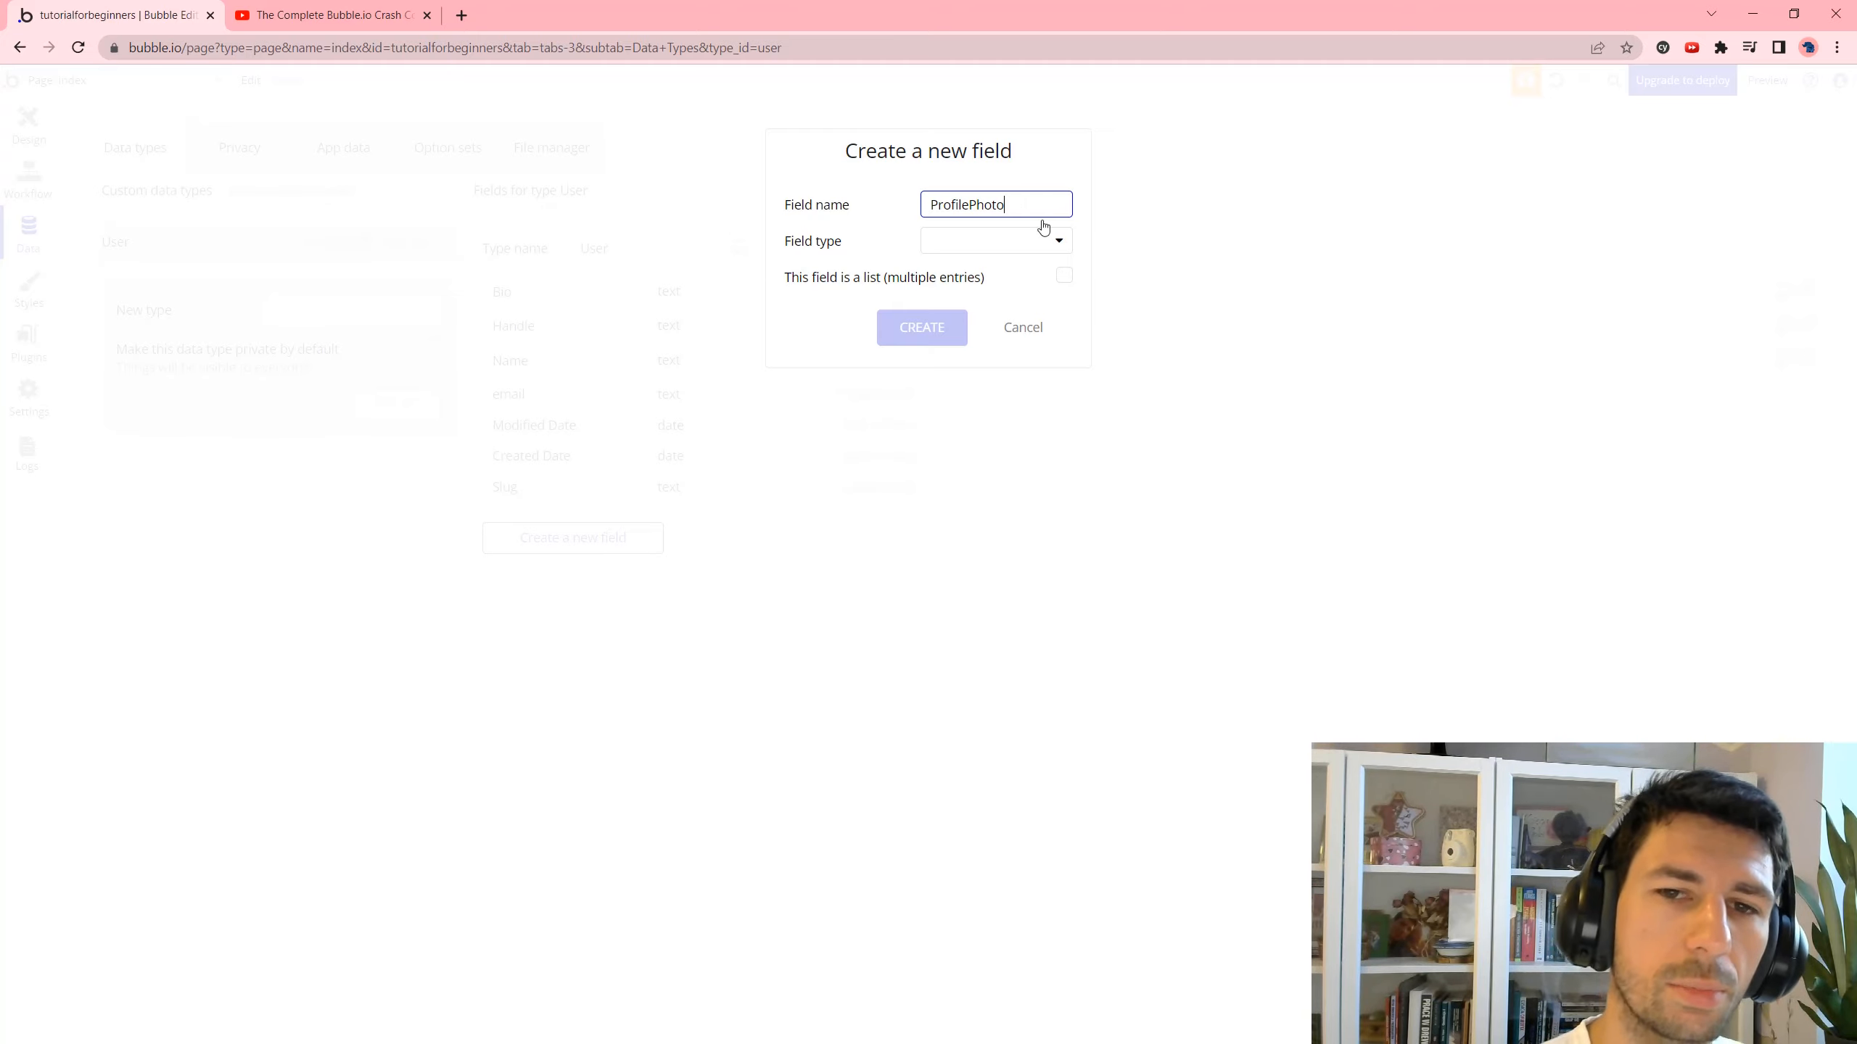
click(942, 240)
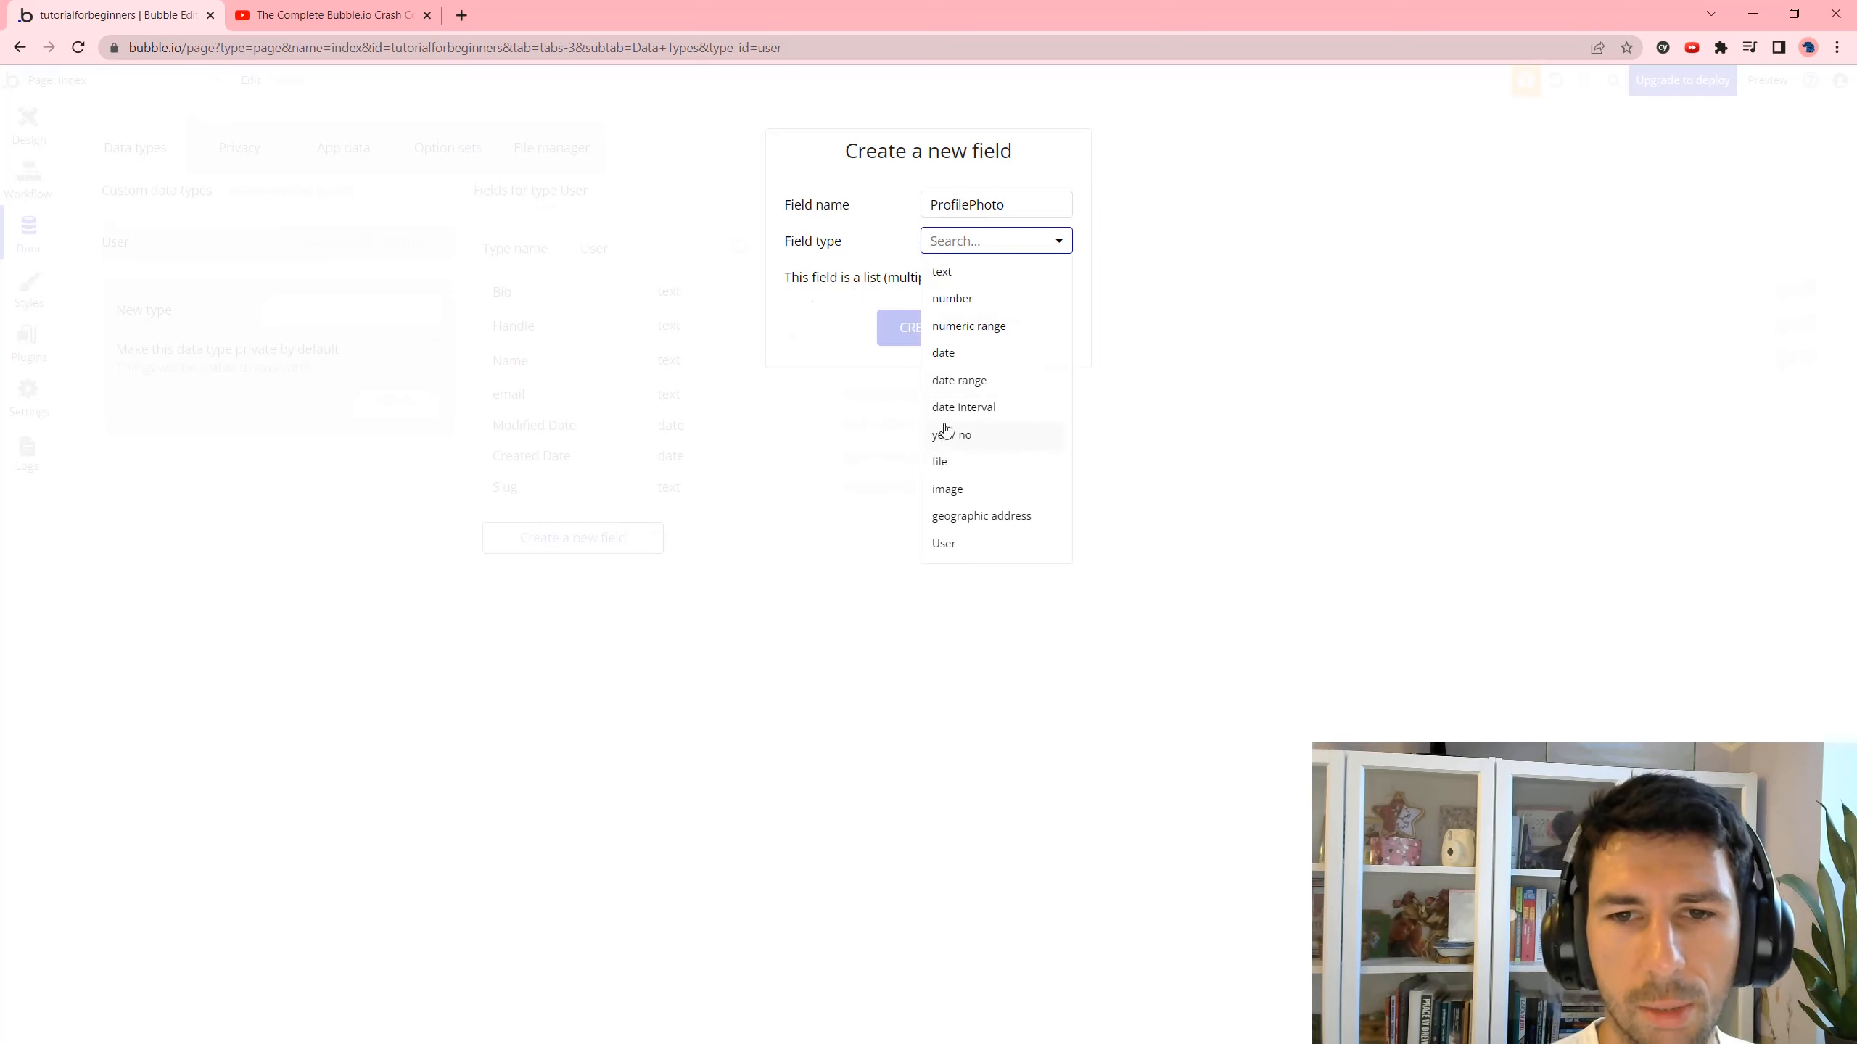
click(986, 499)
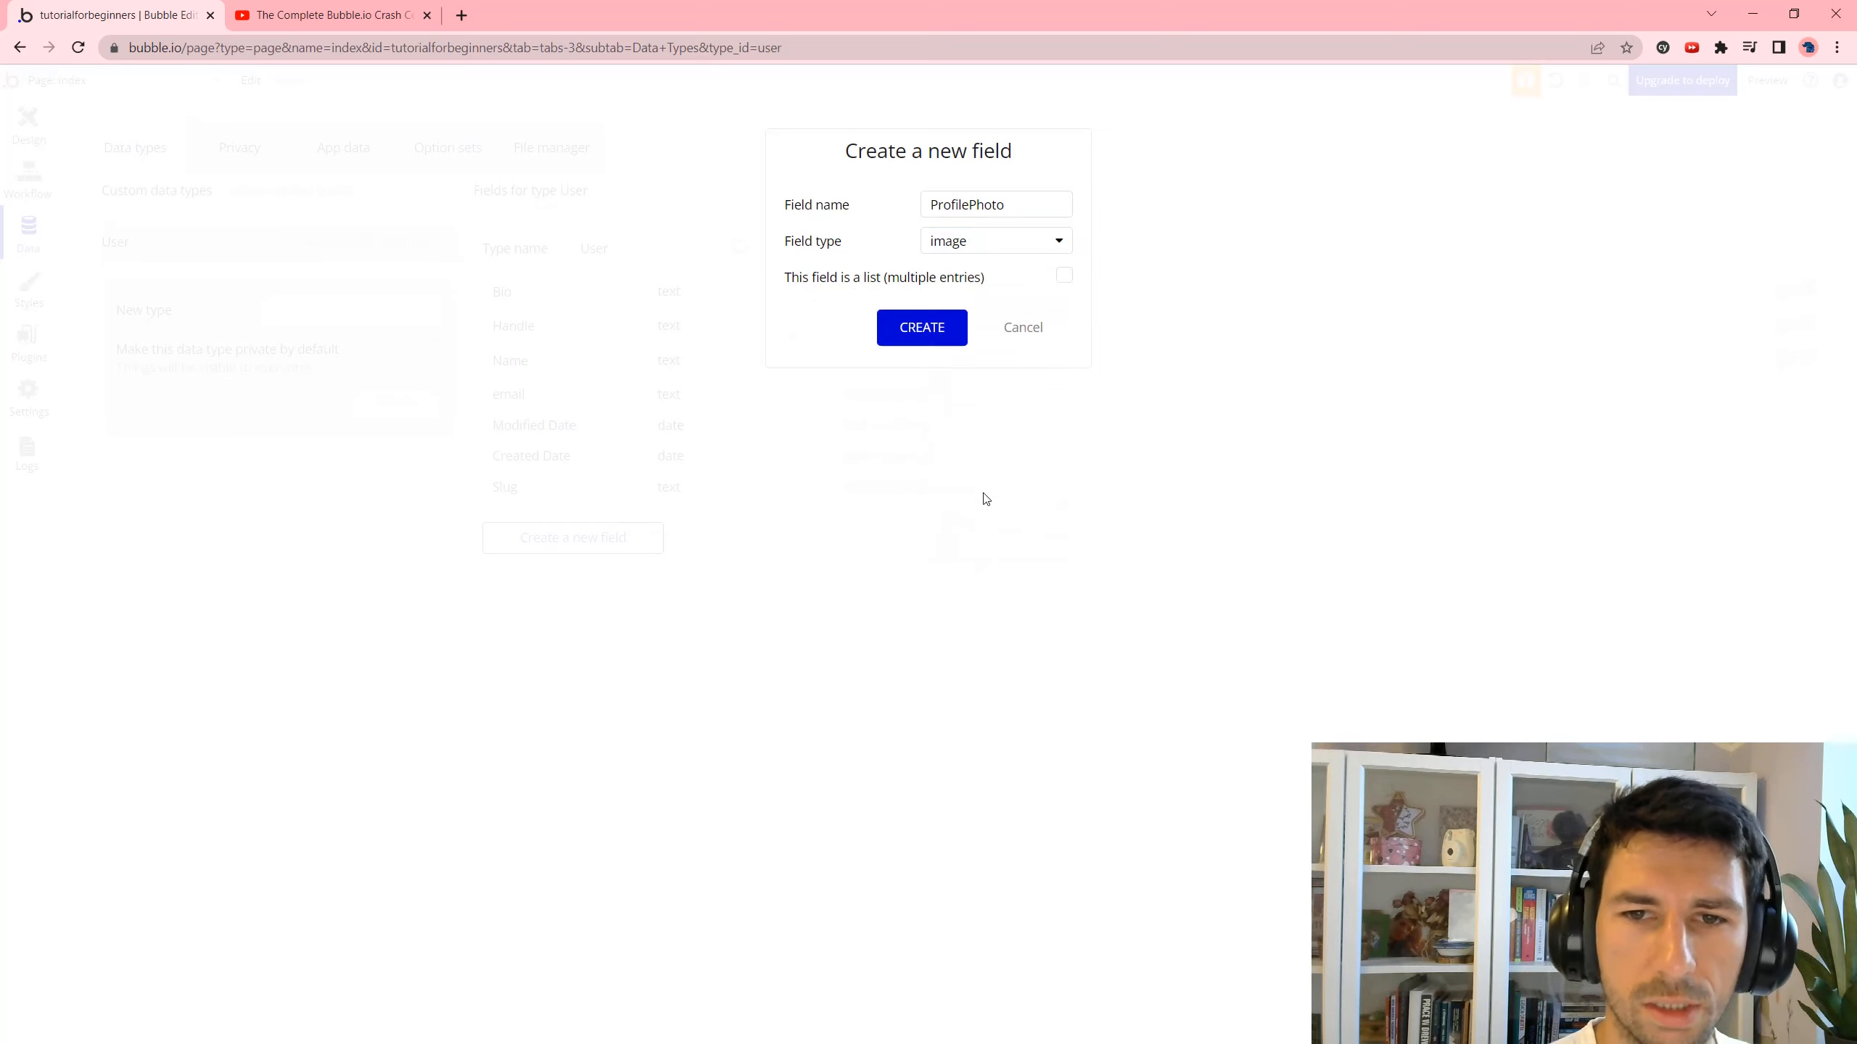
click(1000, 242)
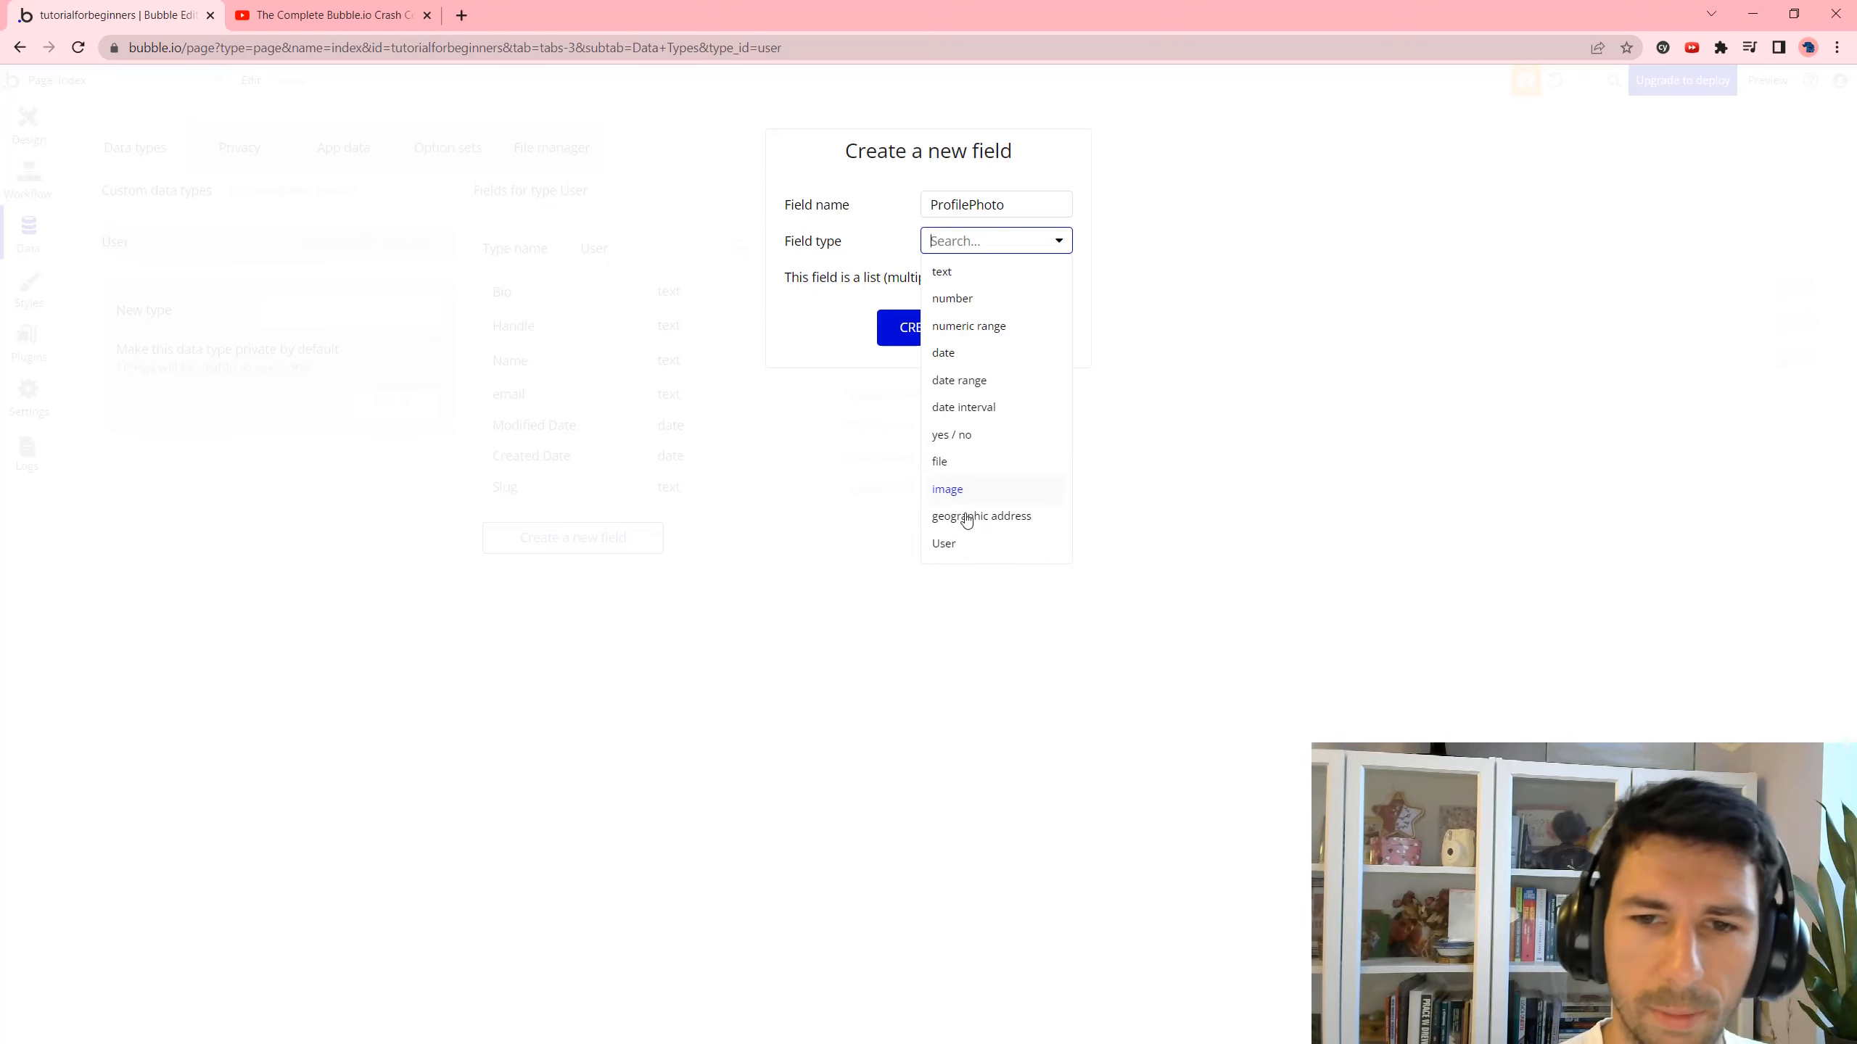
click(958, 490)
click(943, 326)
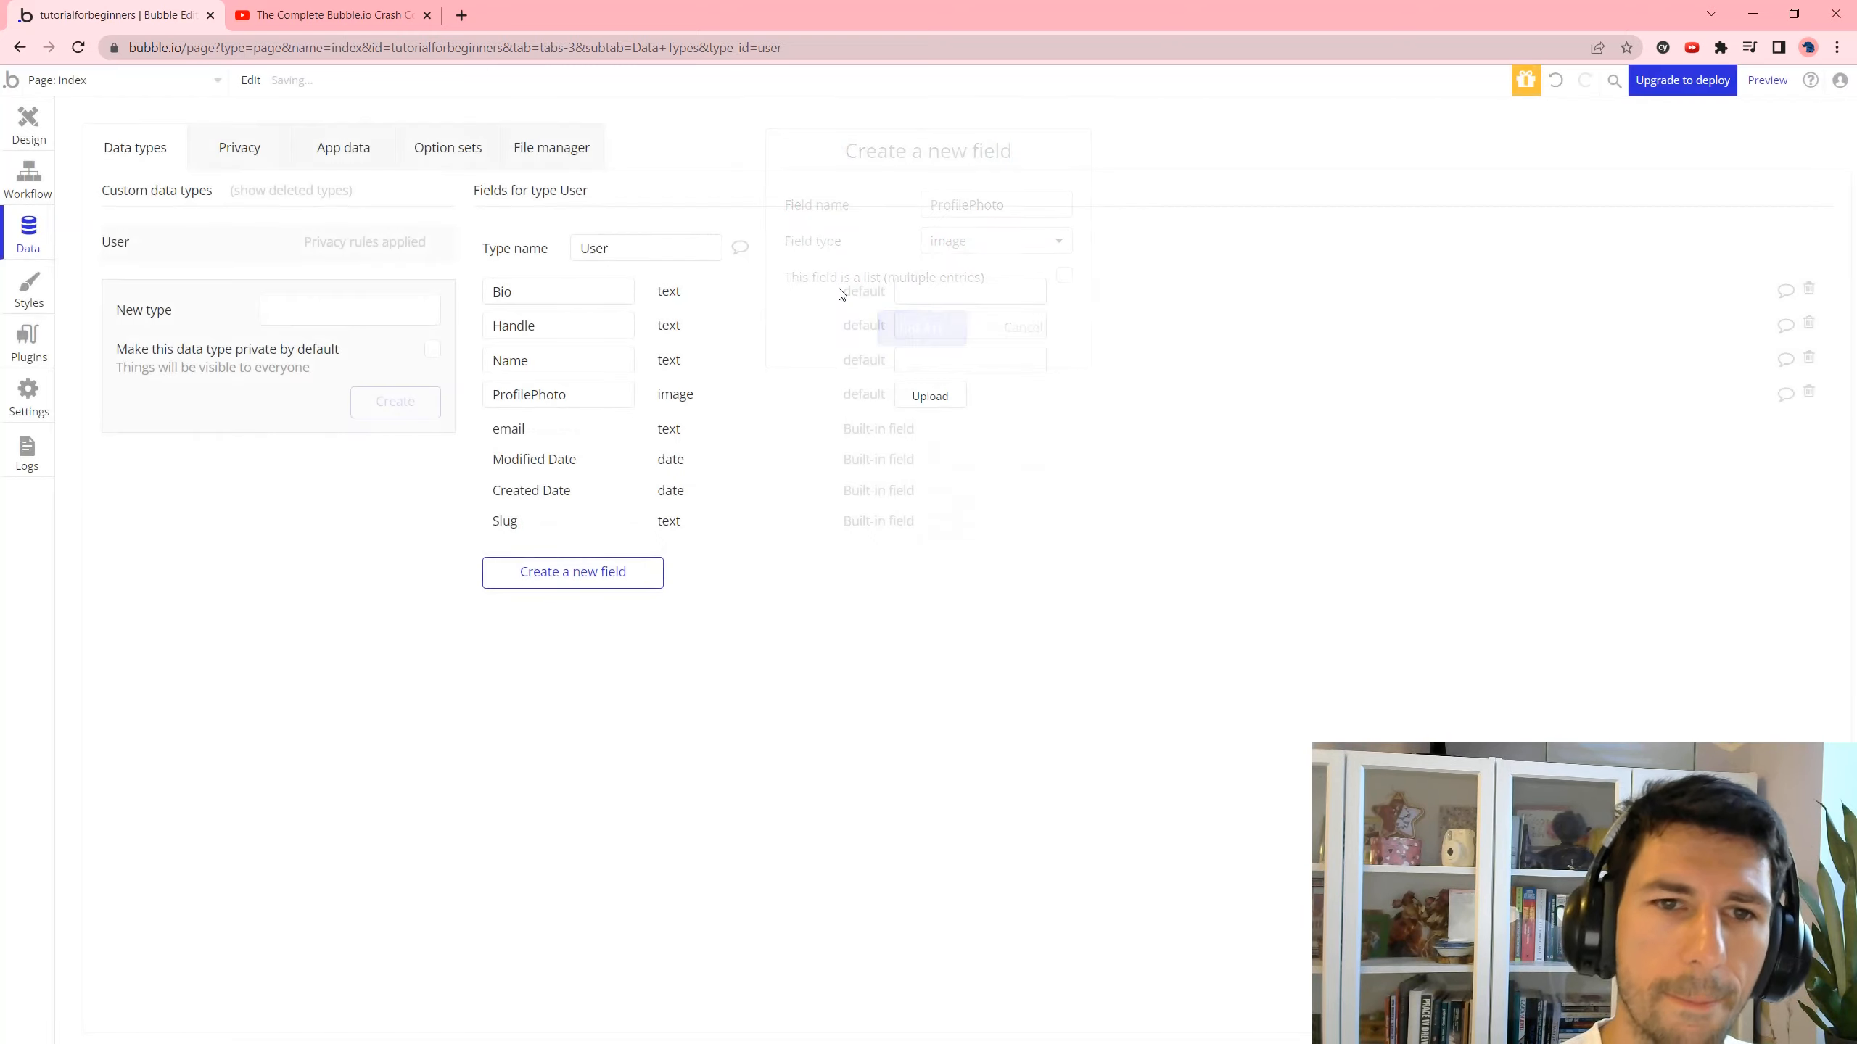
Add a Followers field to the User data type that holds a list of Users.
click(599, 573)
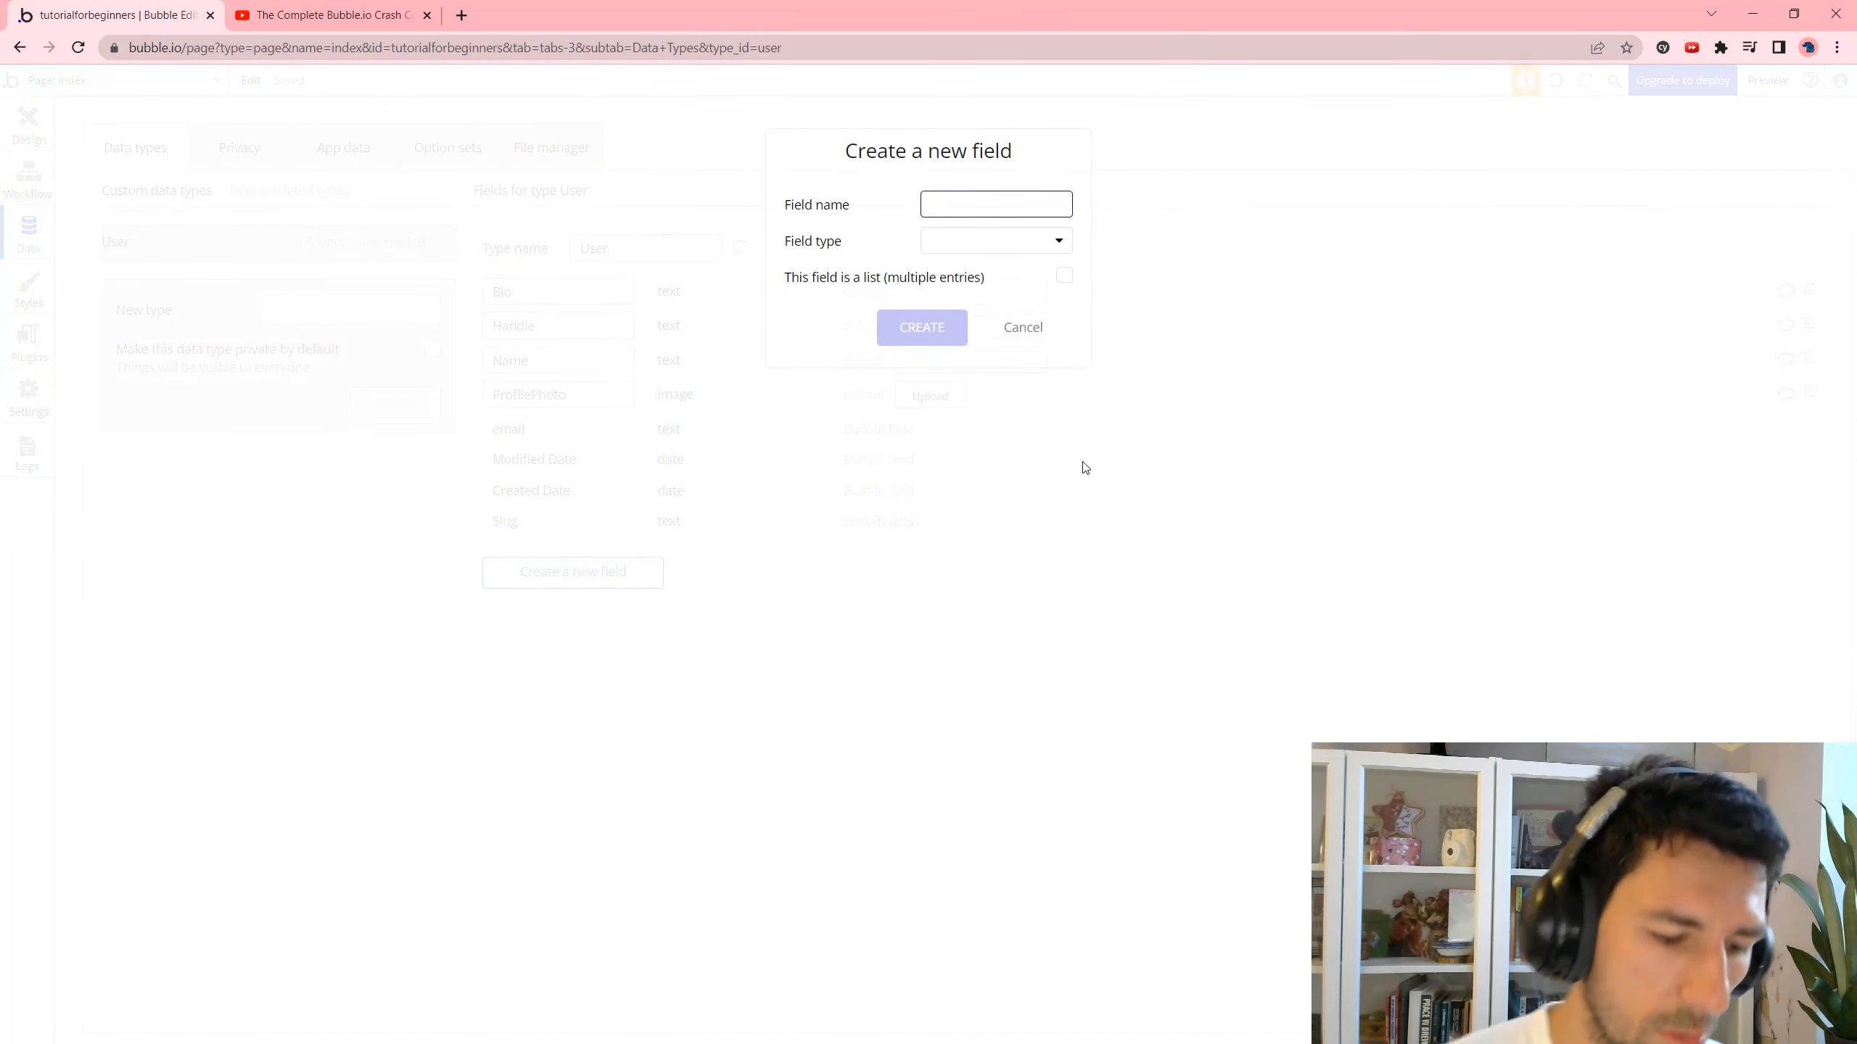
text(Fo)
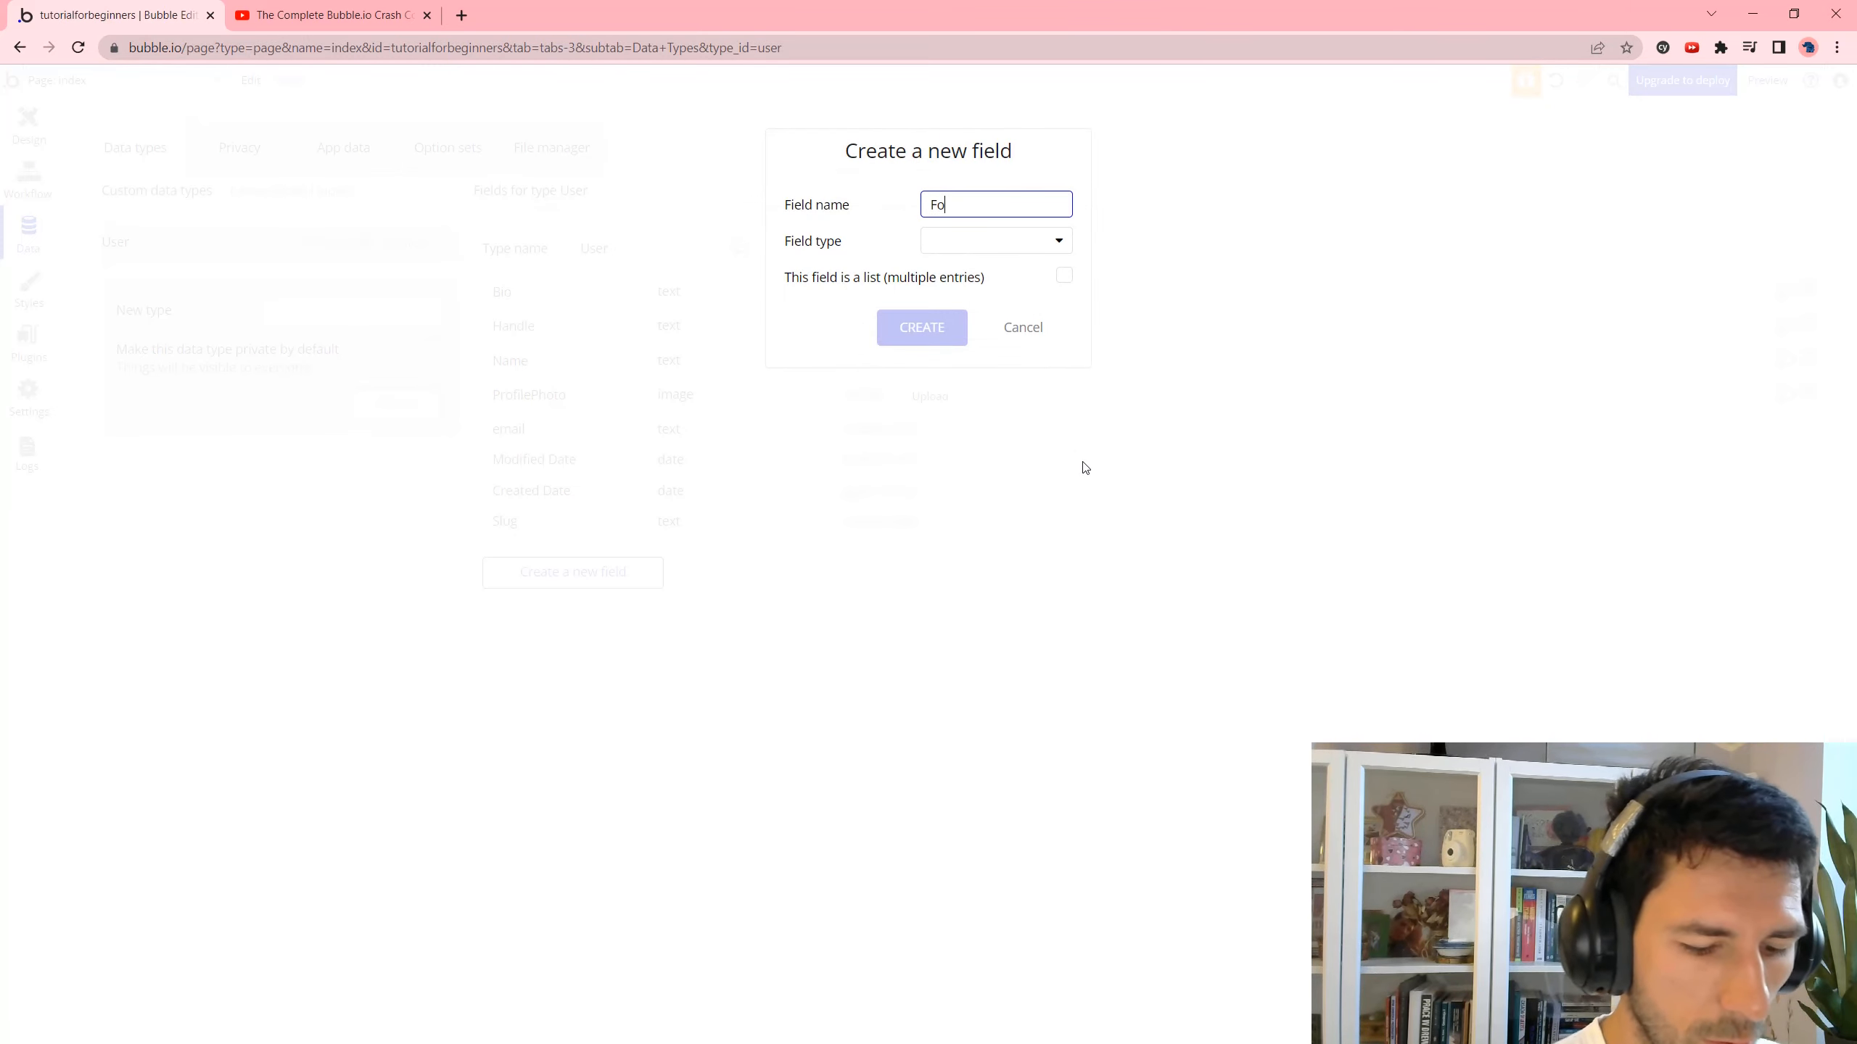
text(llowers)
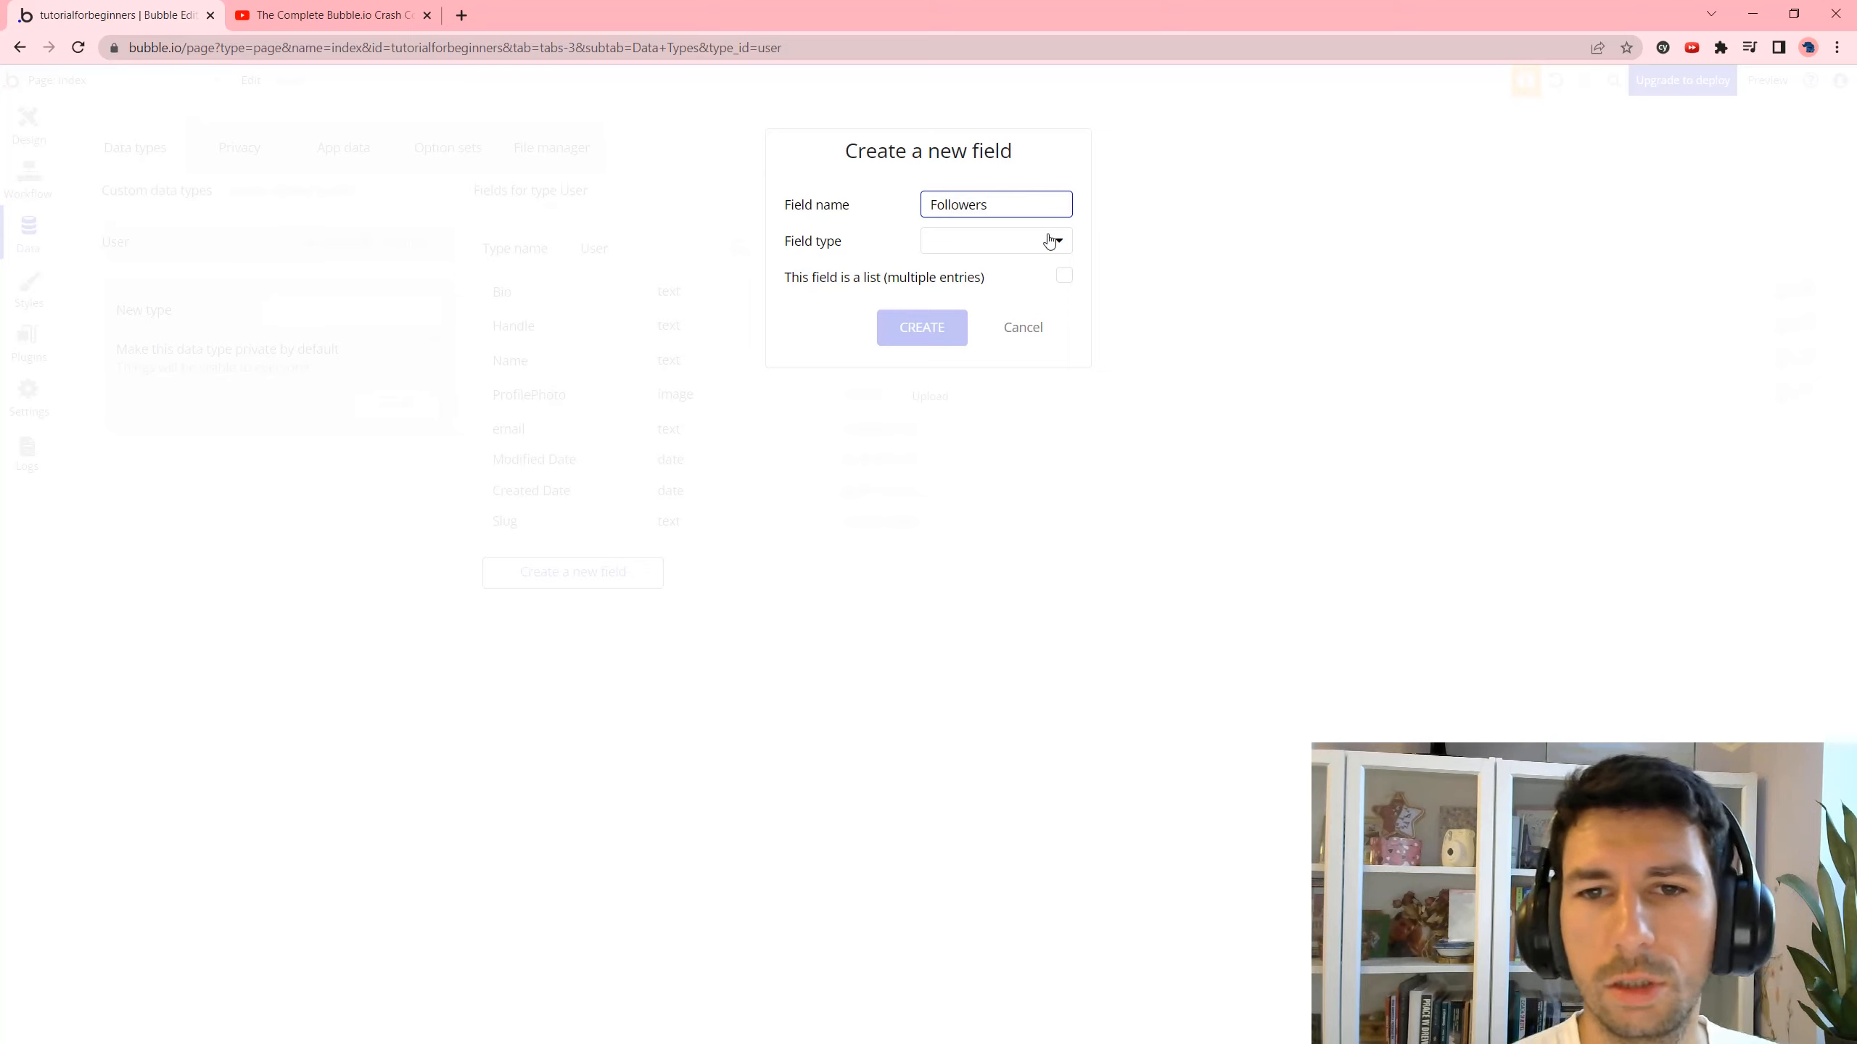
click(1049, 242)
click(1009, 544)
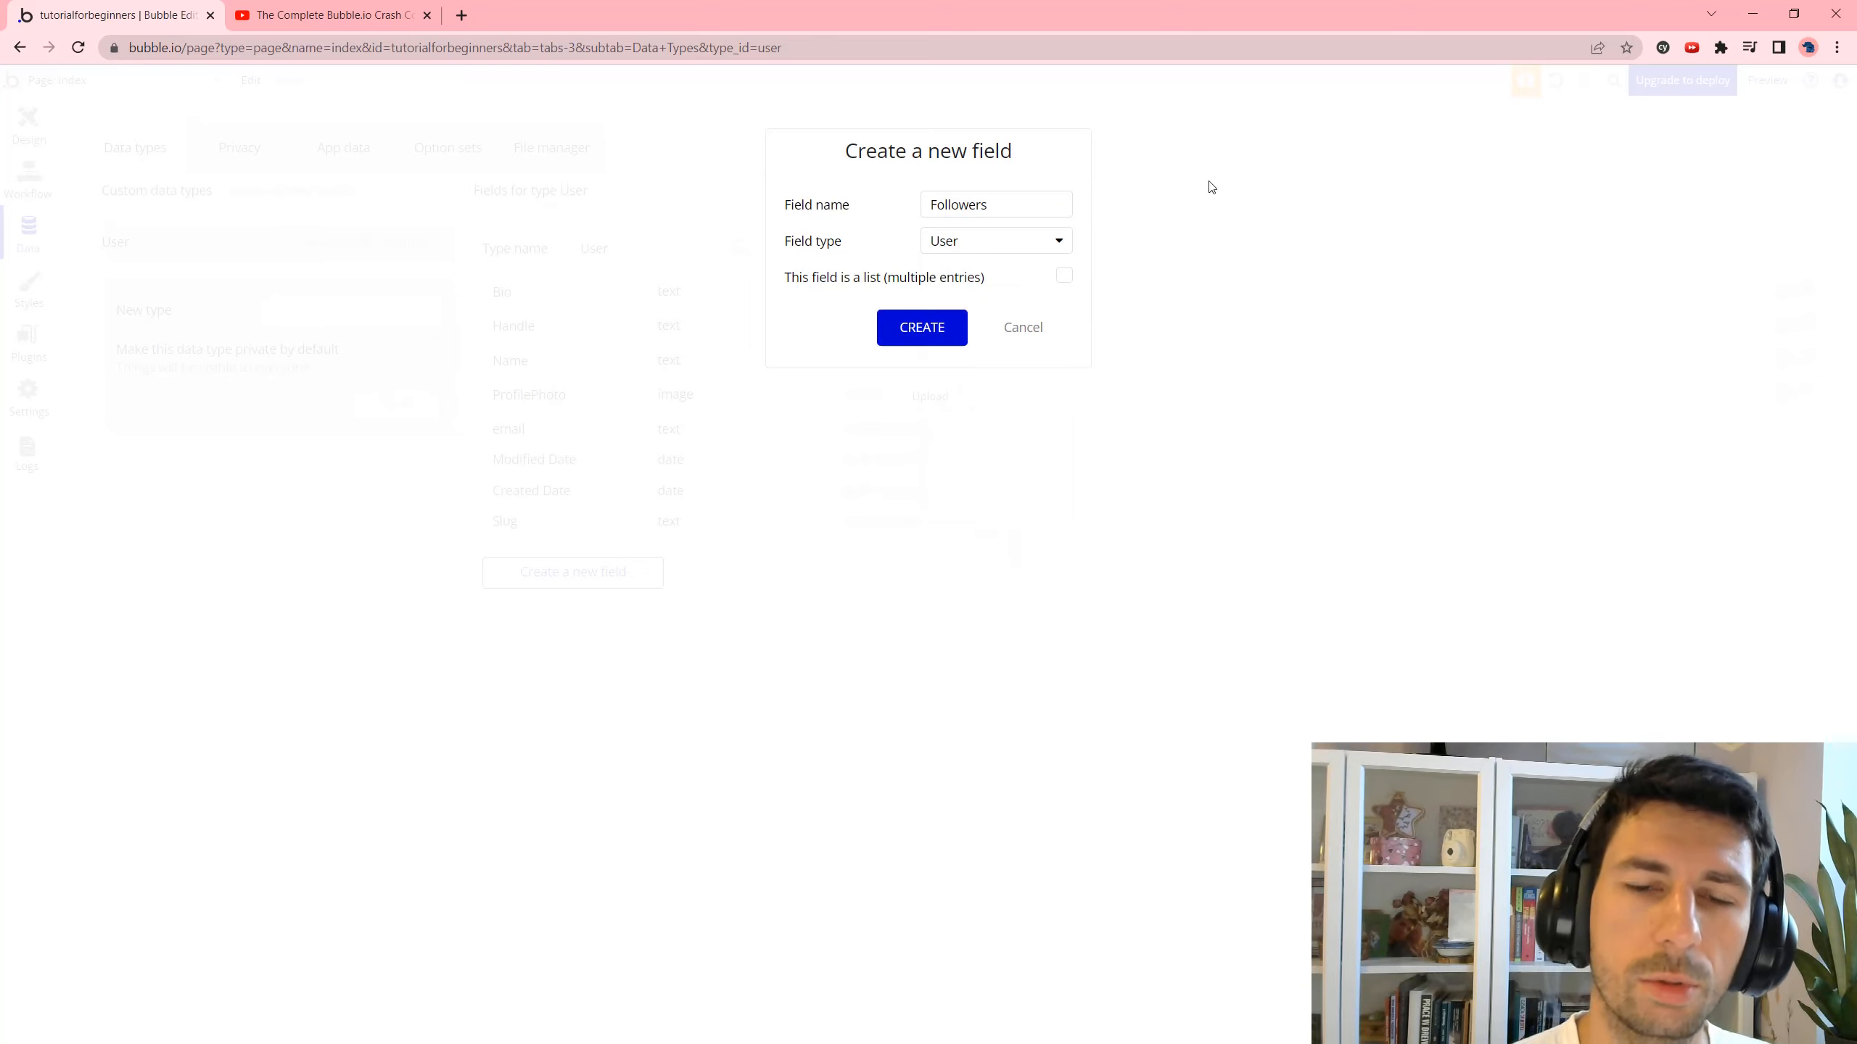
click(1064, 278)
click(943, 338)
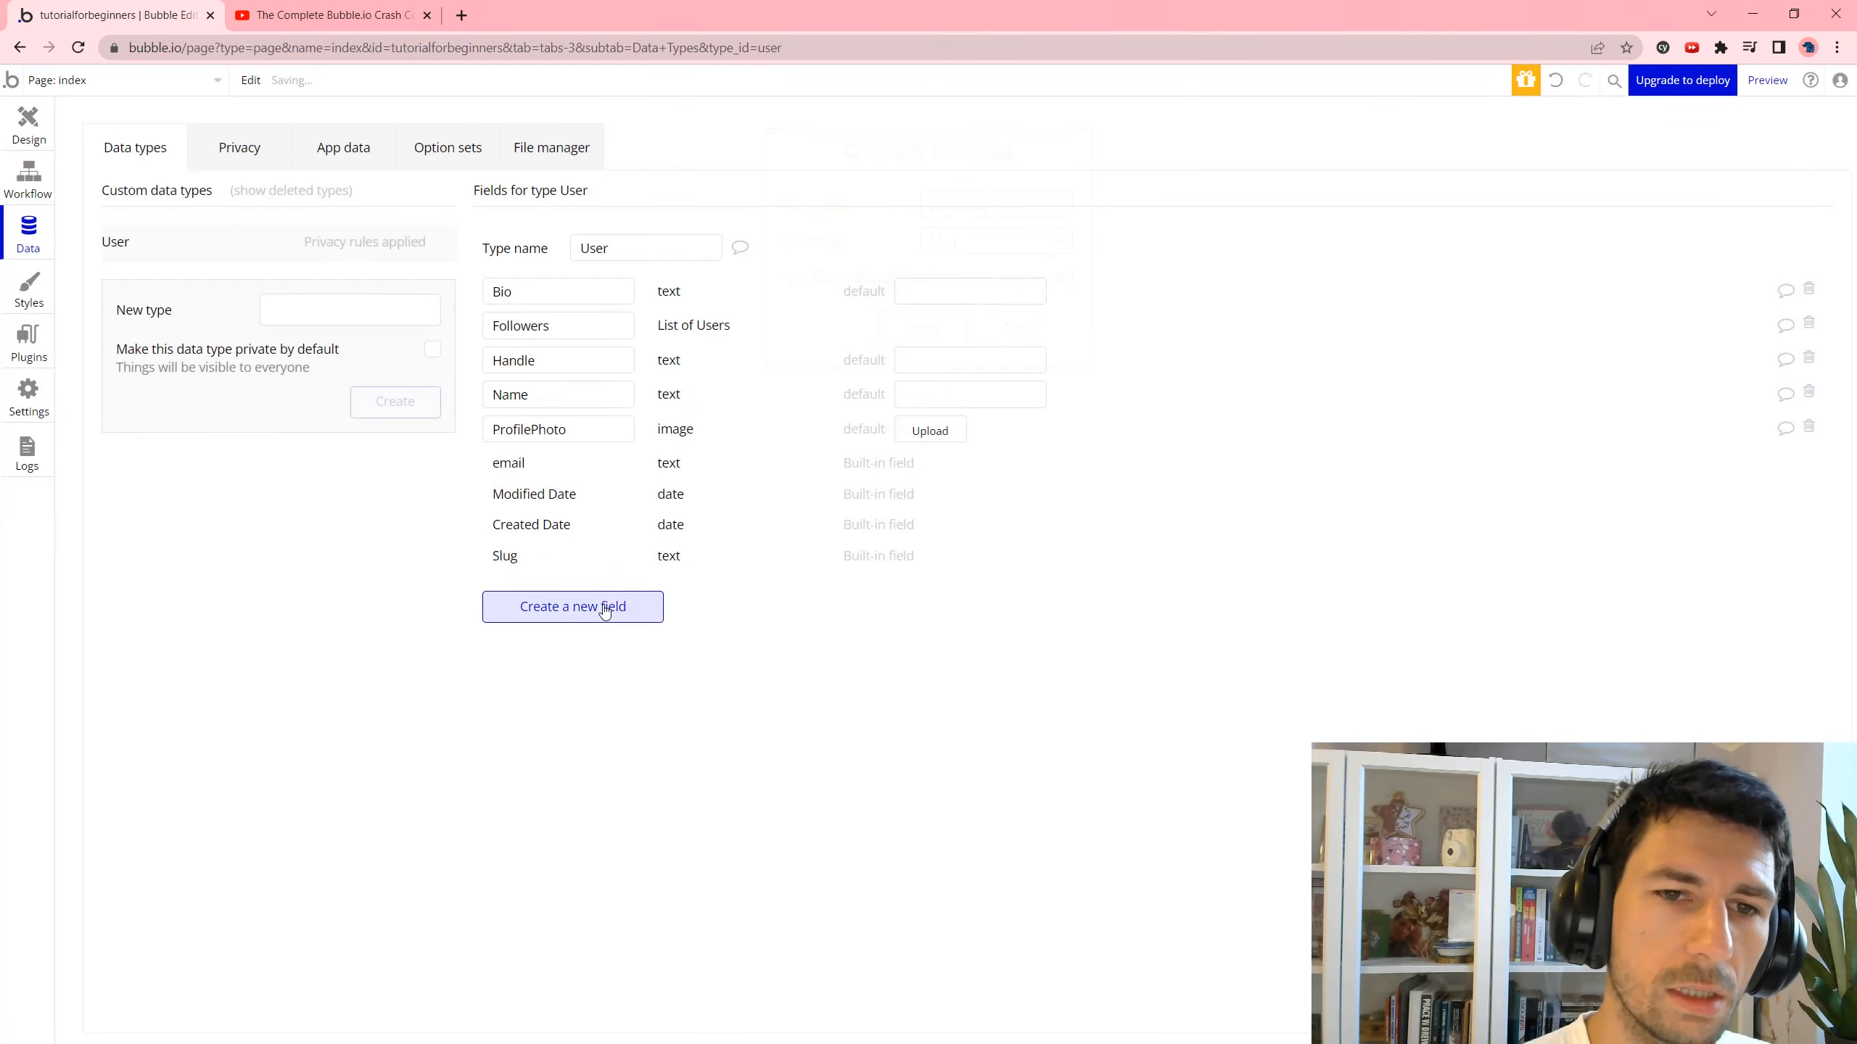
Add a Following field to the User data type that holds a list of Users.
click(607, 605)
text(Follo)
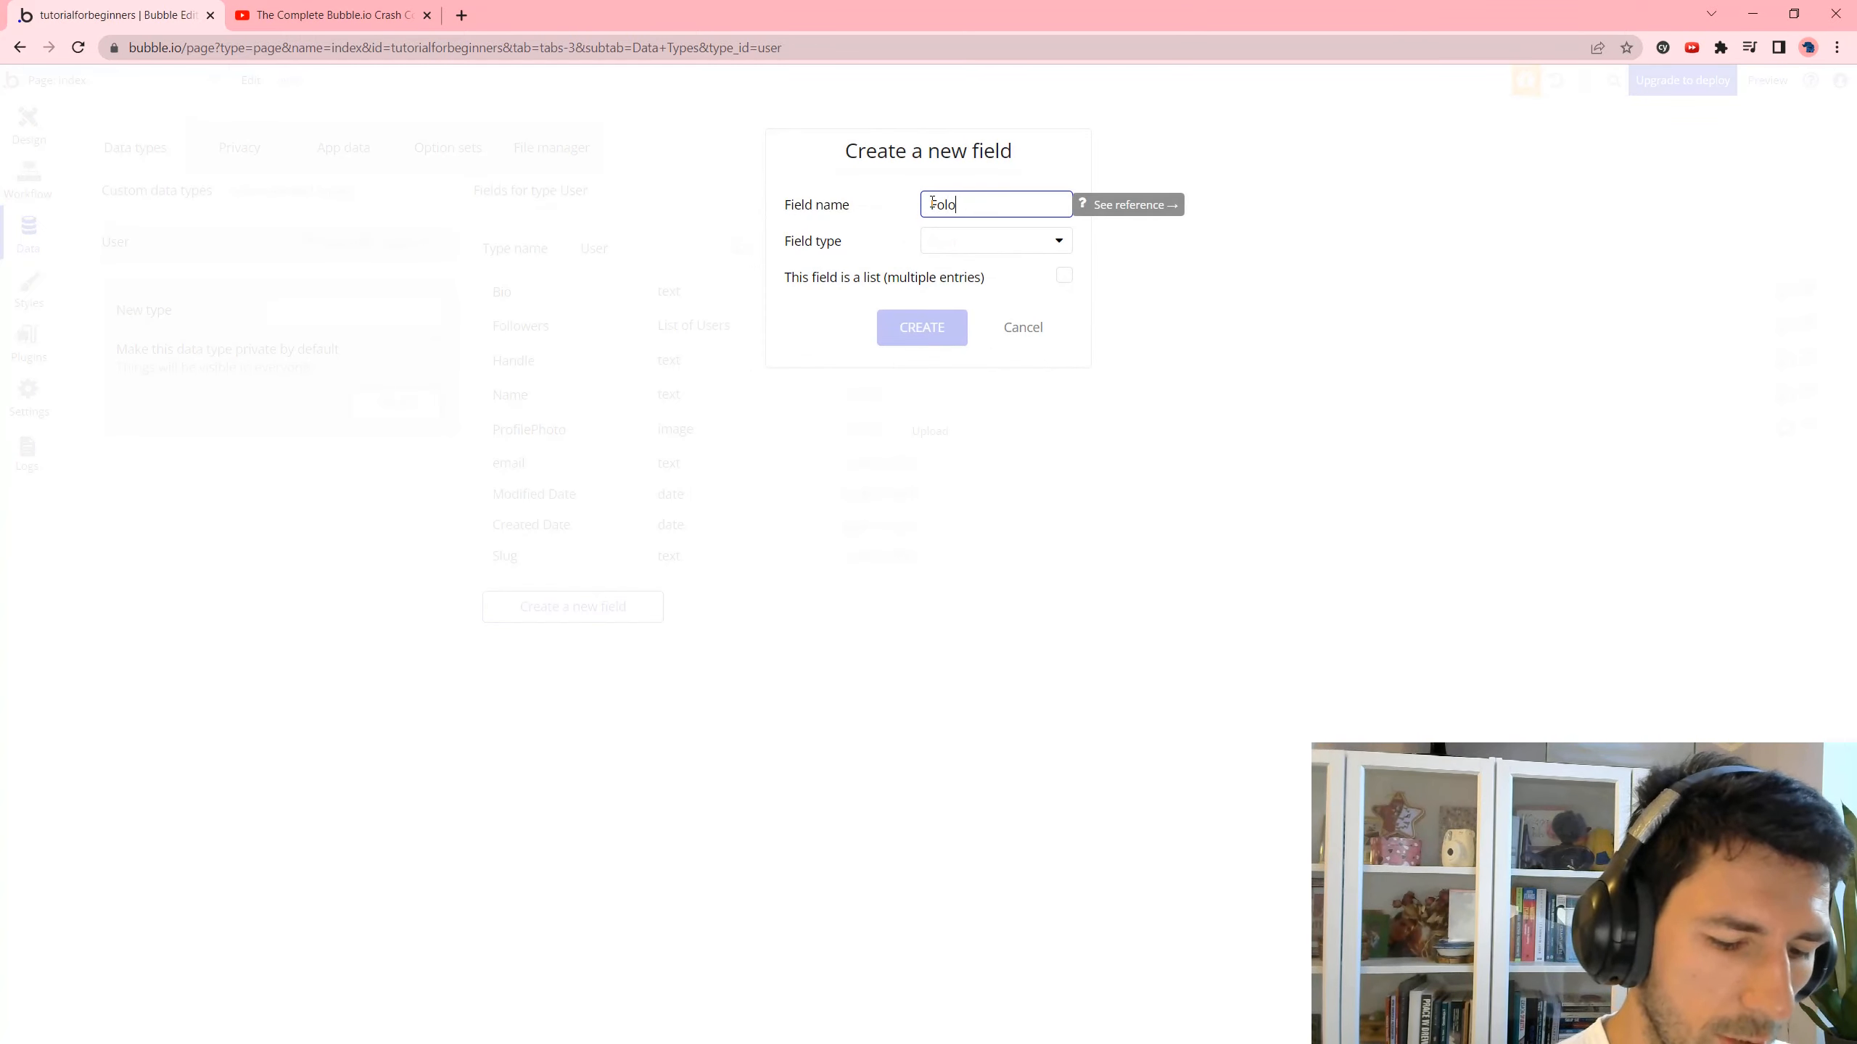
text(wing)
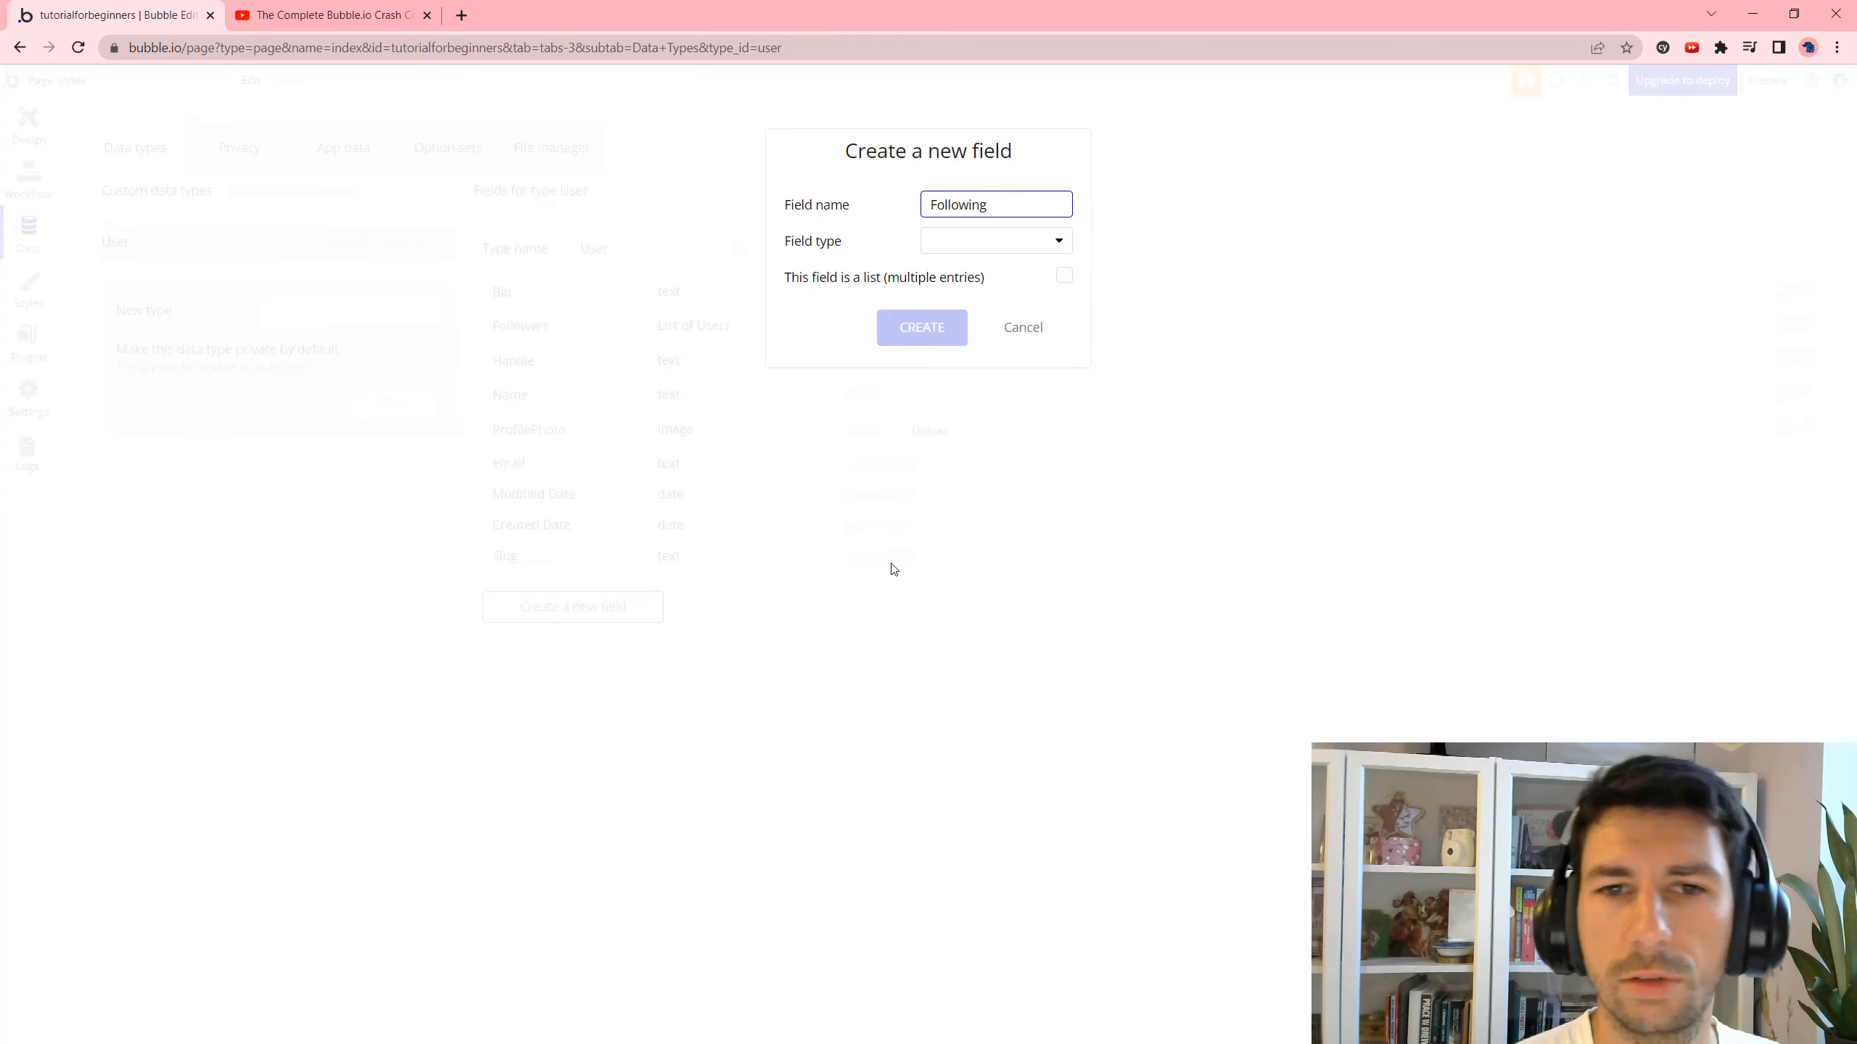
click(985, 245)
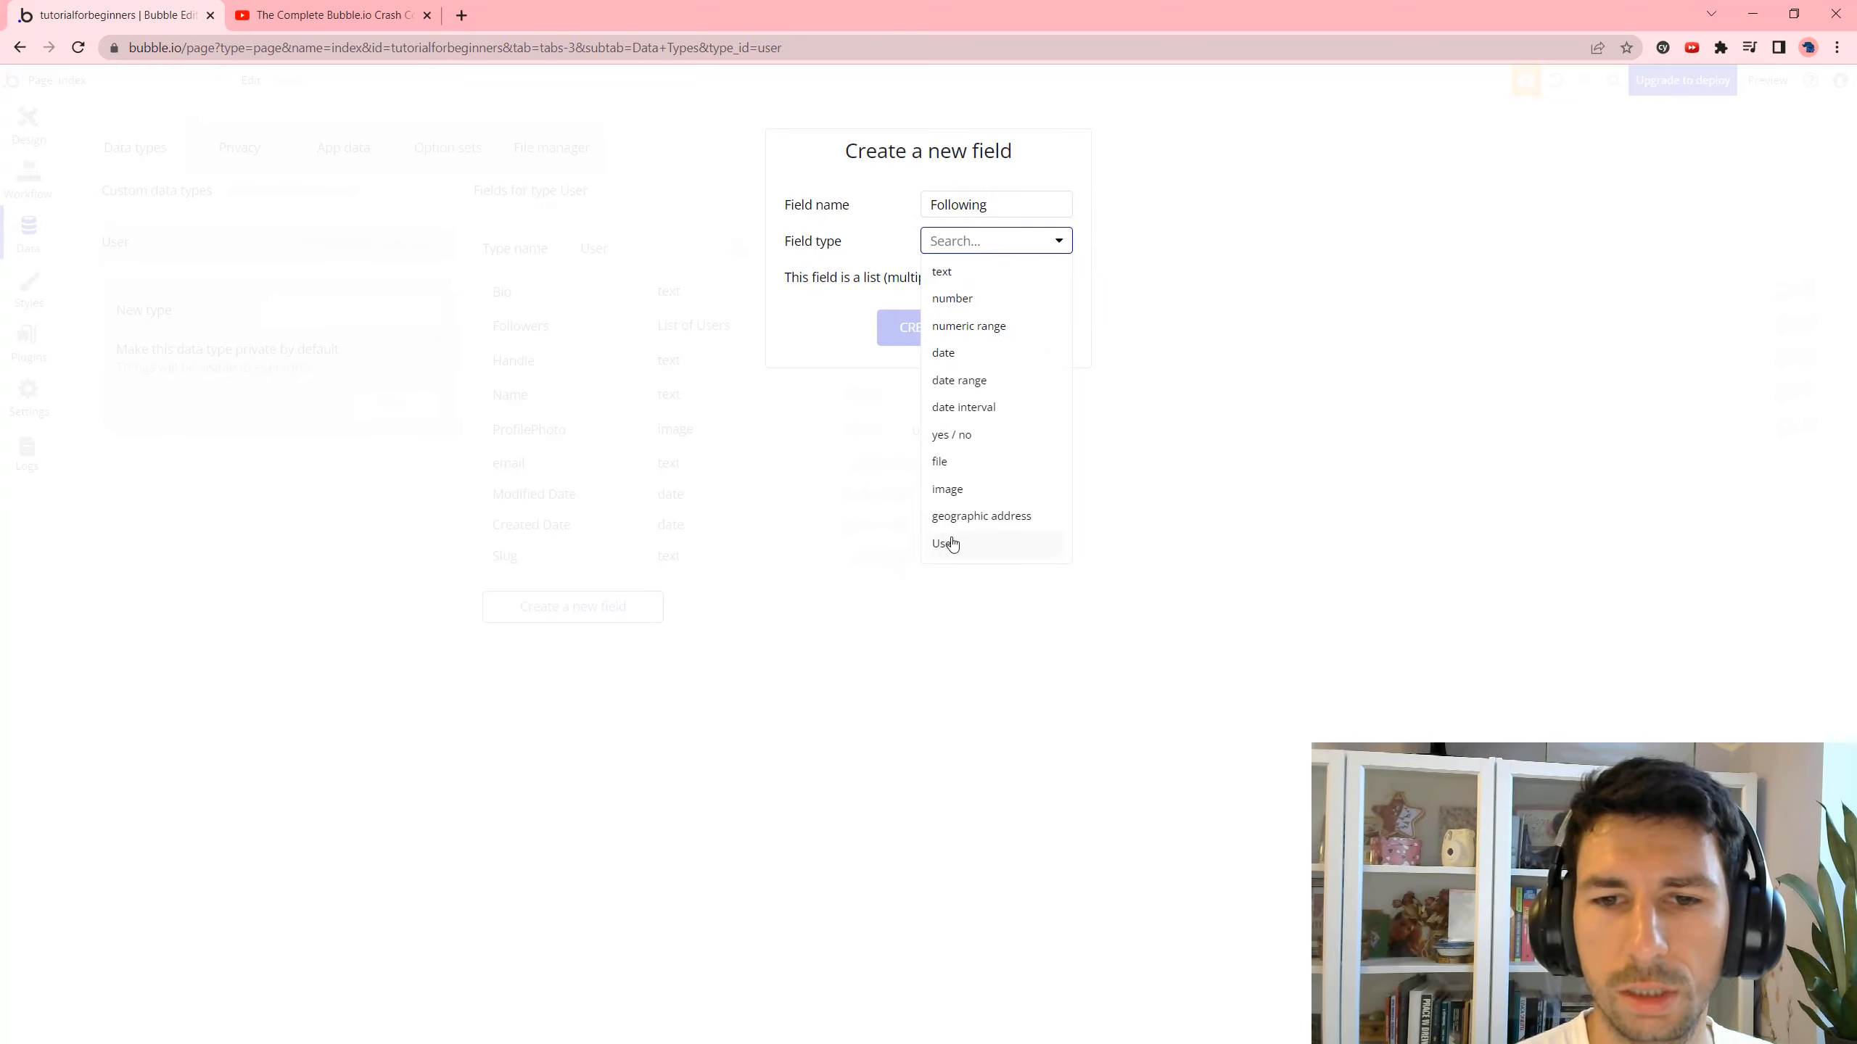
click(945, 544)
click(1063, 276)
click(921, 328)
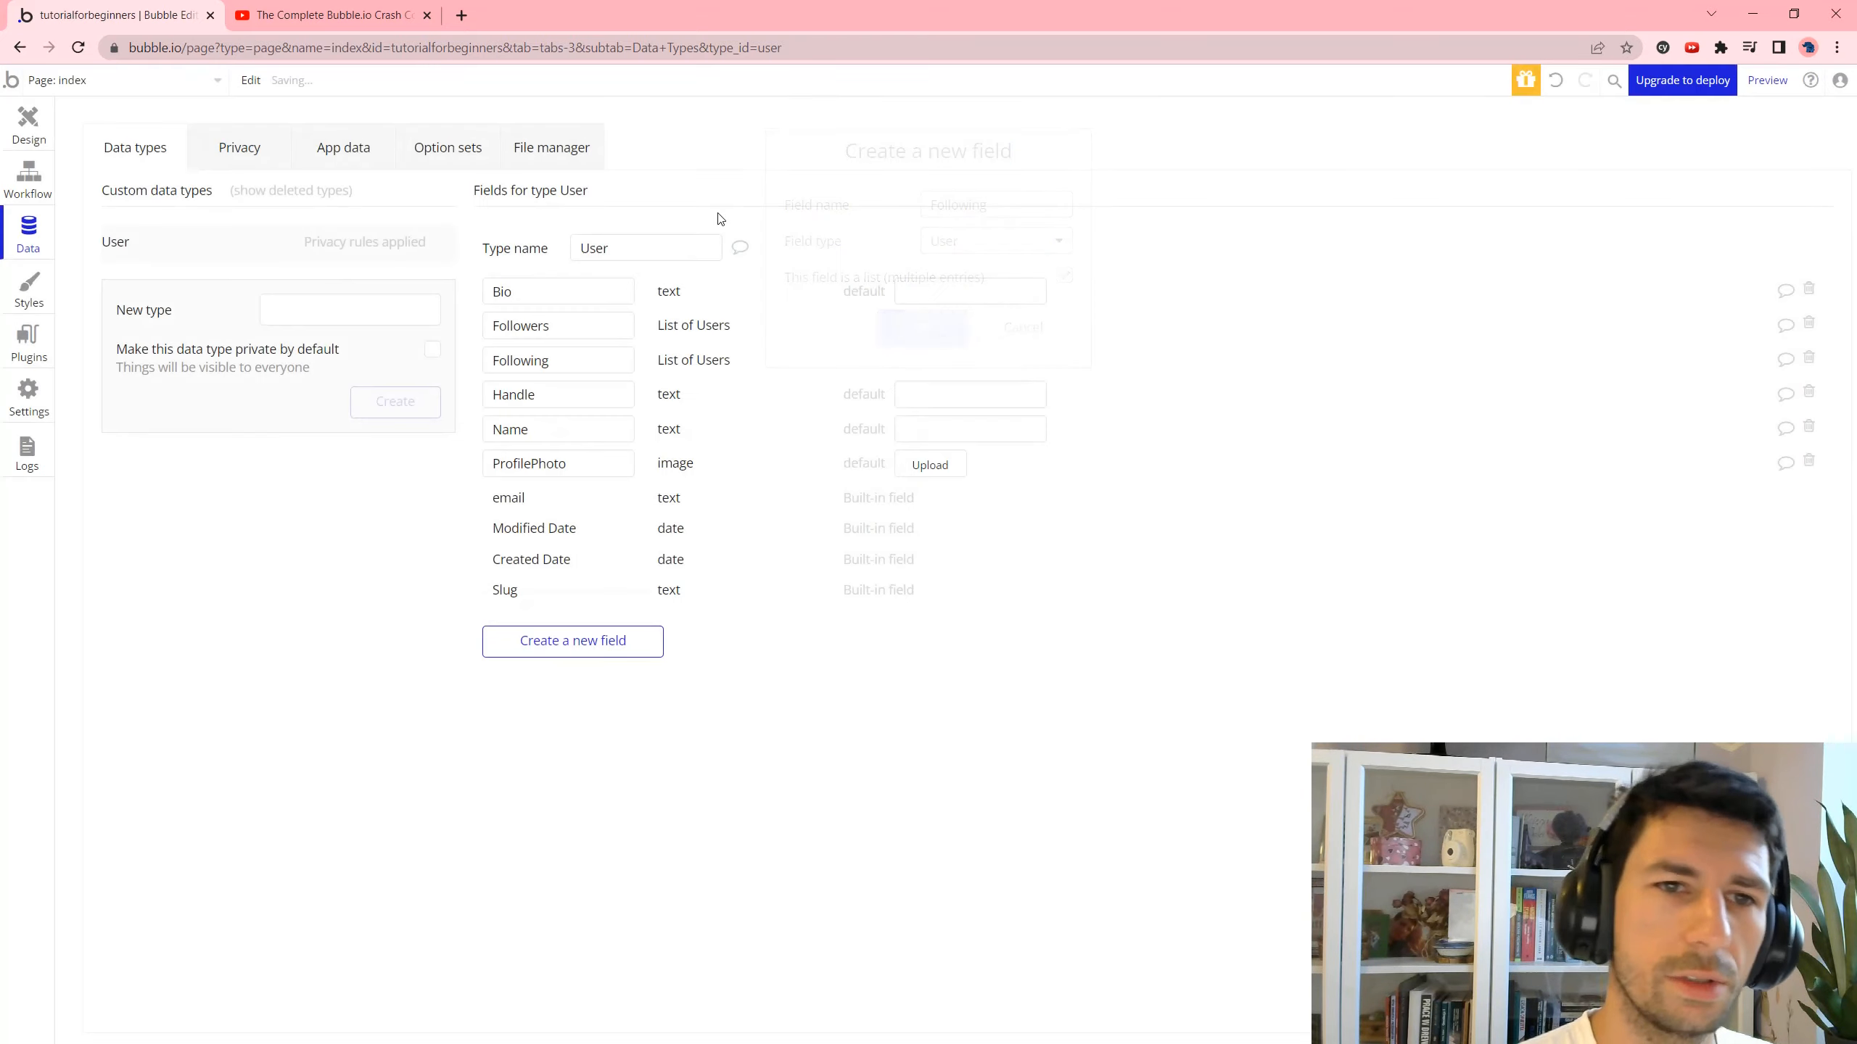
Examine the All Users table in the app data, including the columns for the new User fields.
click(354, 151)
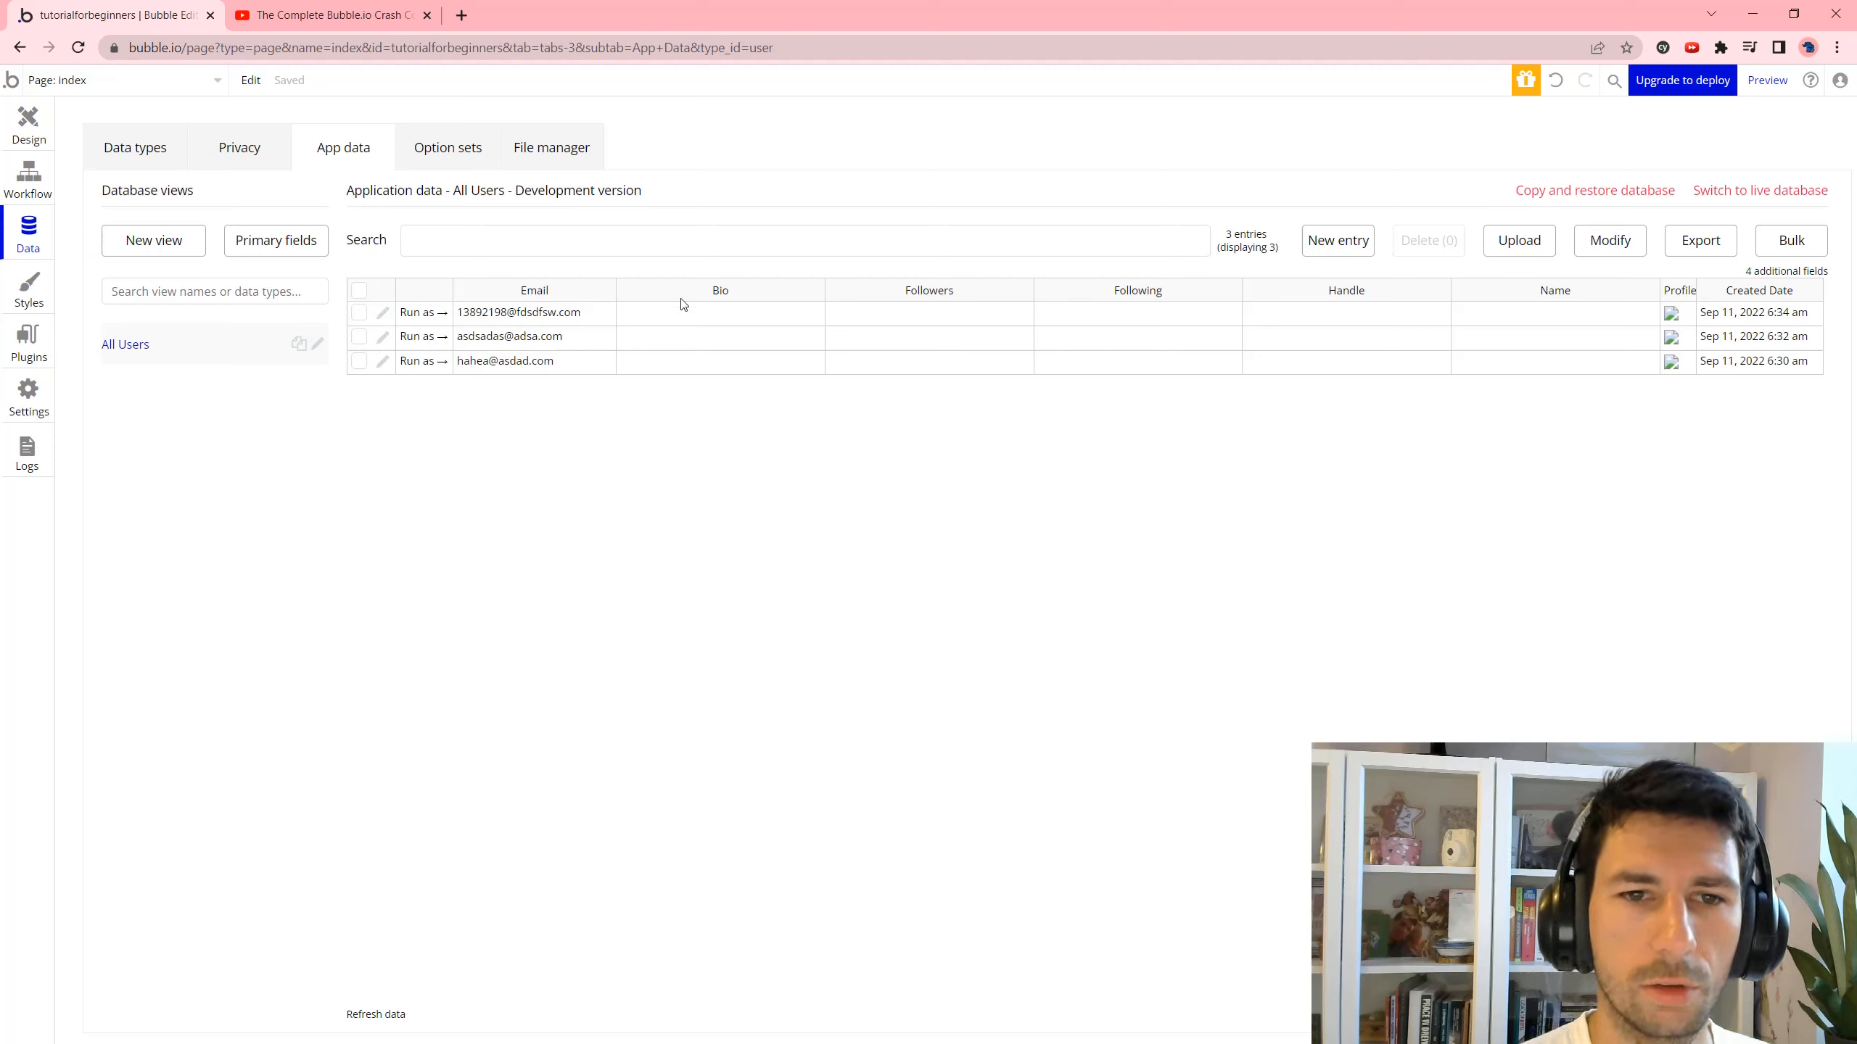
click(459, 316)
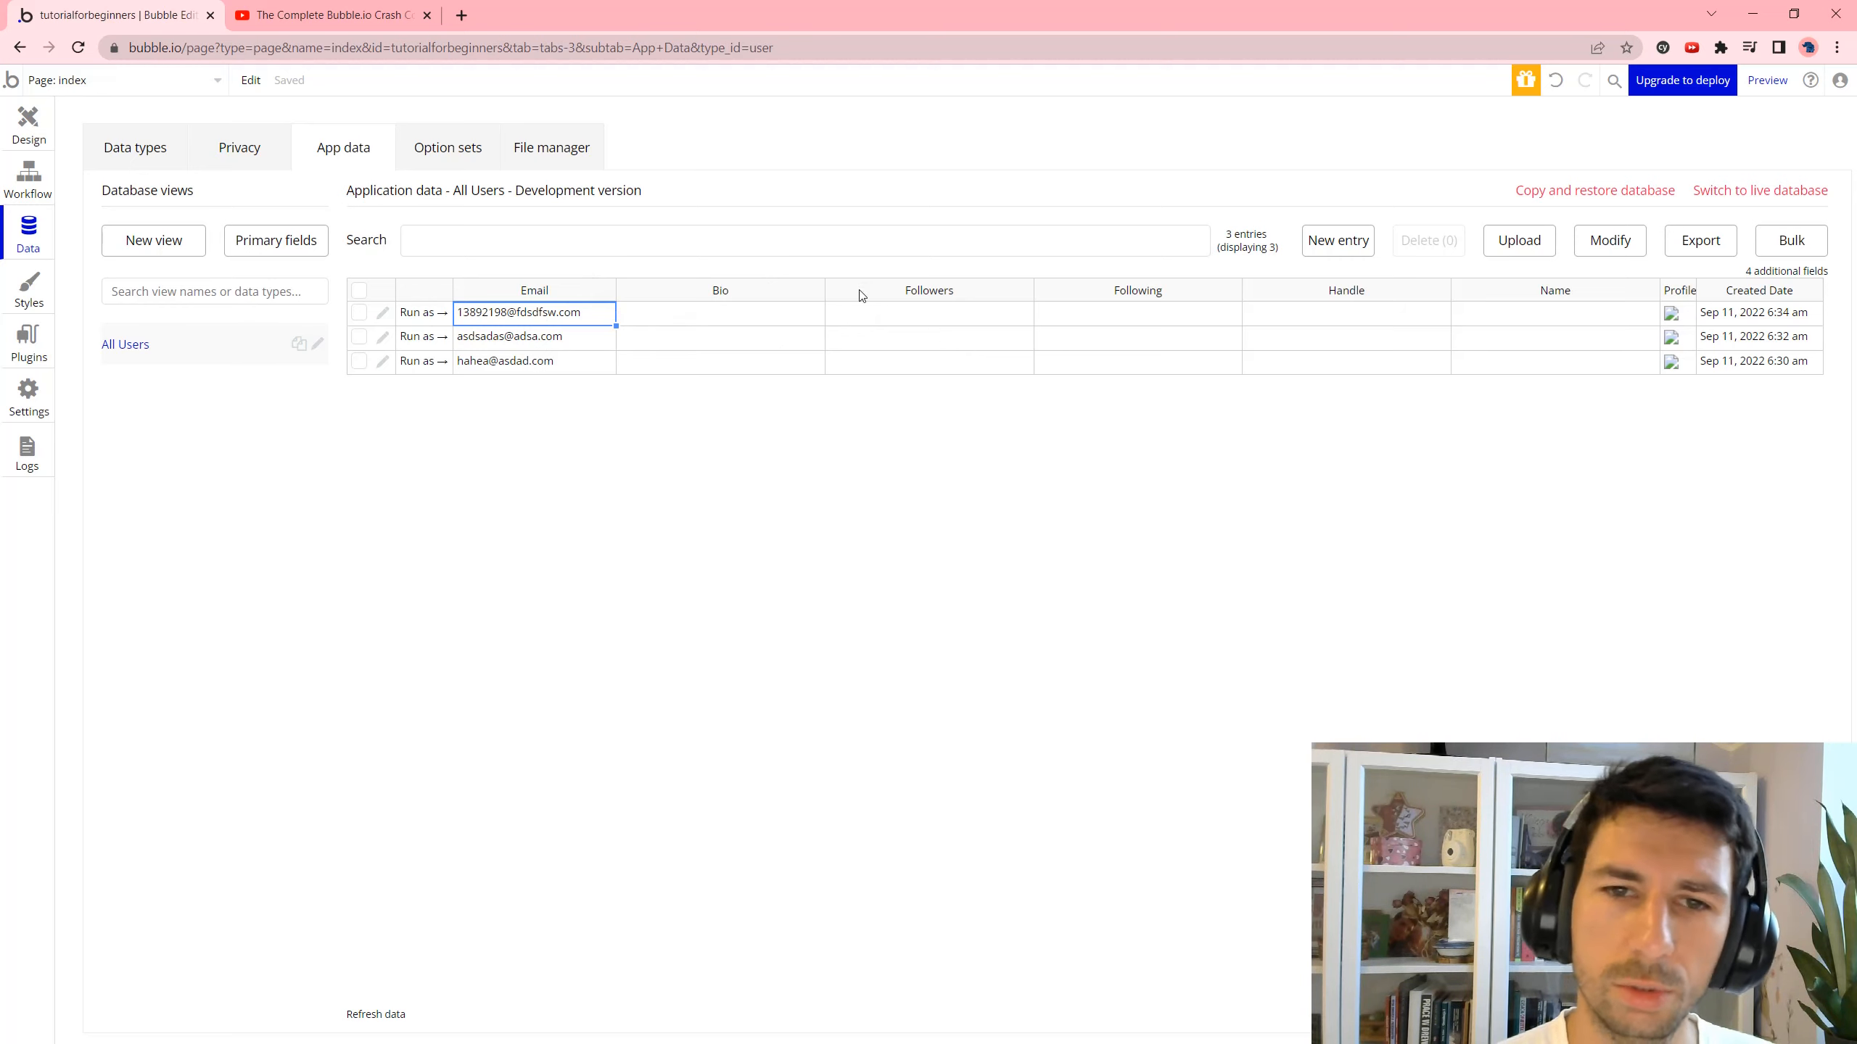
click(1547, 315)
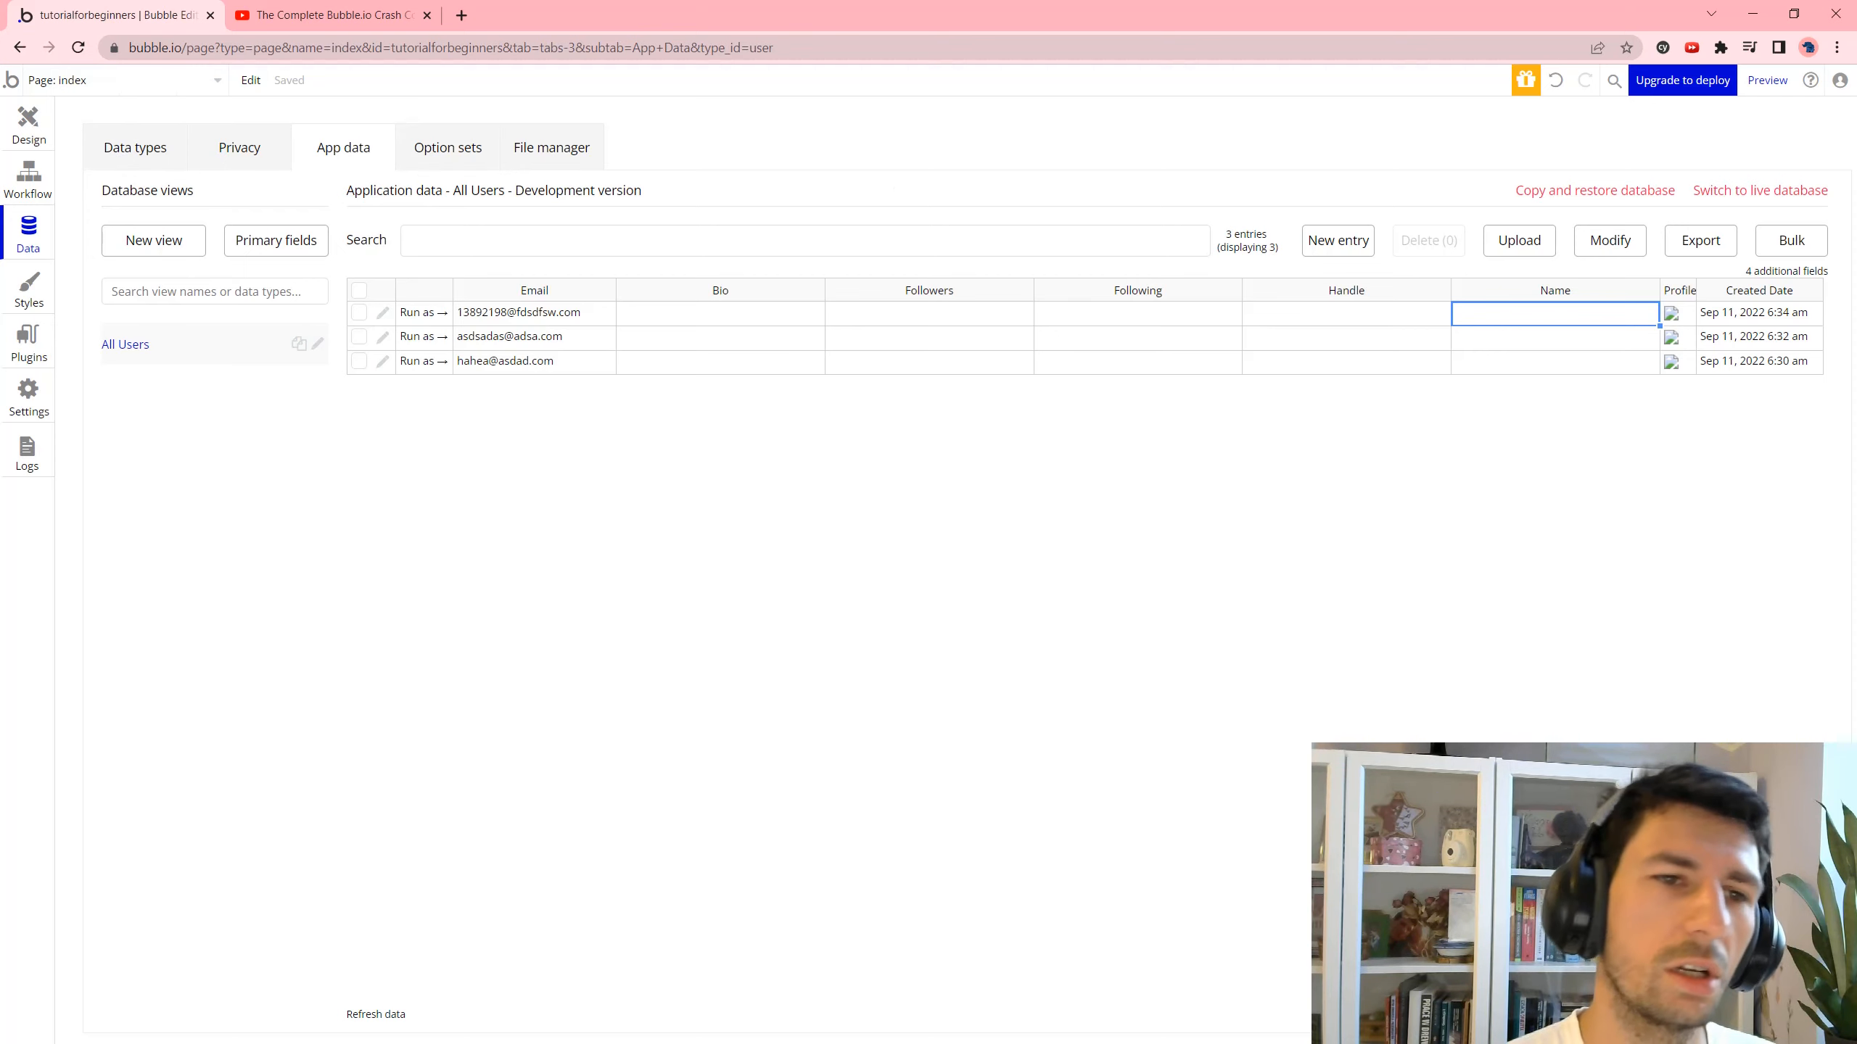
Return to the data types and create a new custom data type named Post.
click(150, 147)
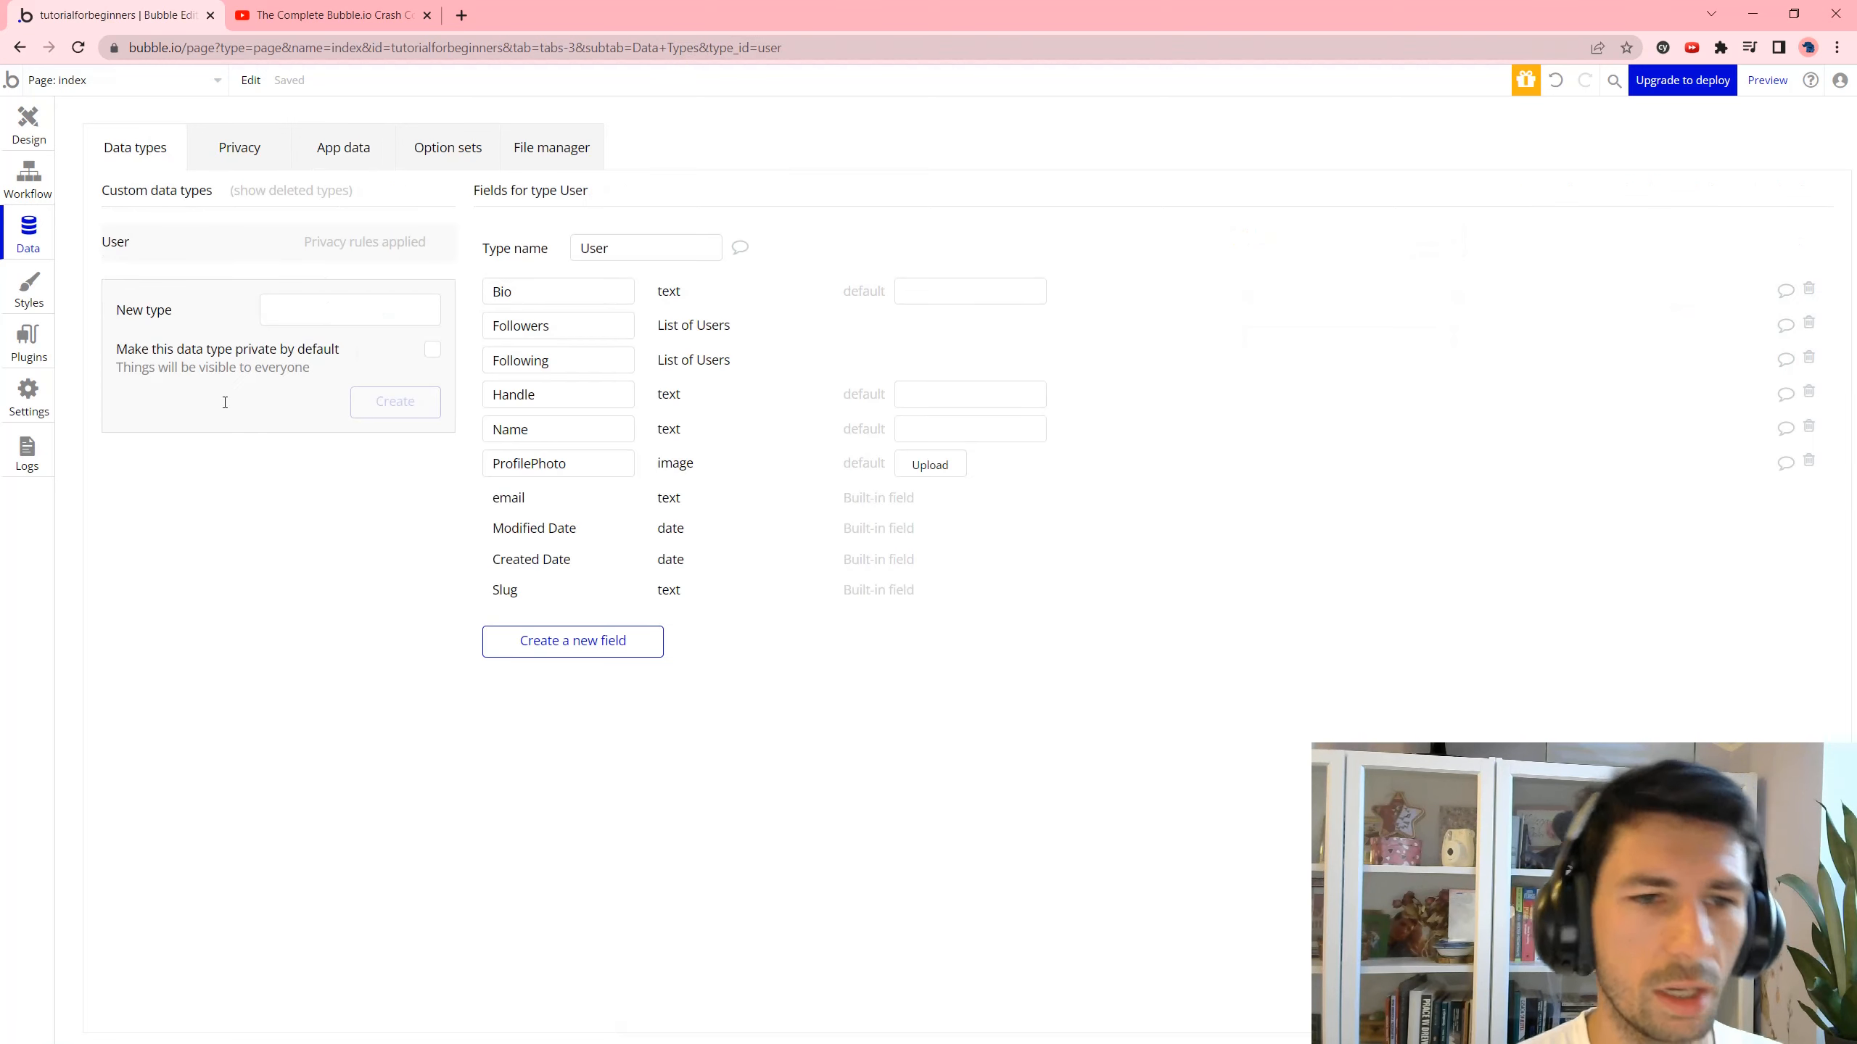
click(319, 310)
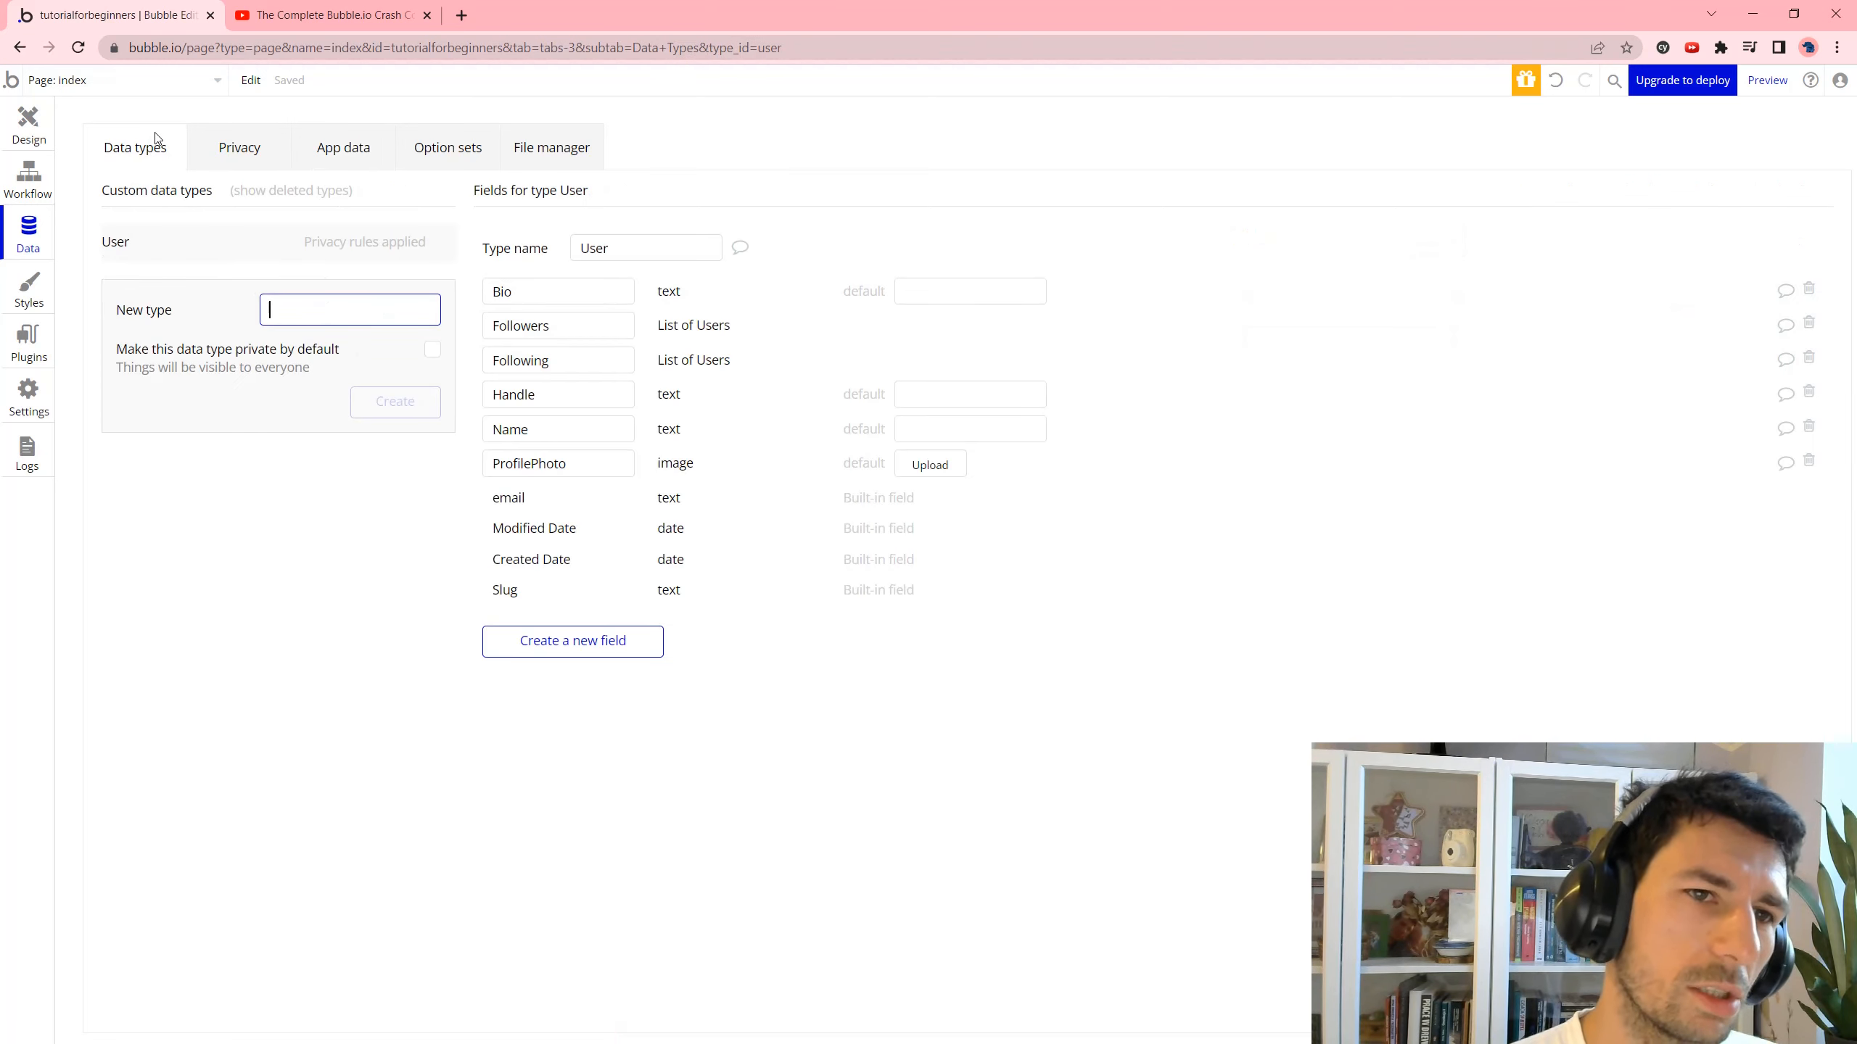
click(181, 311)
click(360, 311)
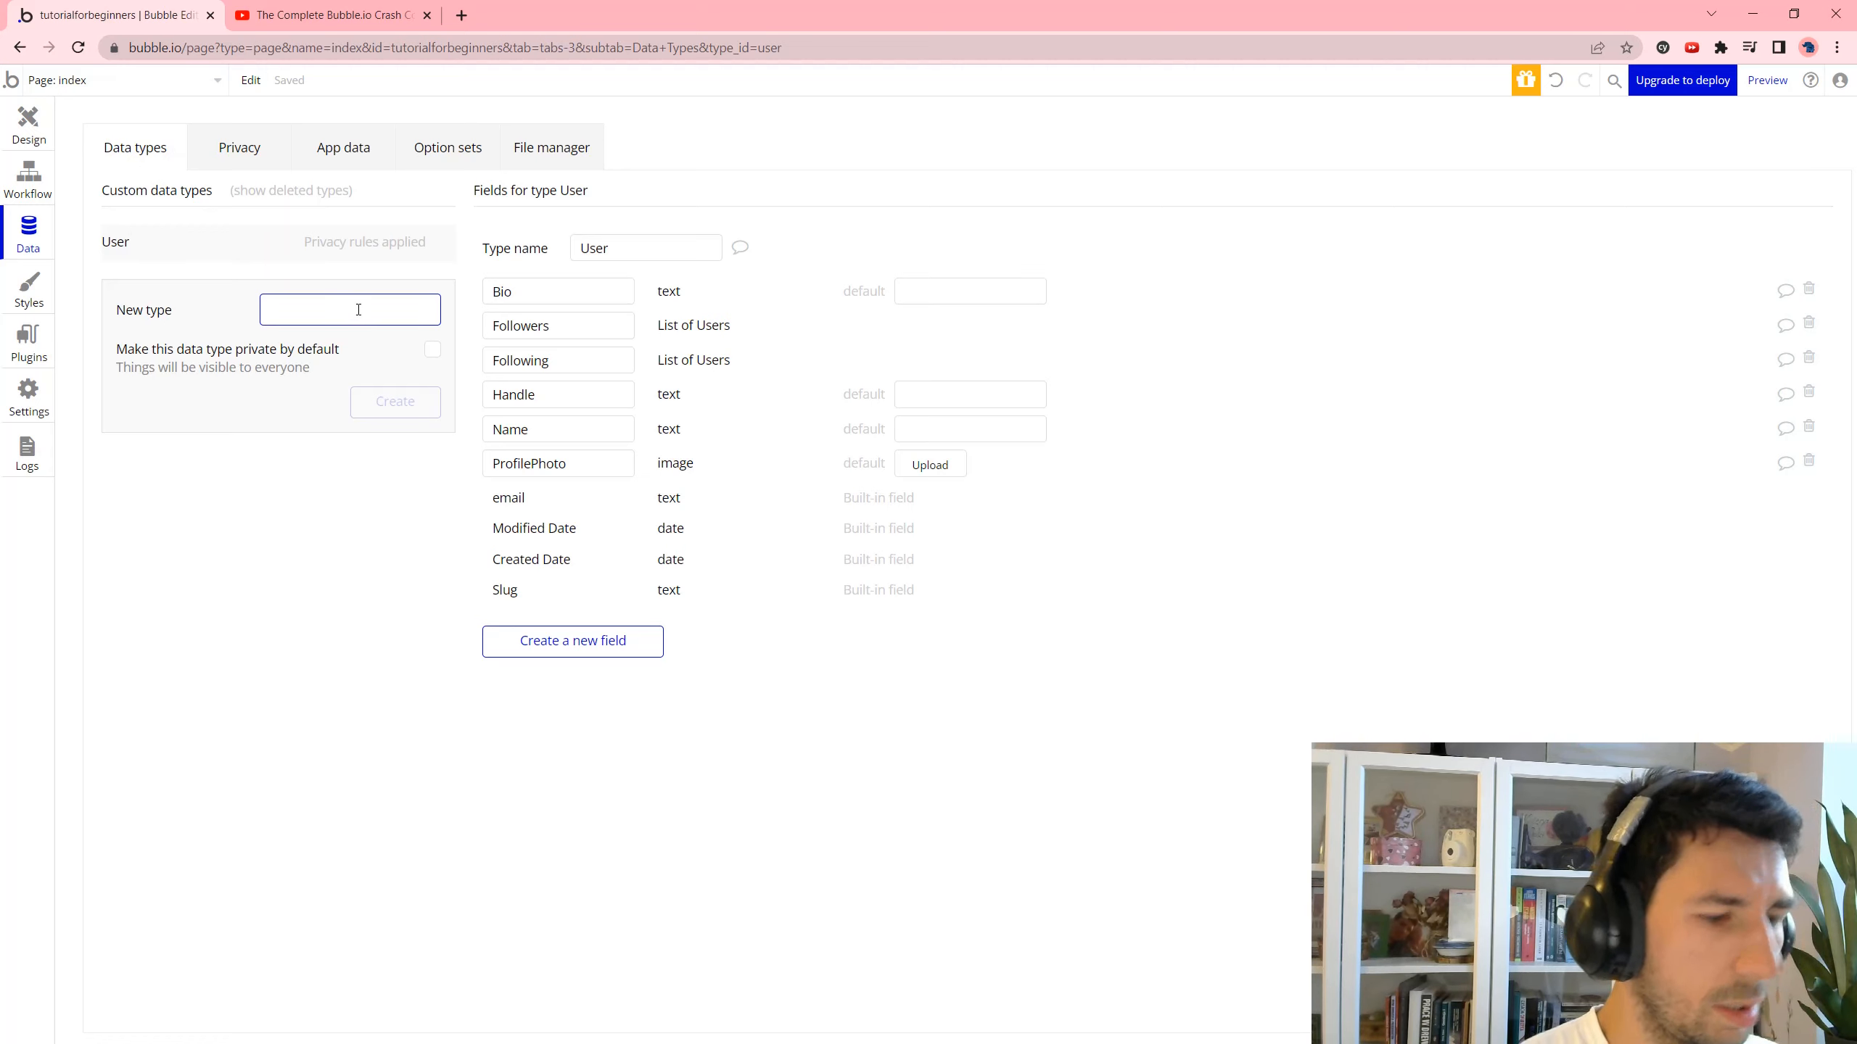
text(Post)
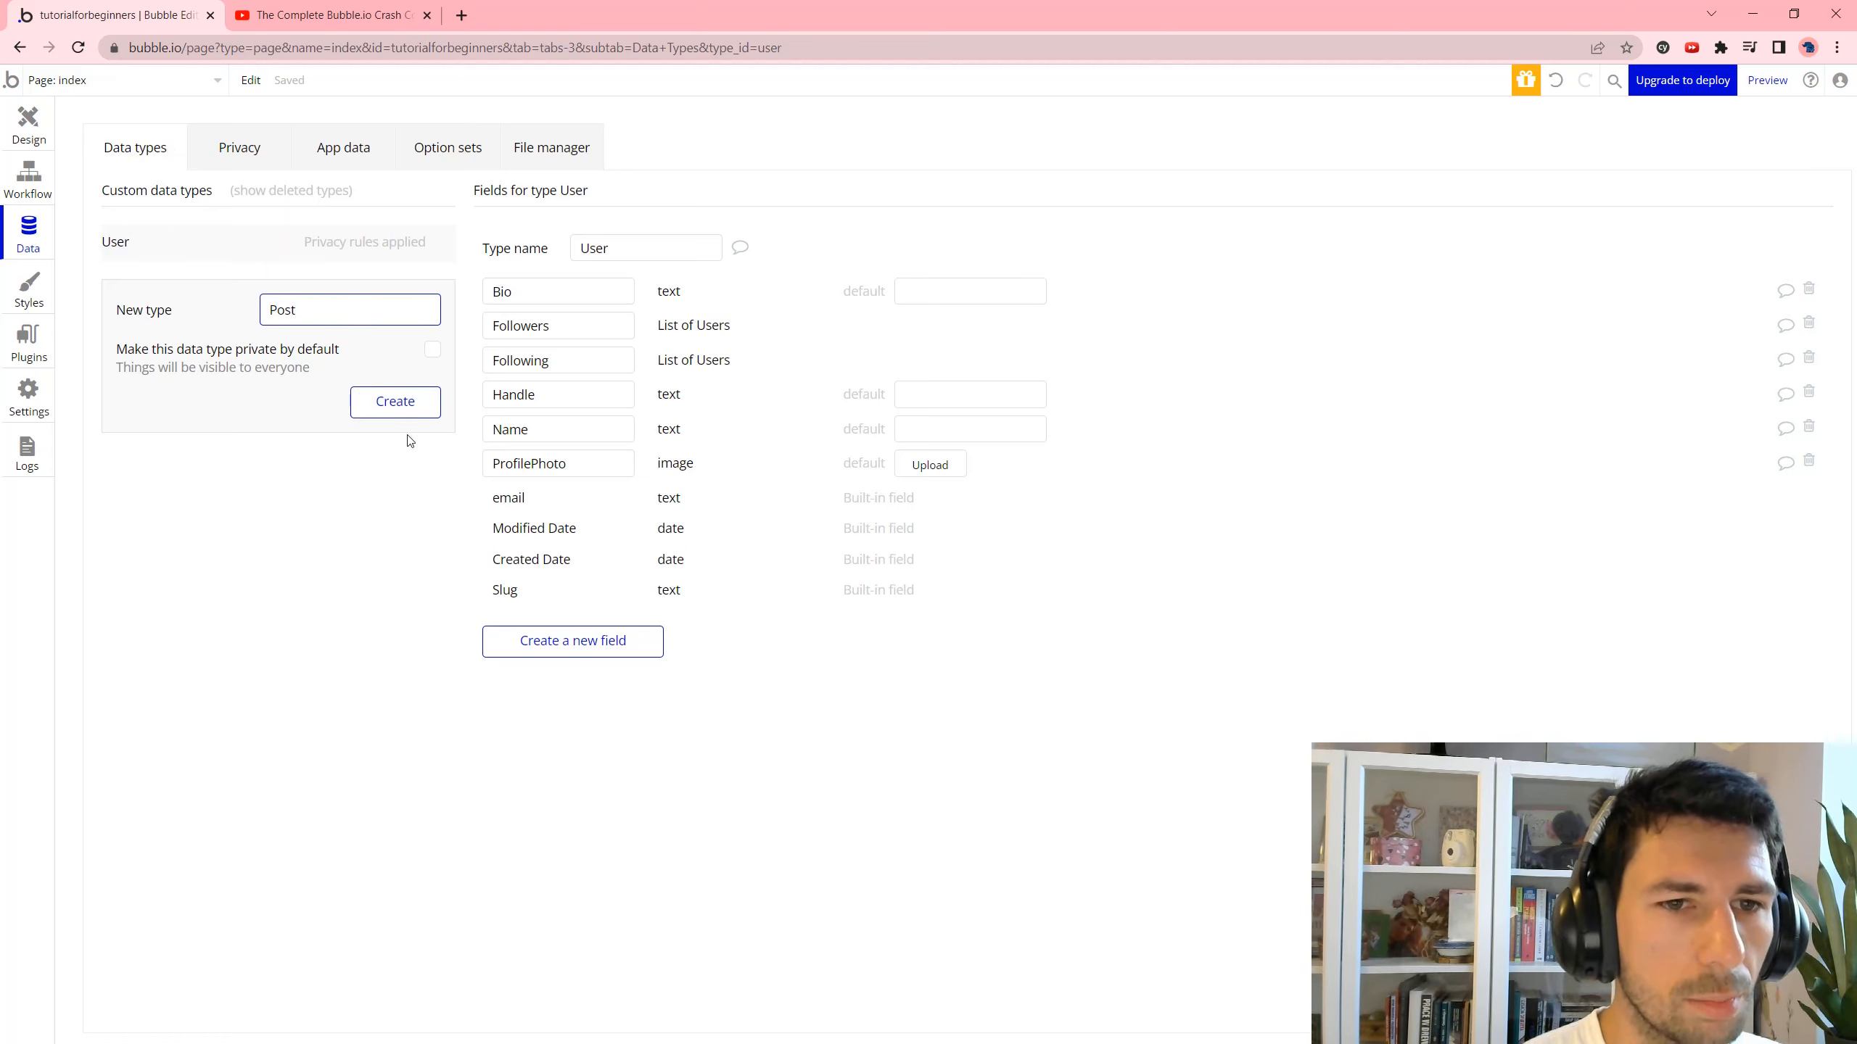
click(385, 414)
Create a new custom data type named PostContent.
click(302, 331)
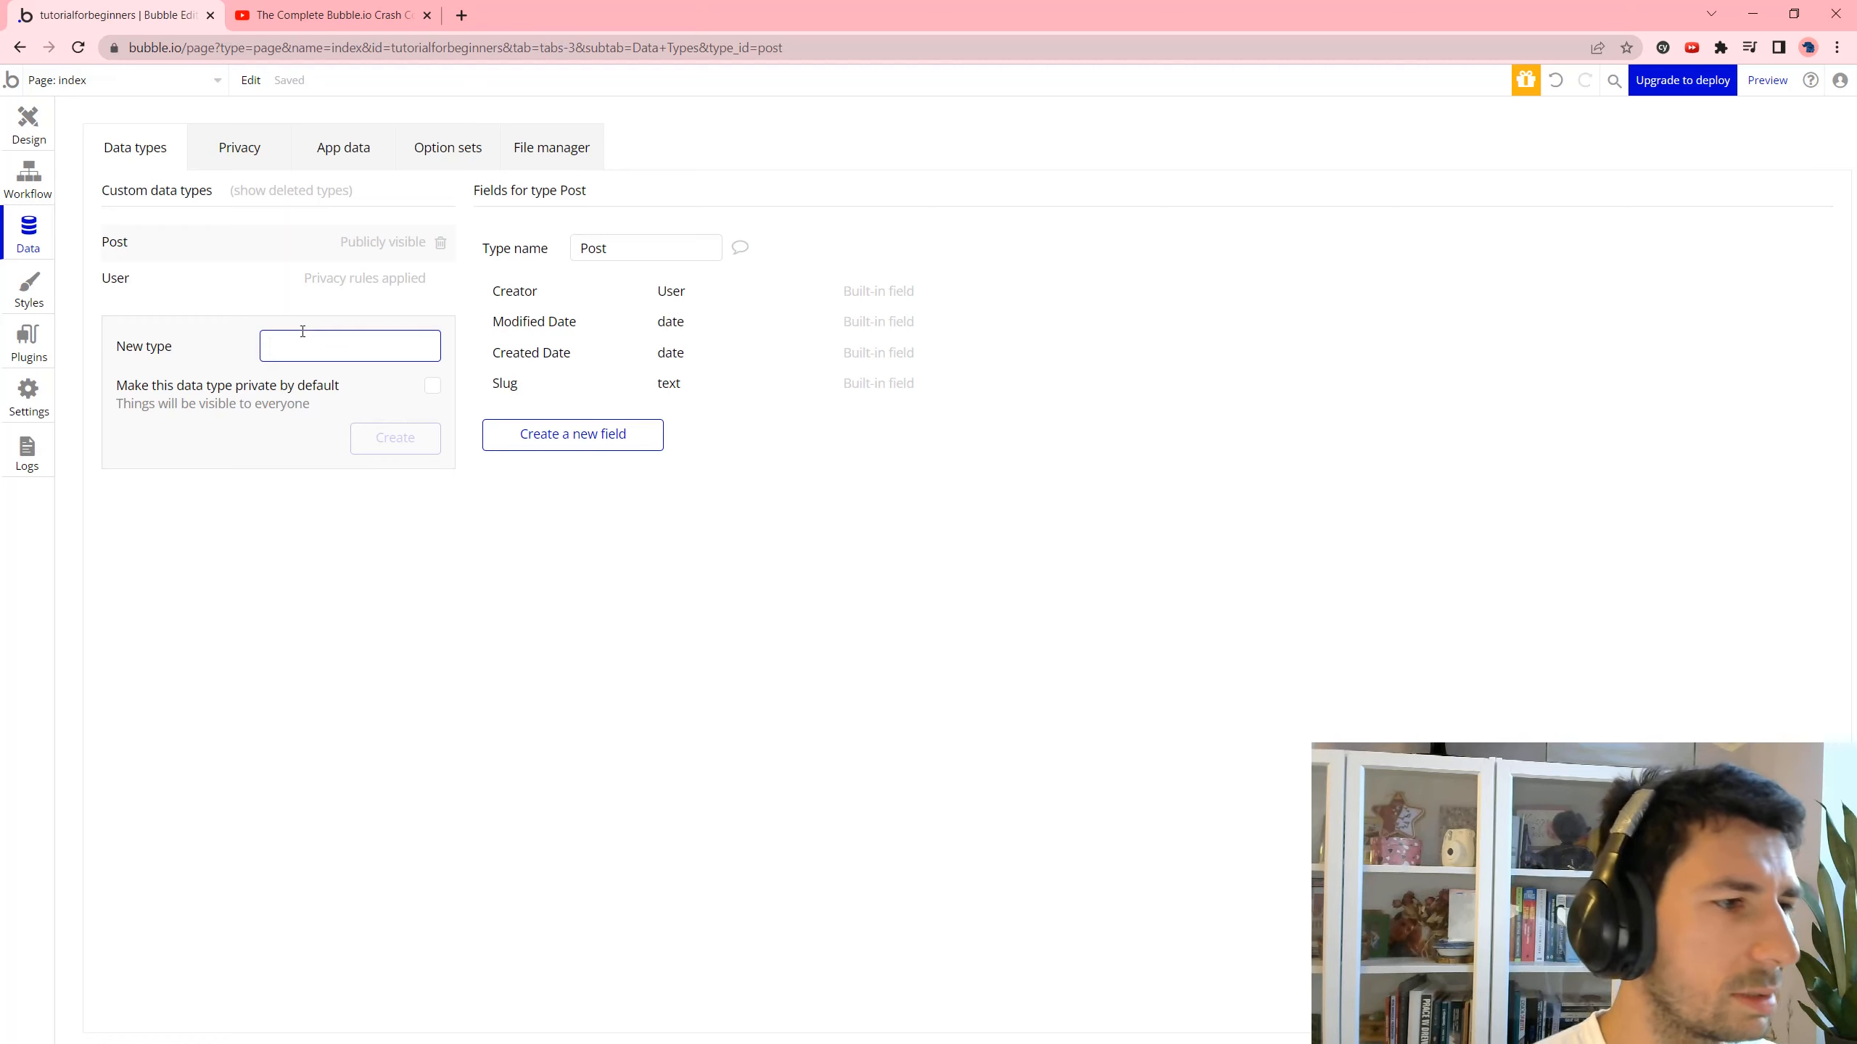
text(Pos)
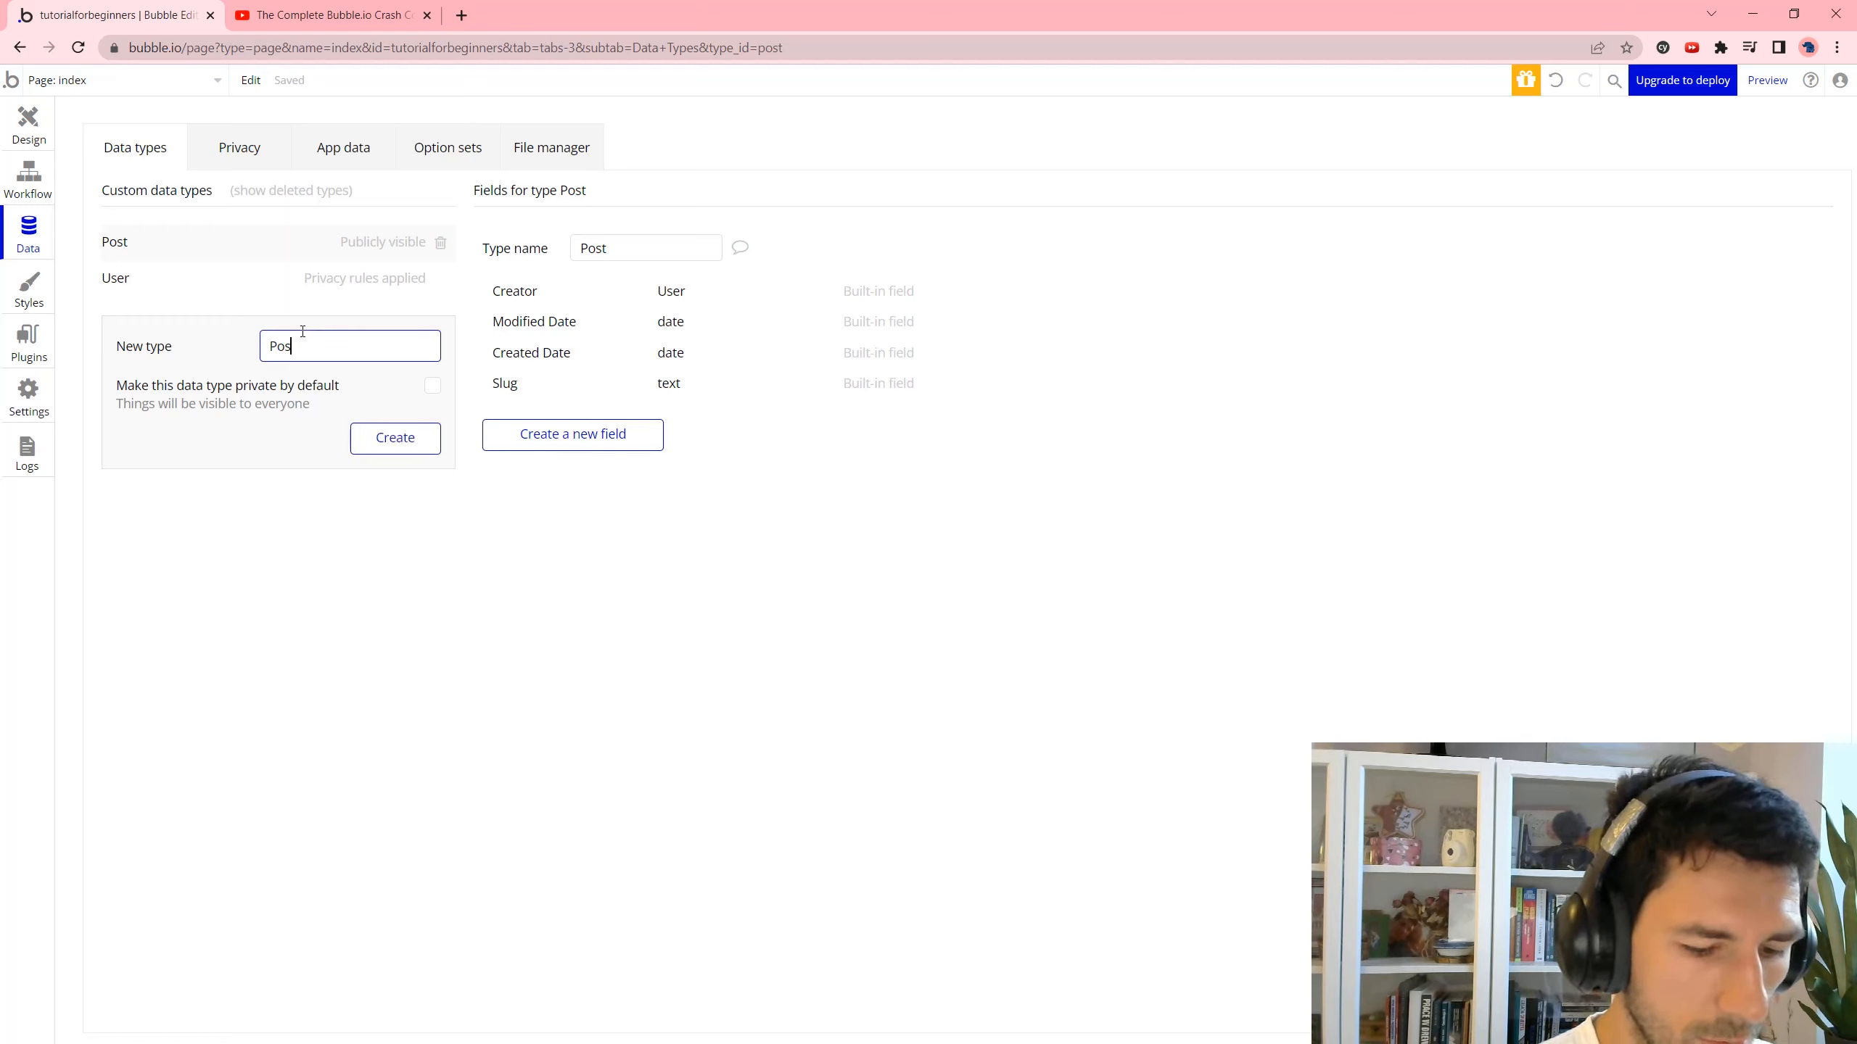
text(tContent)
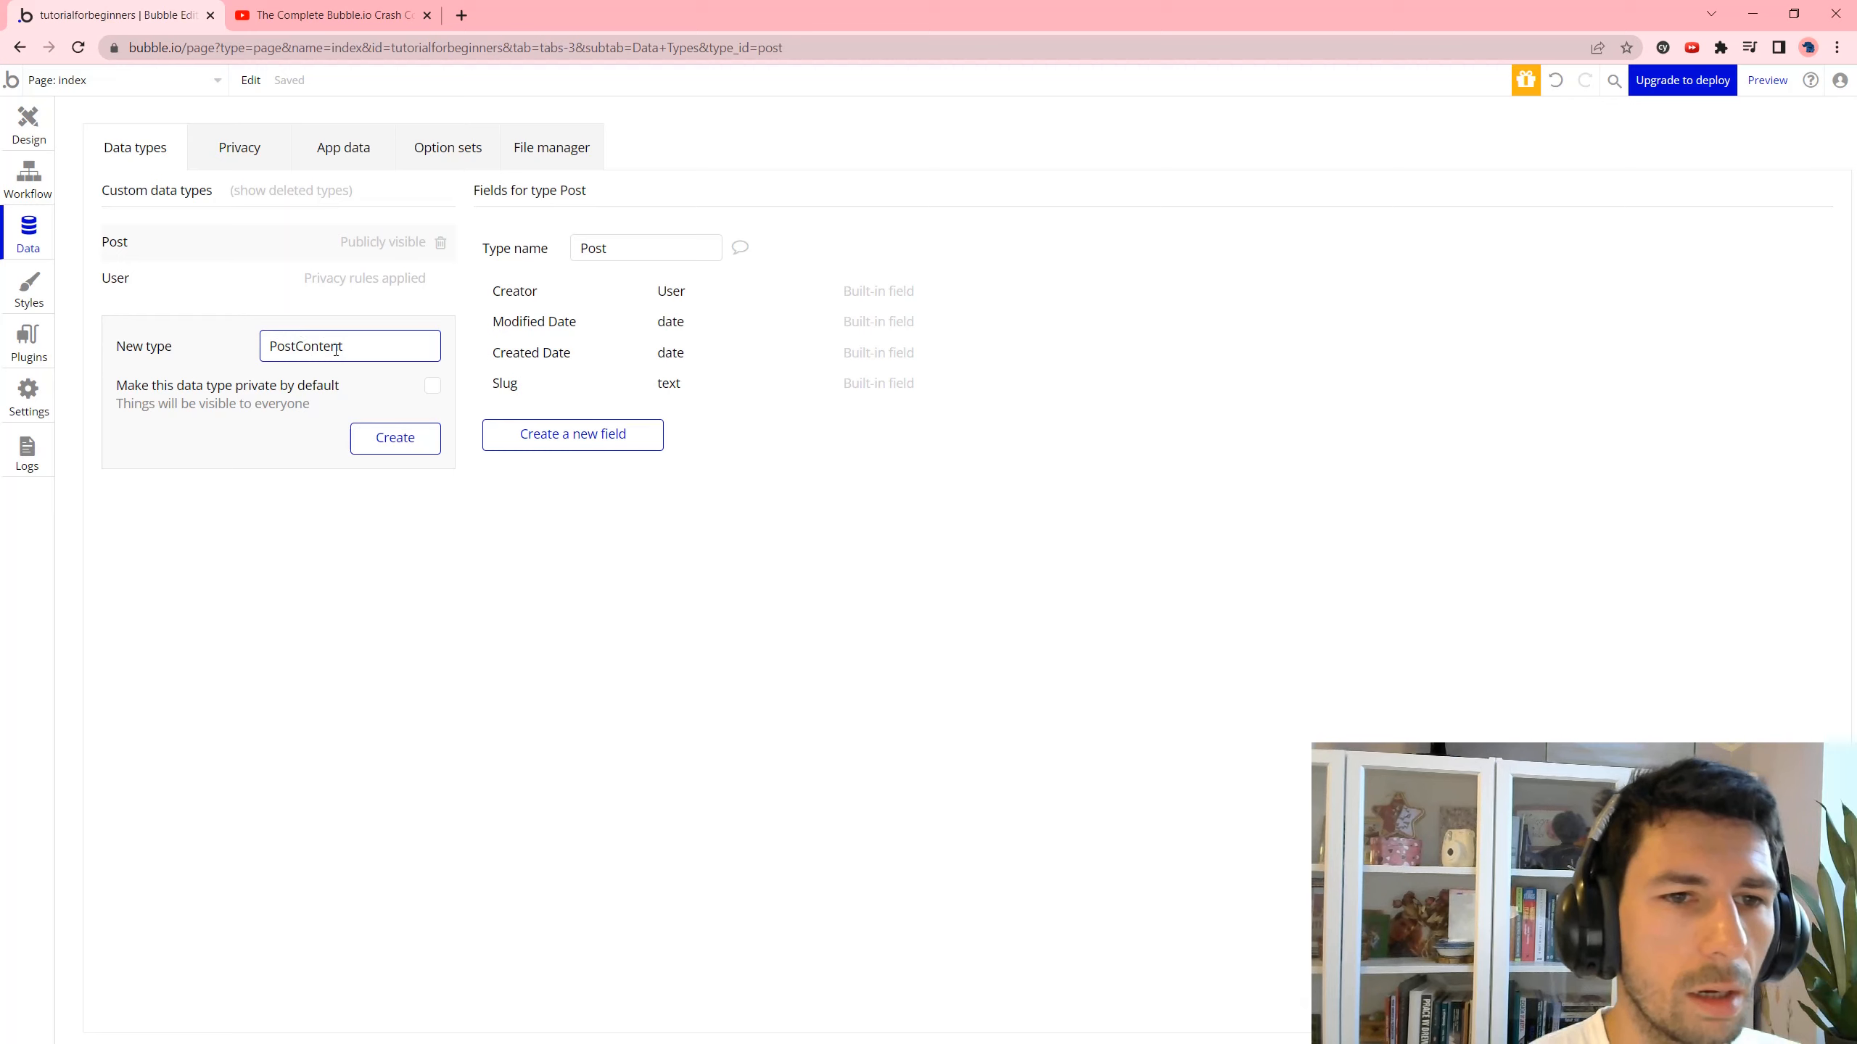
click(391, 437)
Create a new custom data type named Comment, and open the fields of the Post data type.
click(301, 380)
text(Co)
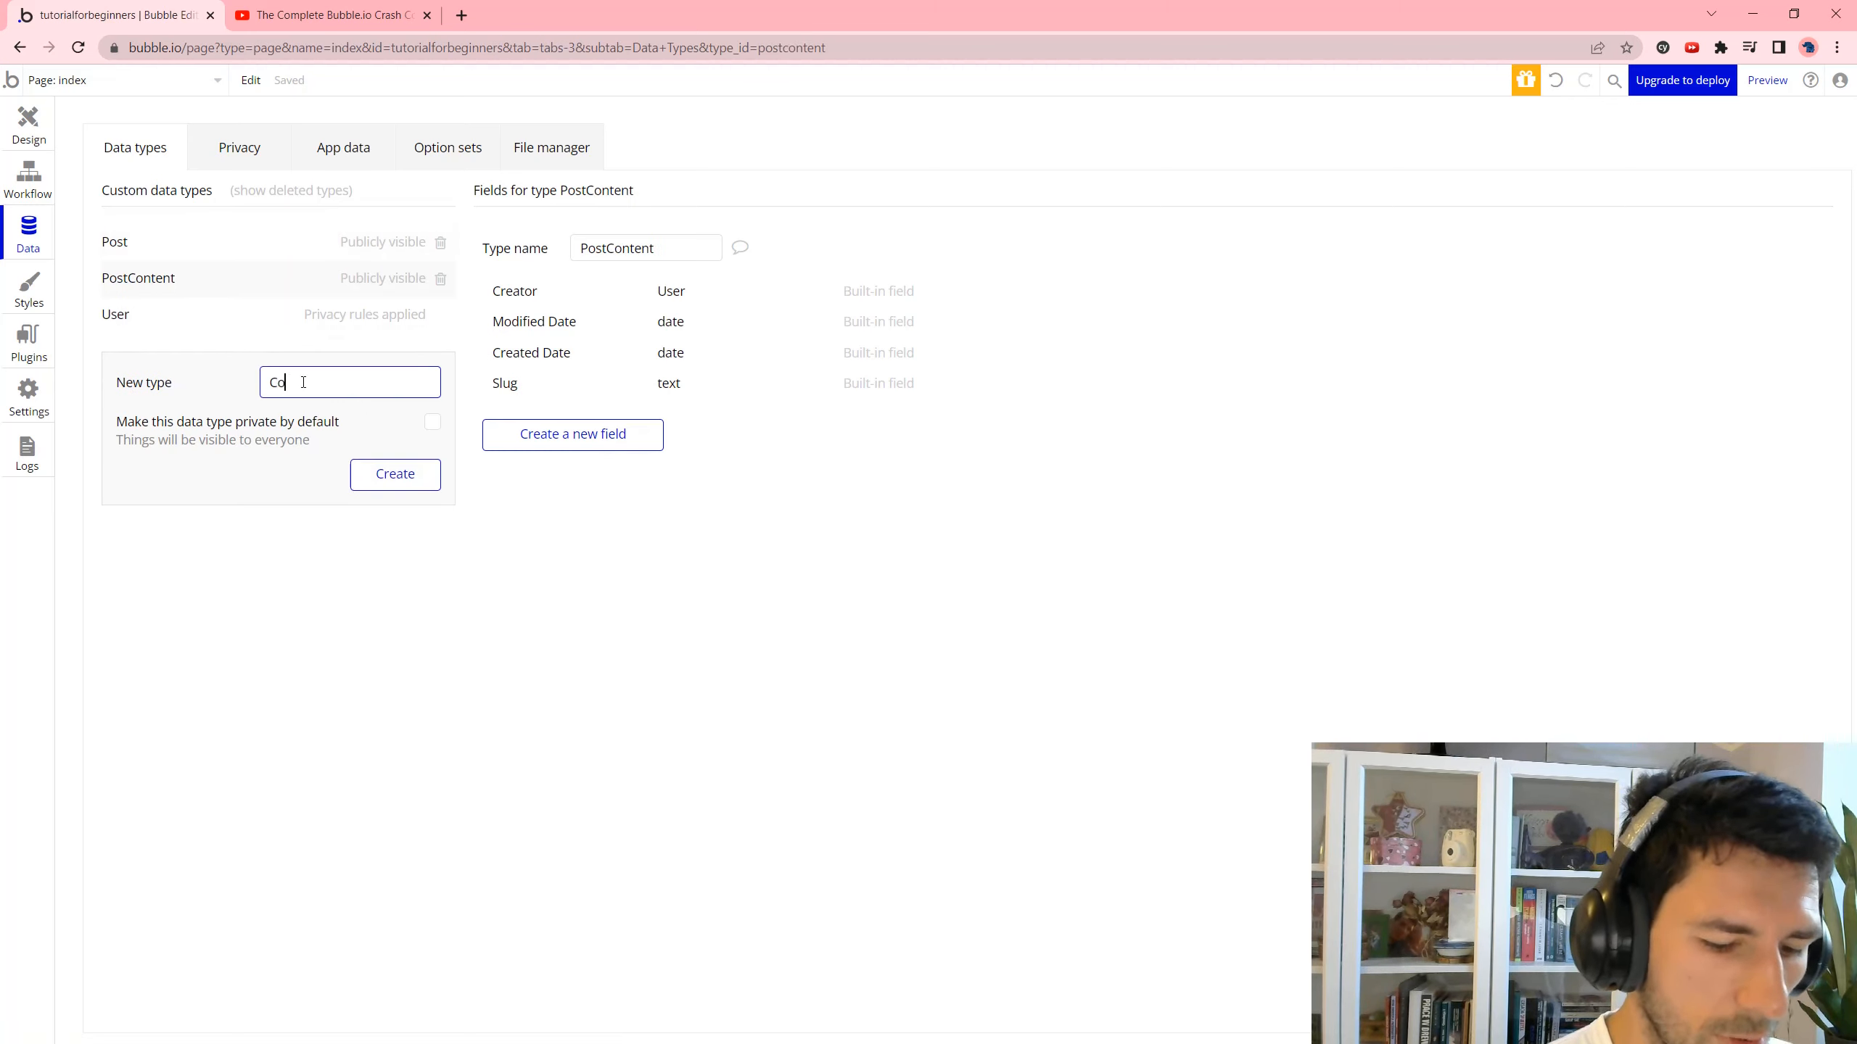
text(mment)
click(402, 477)
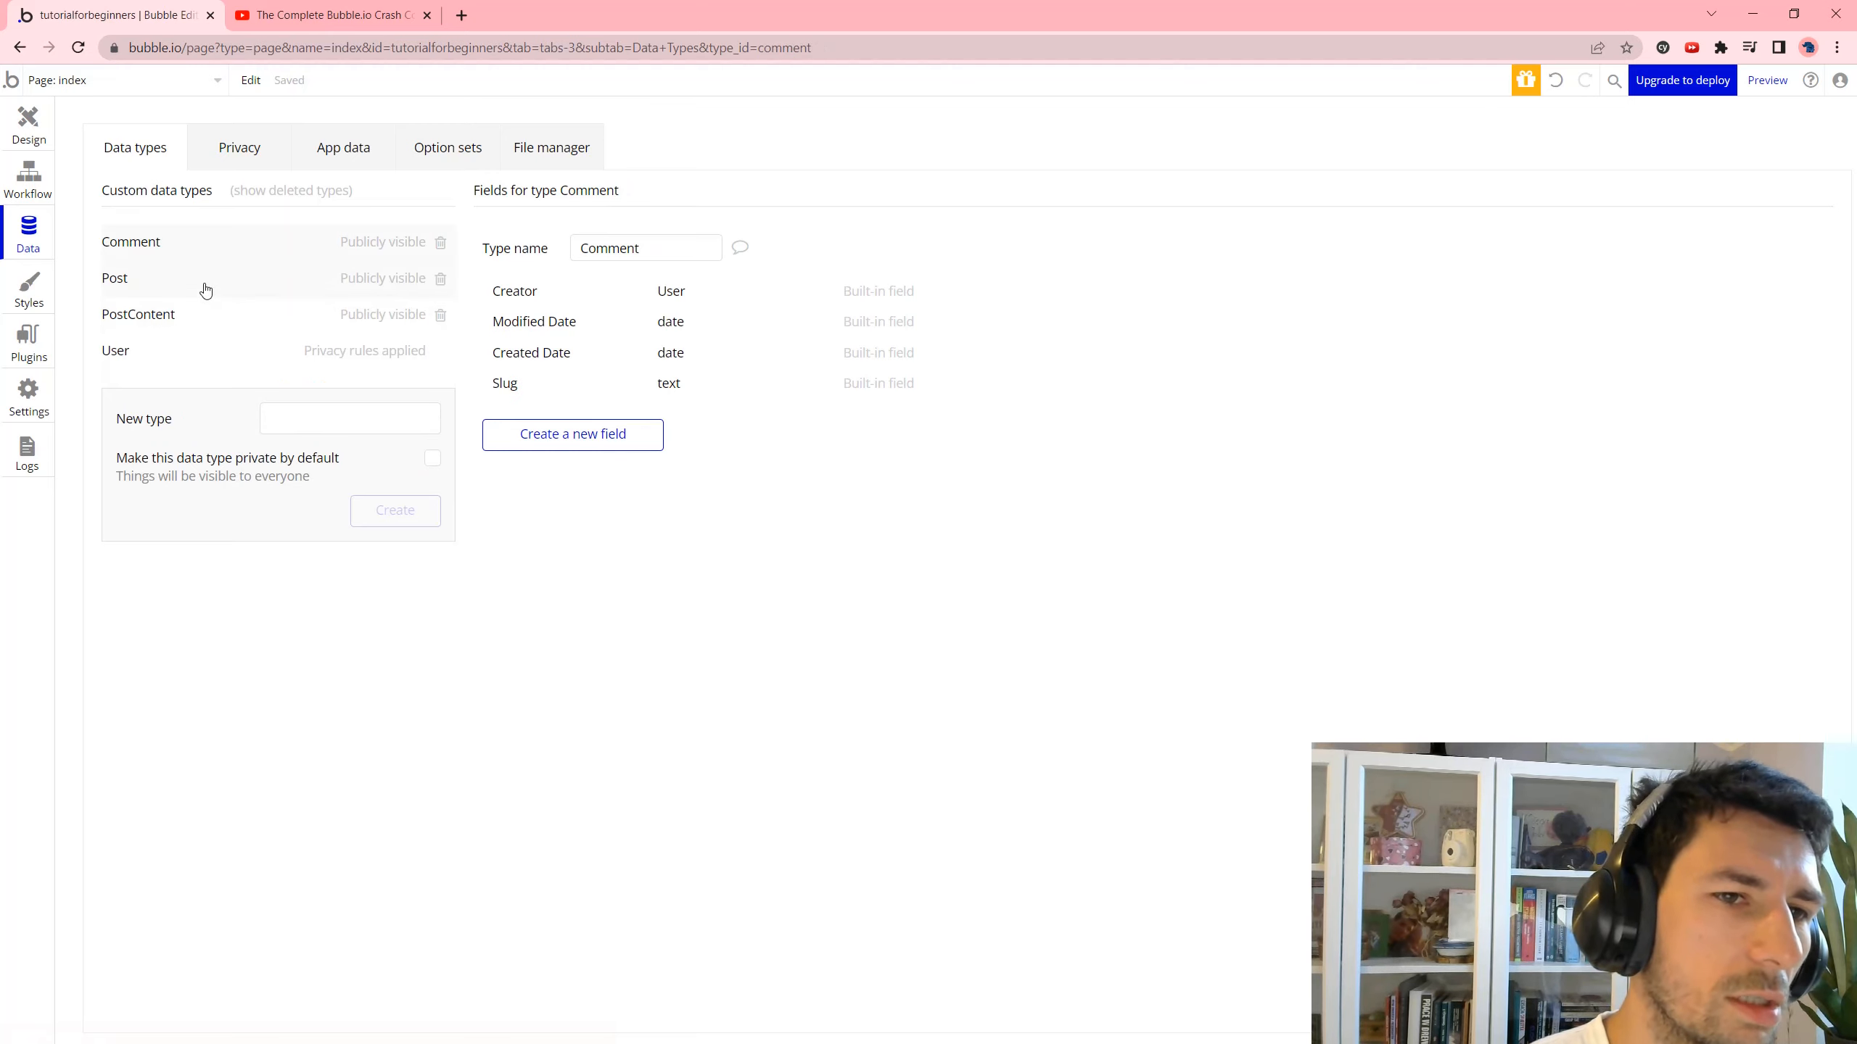
click(202, 283)
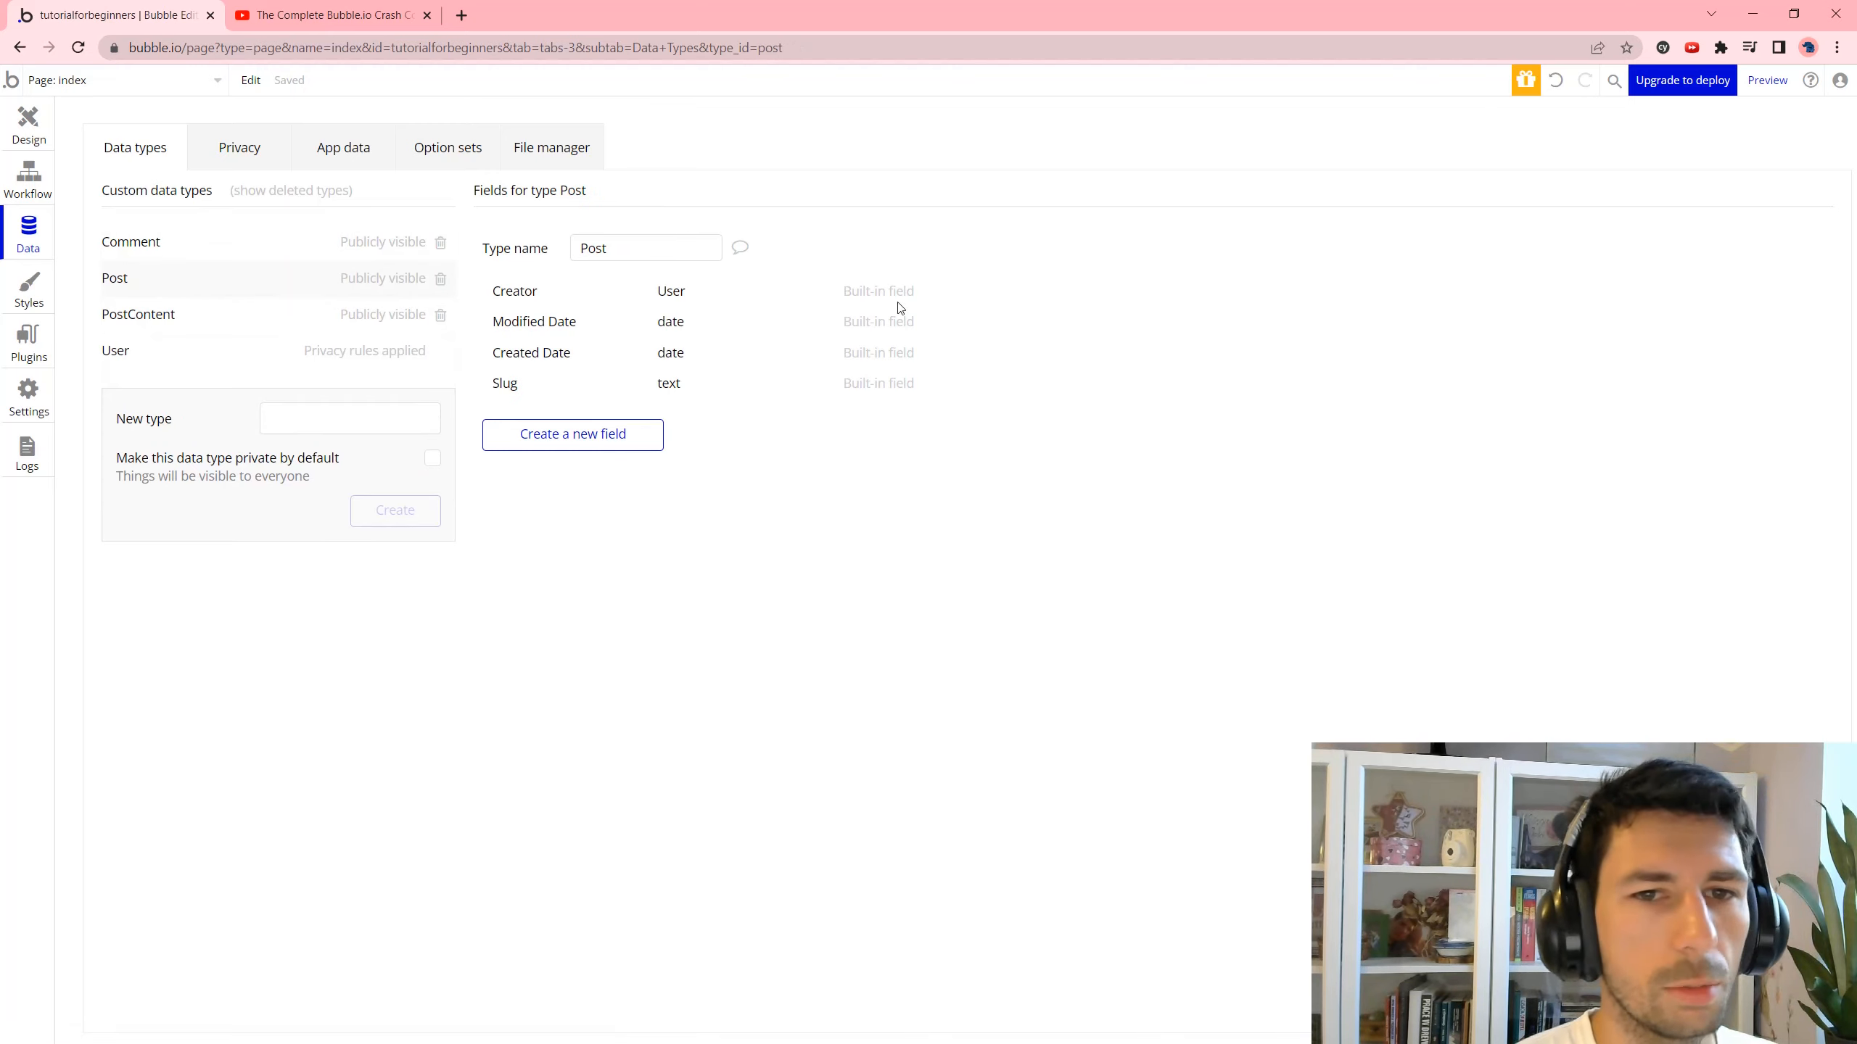
click(541, 441)
text(C)
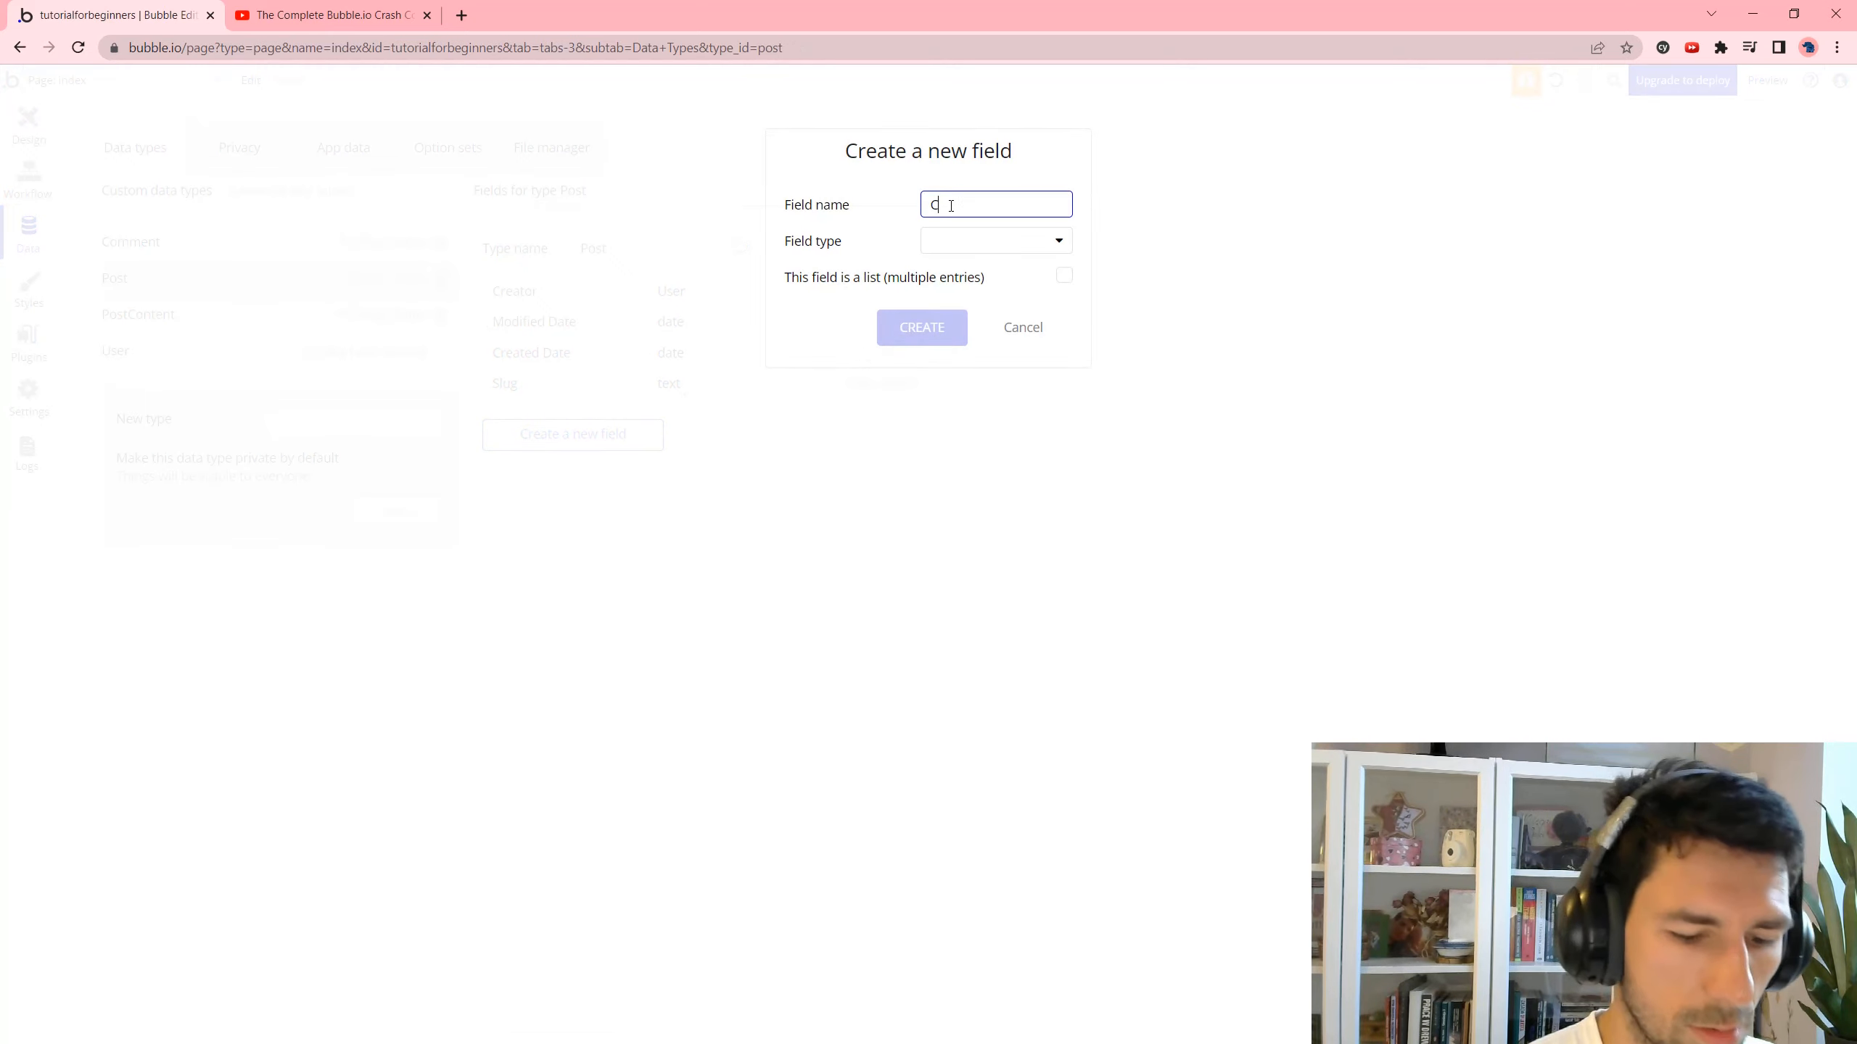
text(aption)
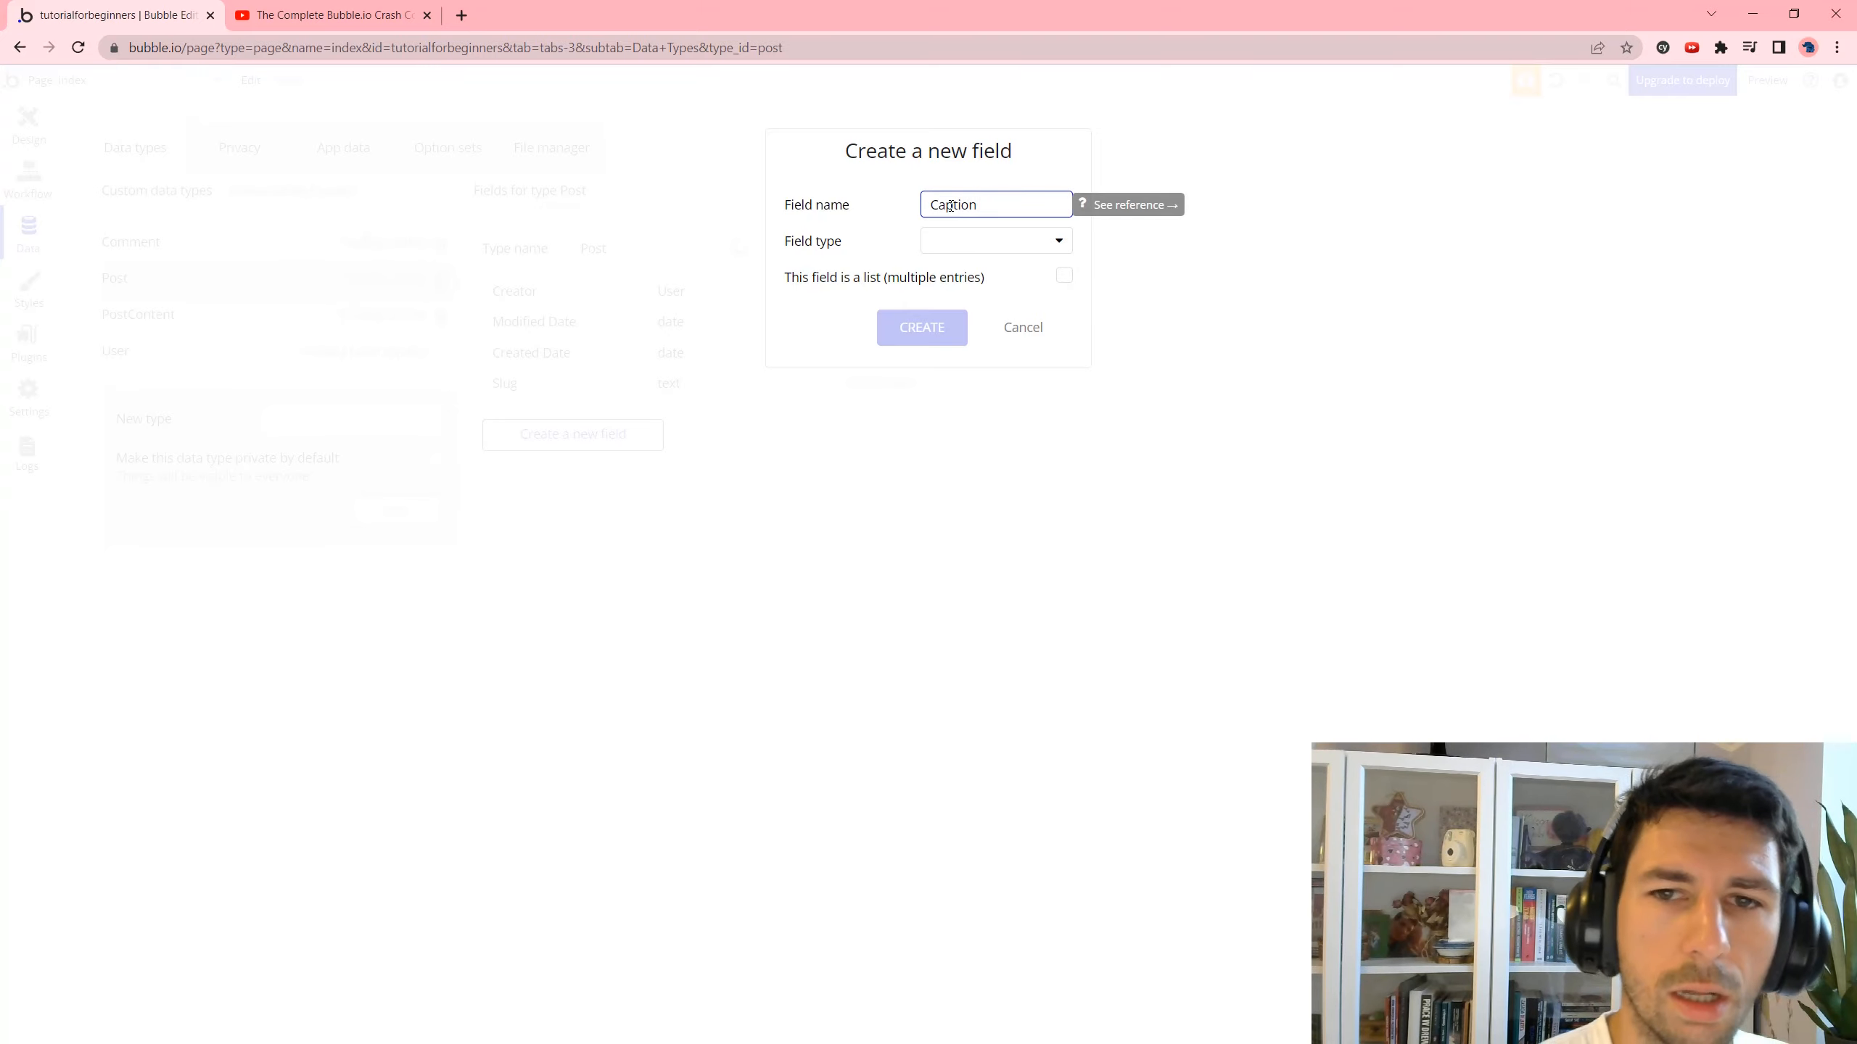
click(1022, 327)
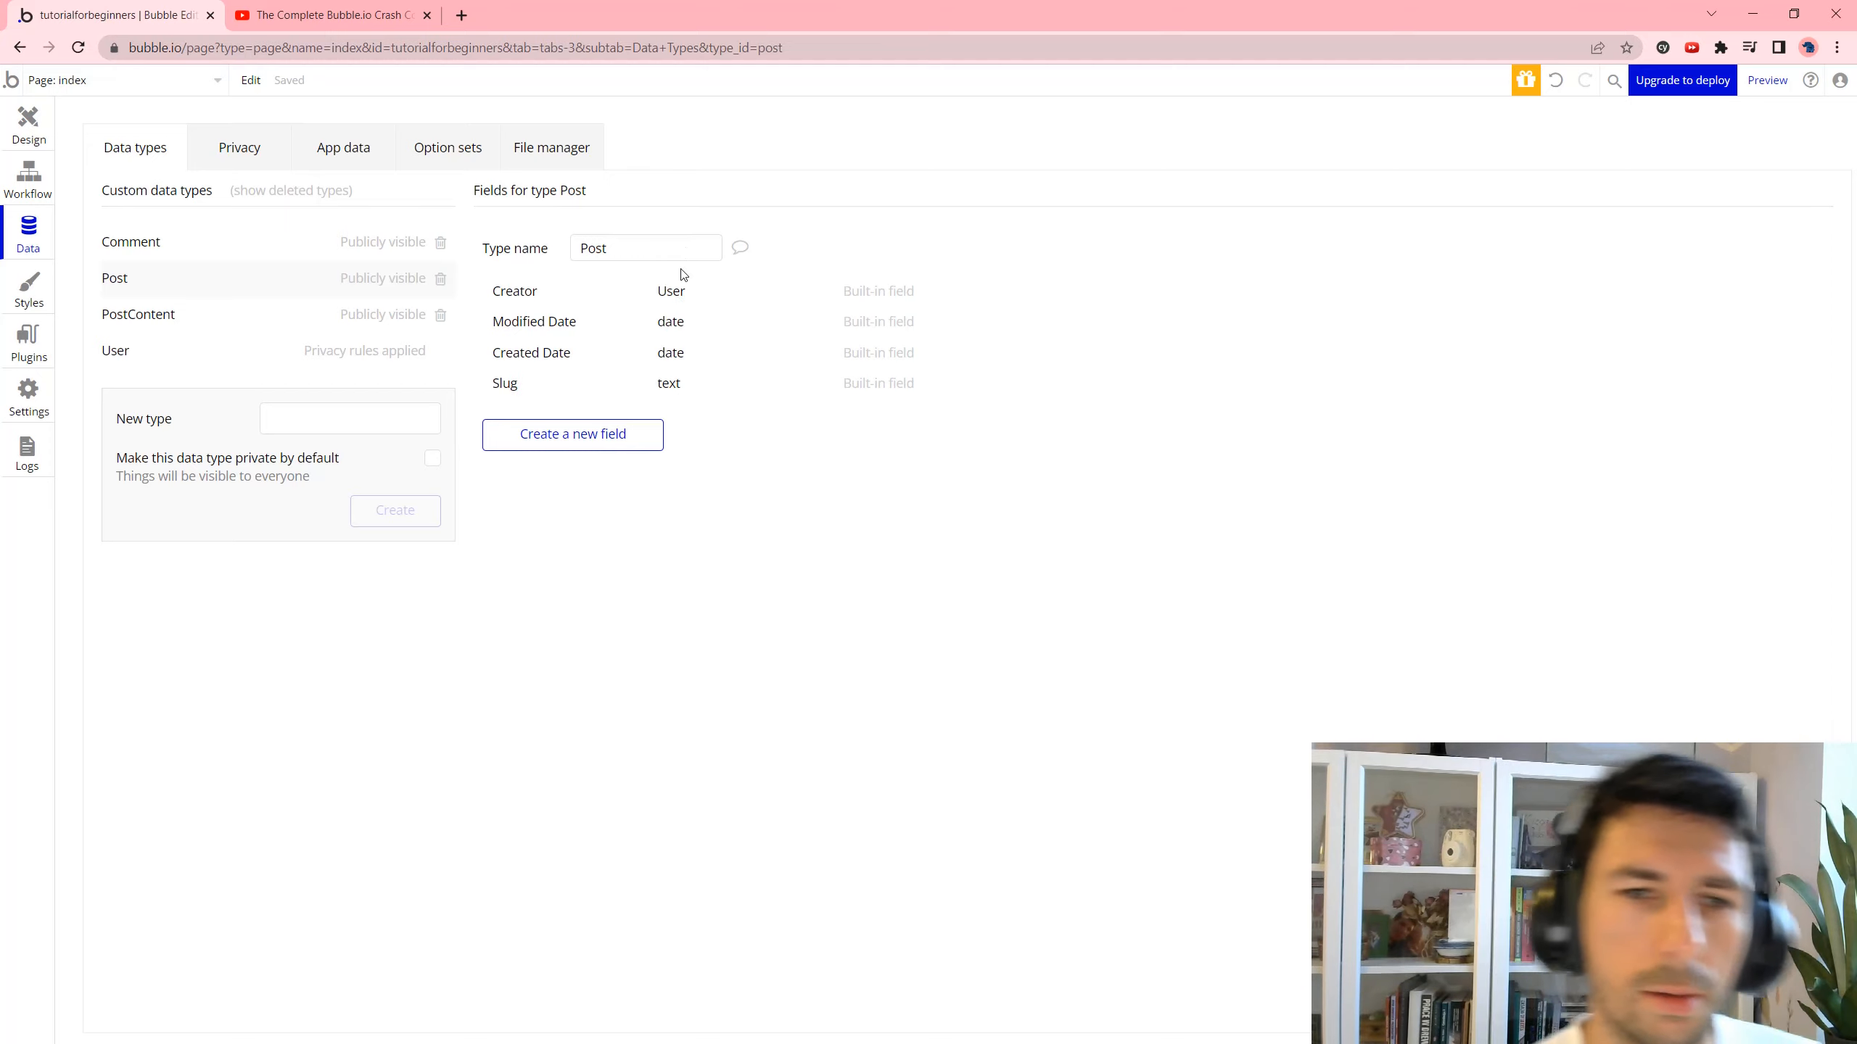
Add a Caption field of type text to the Post data type.
click(620, 446)
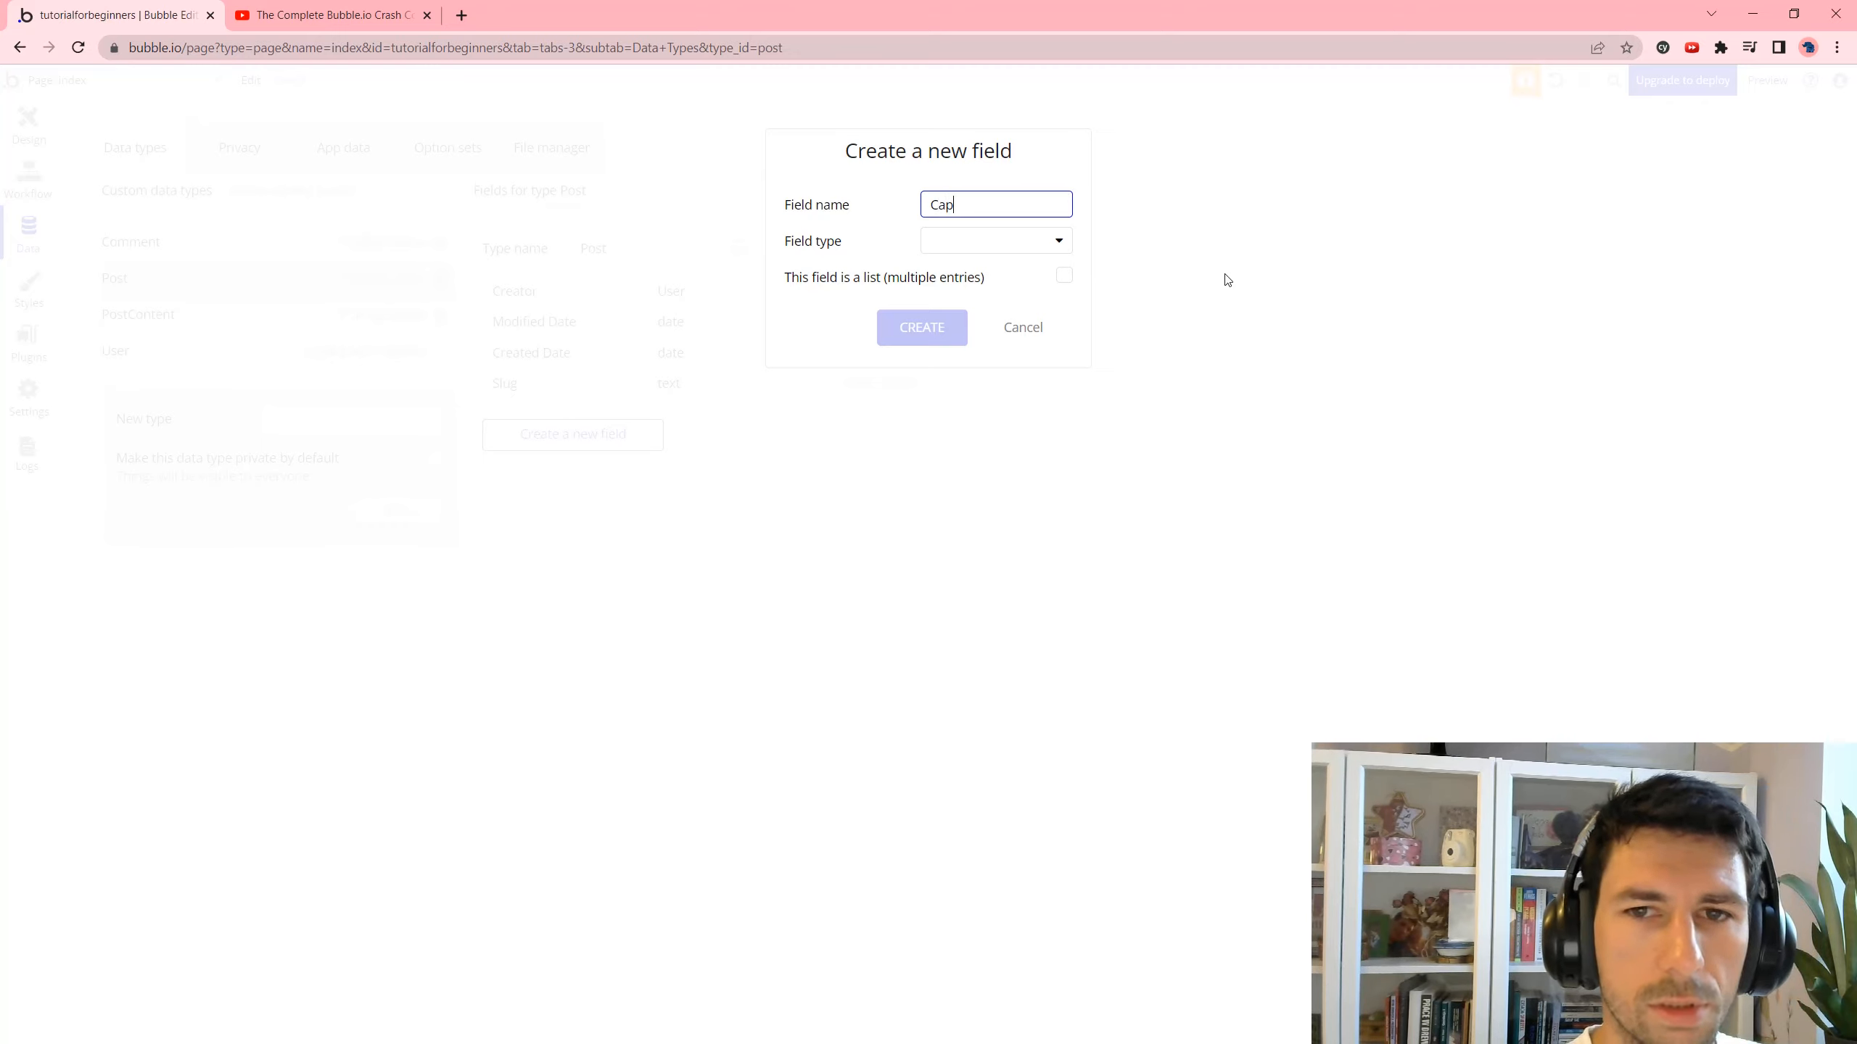
text(Caption)
click(1058, 241)
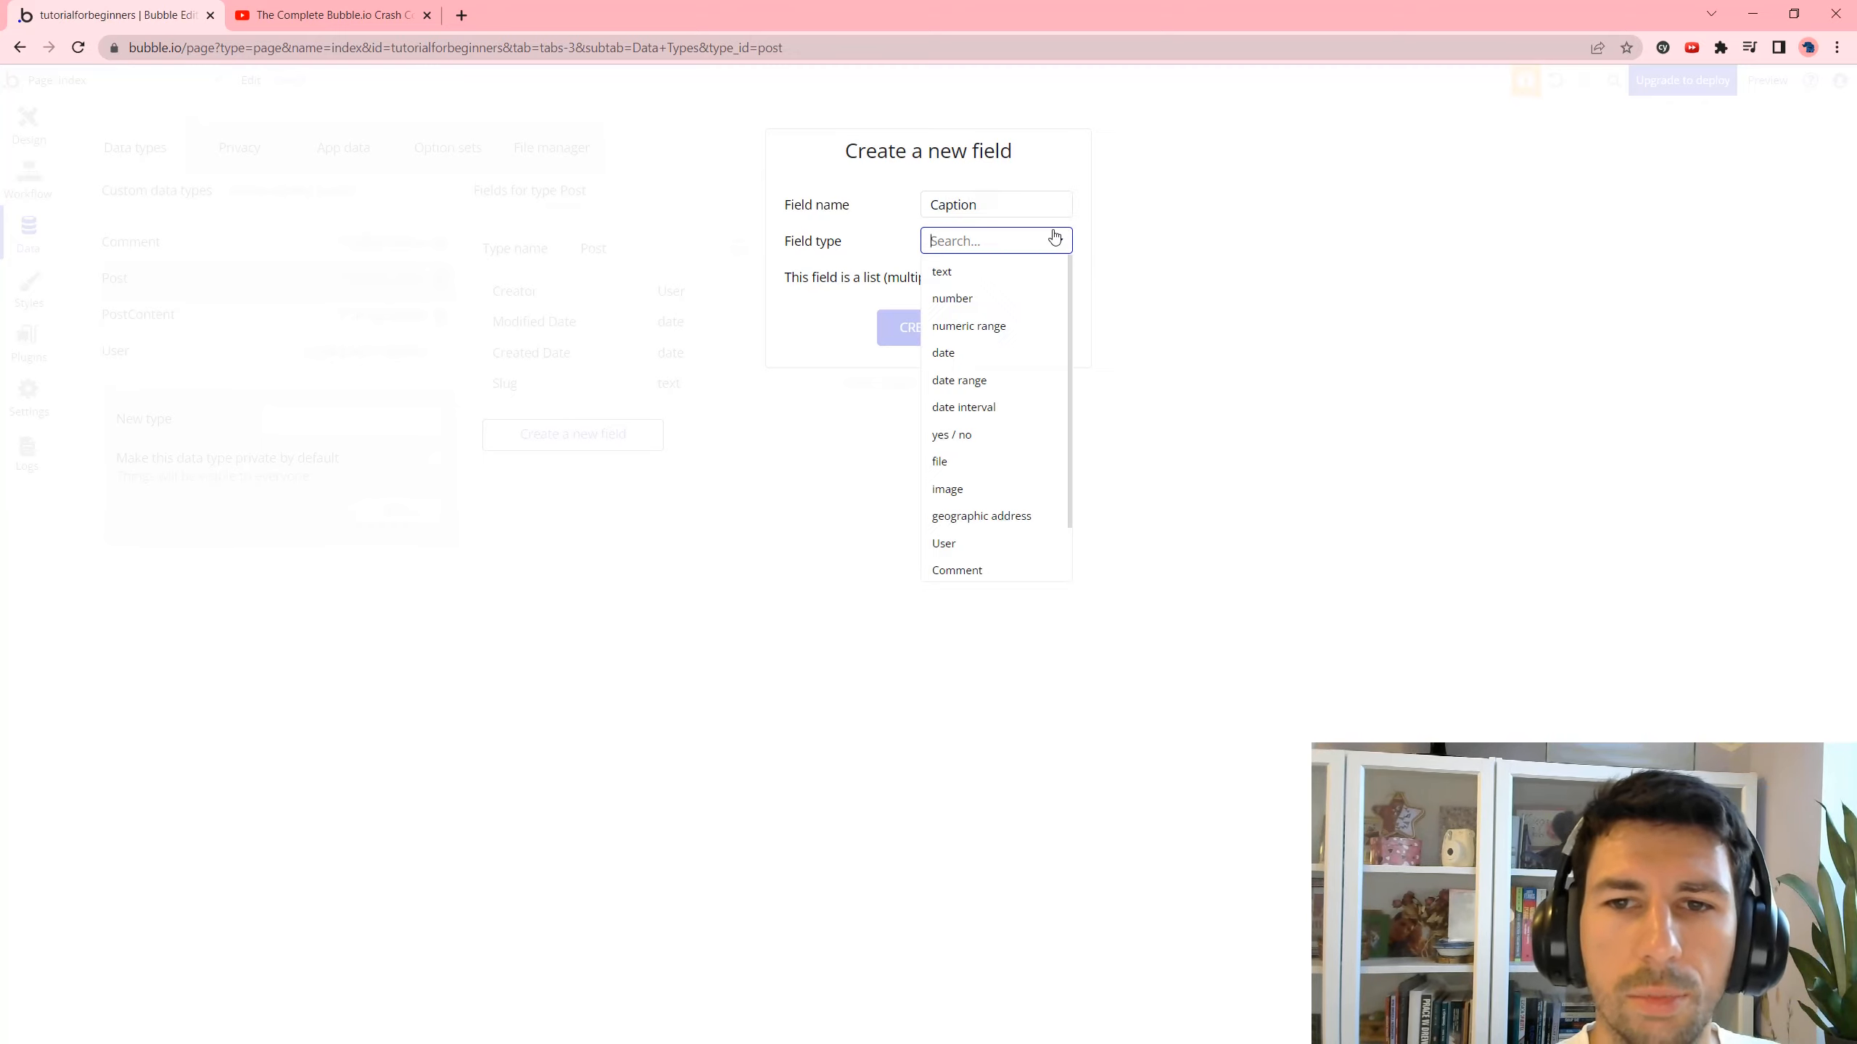
click(946, 271)
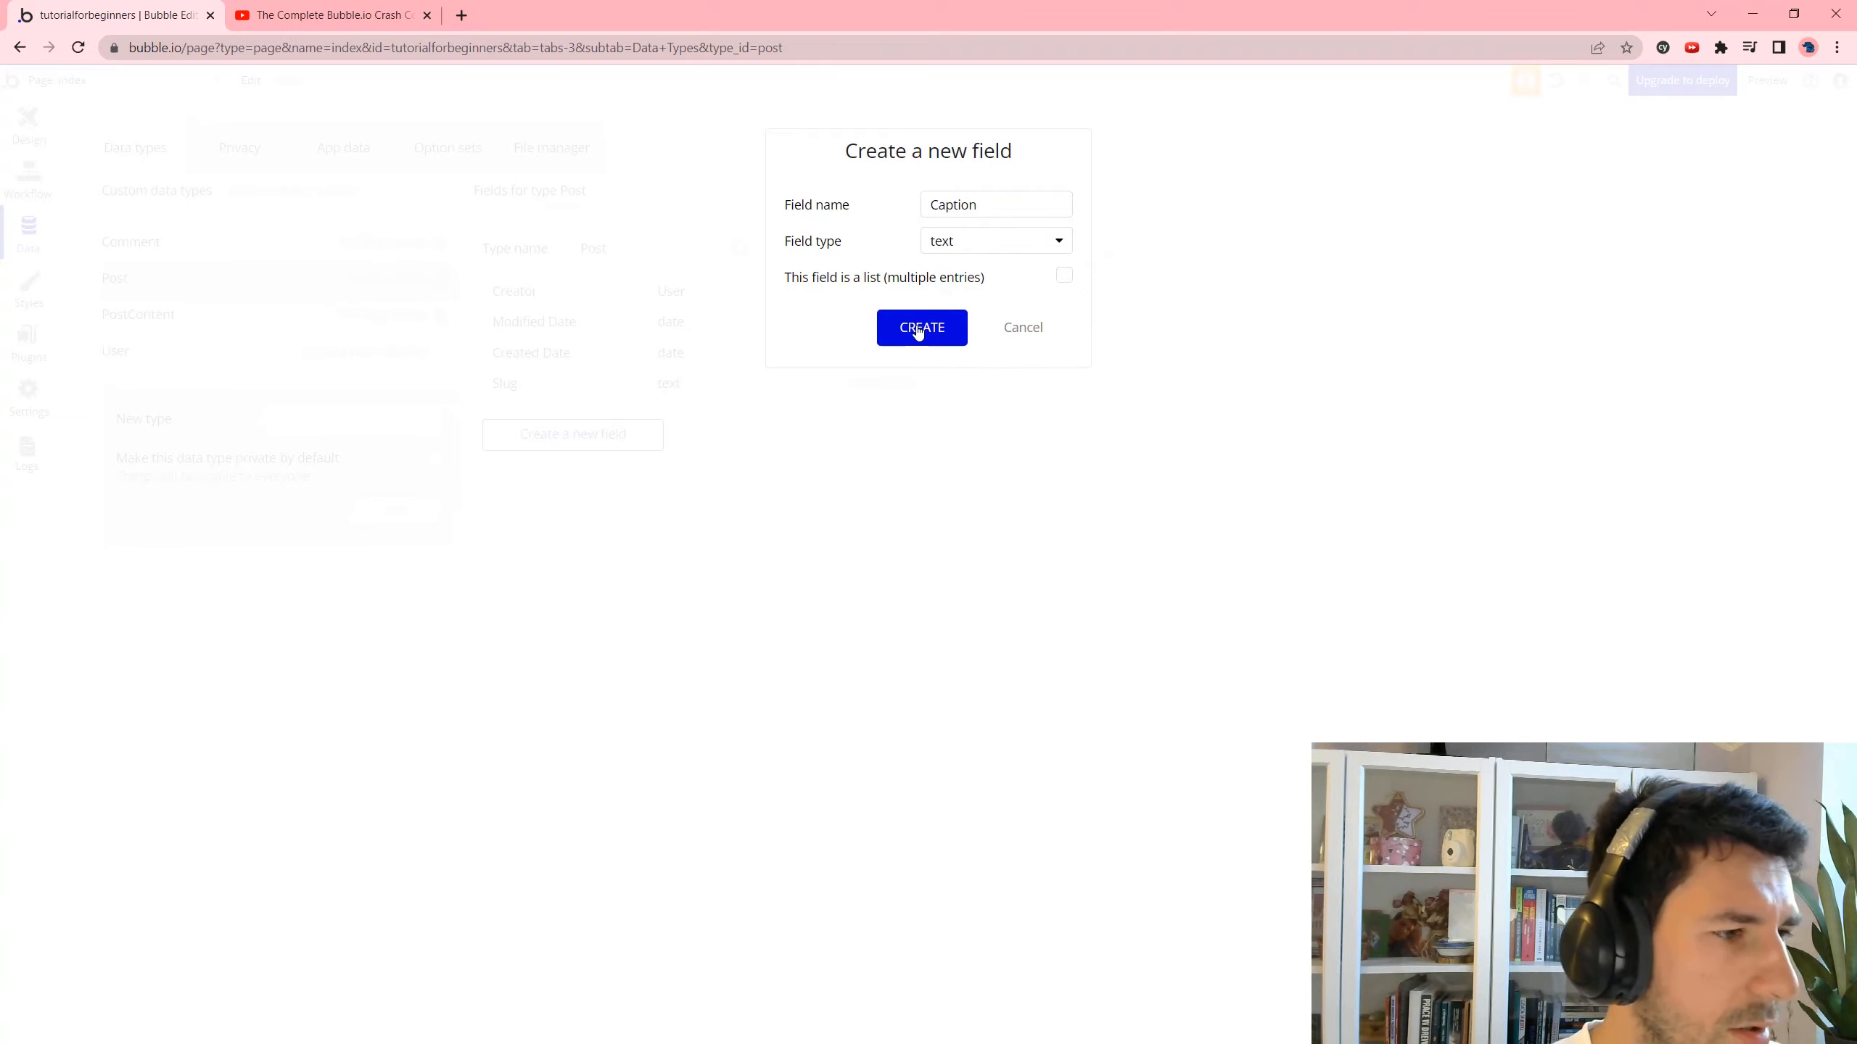
click(919, 332)
Add a Likes field to the Post data type that holds a list of Users.
click(621, 466)
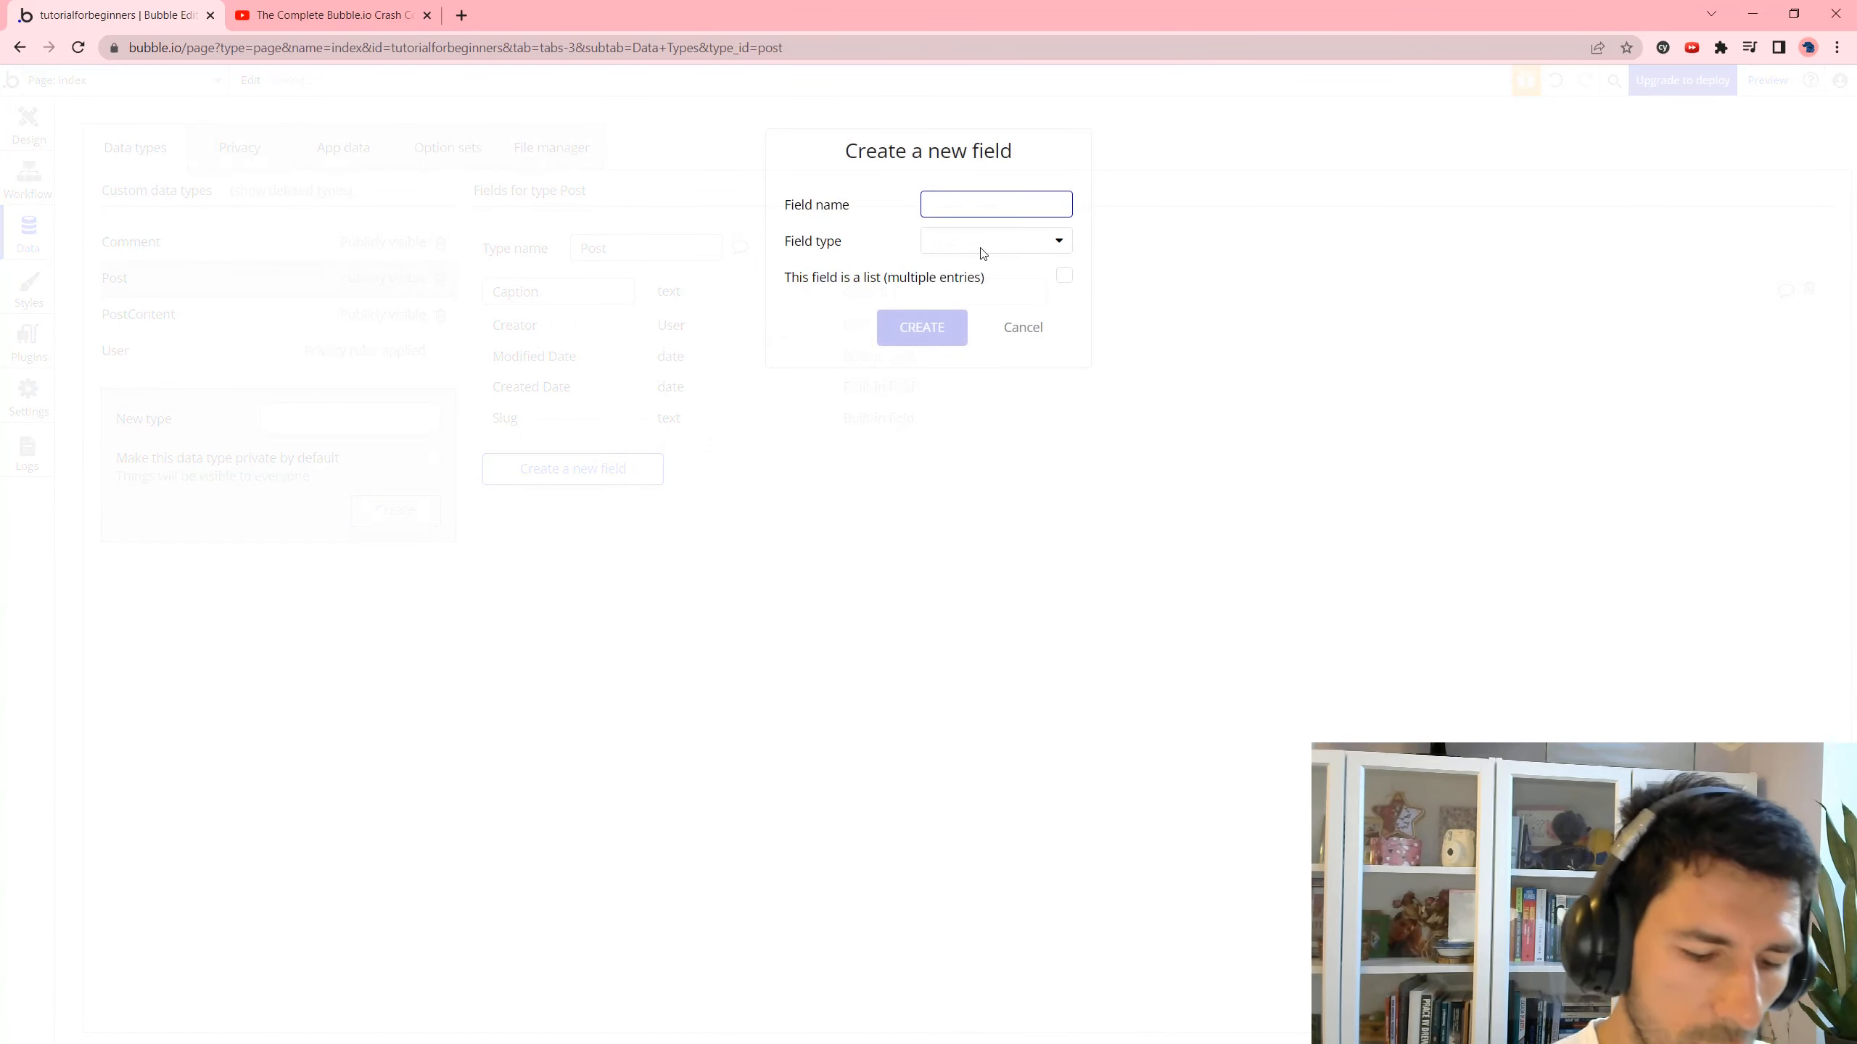
text(Likes)
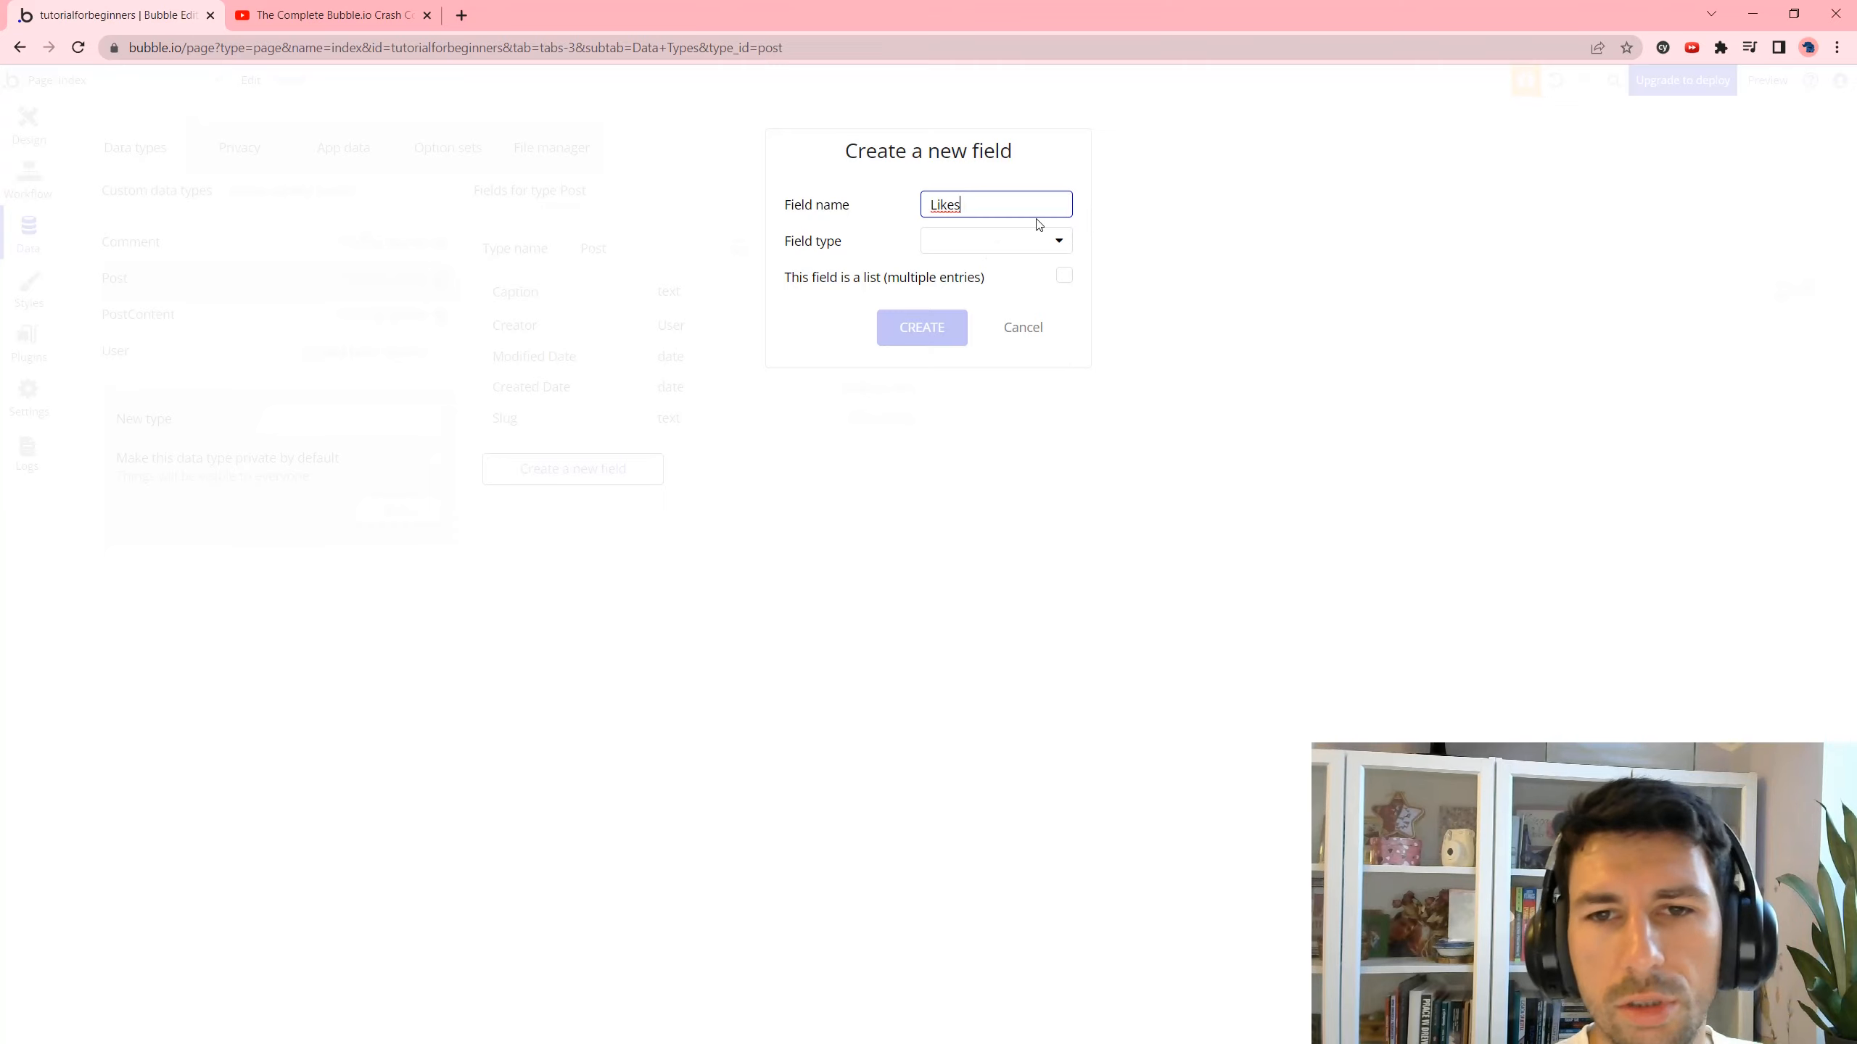
click(1015, 238)
click(961, 543)
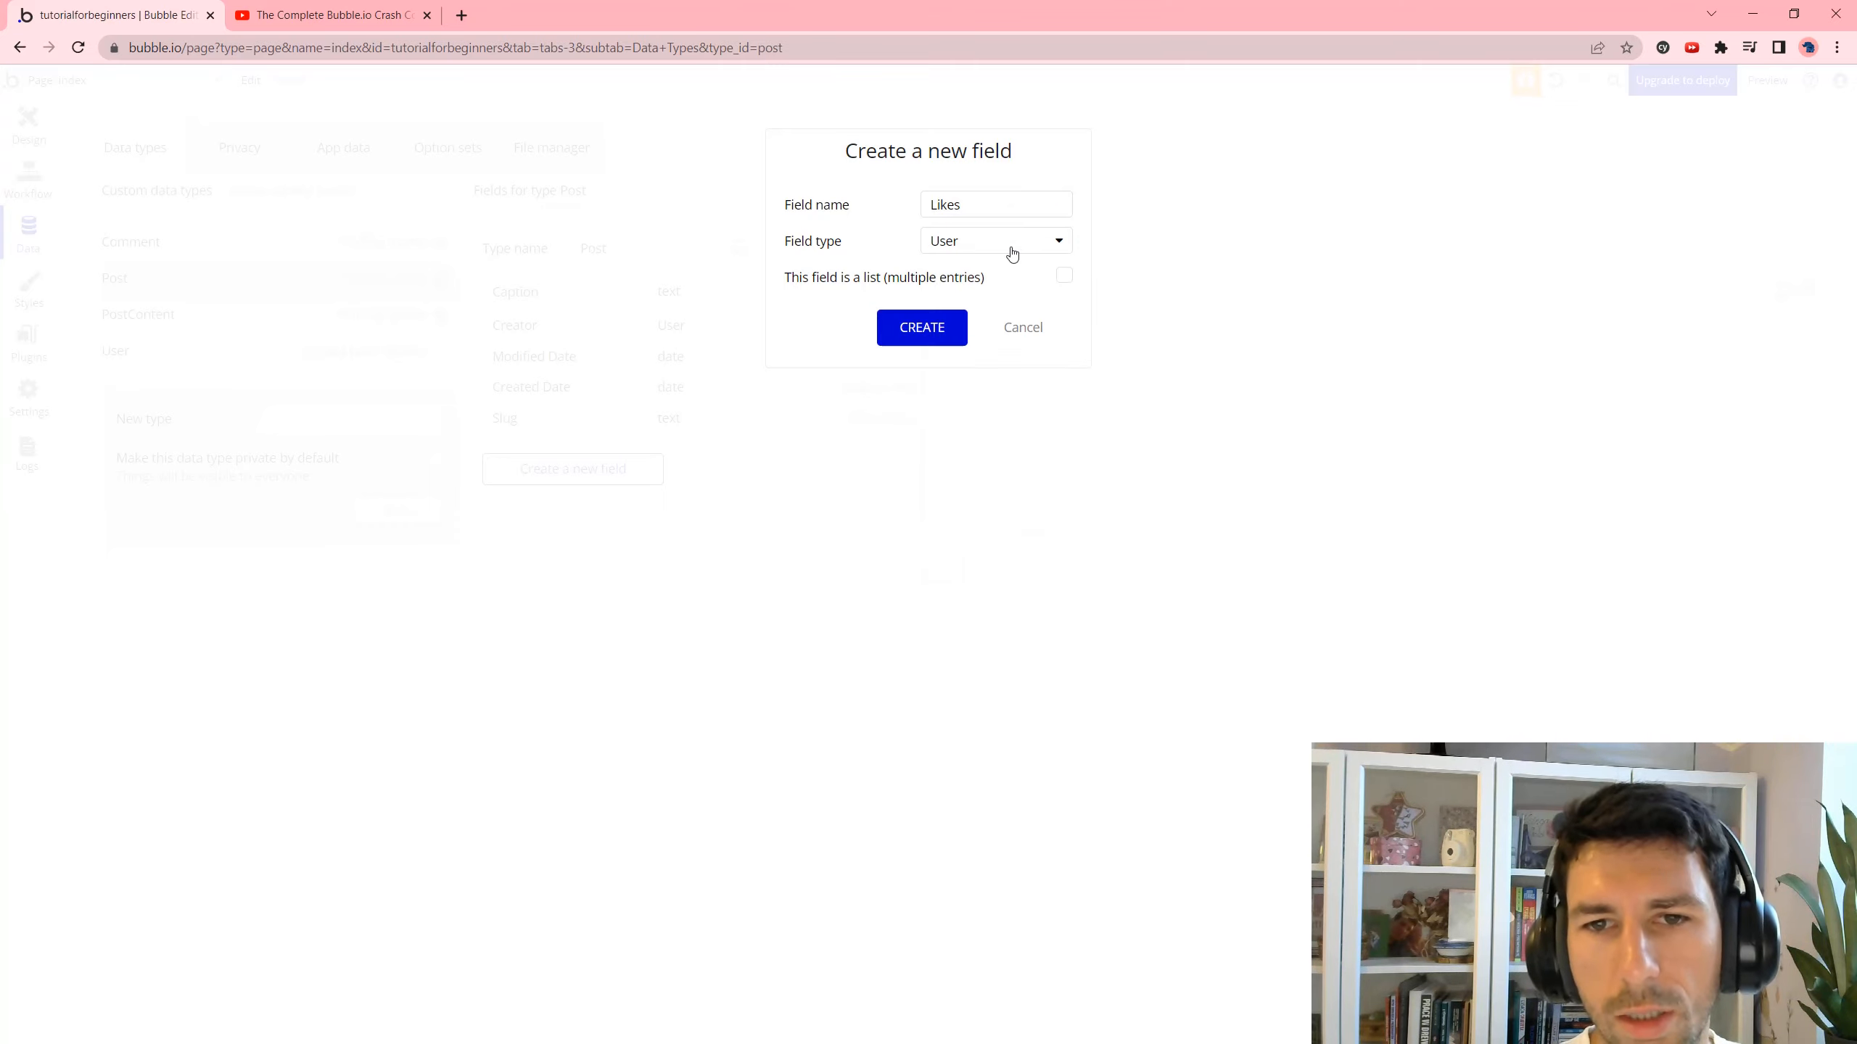
click(1063, 275)
click(945, 329)
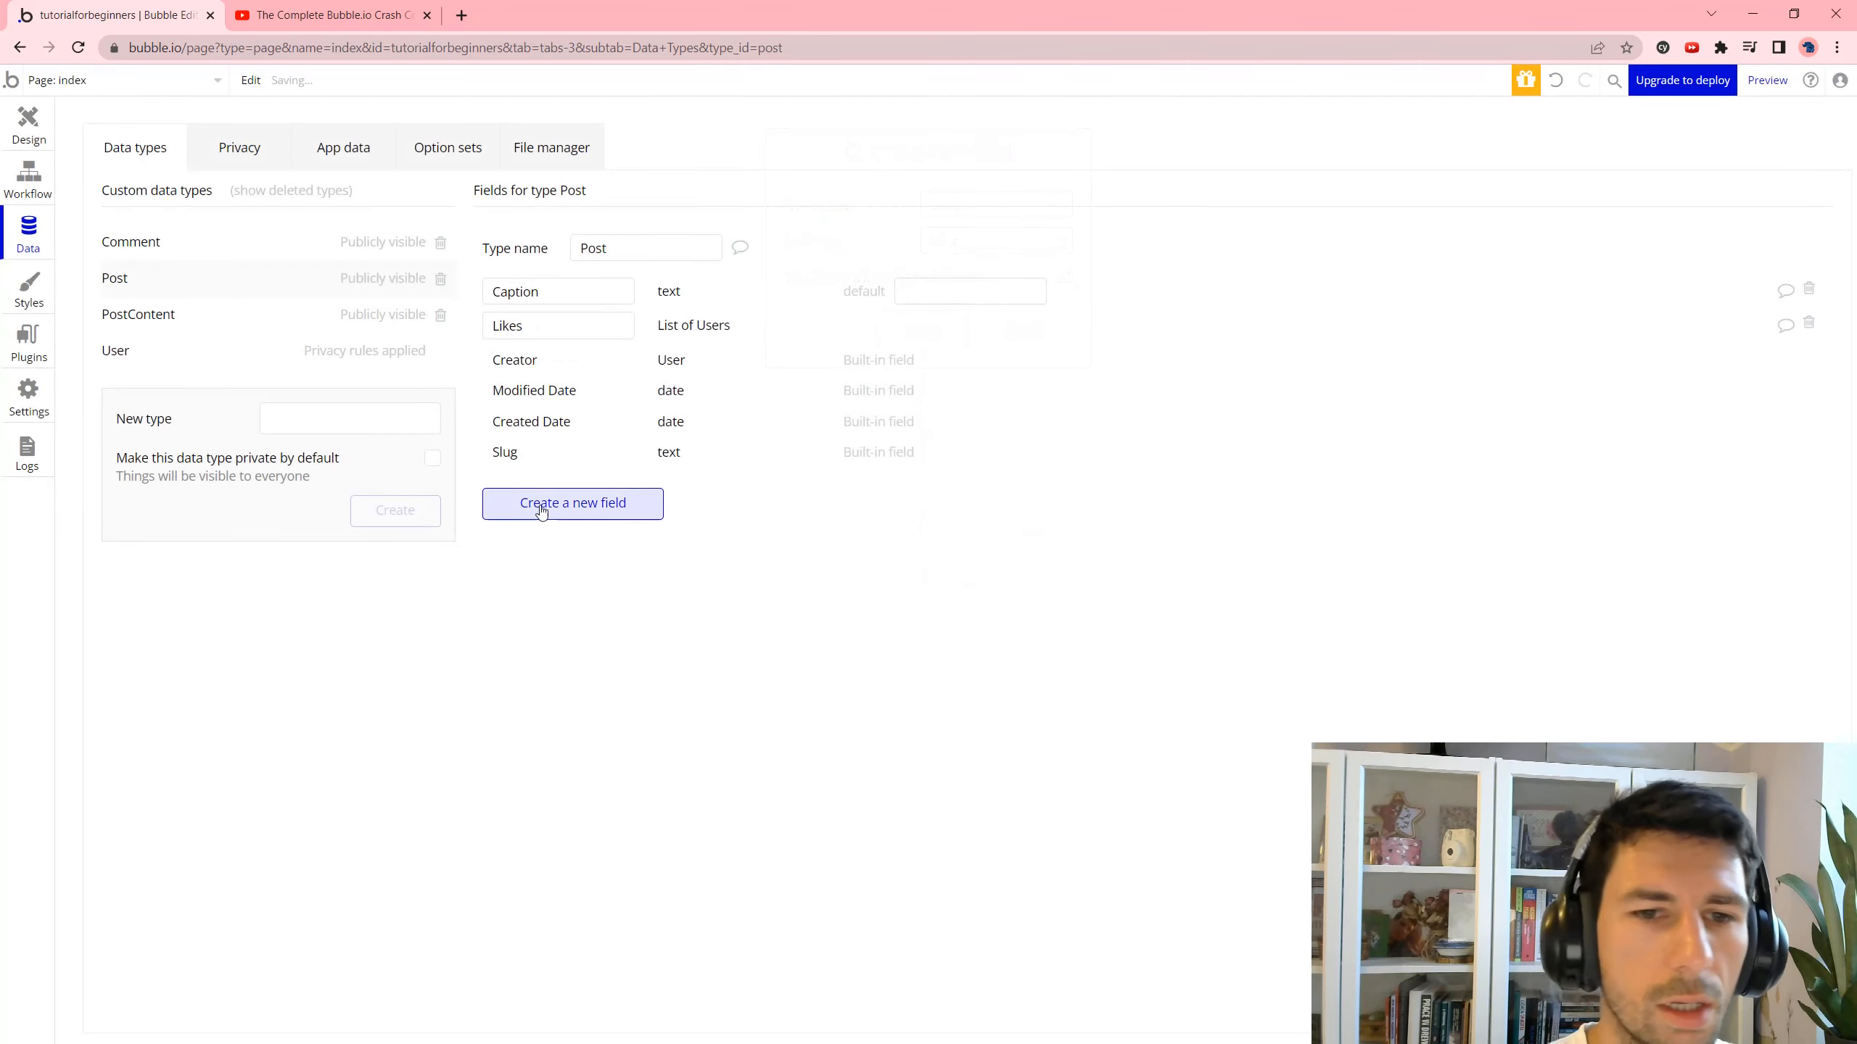
Add an Image field of type image to the PostContent data type.
click(184, 313)
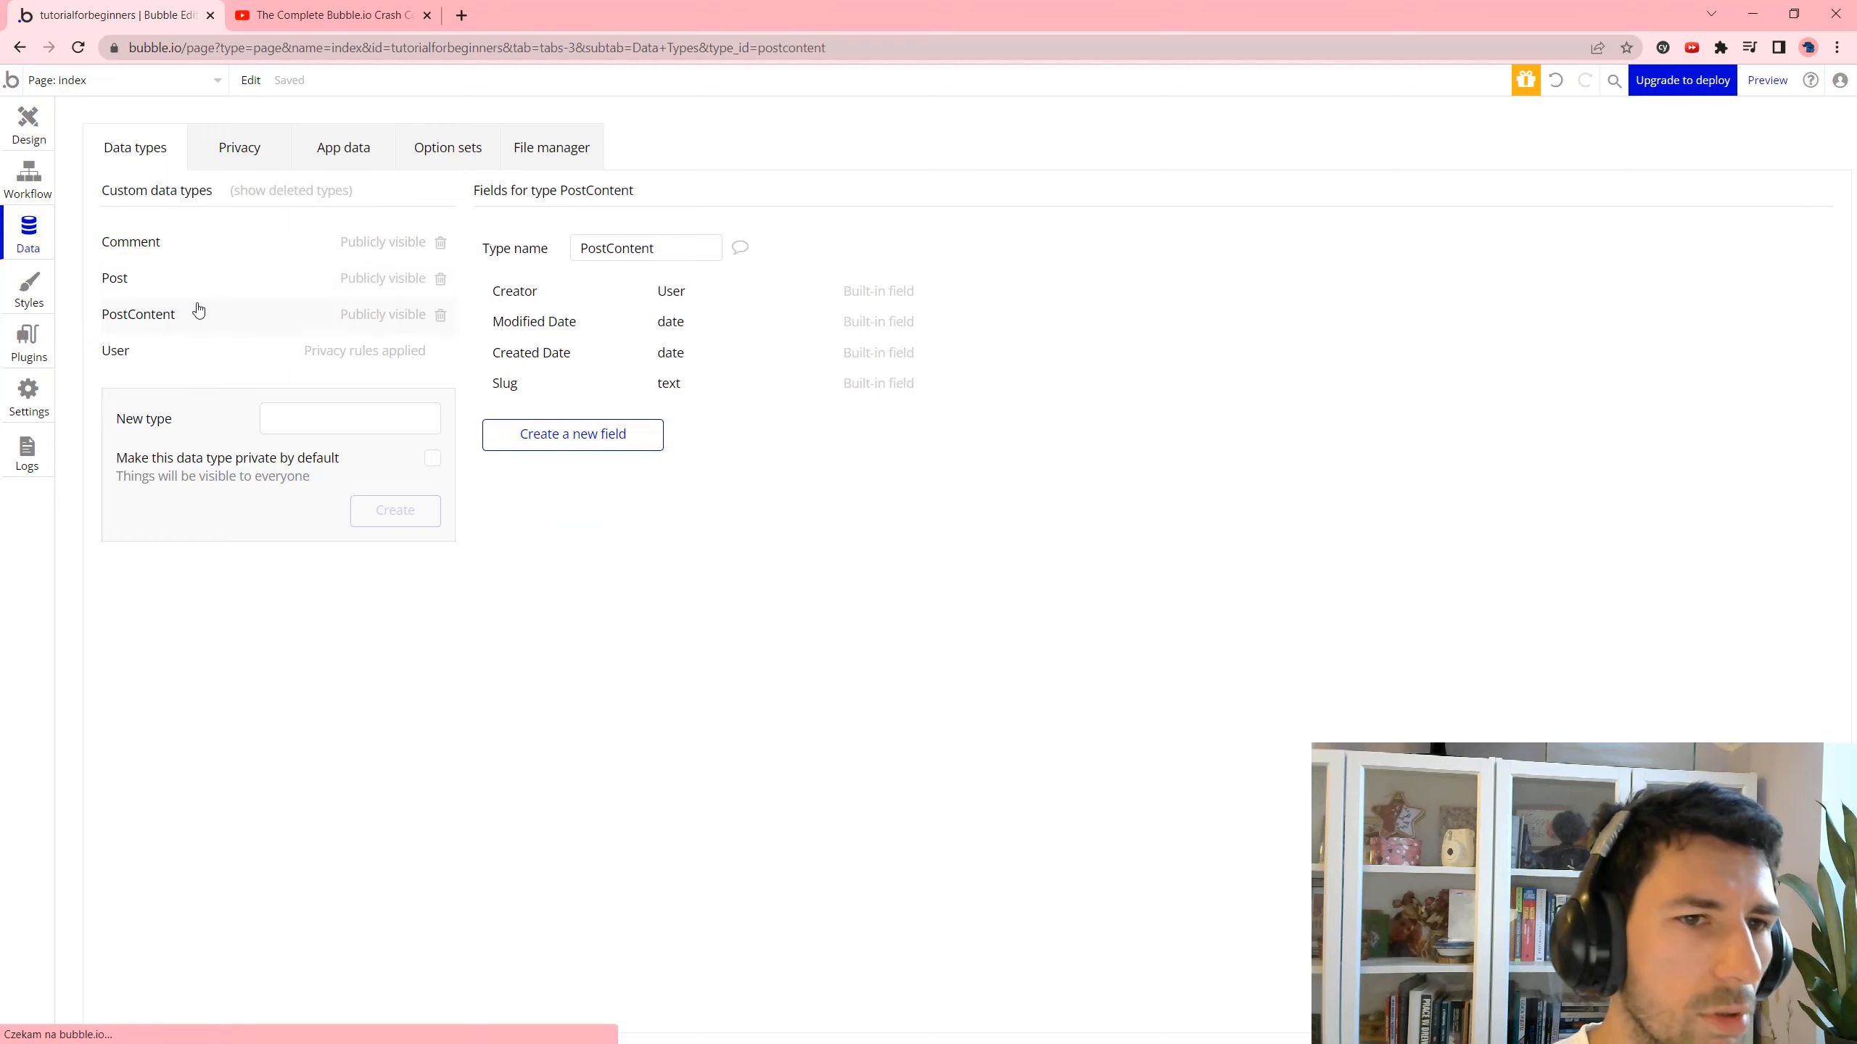
click(541, 433)
text(Image)
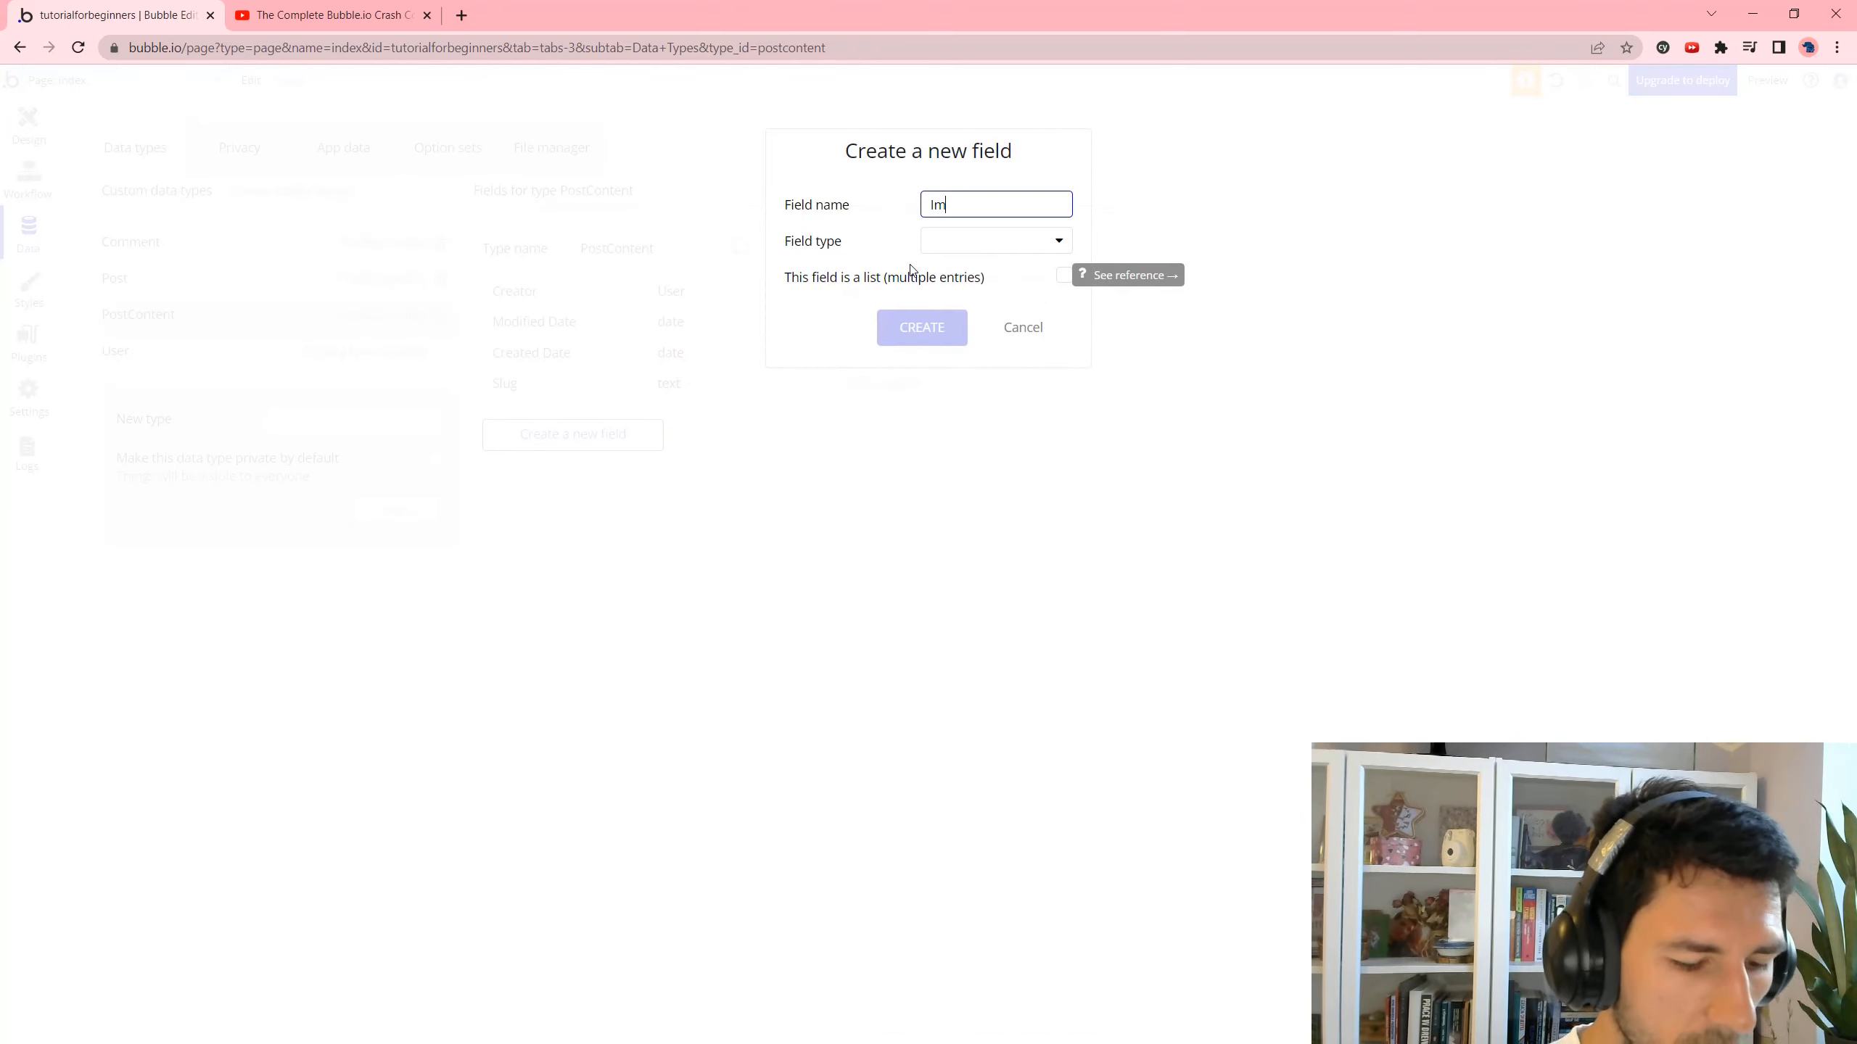
click(976, 243)
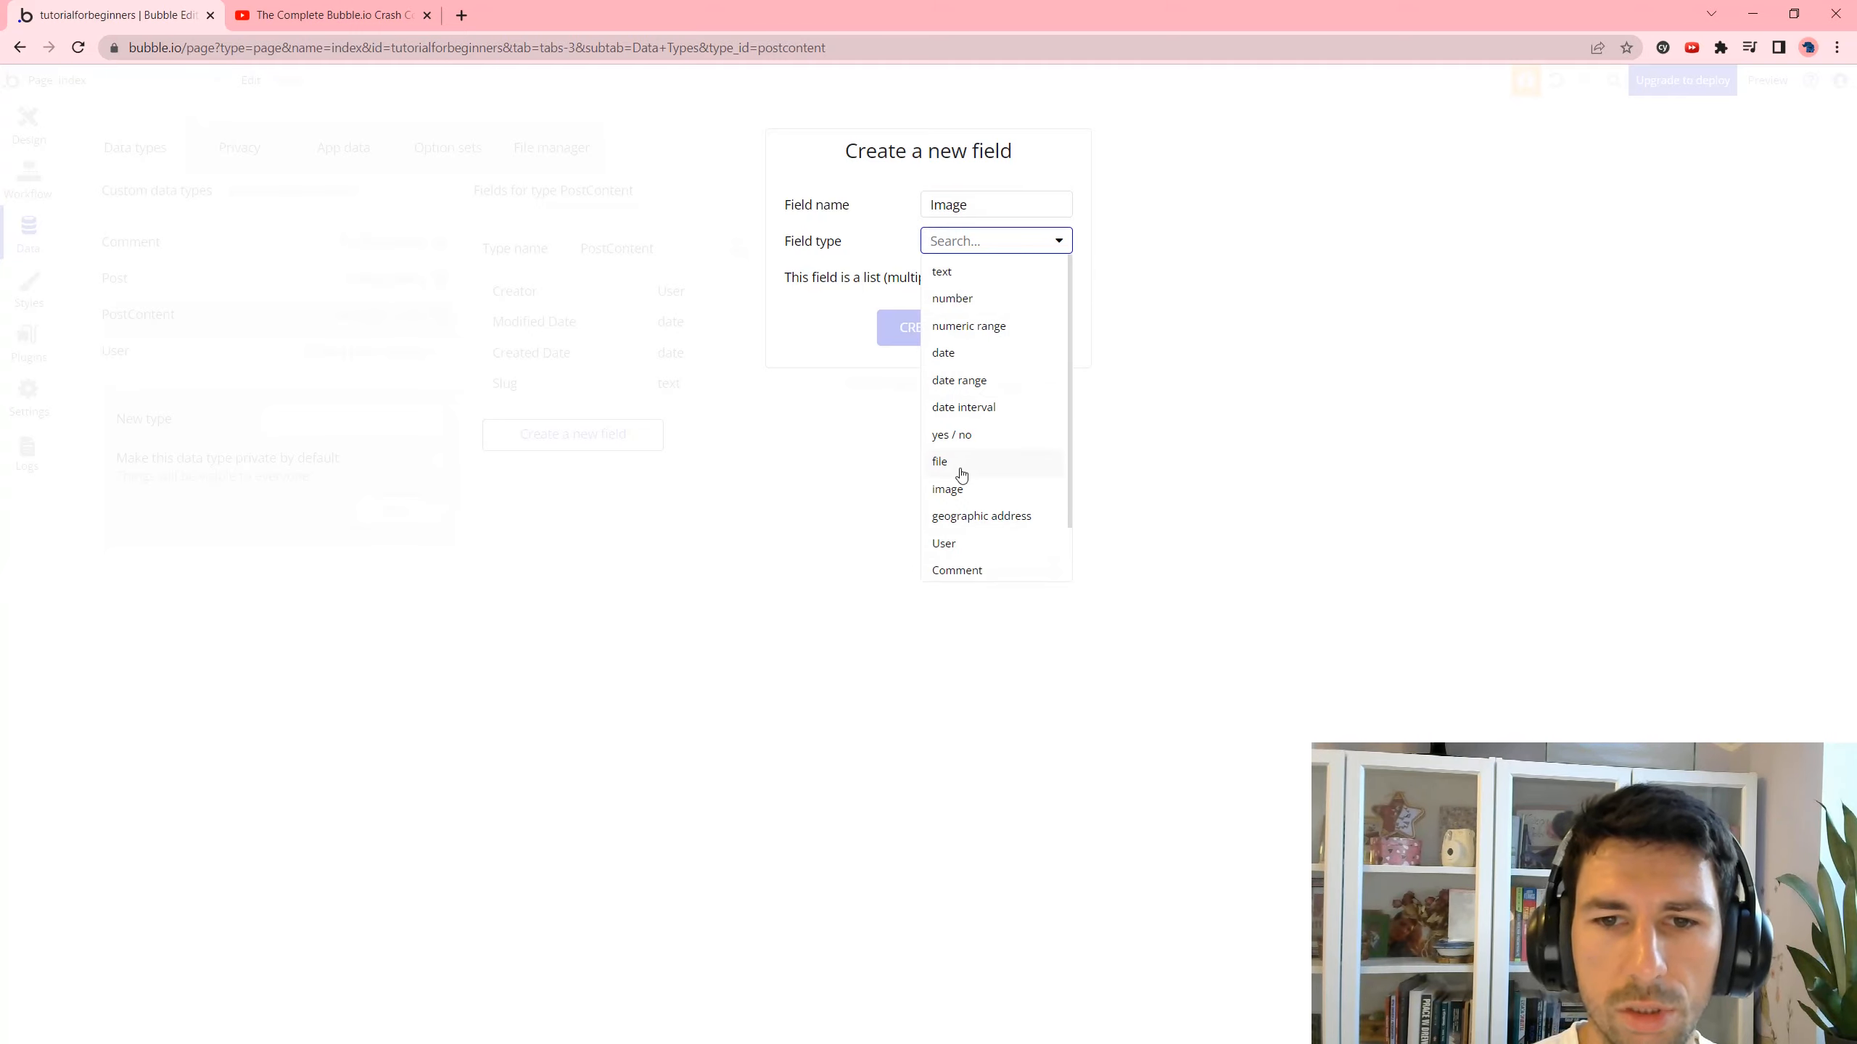
click(948, 489)
click(881, 335)
Add an OriginalPost field of type Post to the PostContent data type.
click(560, 468)
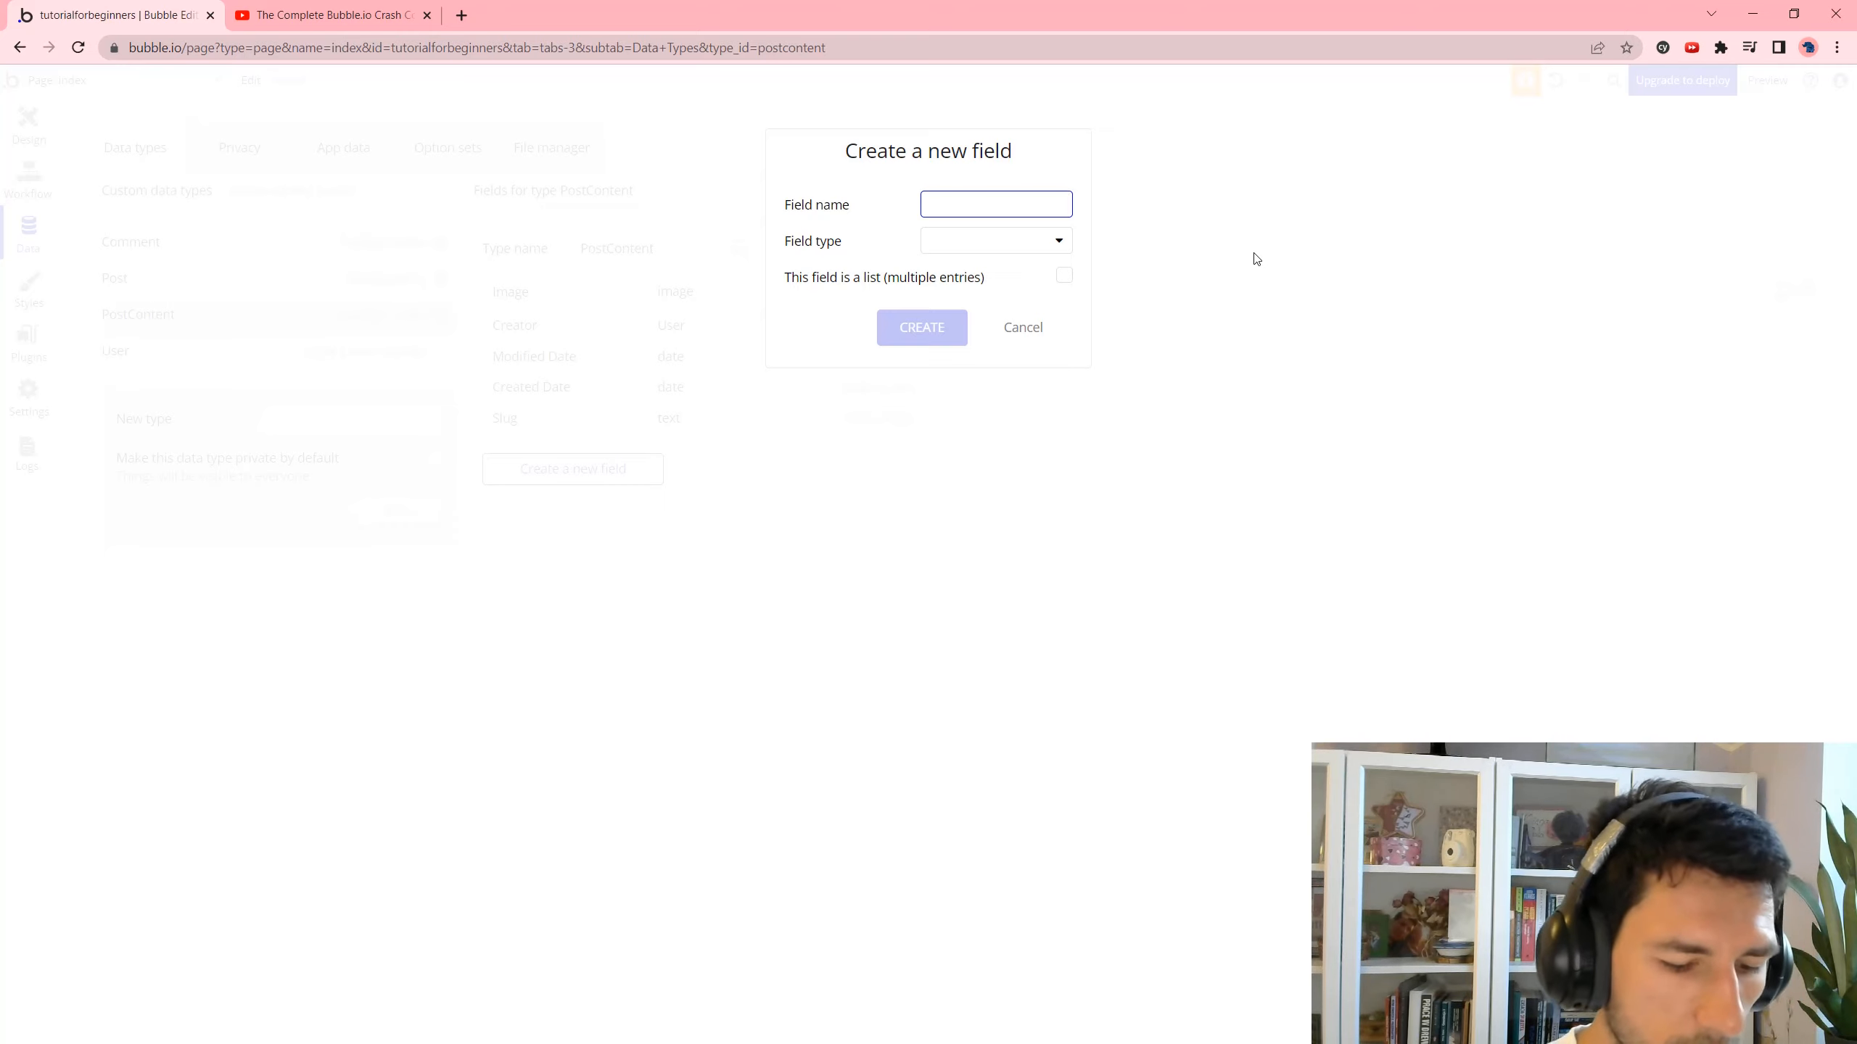
text(OriginalPost)
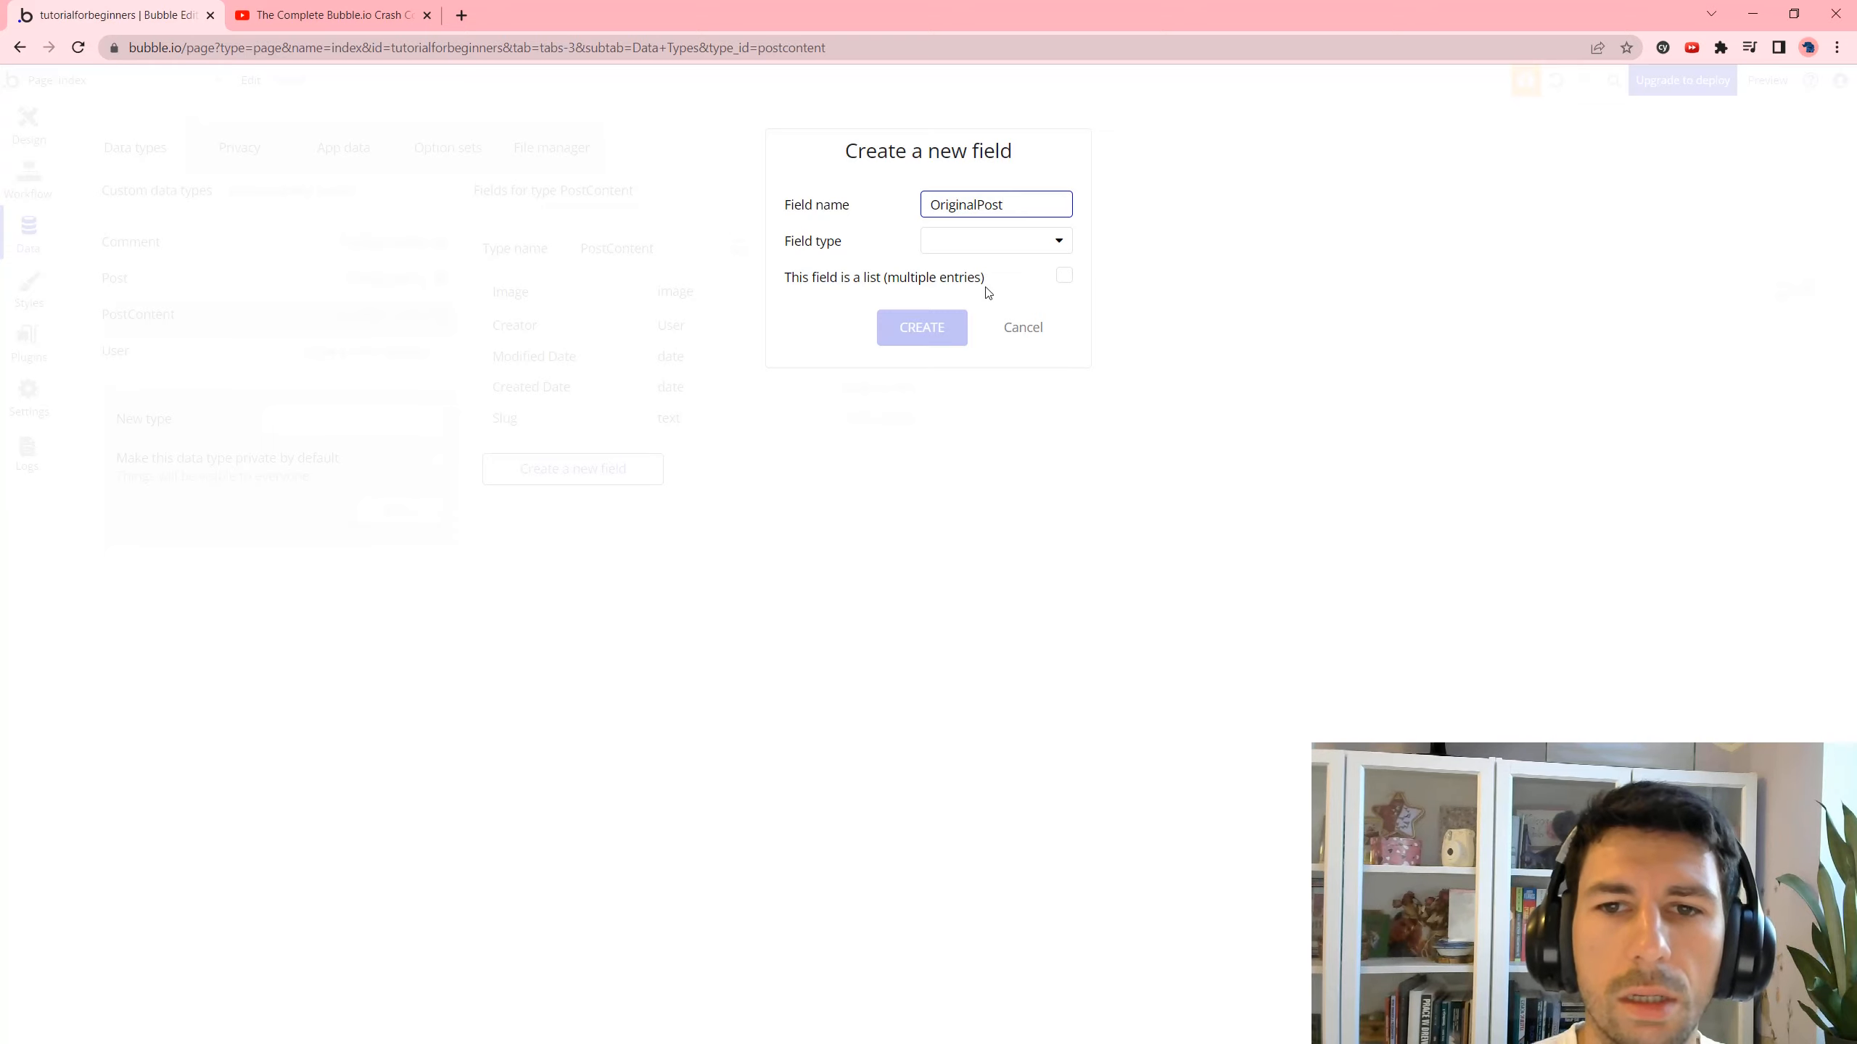
click(987, 240)
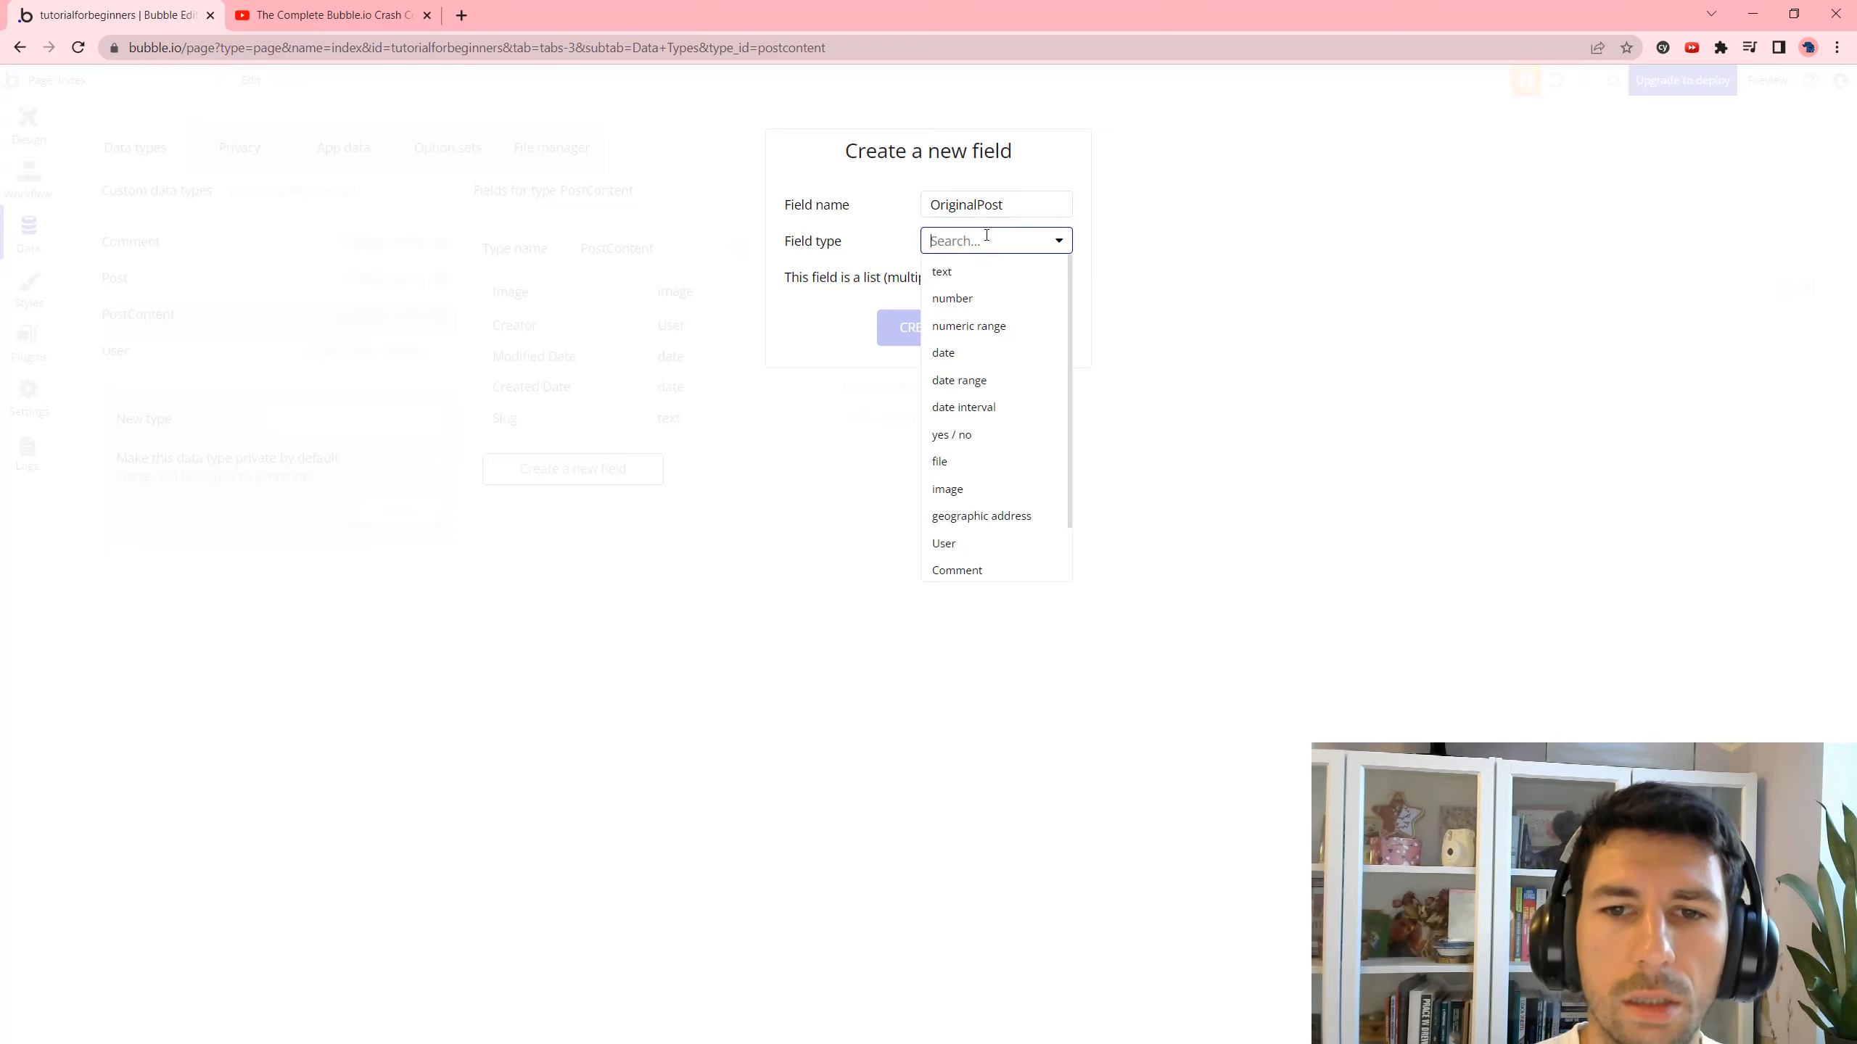
scroll(982, 536, down, 1)
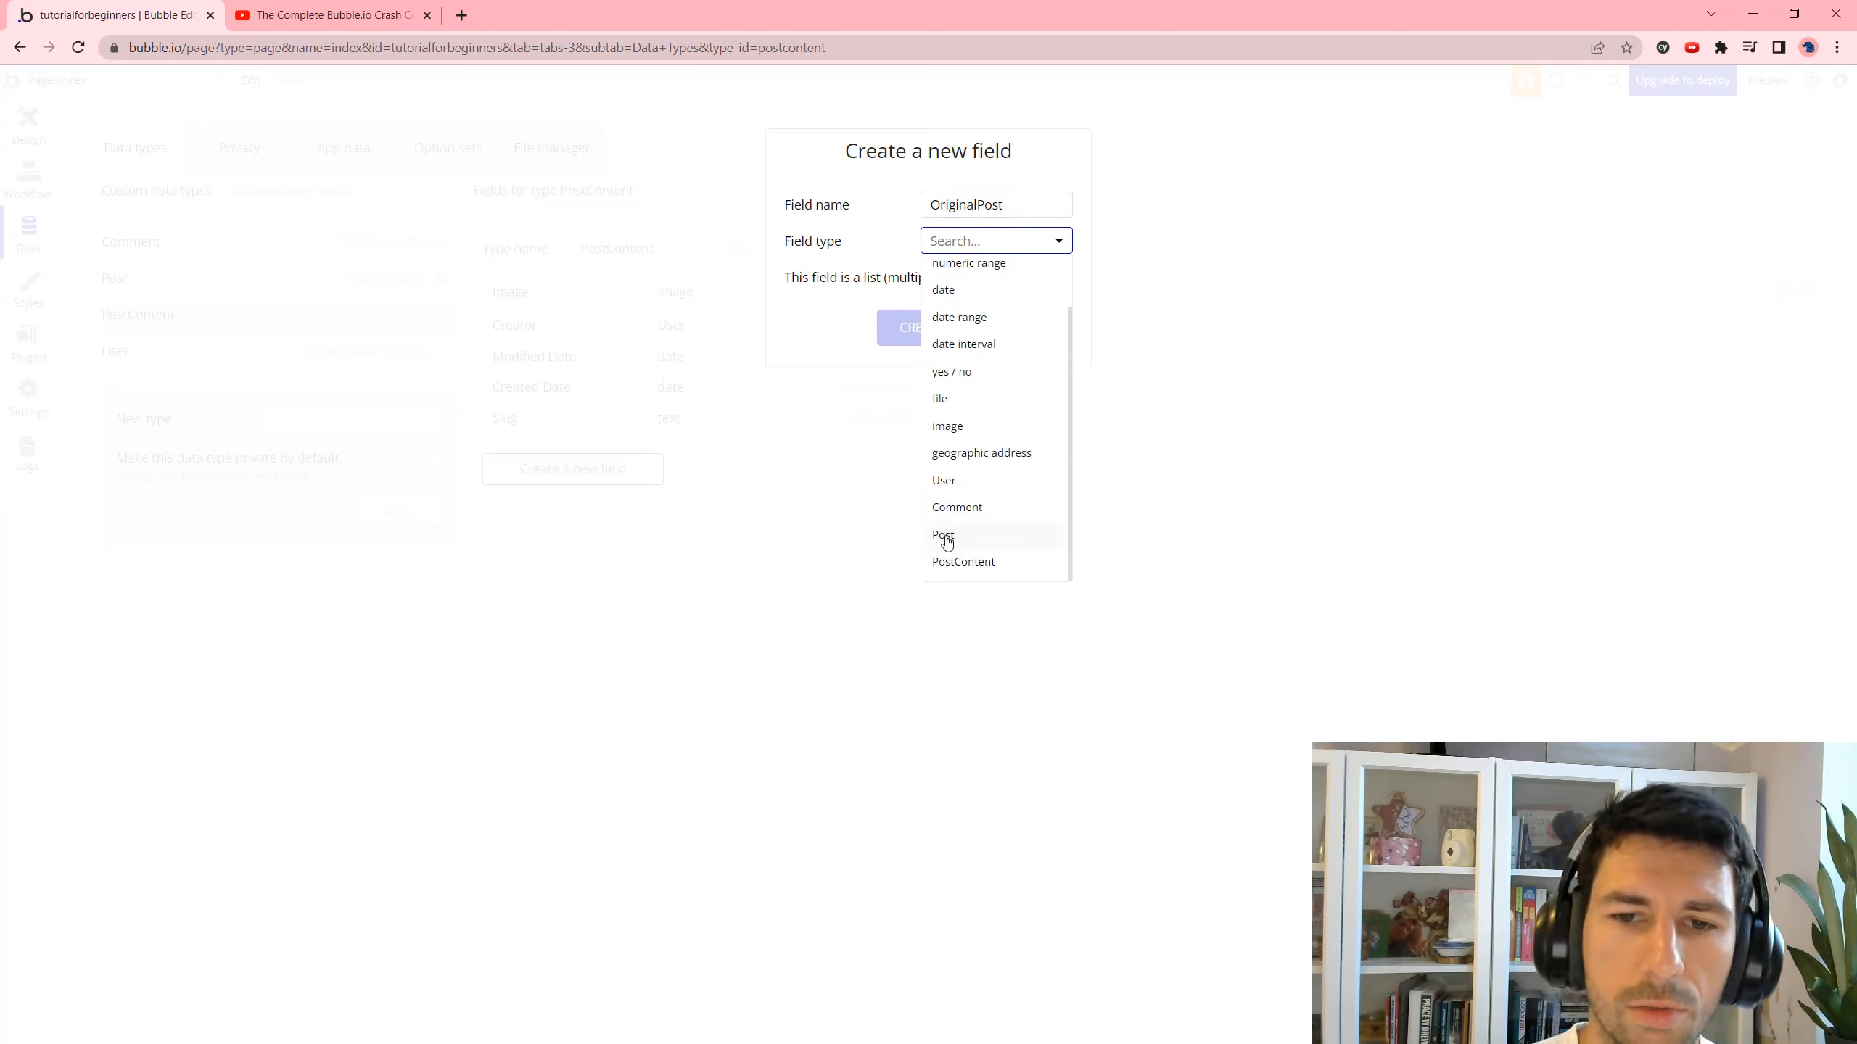
click(946, 536)
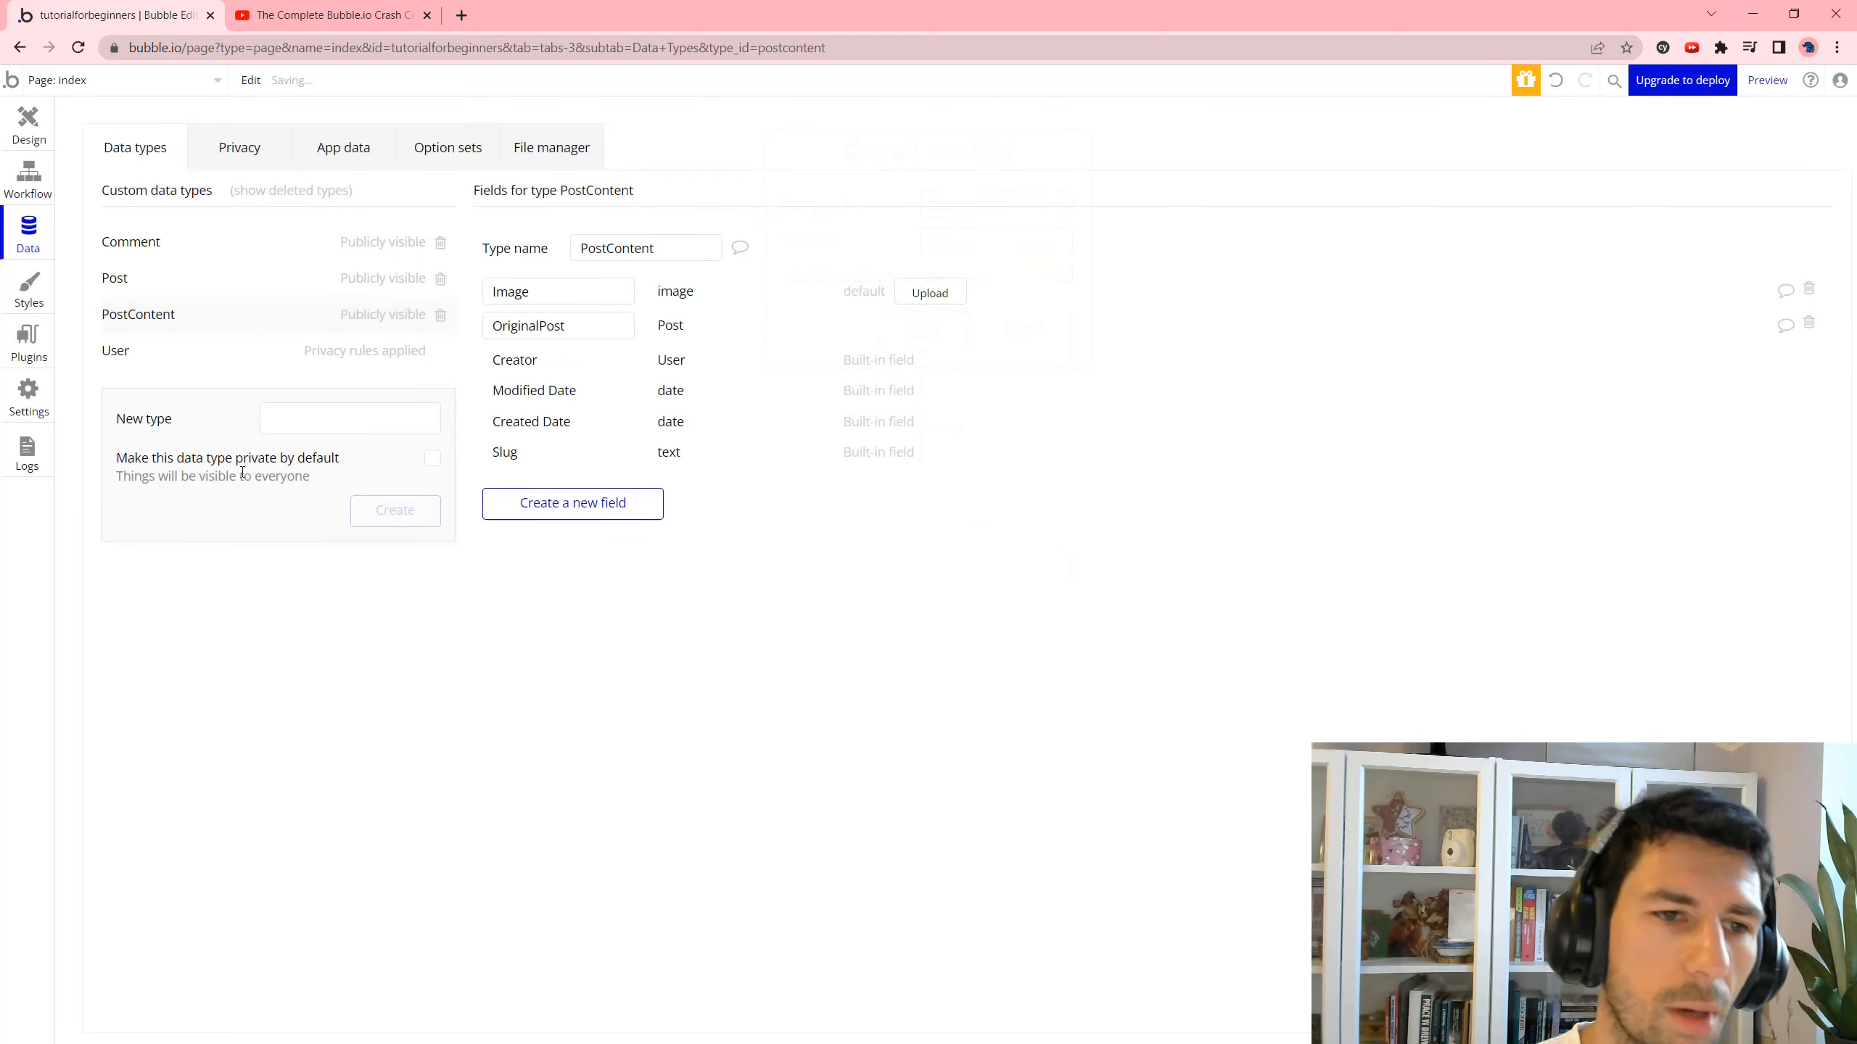
Create a second custom data type named Comment.
click(279, 416)
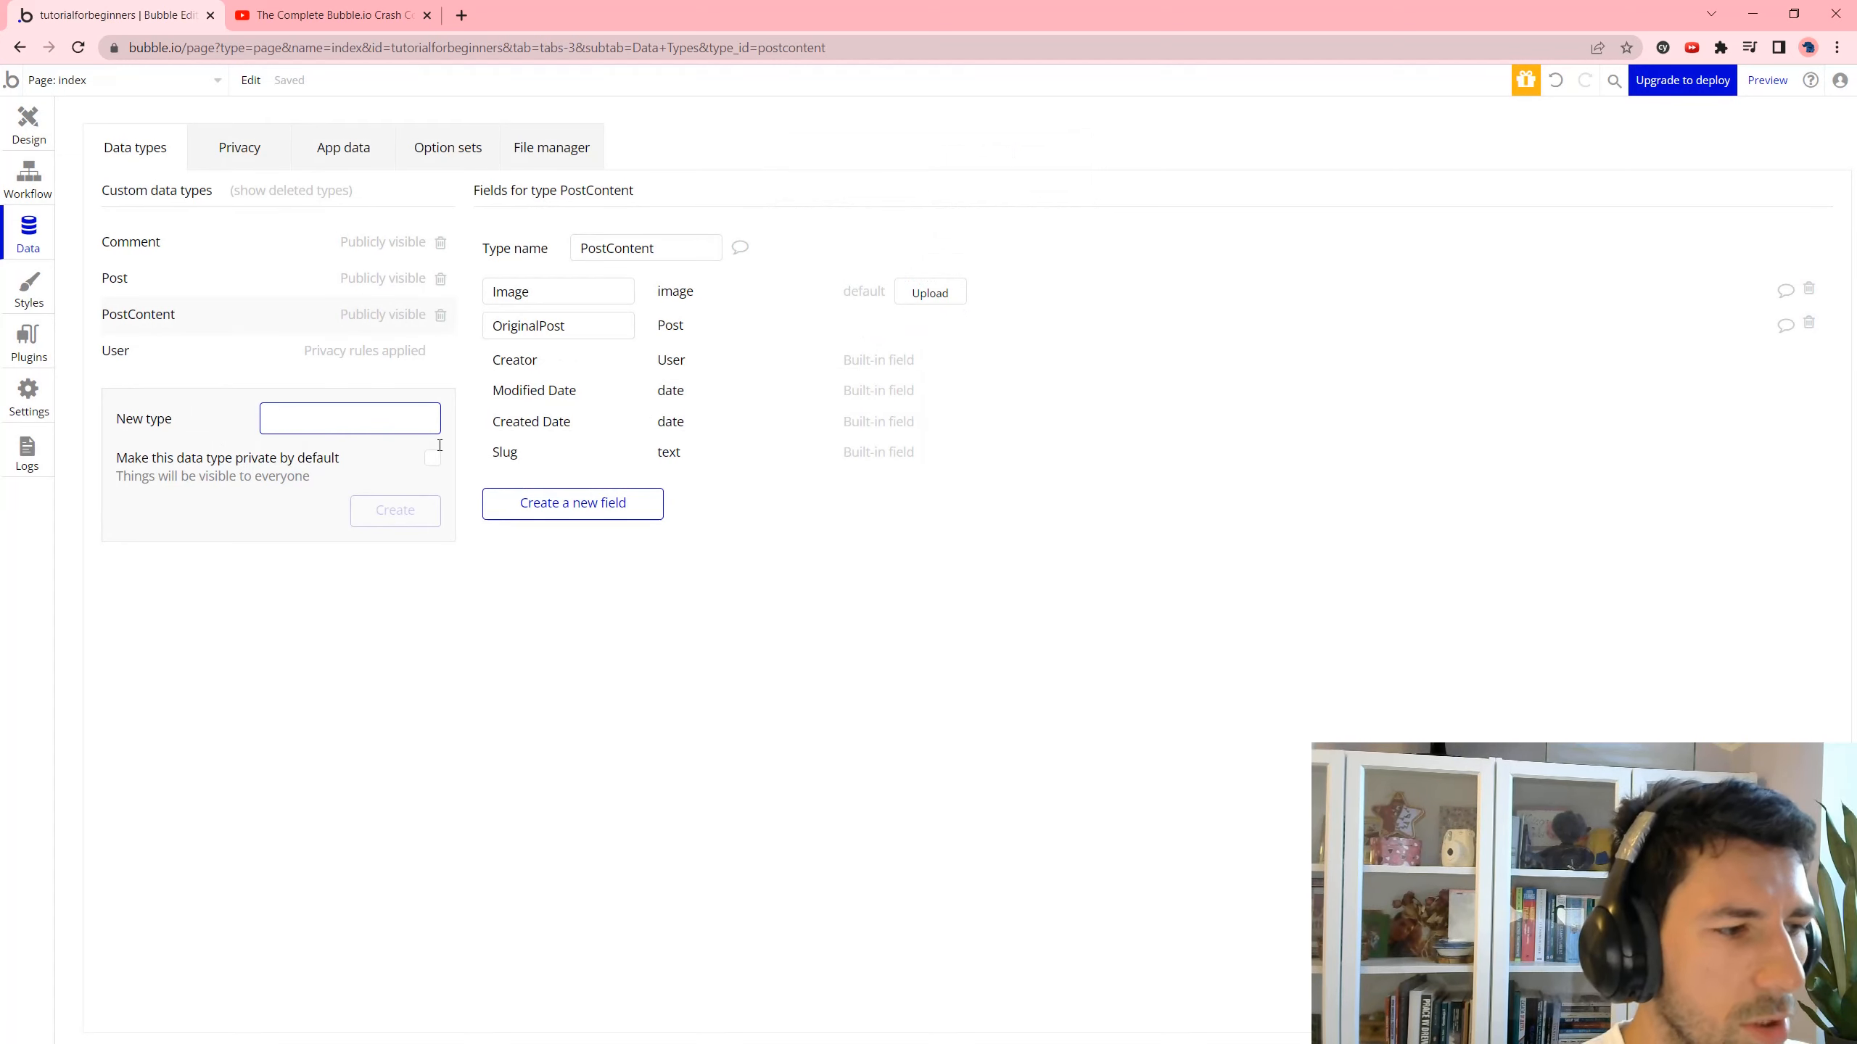
text(Comment)
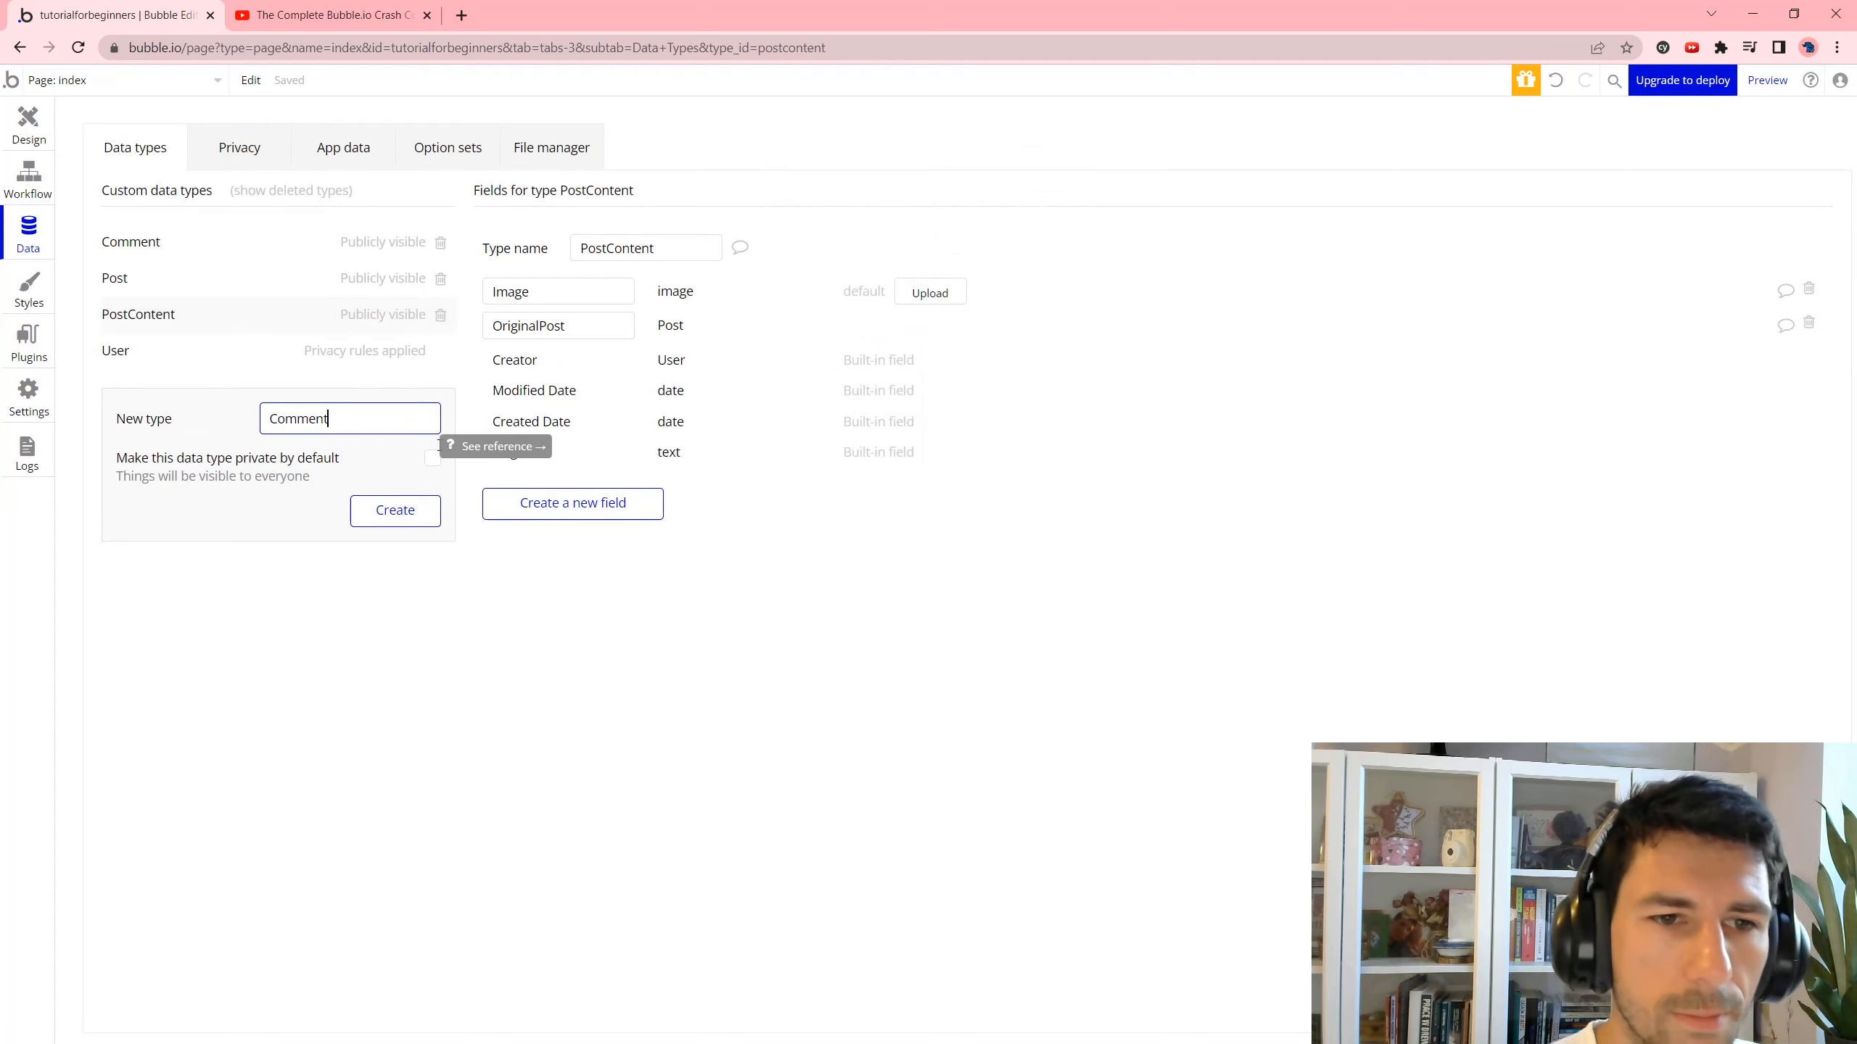
click(395, 512)
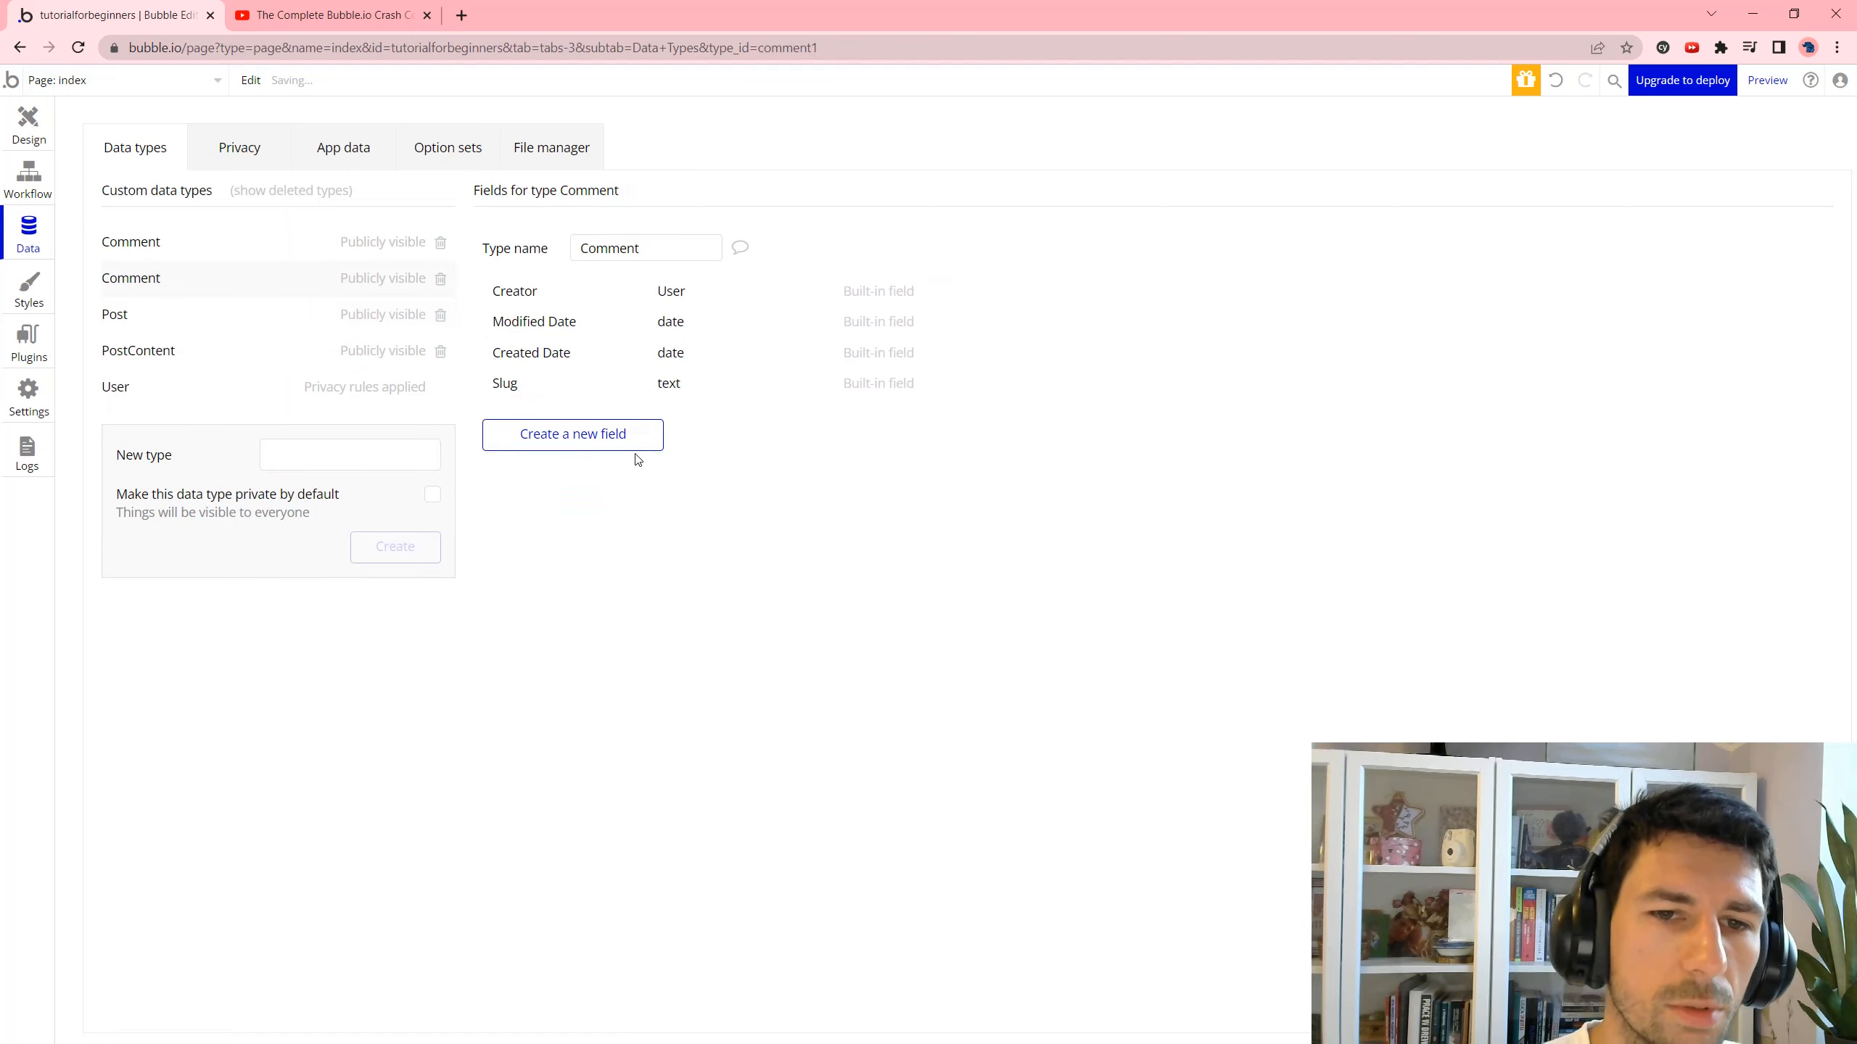
Add a Content field of type text to the newly created Comment data type.
click(636, 442)
text(C)
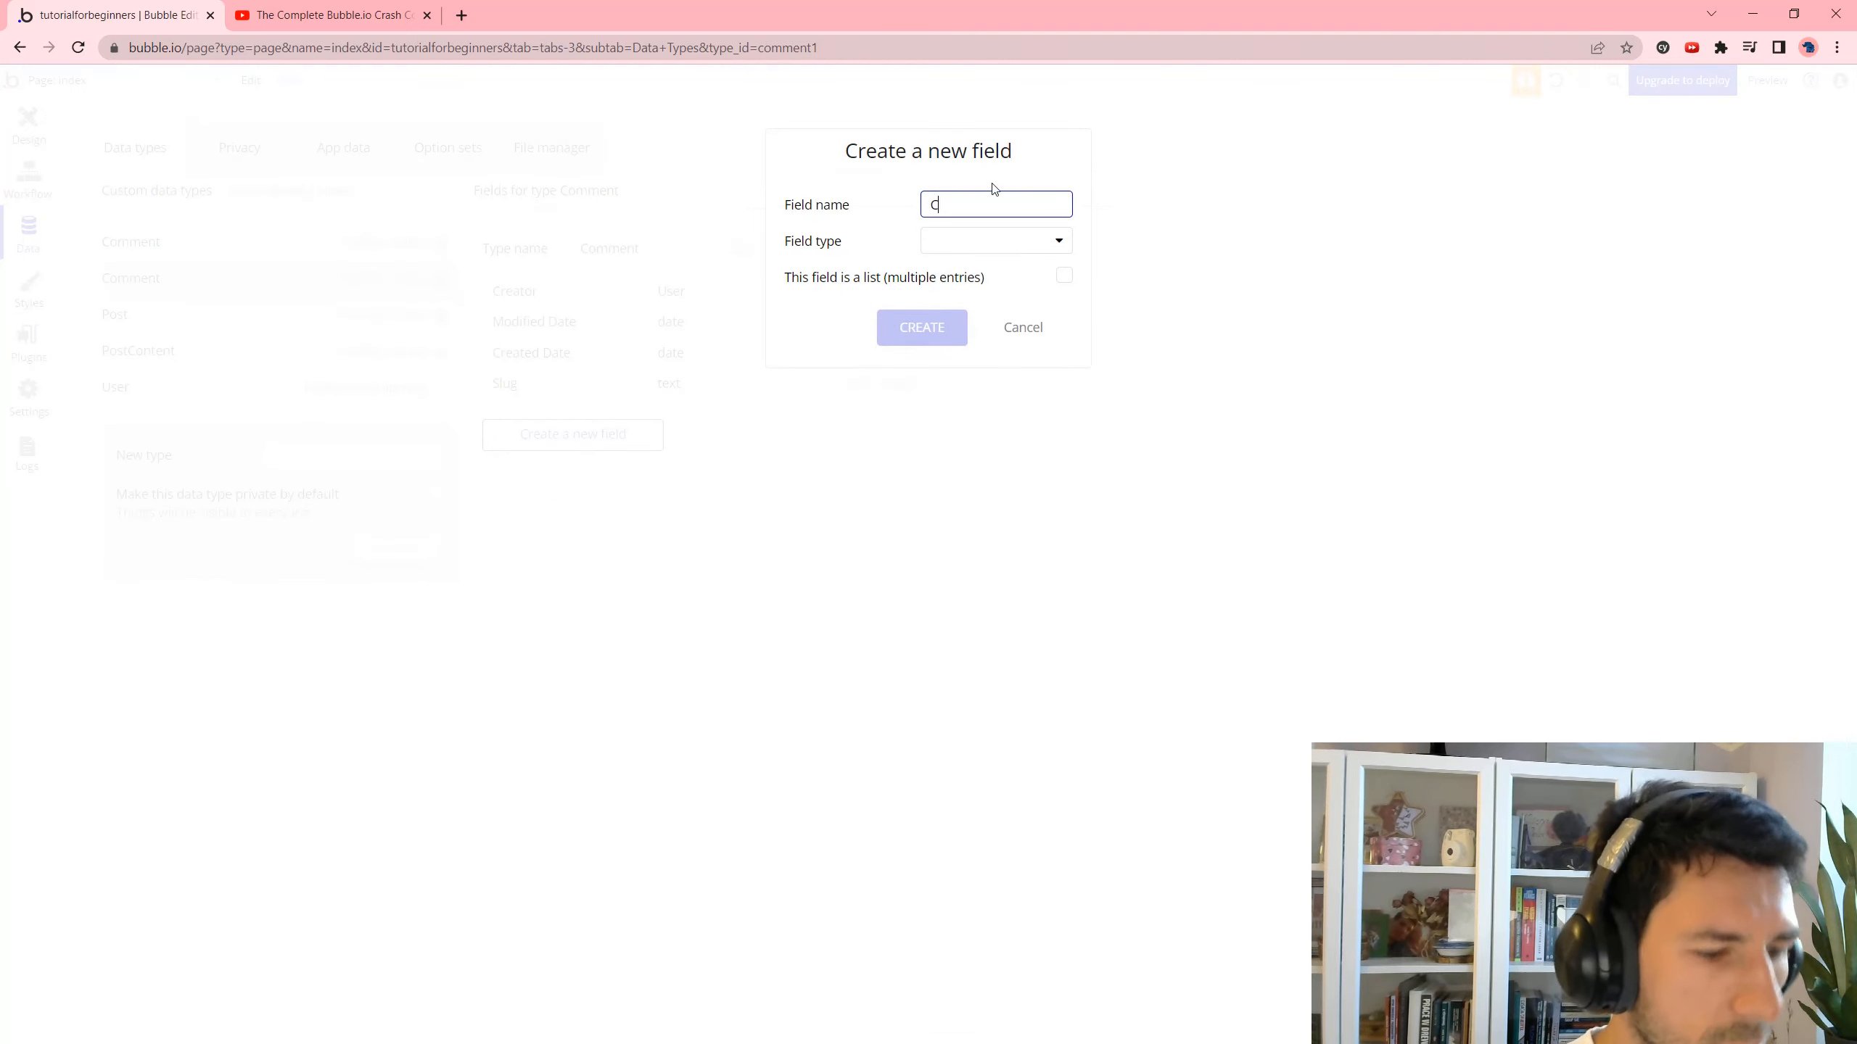
text(ontent)
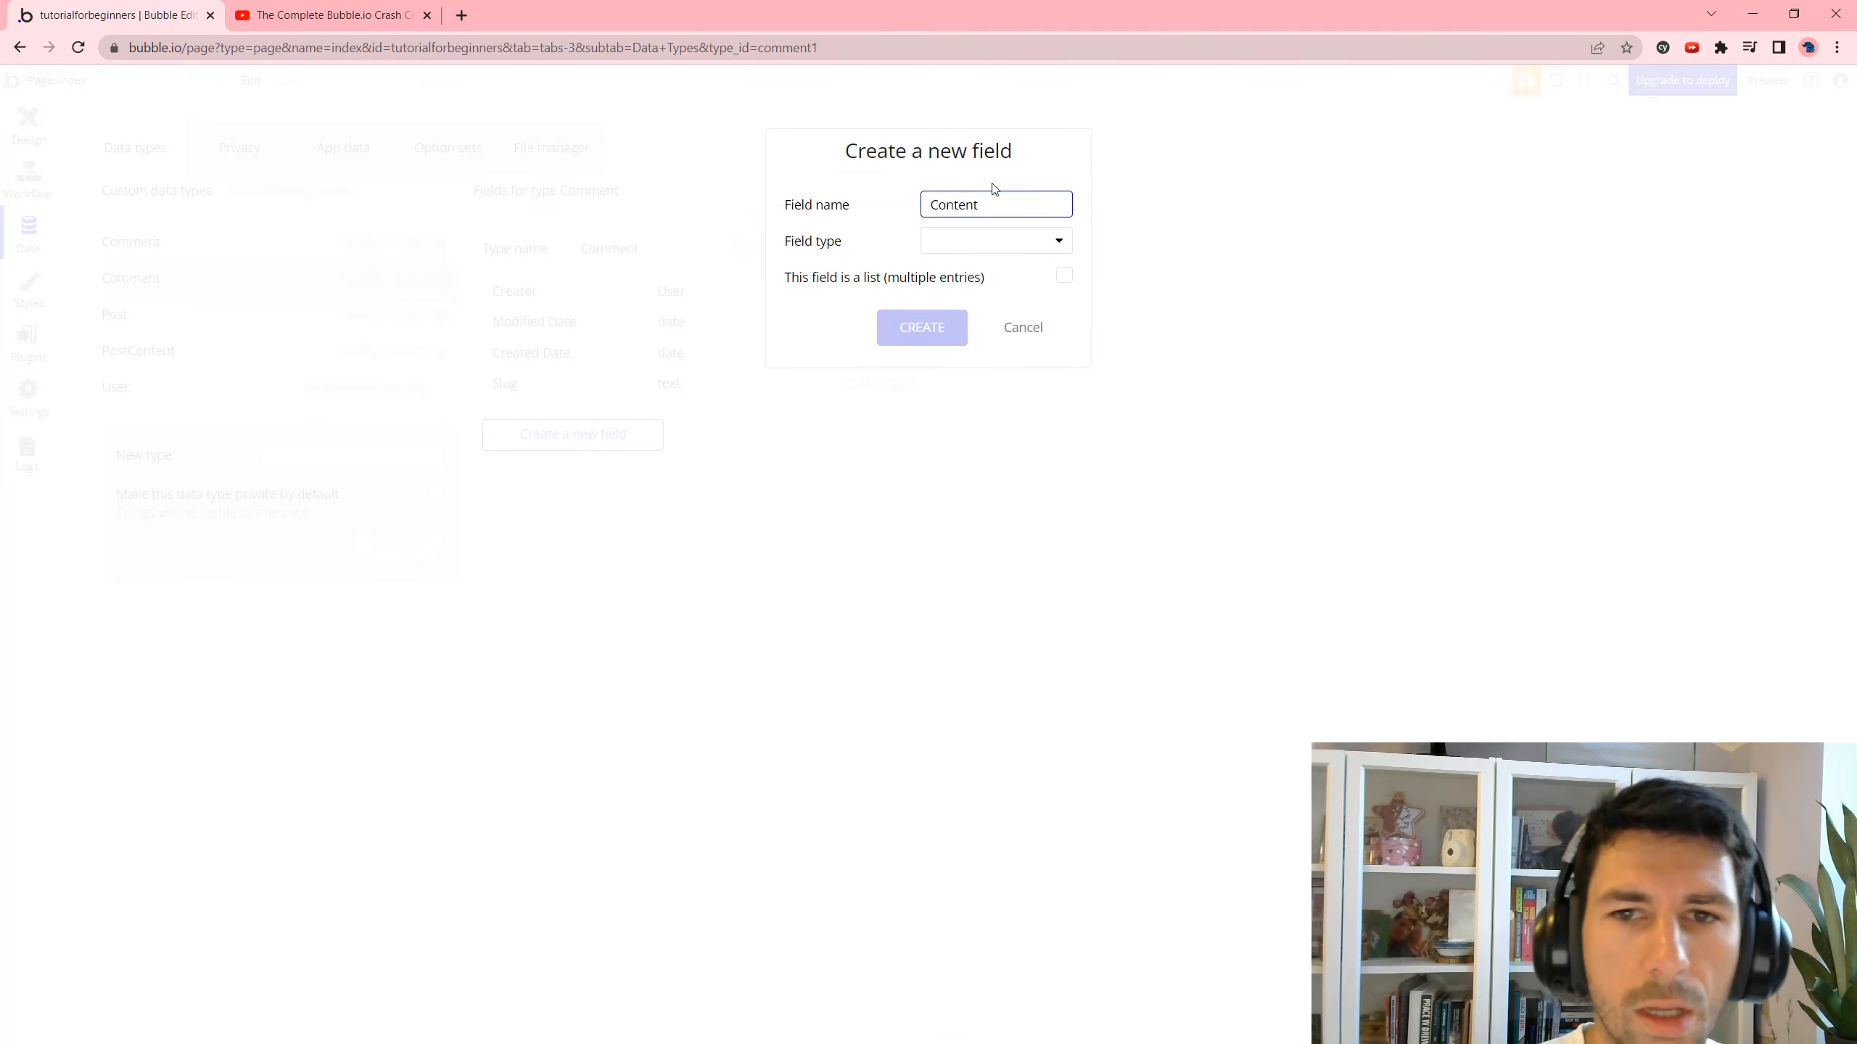
click(980, 245)
click(959, 267)
click(924, 330)
Add an OriginalPost field of type Post to the same Comment data type.
click(647, 470)
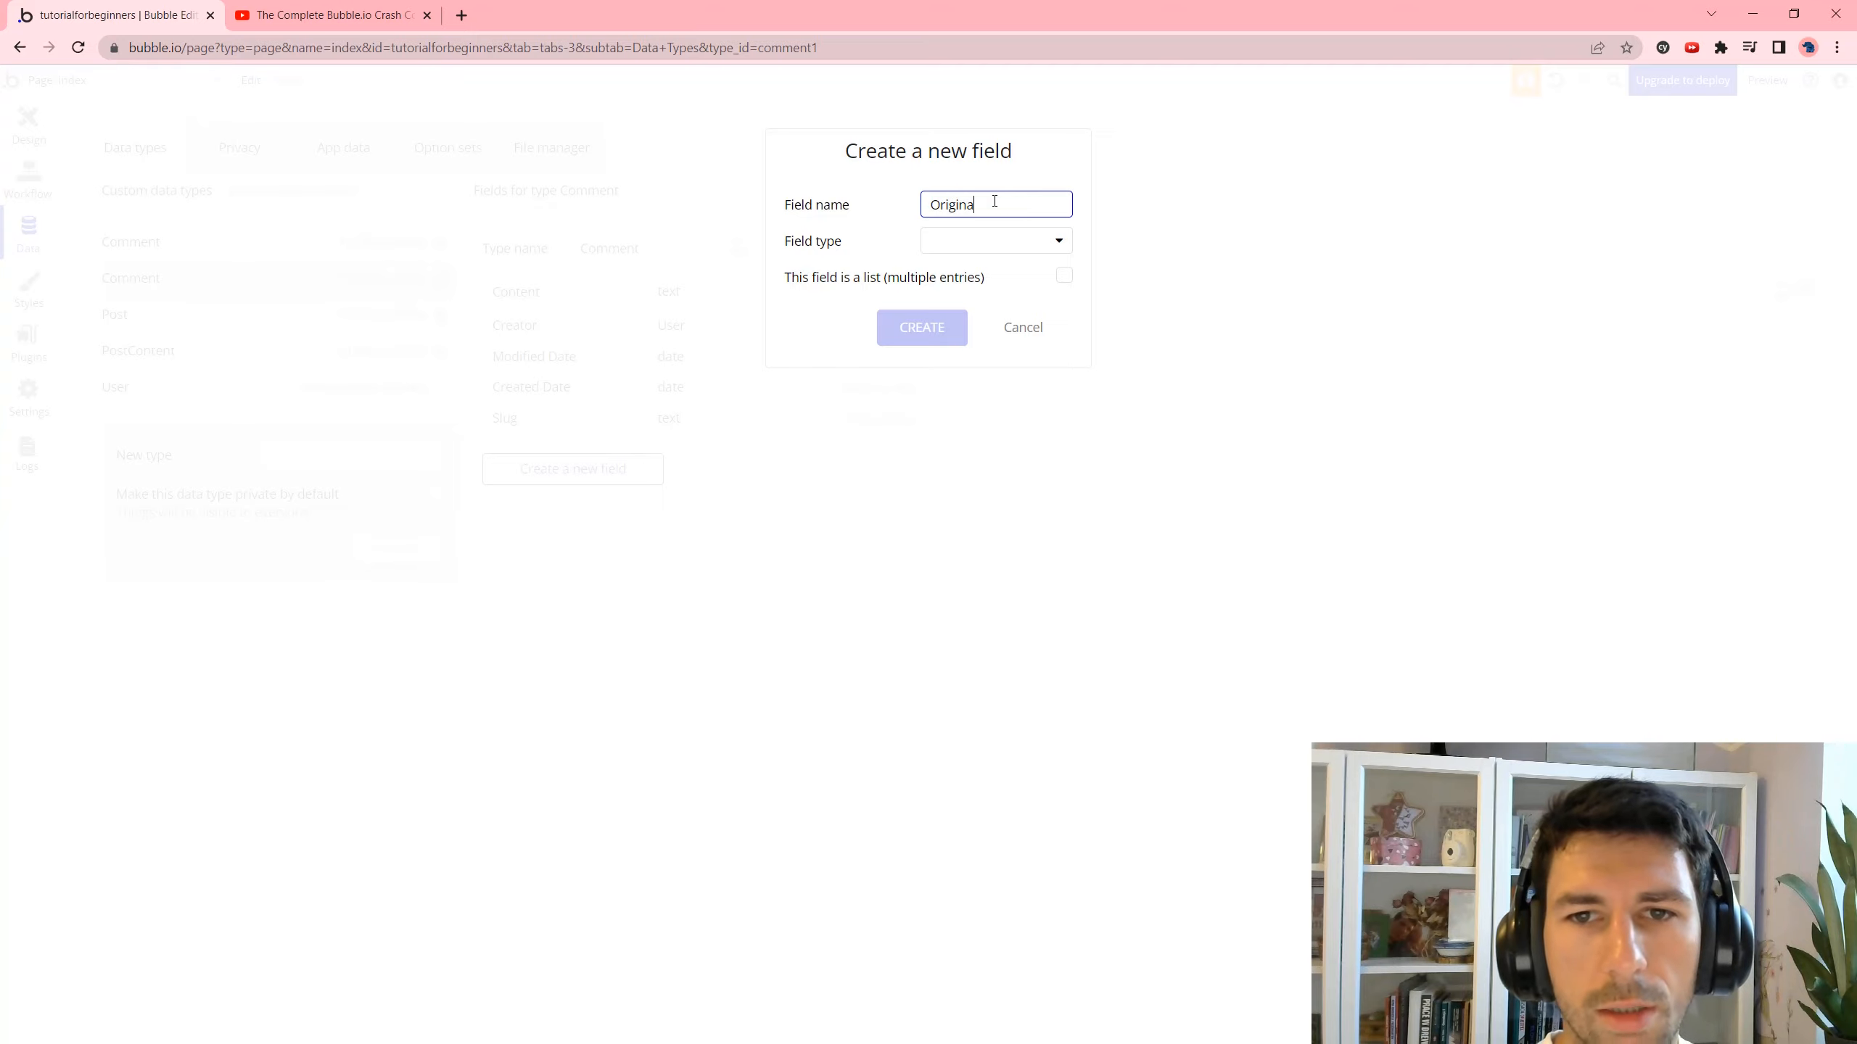
click(950, 245)
scroll(973, 512, down, 1)
click(973, 531)
click(922, 329)
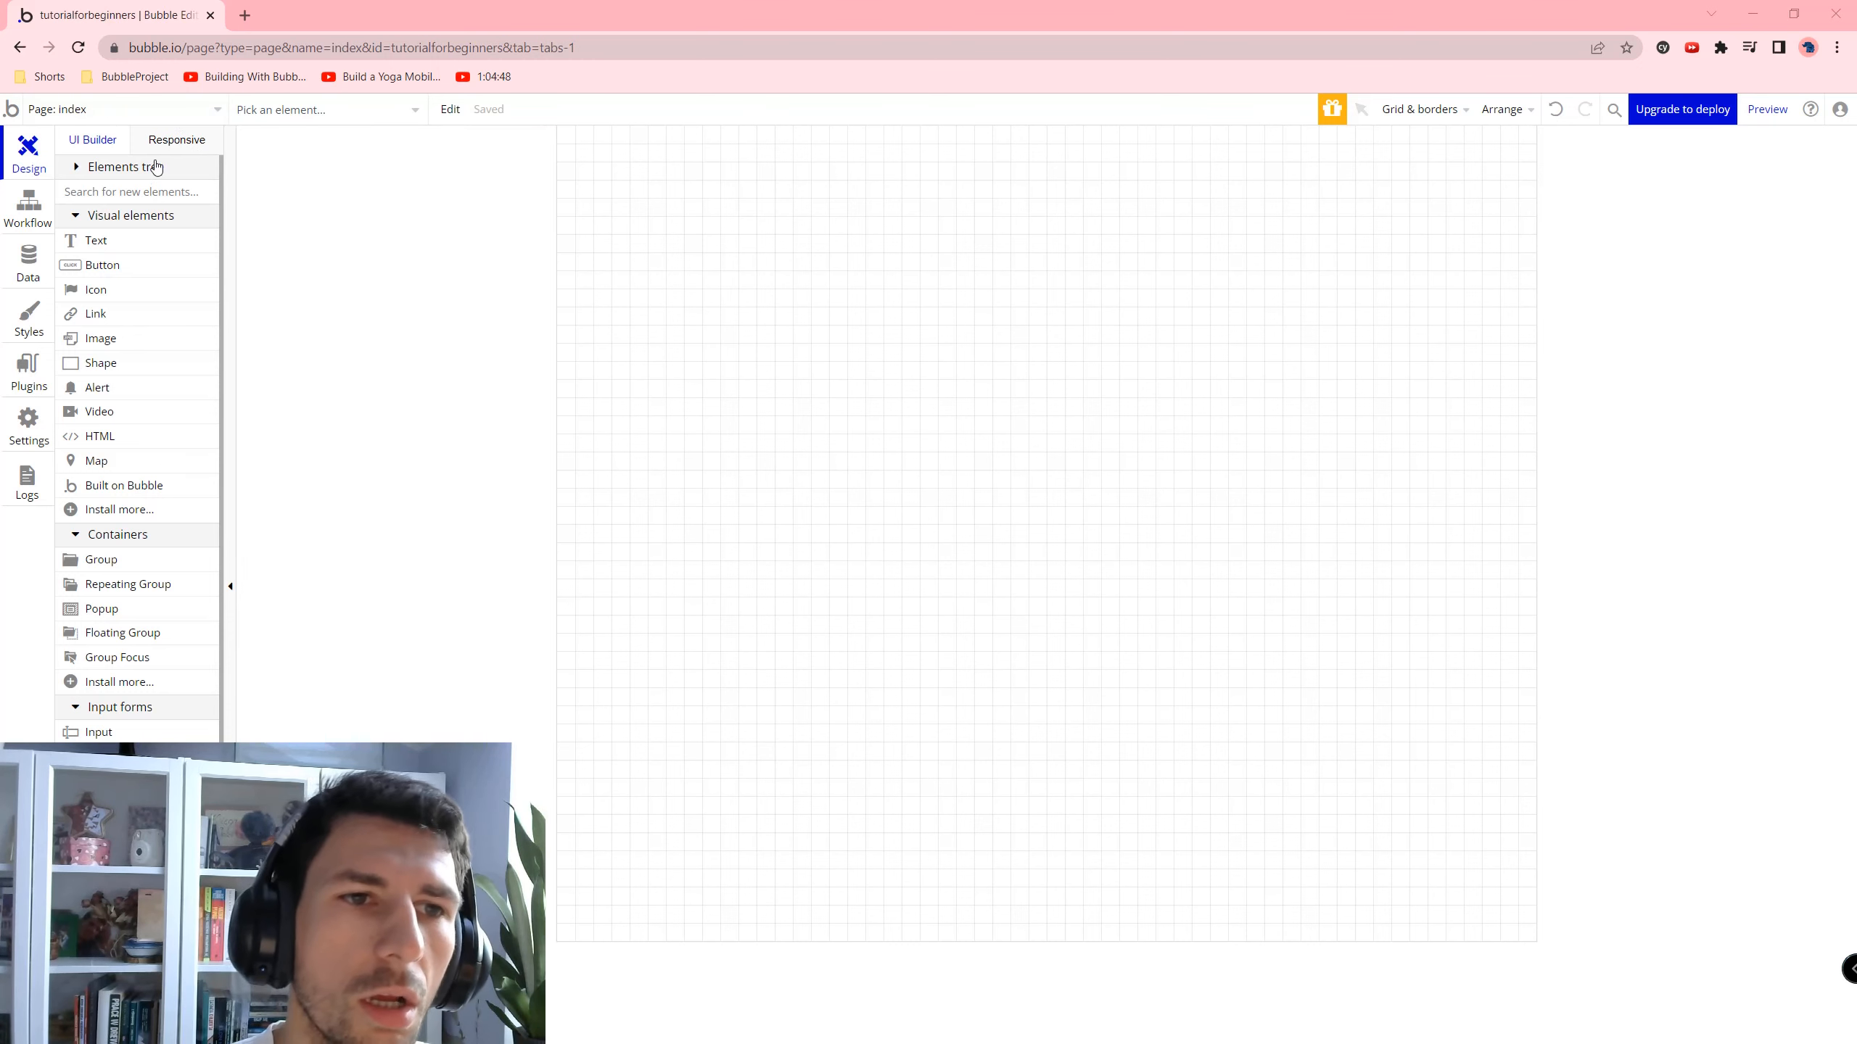
Look at the responsive view and the container layout options available for the index page.
click(175, 141)
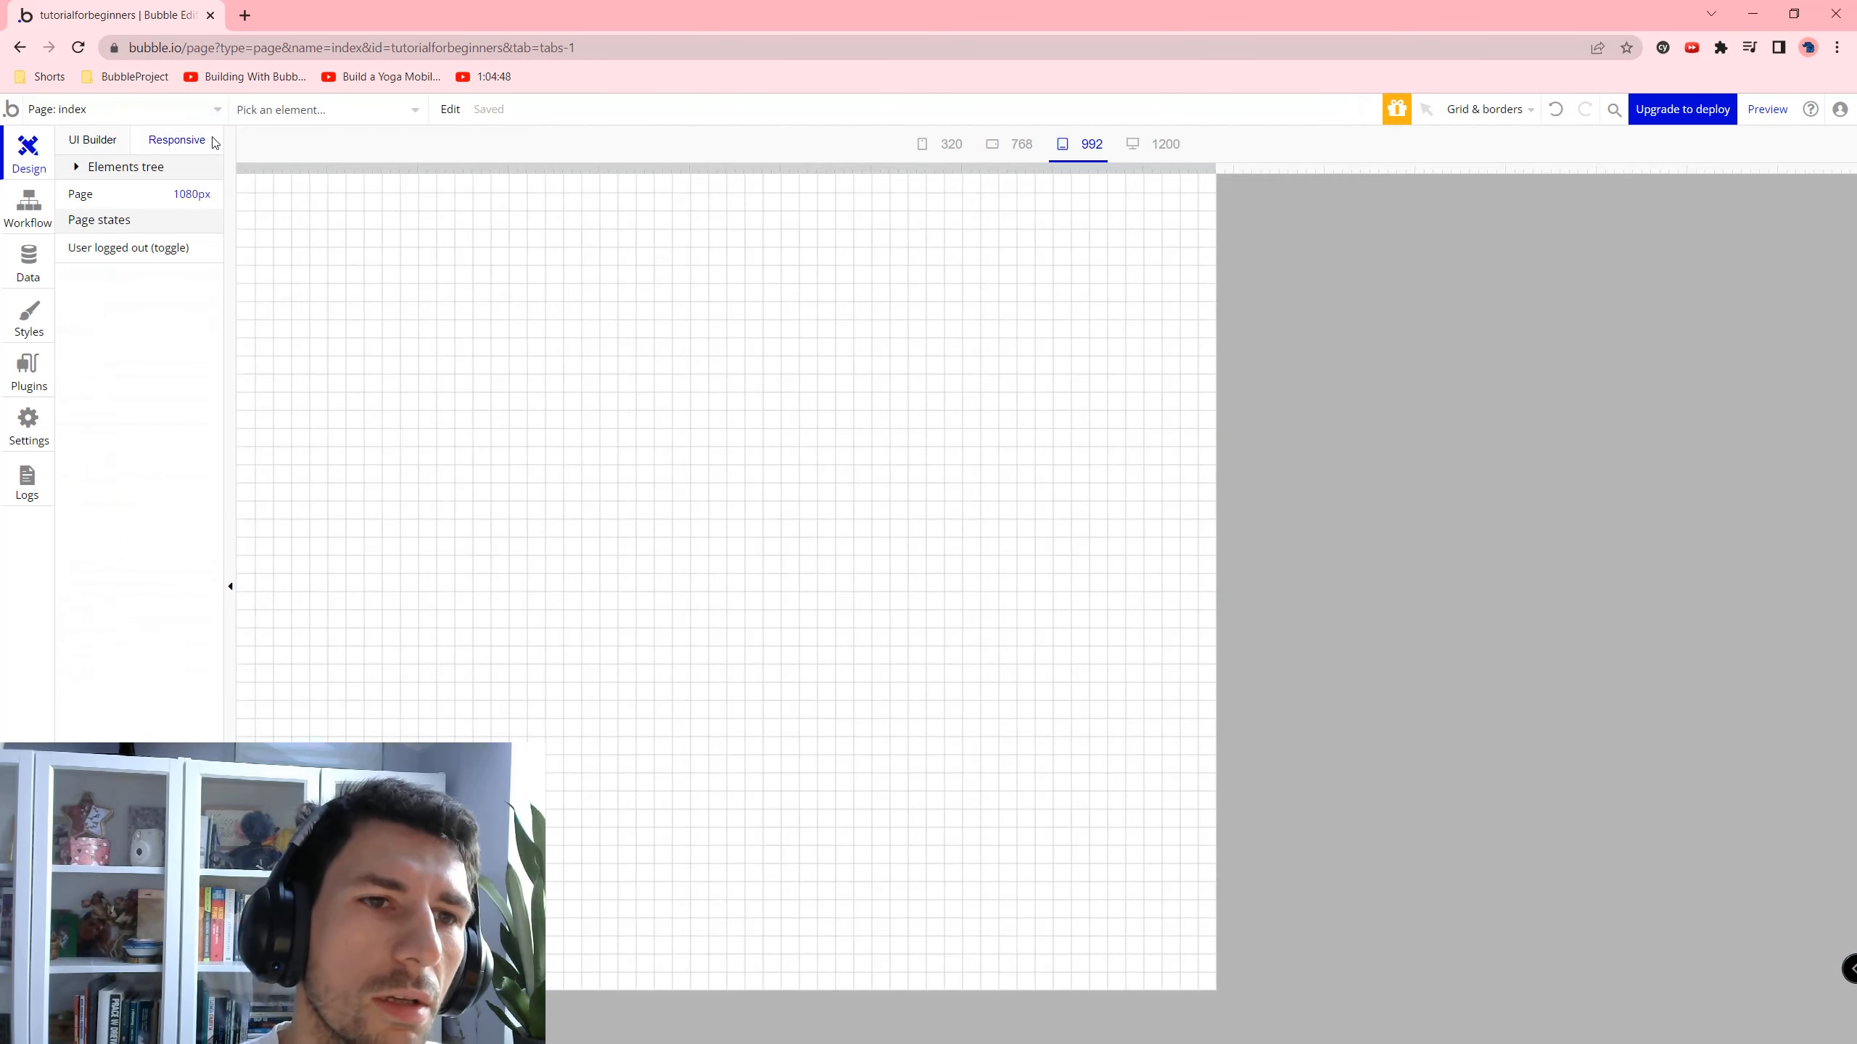
click(116, 140)
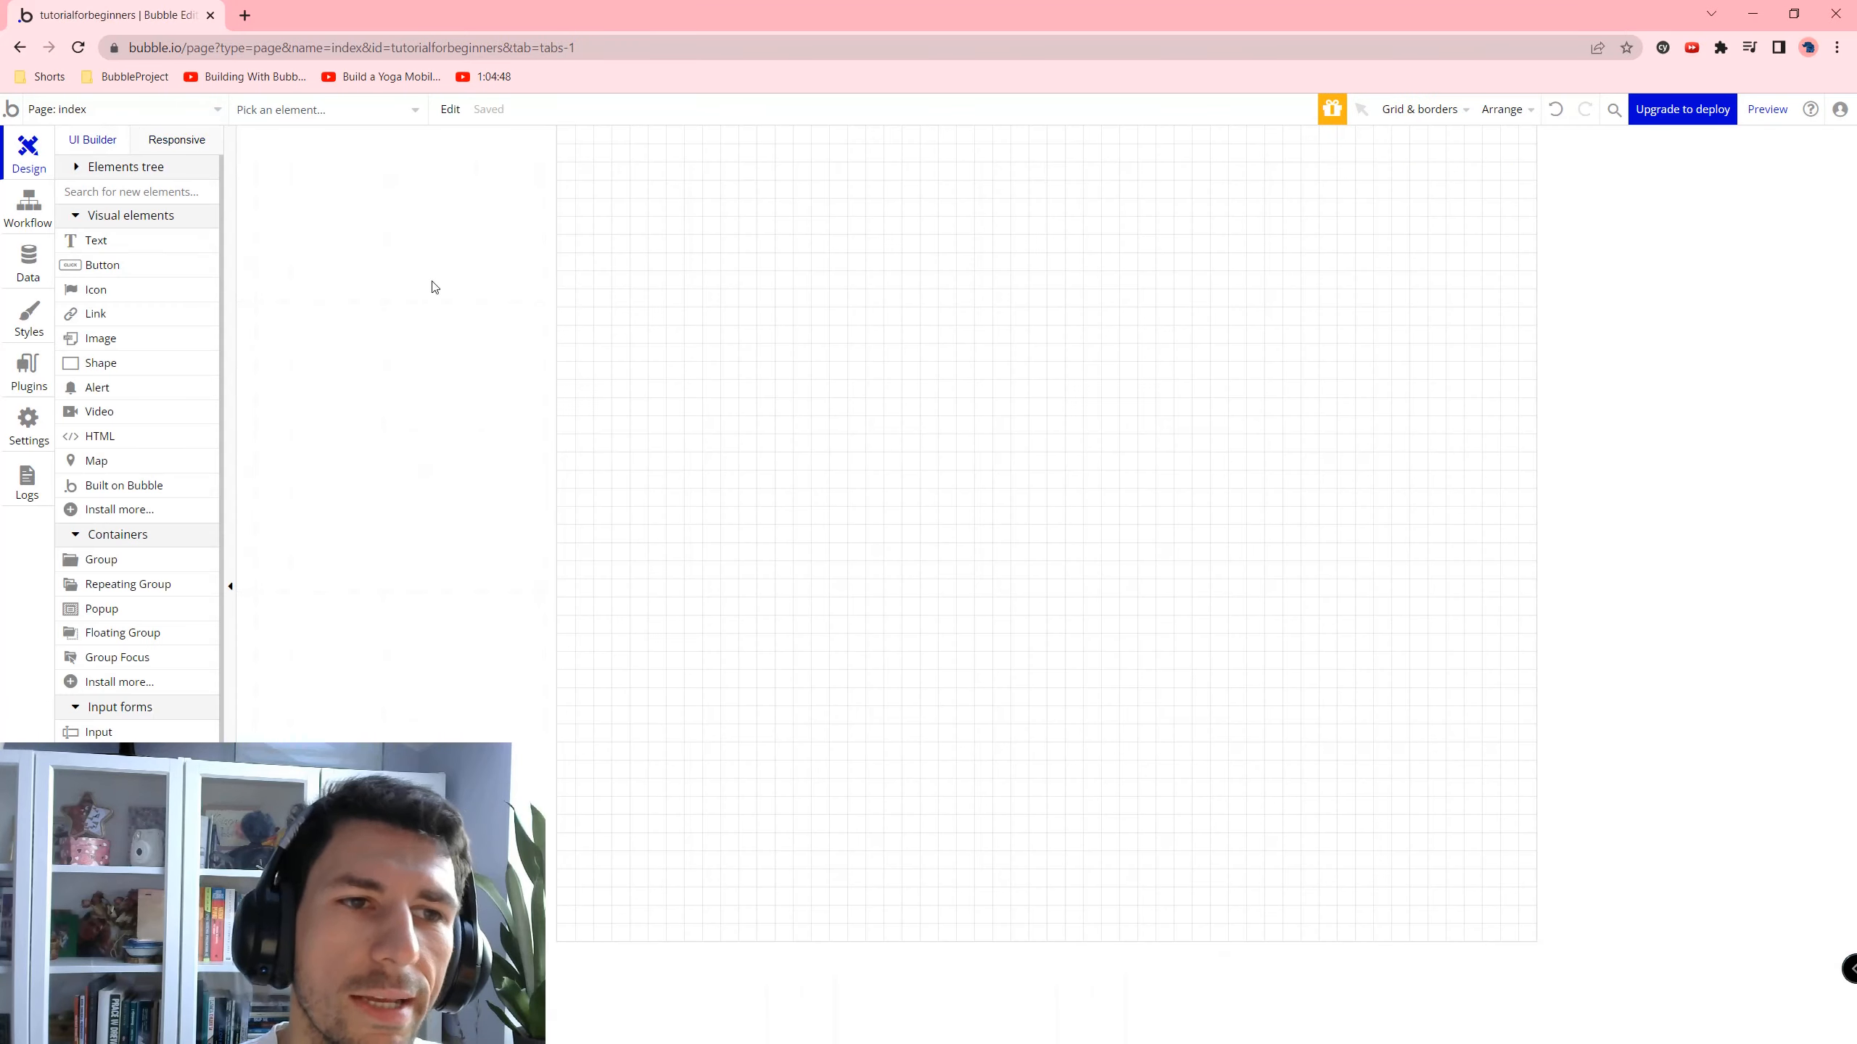
click(734, 365)
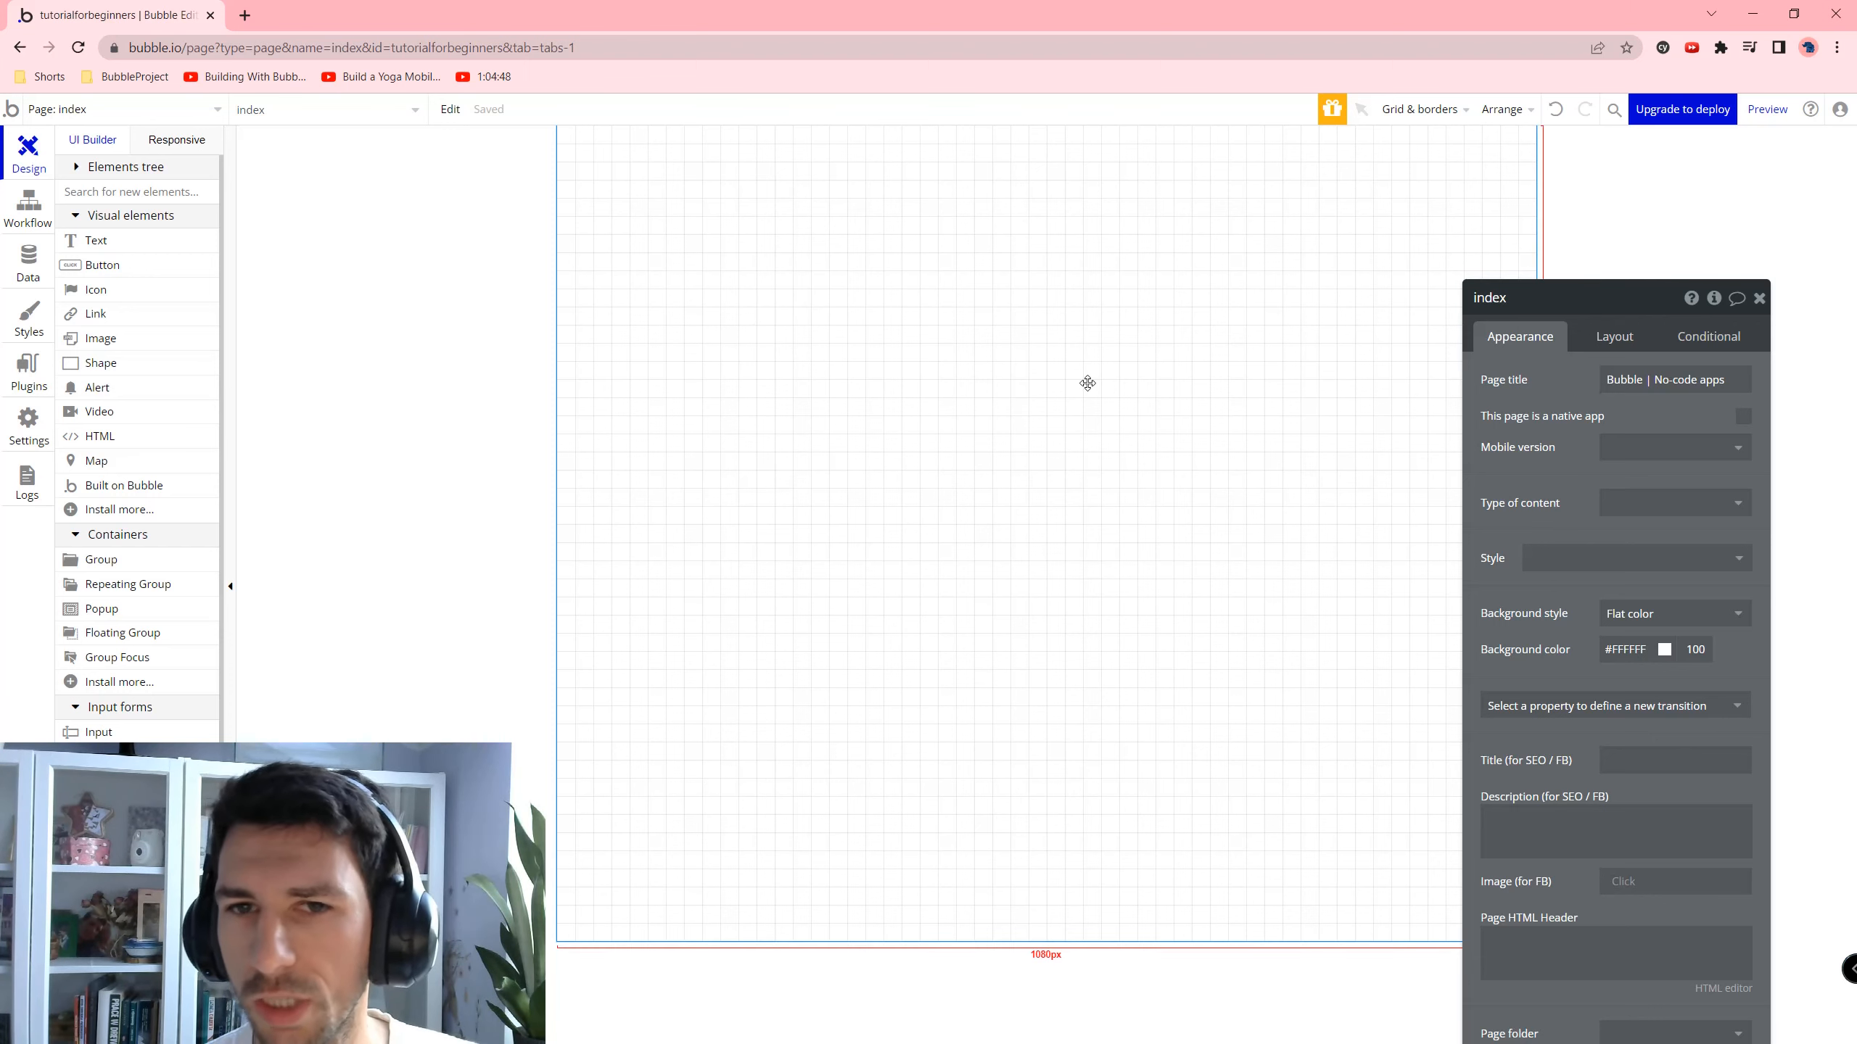
click(1613, 350)
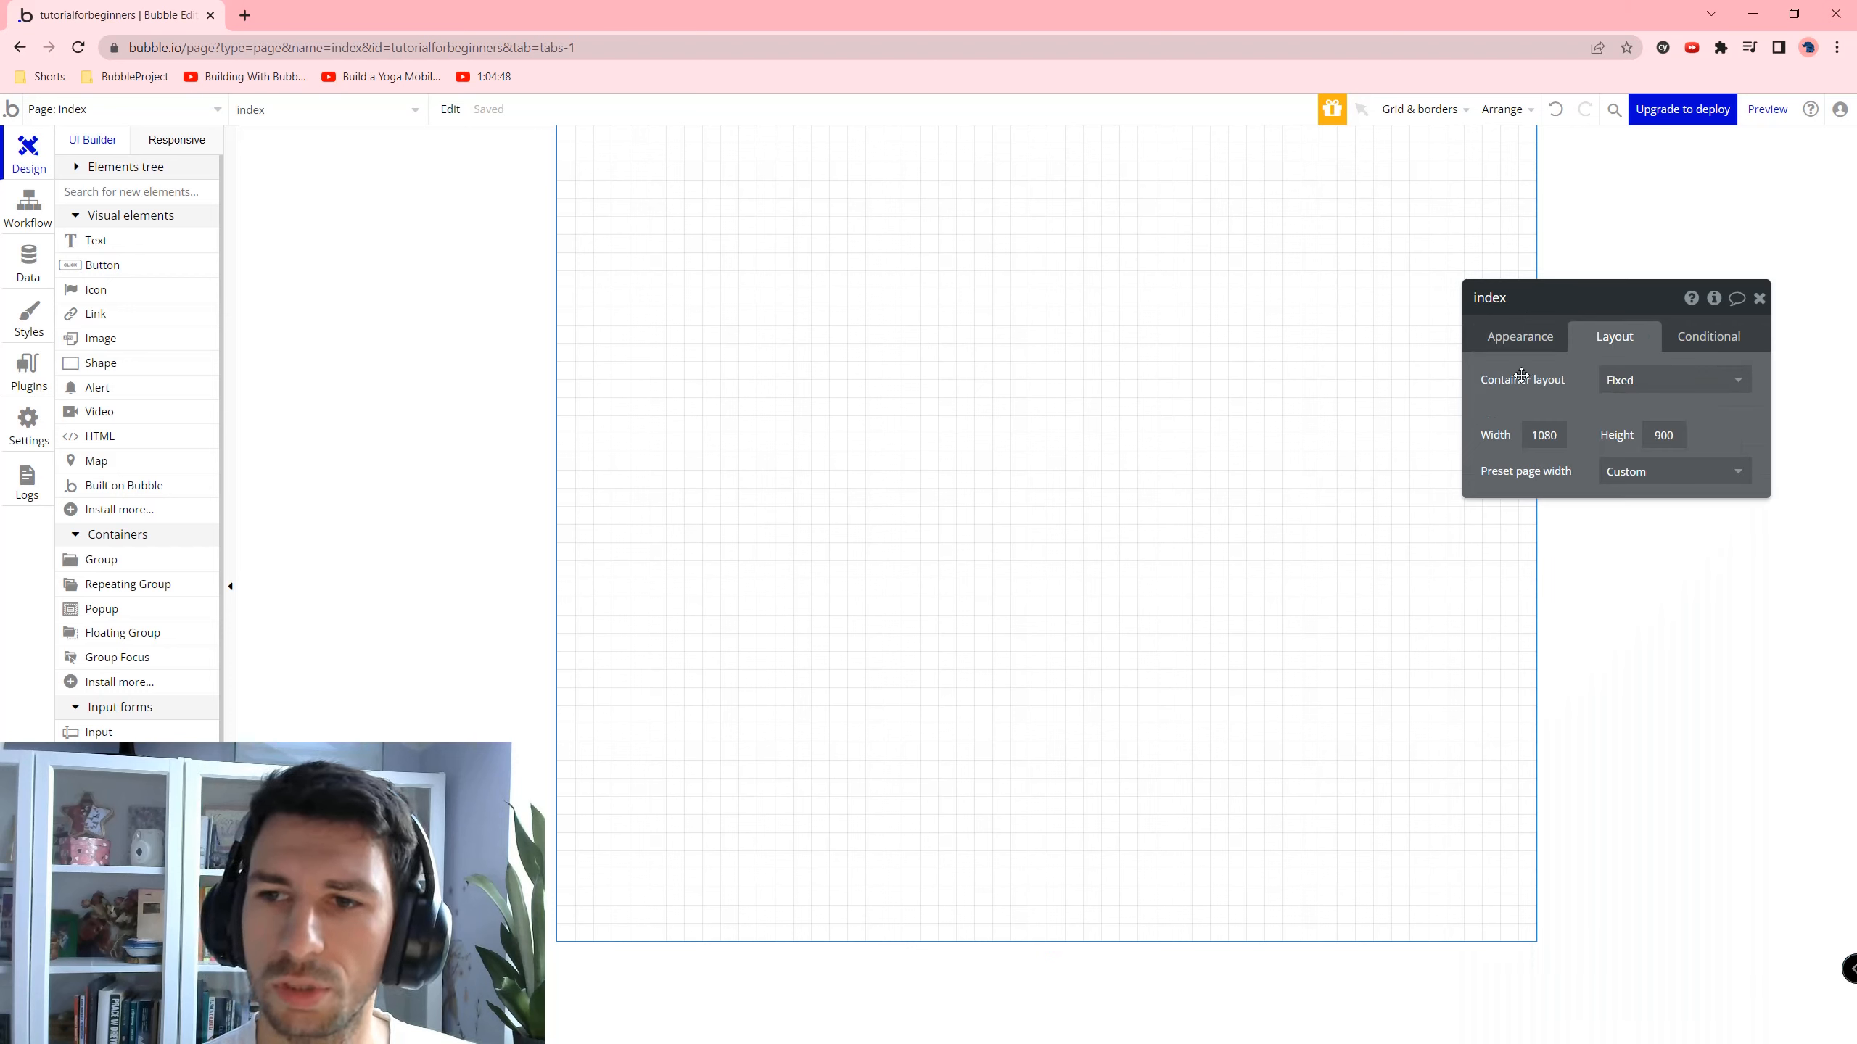
click(1658, 379)
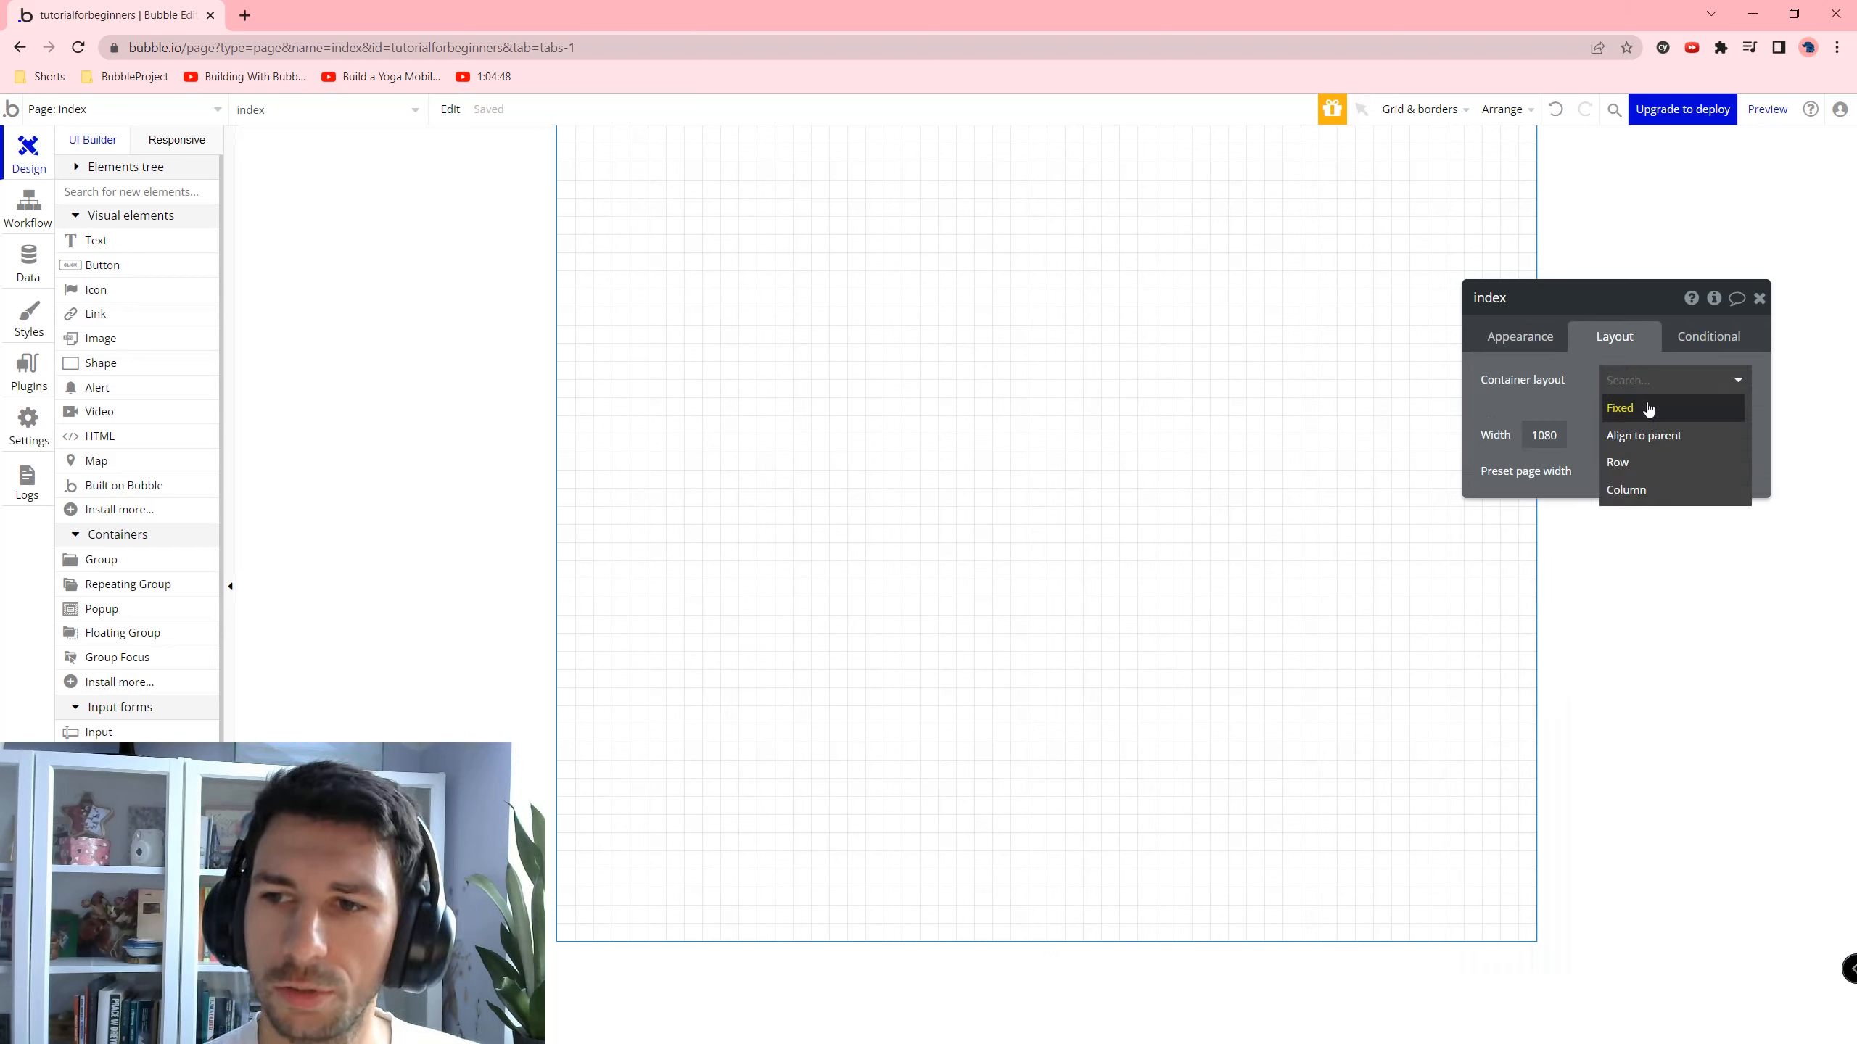
click(1114, 409)
Draw a button near the top of the page and an icon about 111 by 62 px beside it.
click(102, 265)
drag(659, 197, 854, 311)
click(84, 290)
drag(1007, 234, 1108, 290)
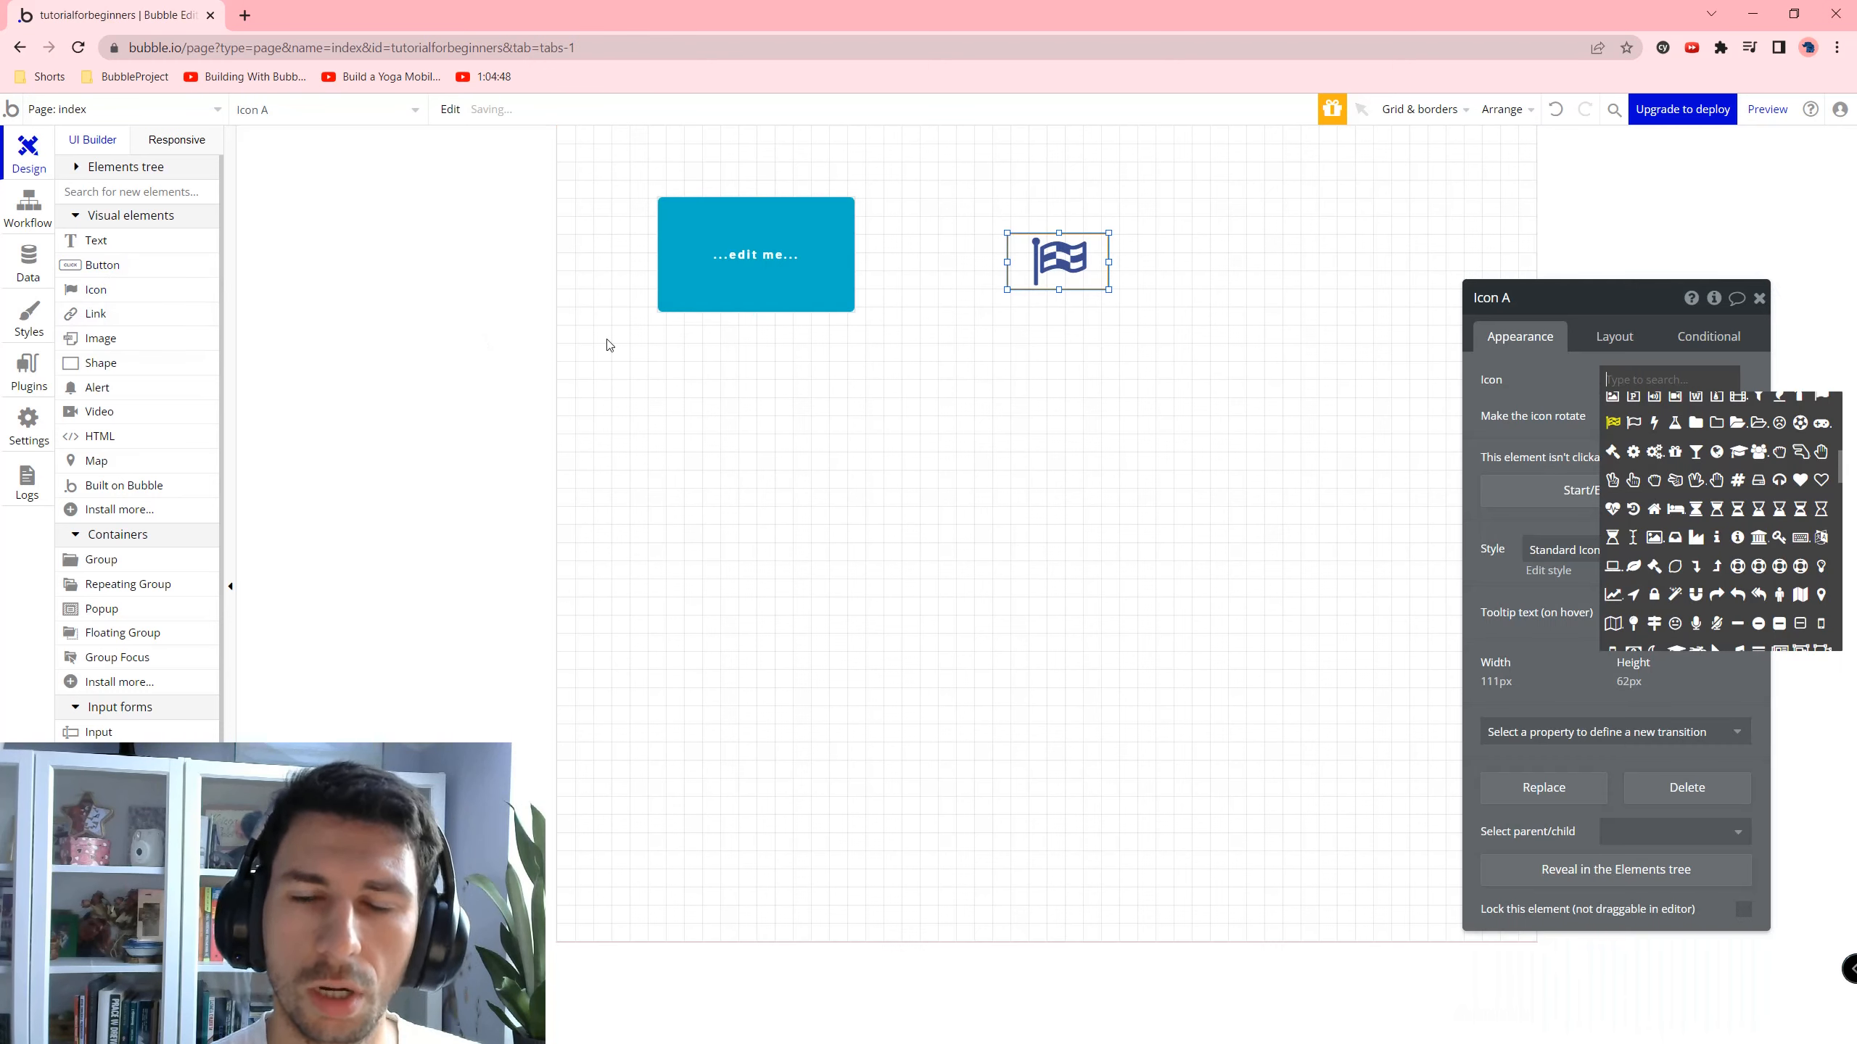
Set the index page's container layout to Align to parent and try to move the flag icon to a free position.
click(1141, 361)
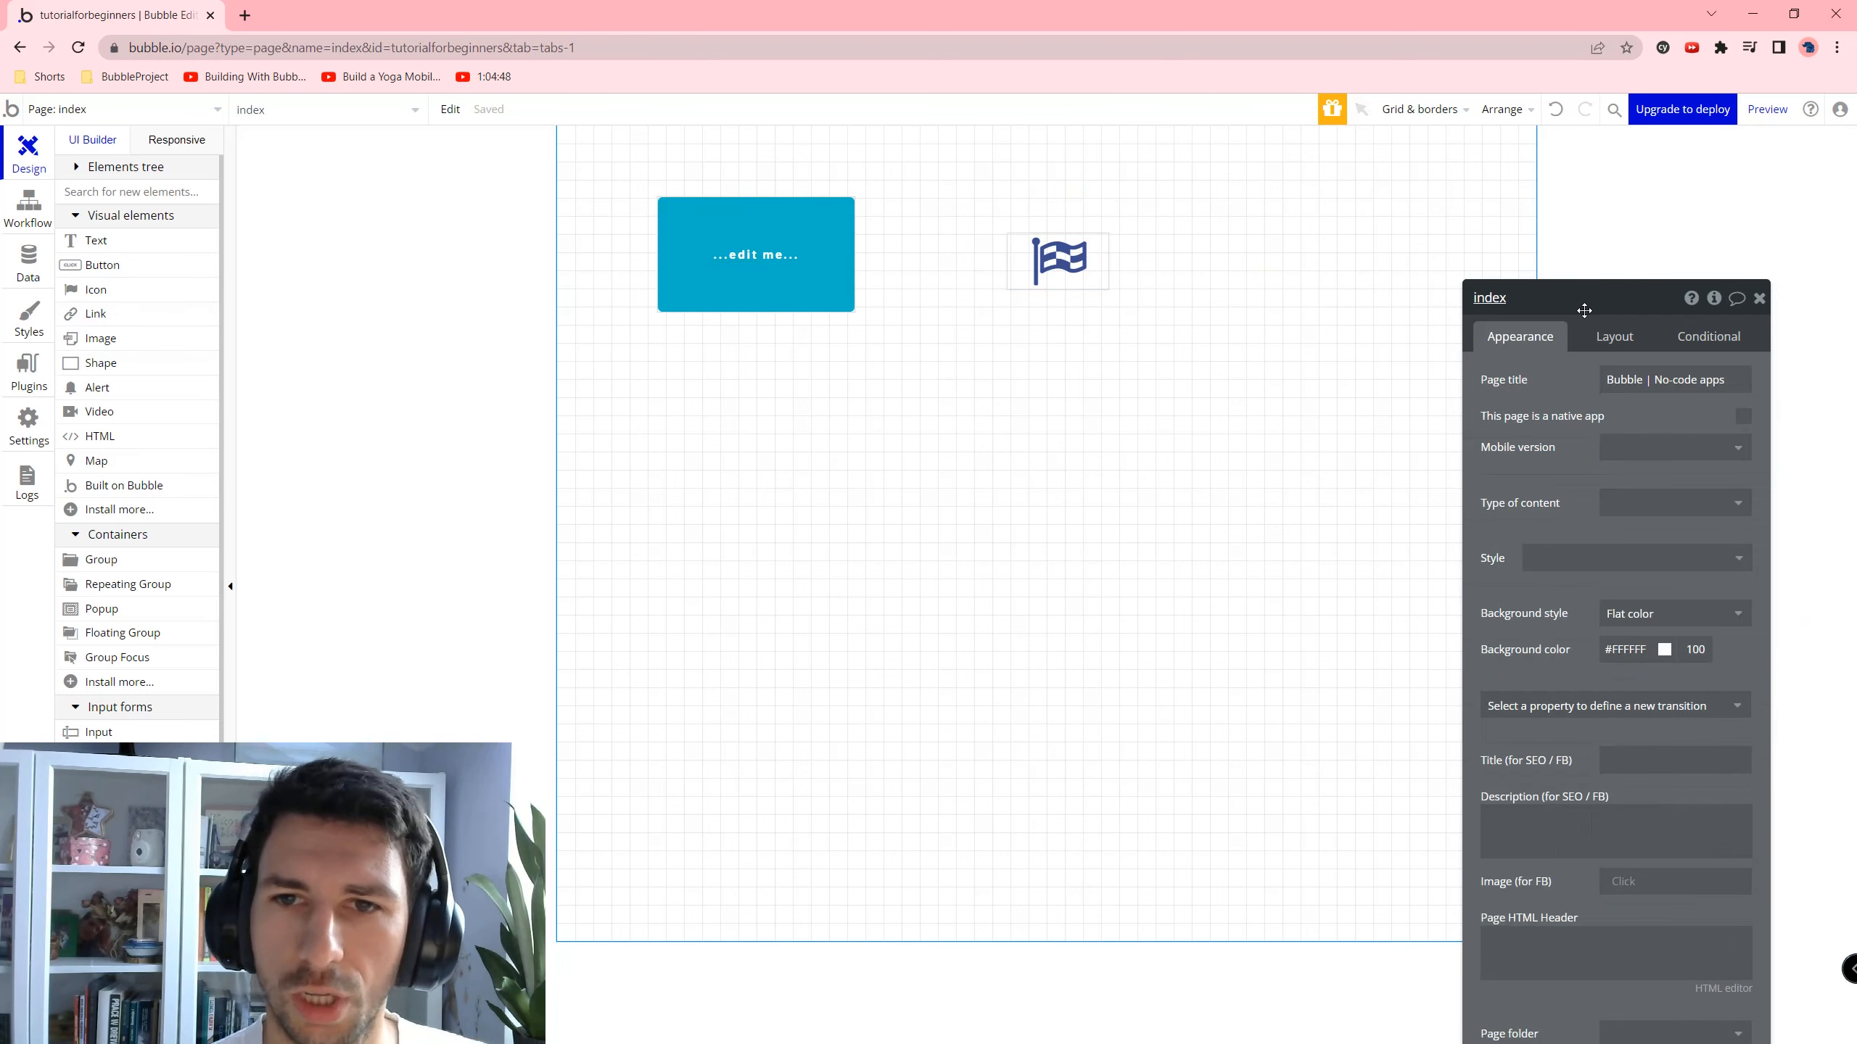
click(1614, 335)
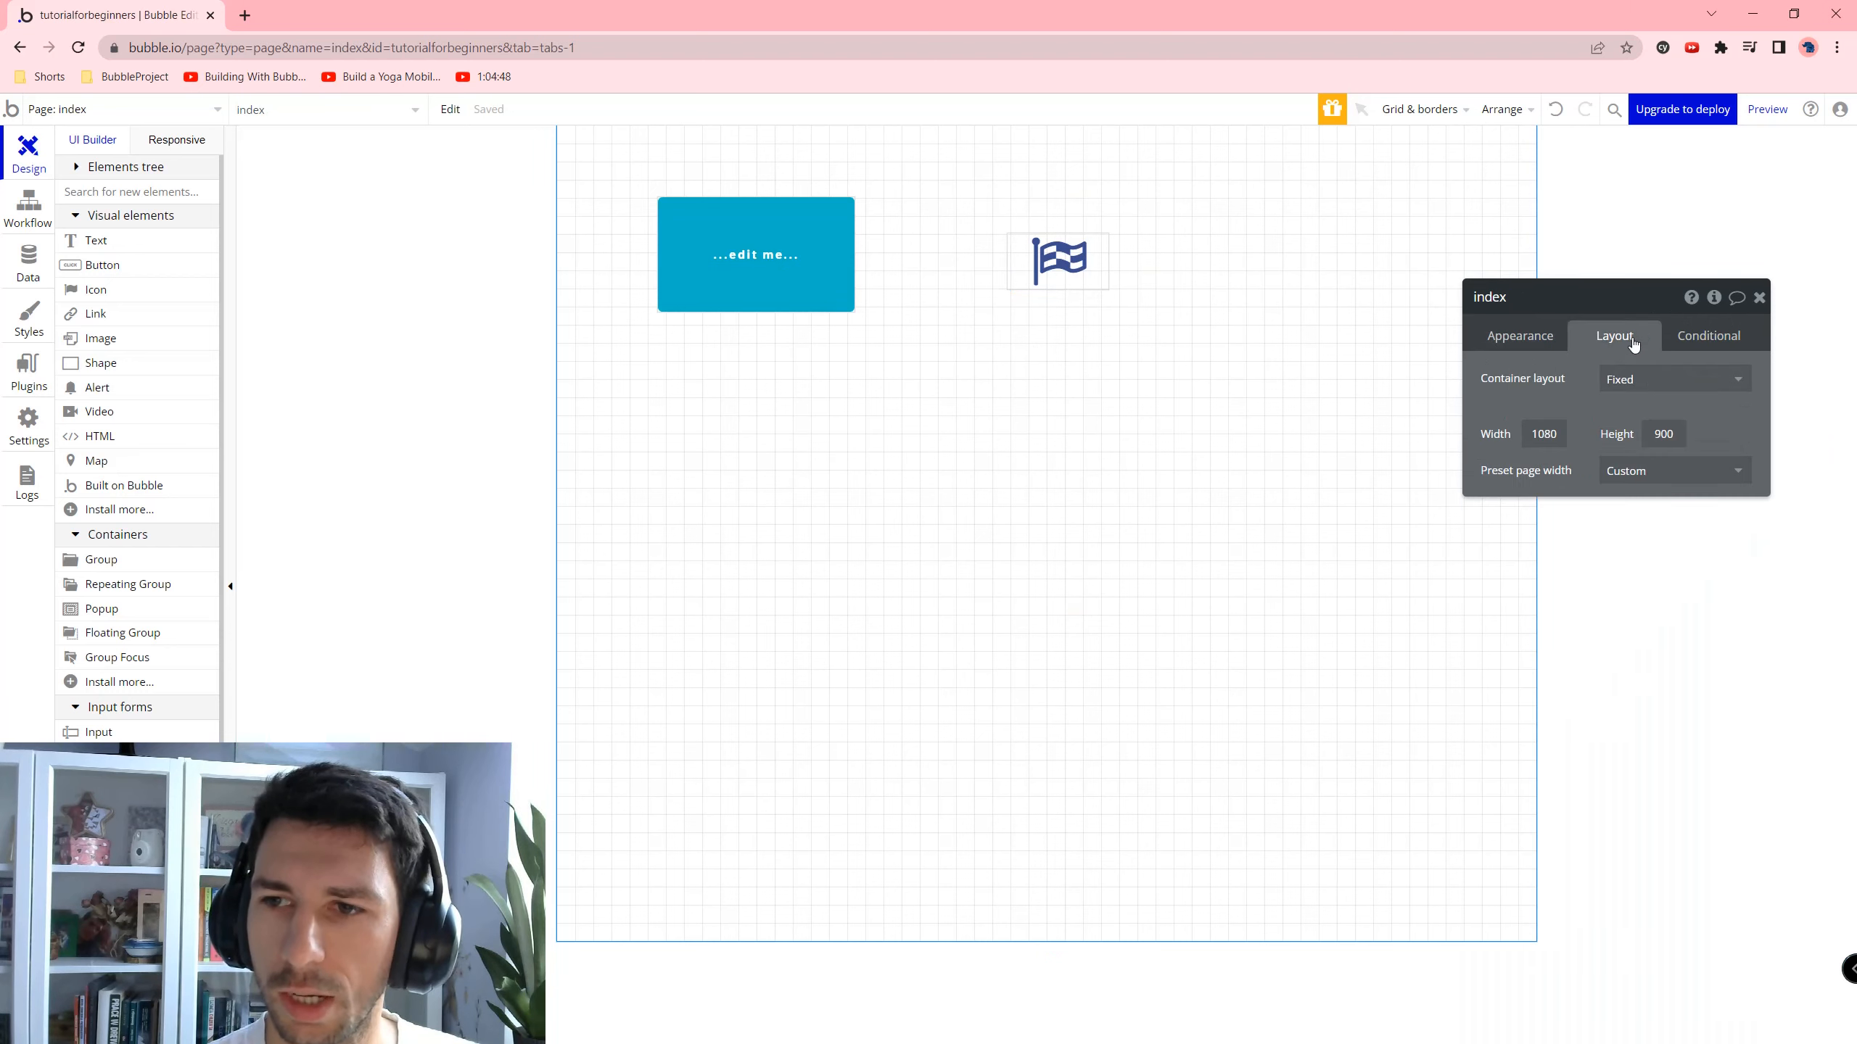
click(1634, 379)
click(1624, 433)
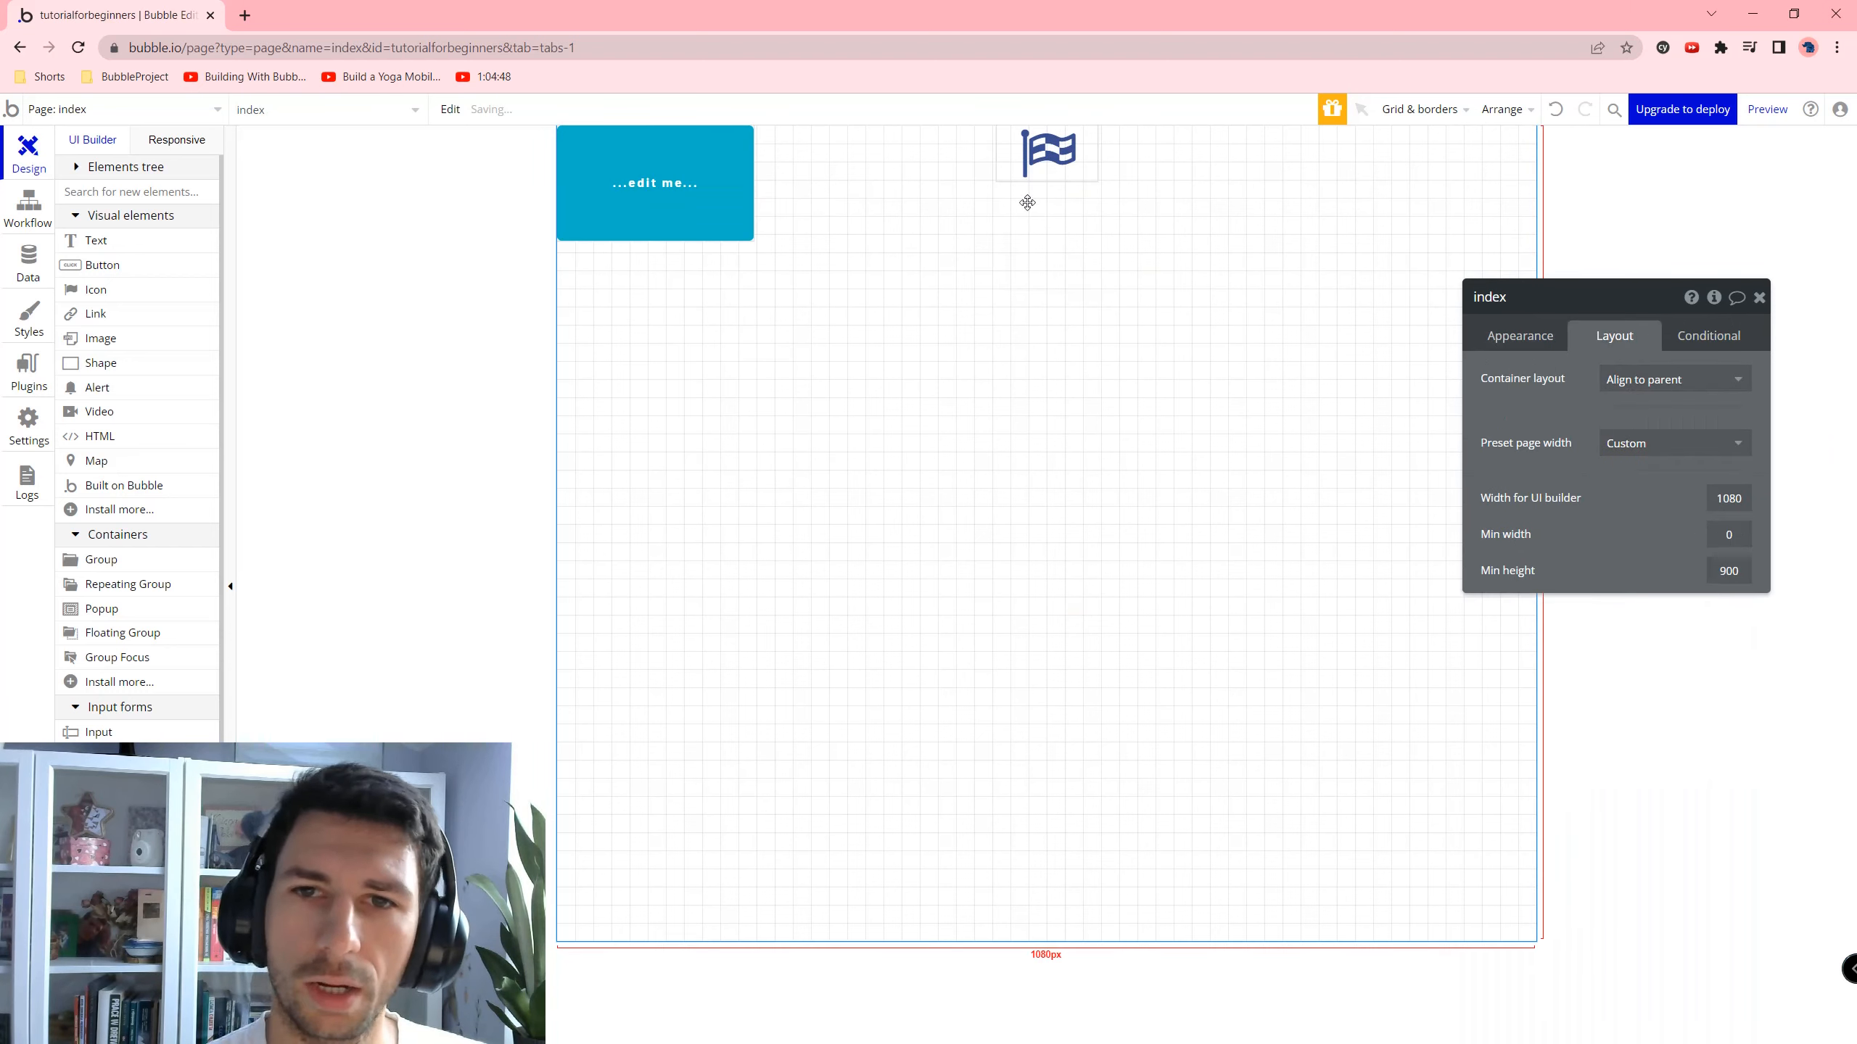
drag(1048, 157, 1148, 277)
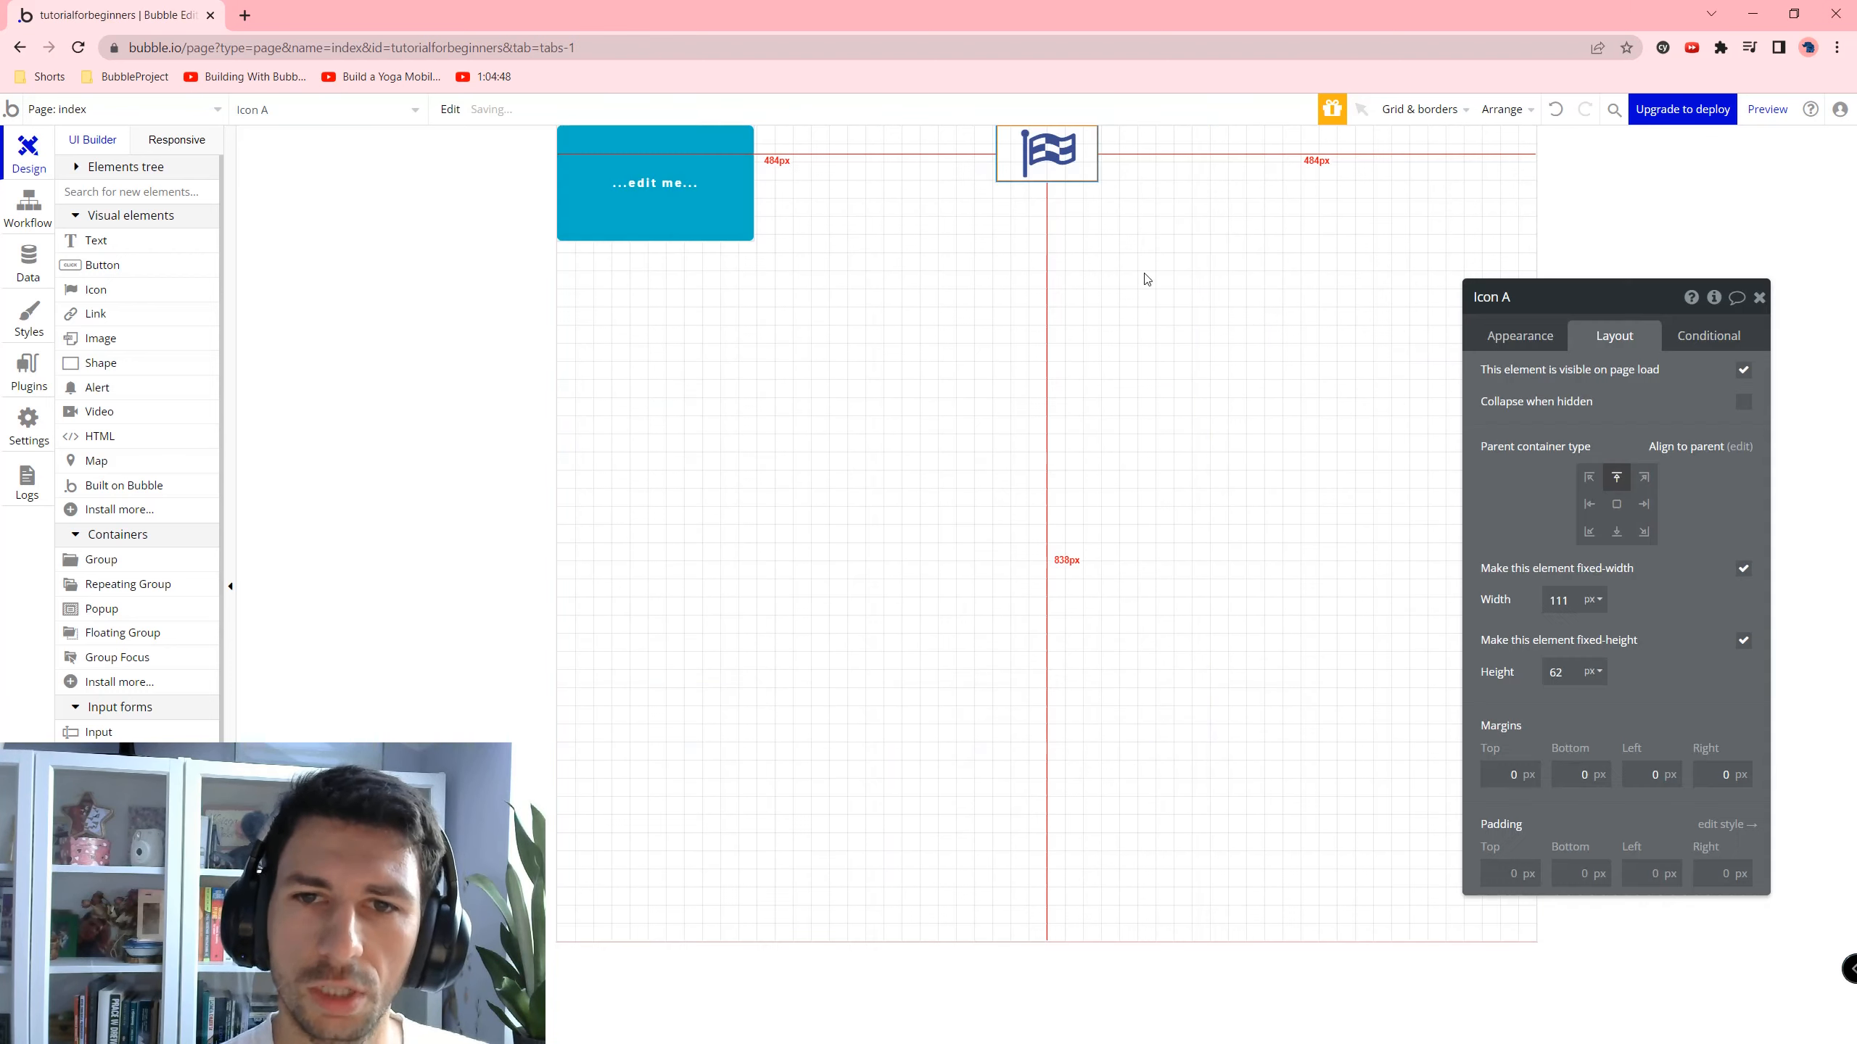
click(1512, 344)
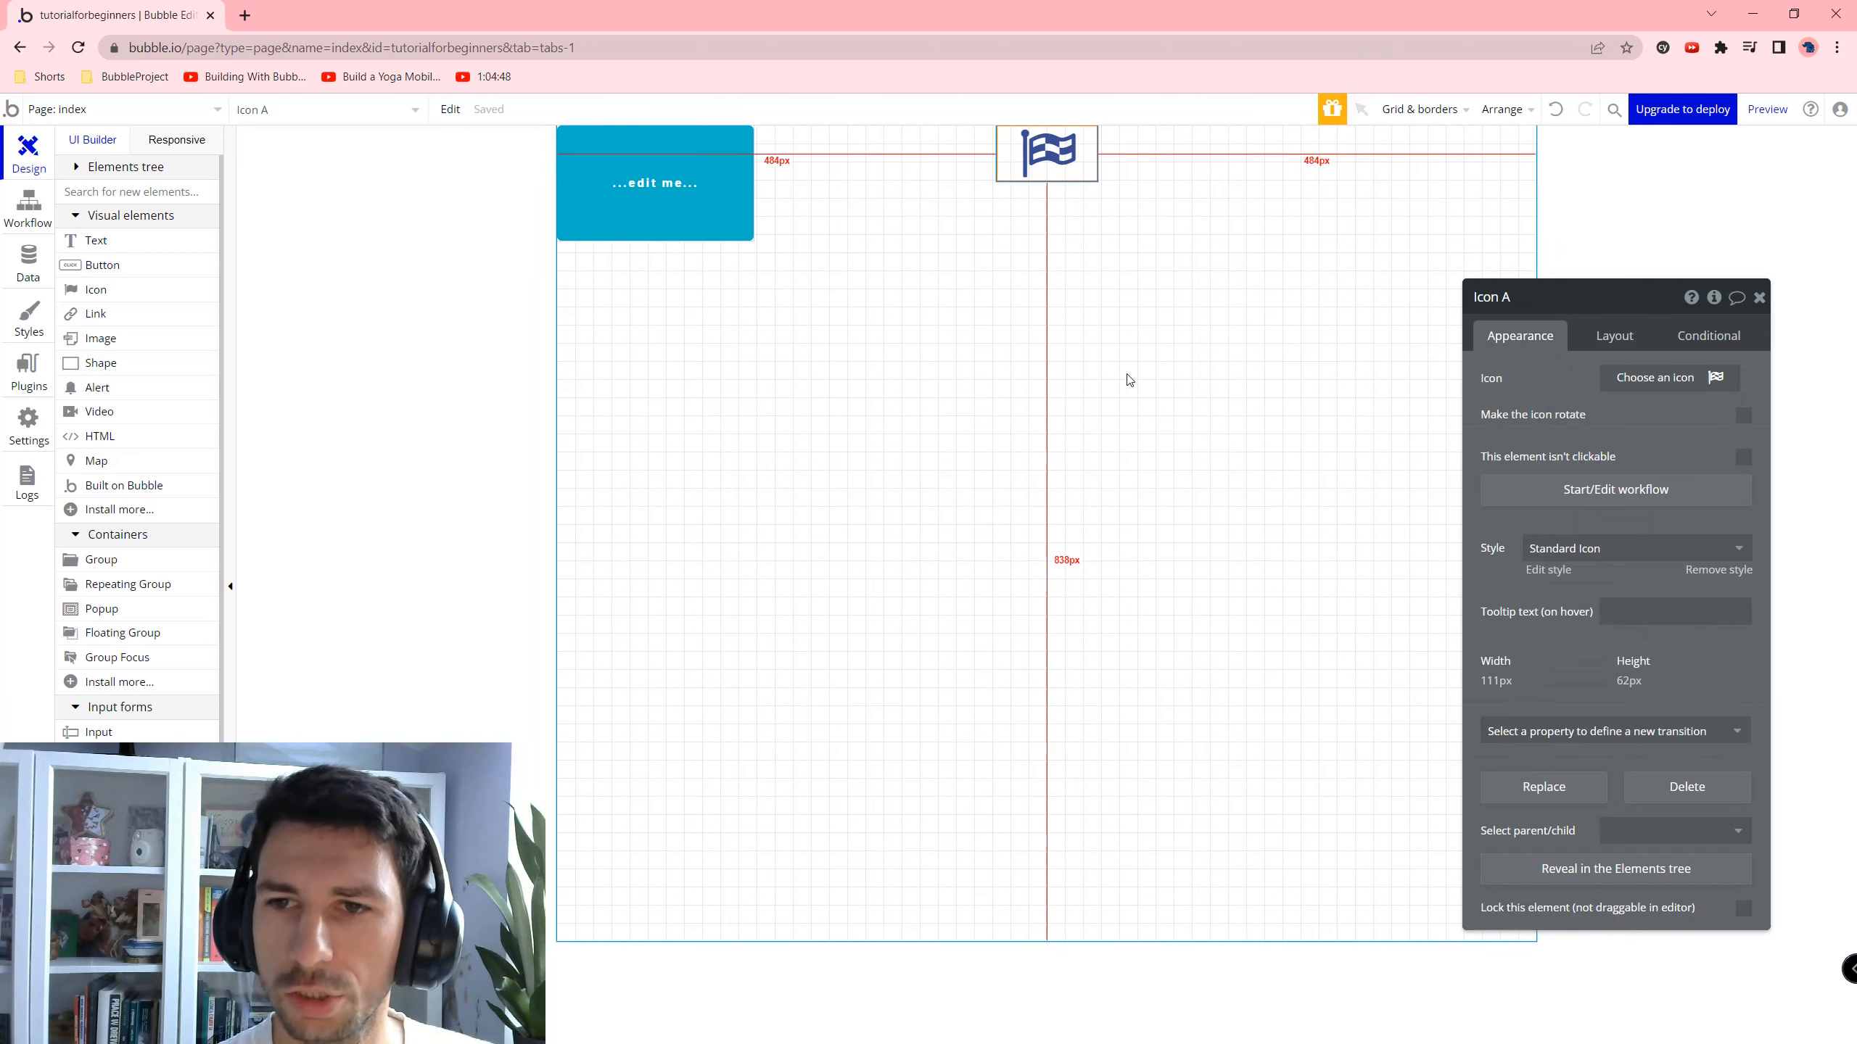
Change the index page's container layout to Column.
click(1127, 381)
click(1614, 335)
click(1656, 384)
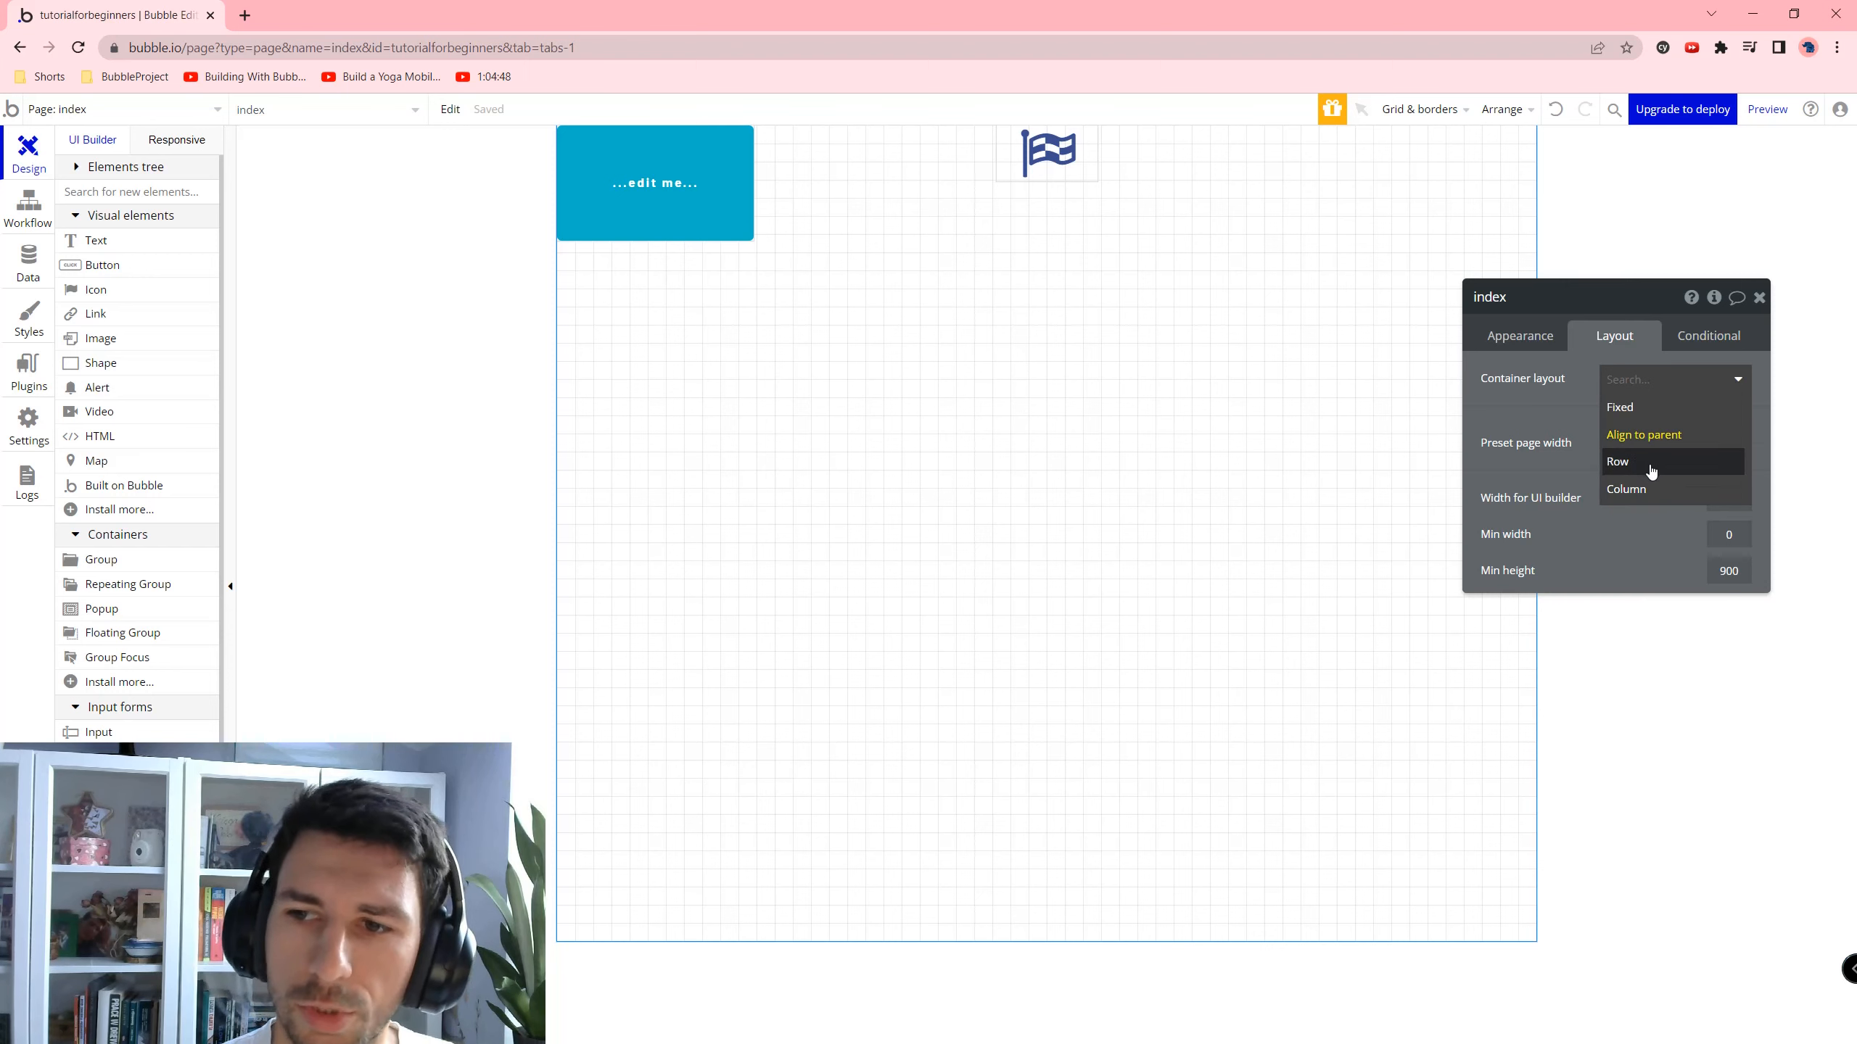
click(1668, 490)
Draw two more buttons beneath the icon in the column, the lower one about 132 by 178 px.
click(106, 265)
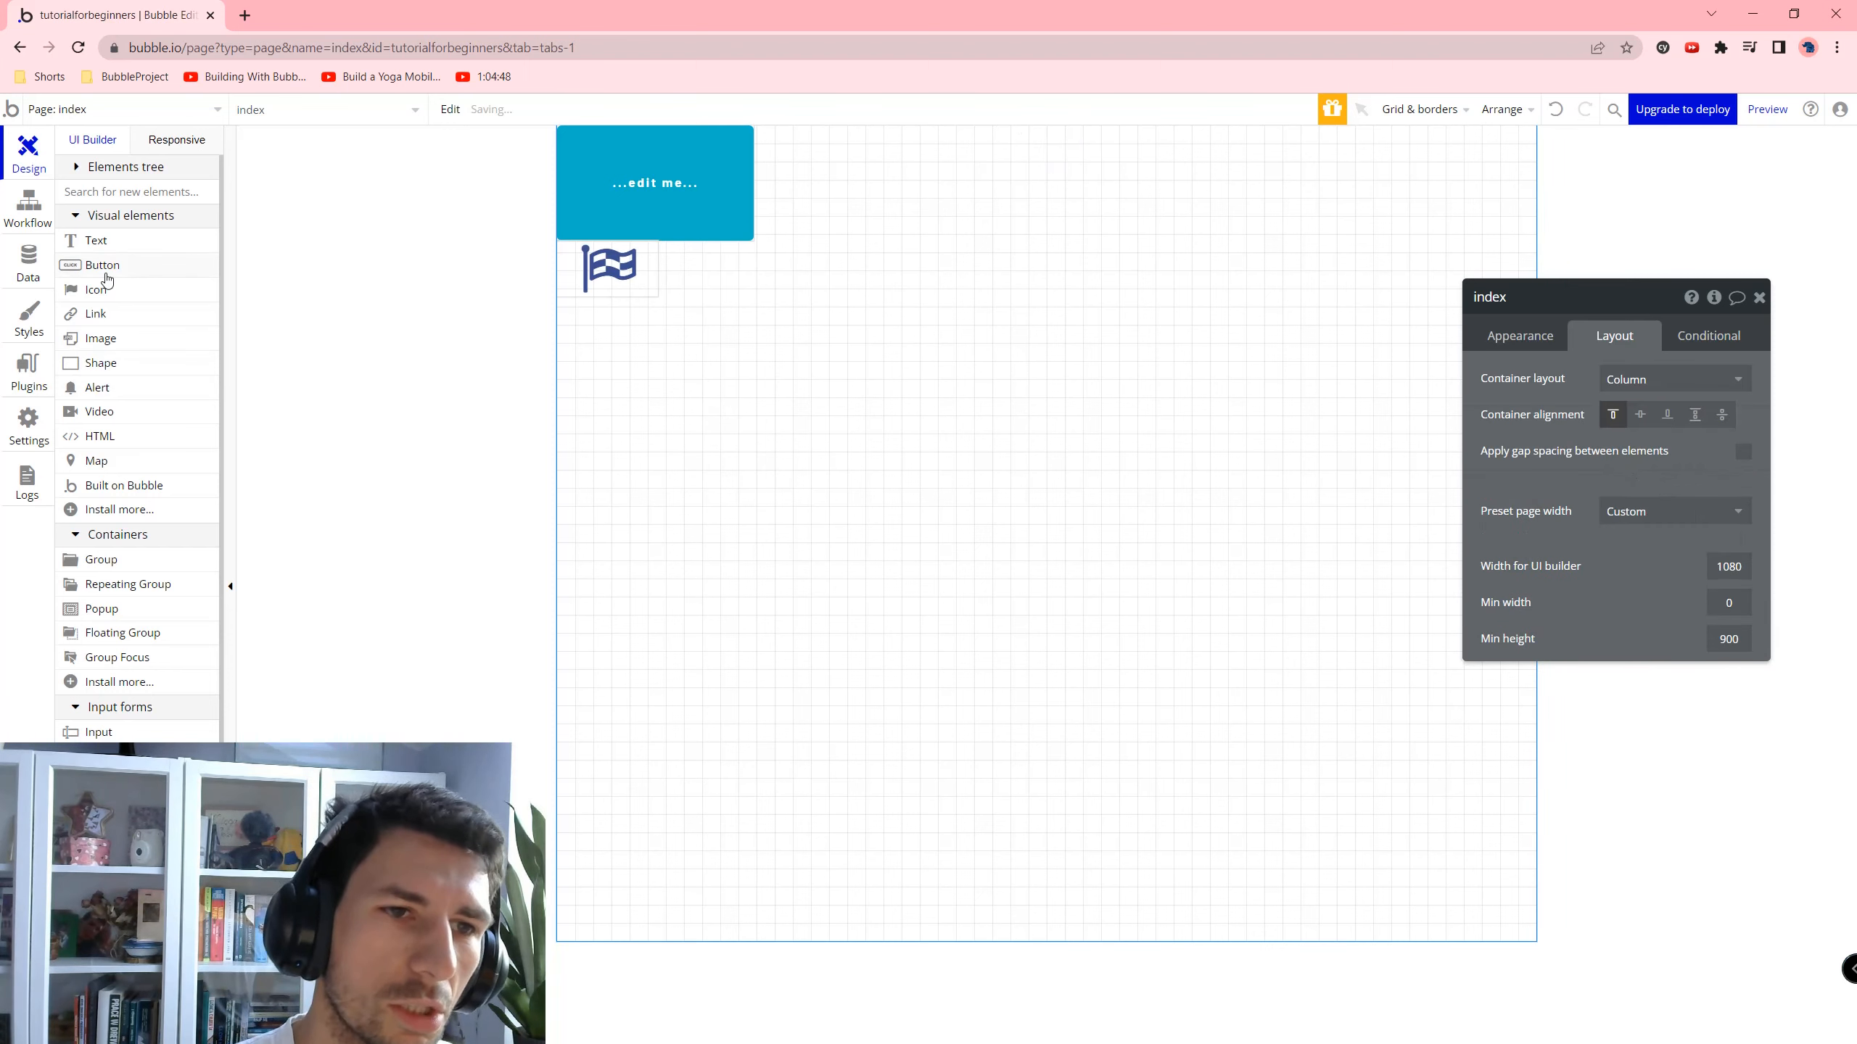
click(855, 508)
click(106, 265)
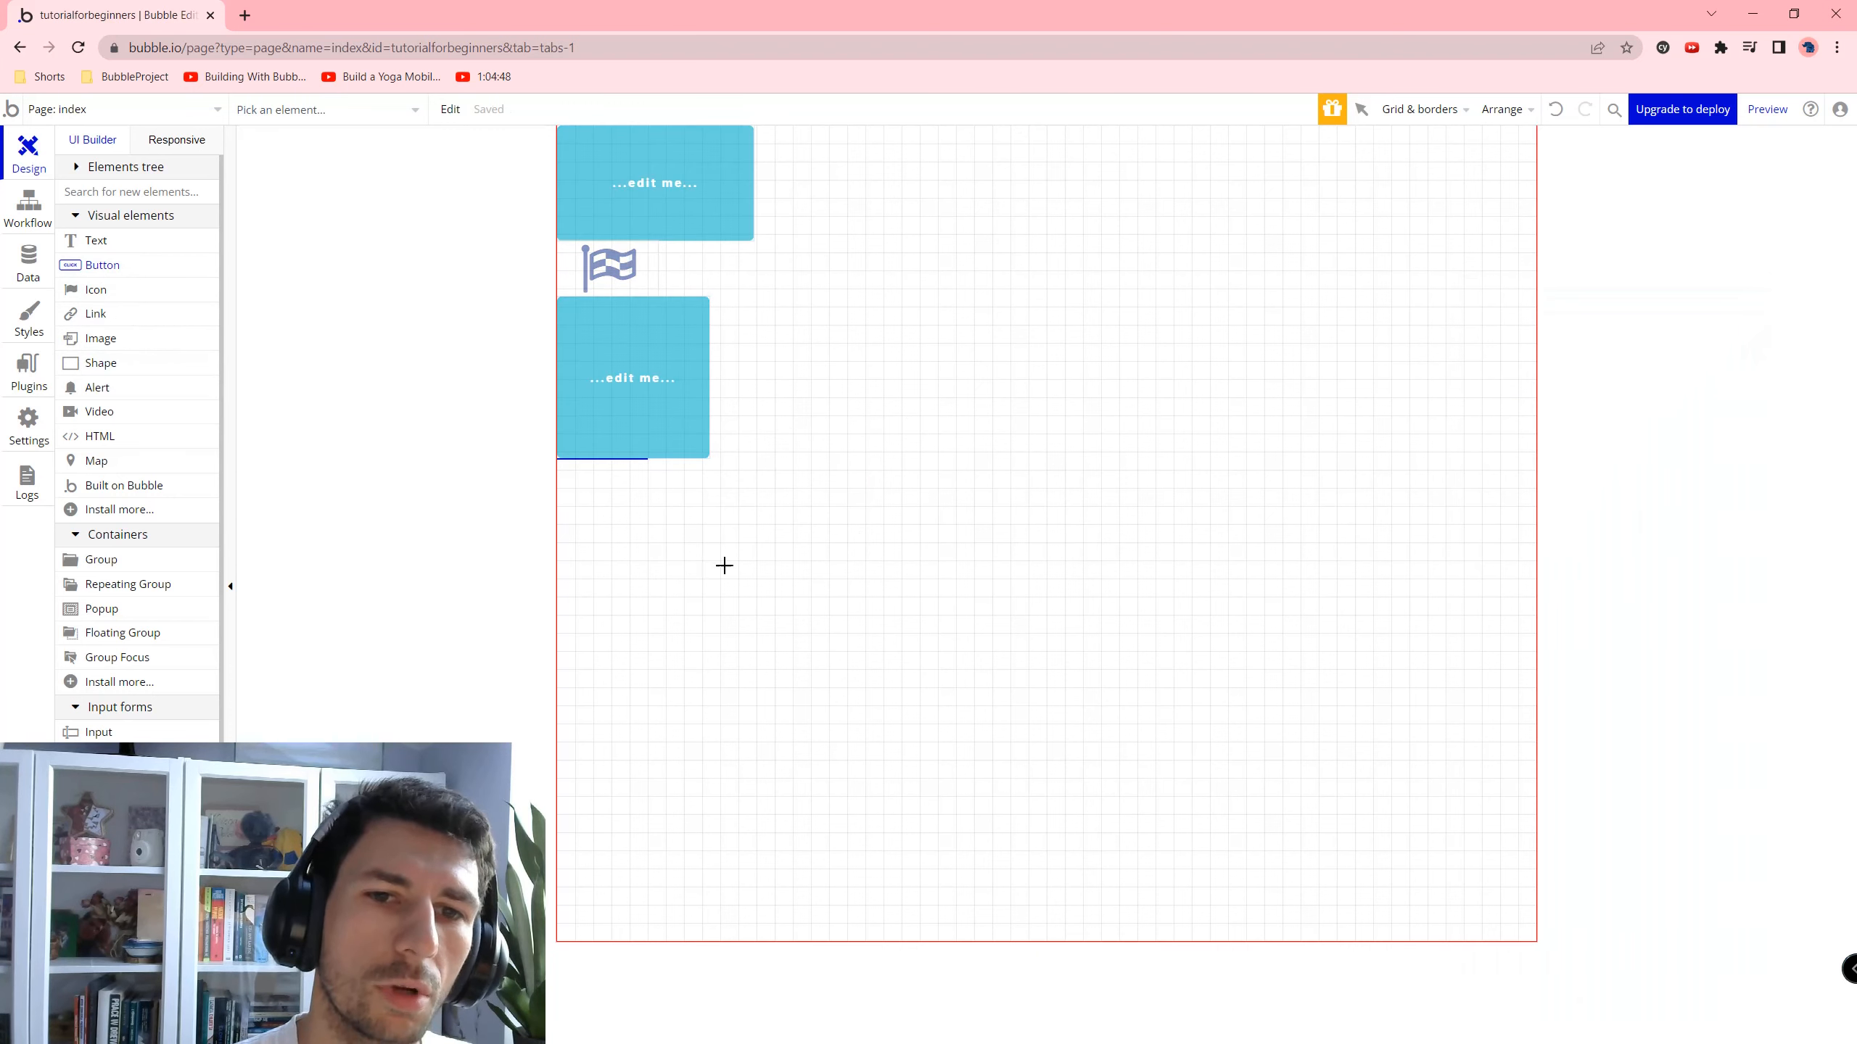
click(720, 564)
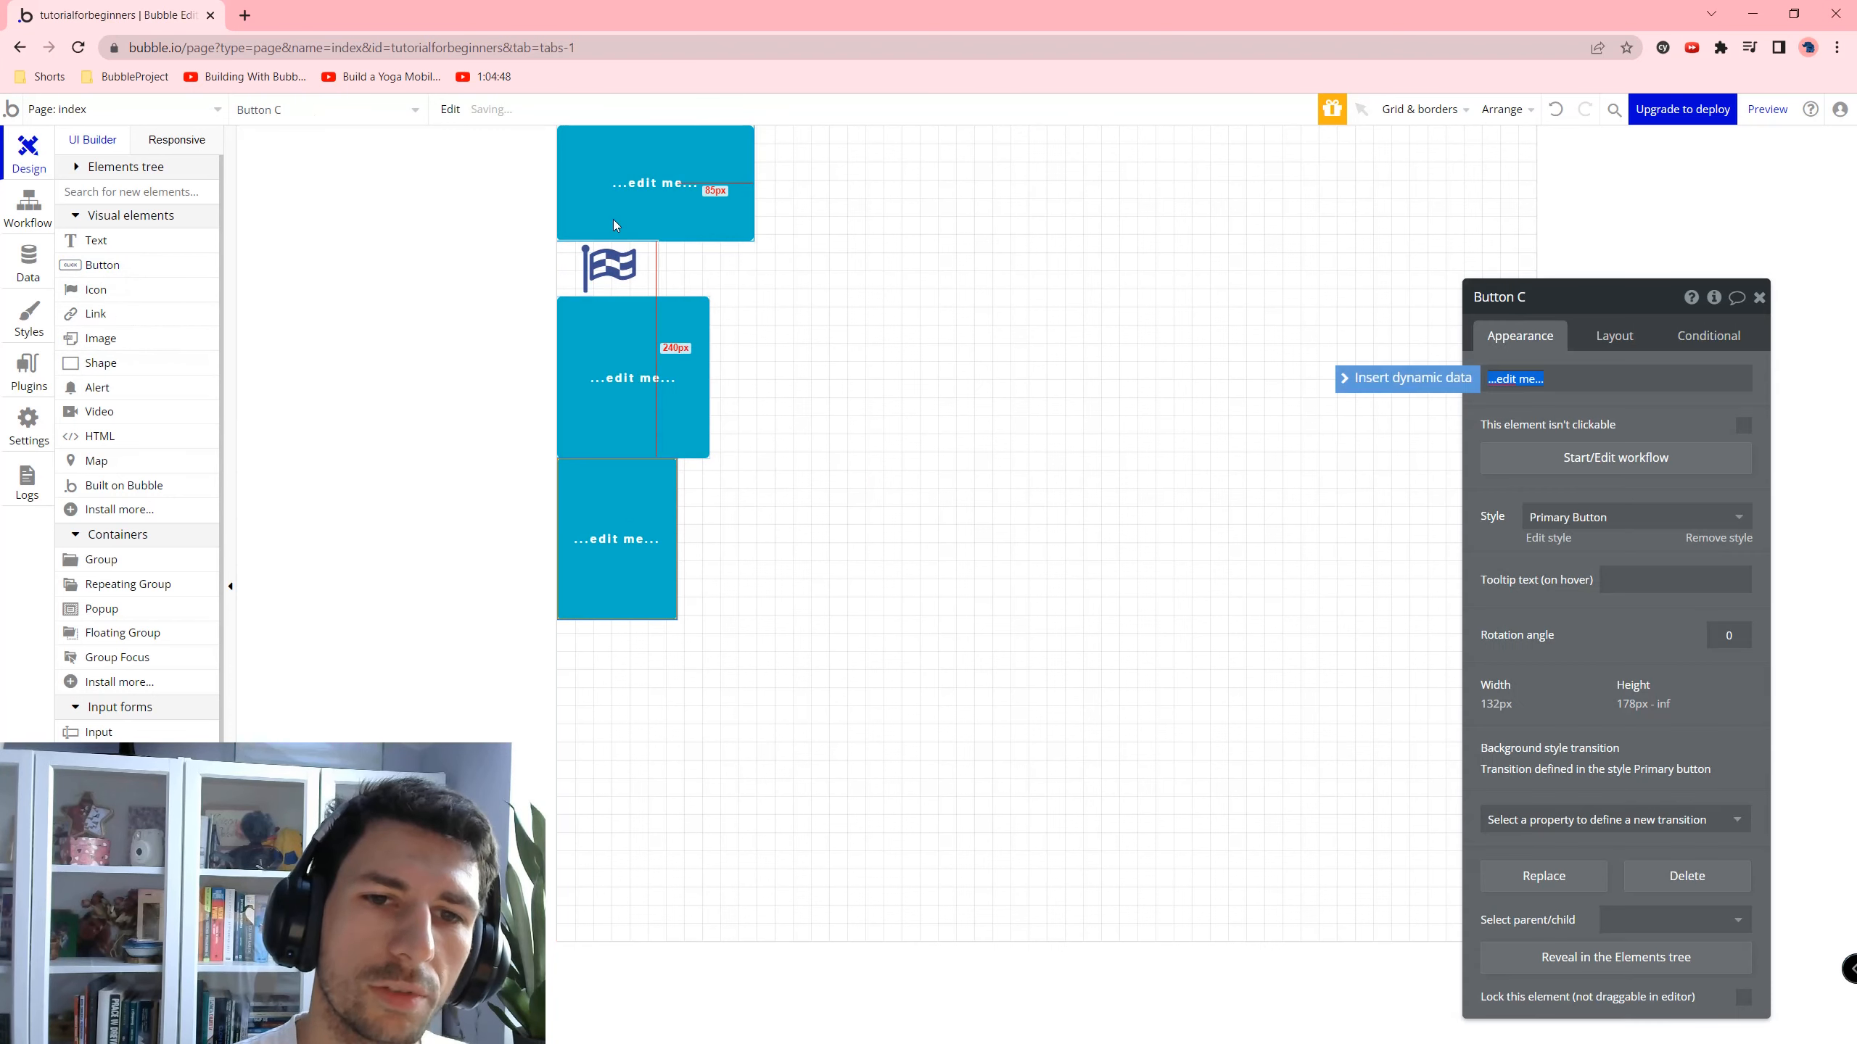
Switch the index page's container layout to Row.
click(812, 550)
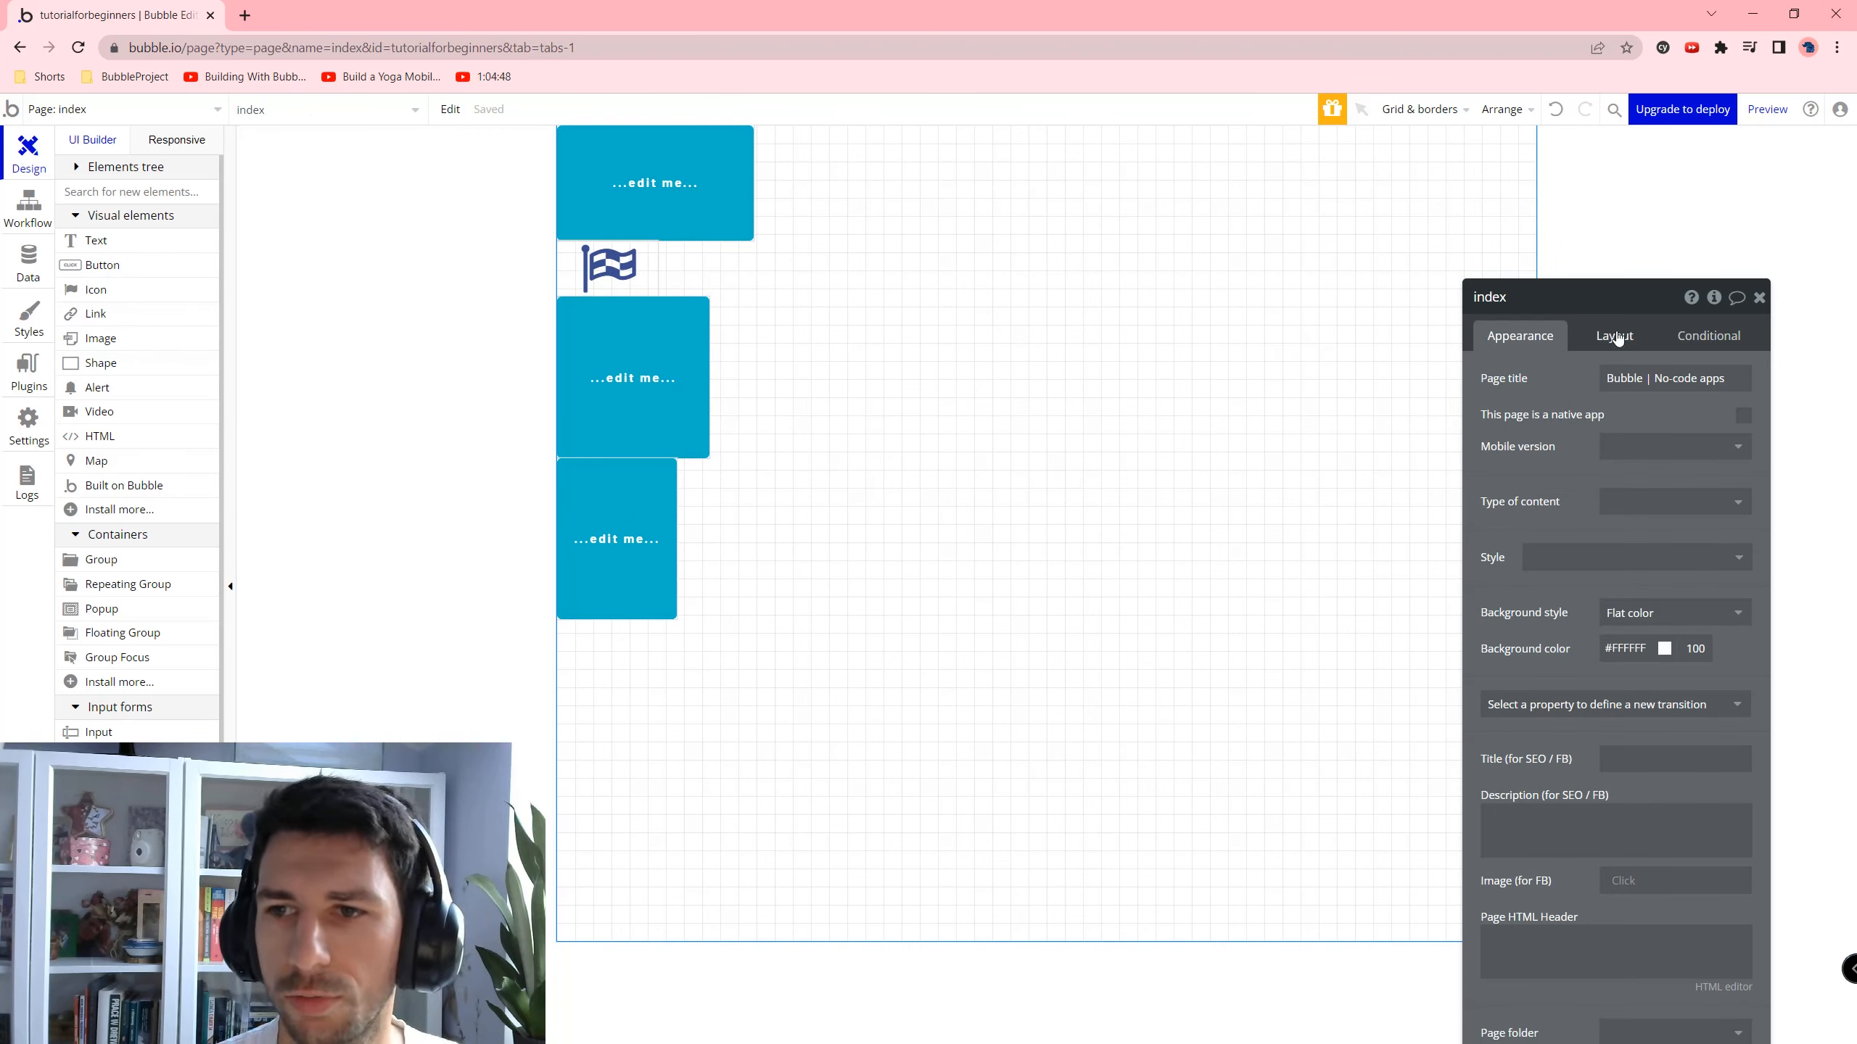
click(1613, 336)
click(1674, 379)
click(1645, 456)
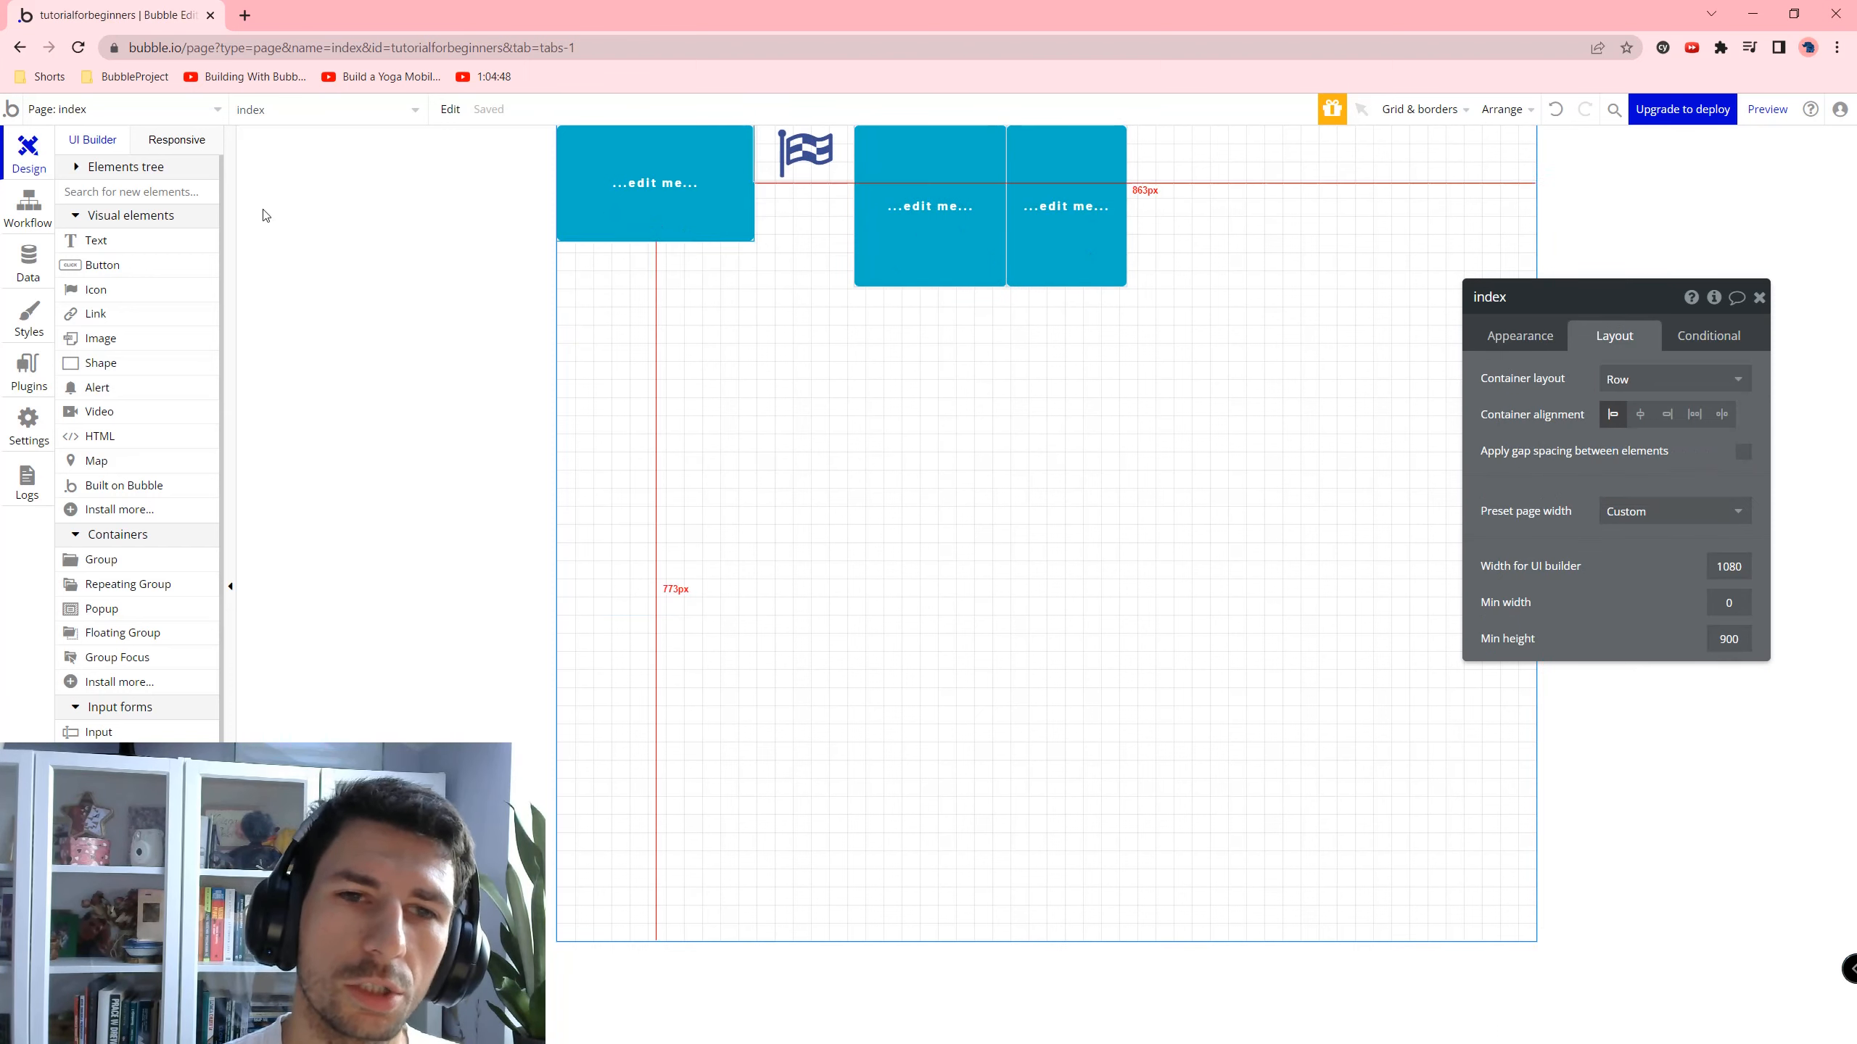
Add two more buttons to the row, one about 132 by 113 px and one about 521 by 115 px.
click(128, 272)
click(1318, 414)
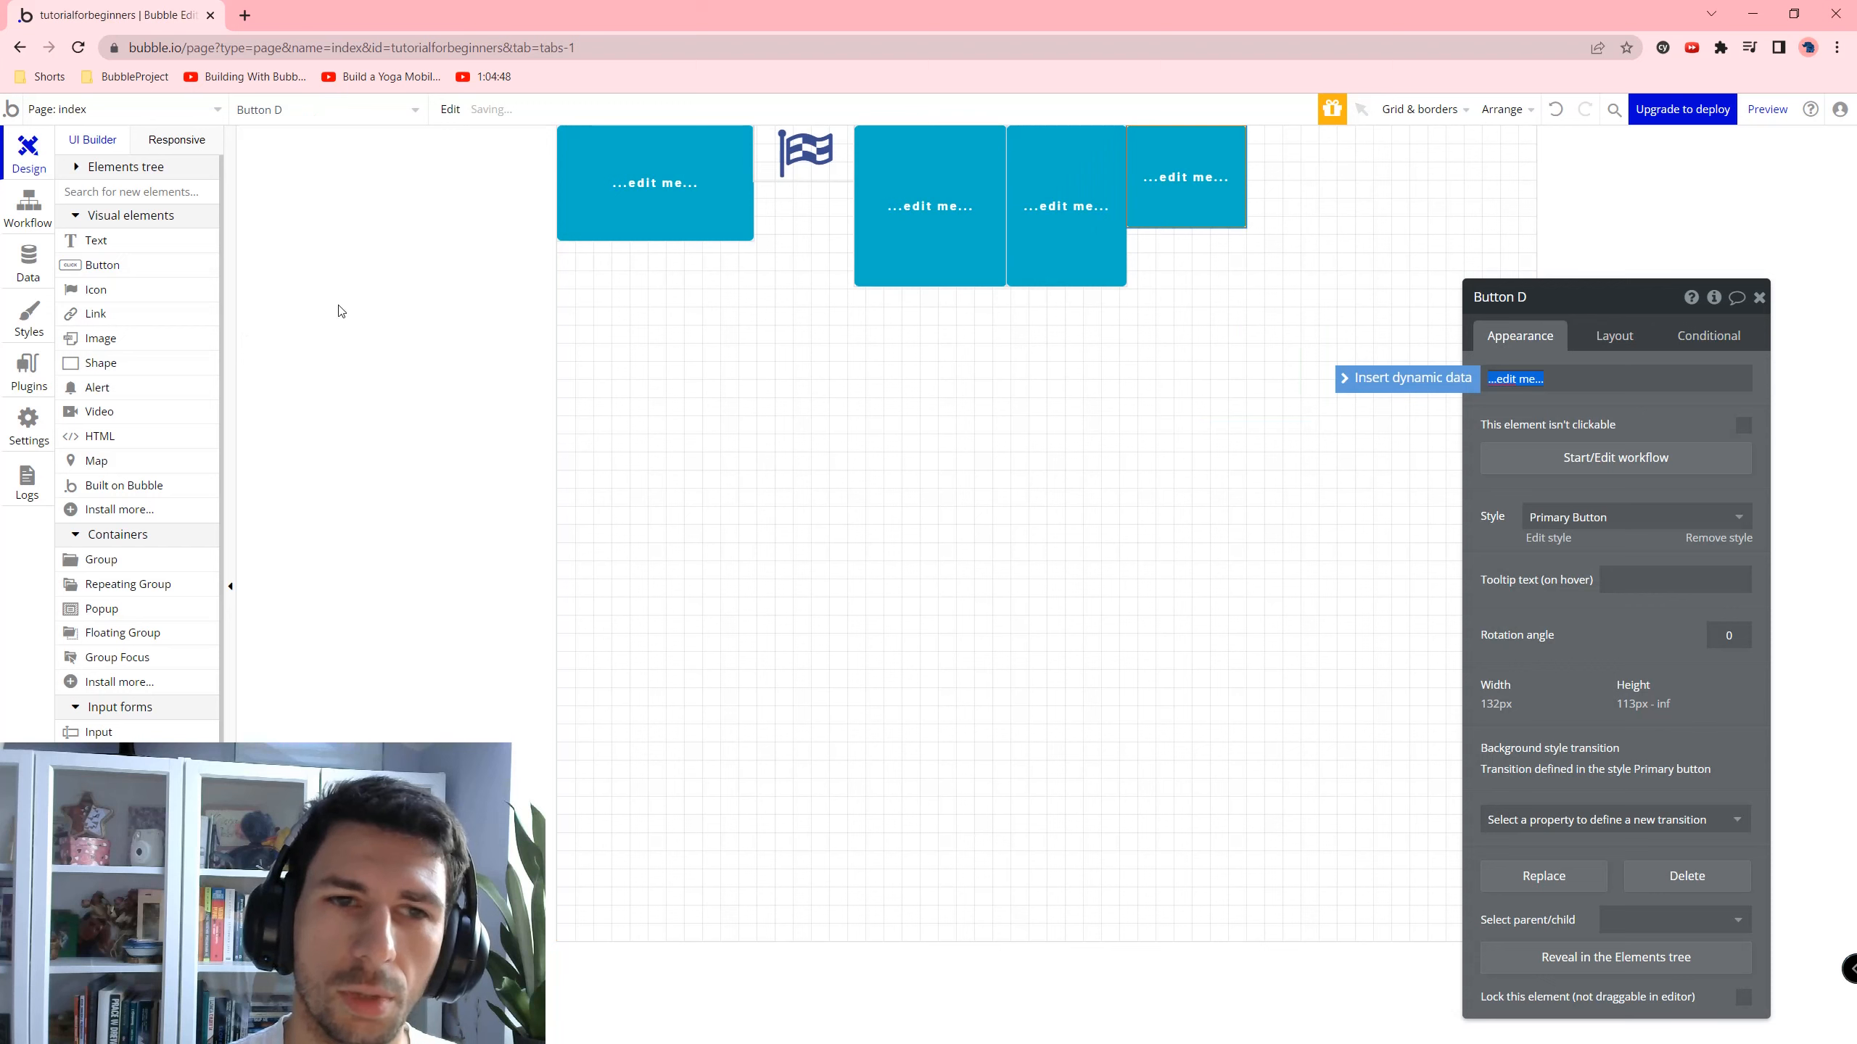
click(129, 264)
drag(886, 407, 999, 485)
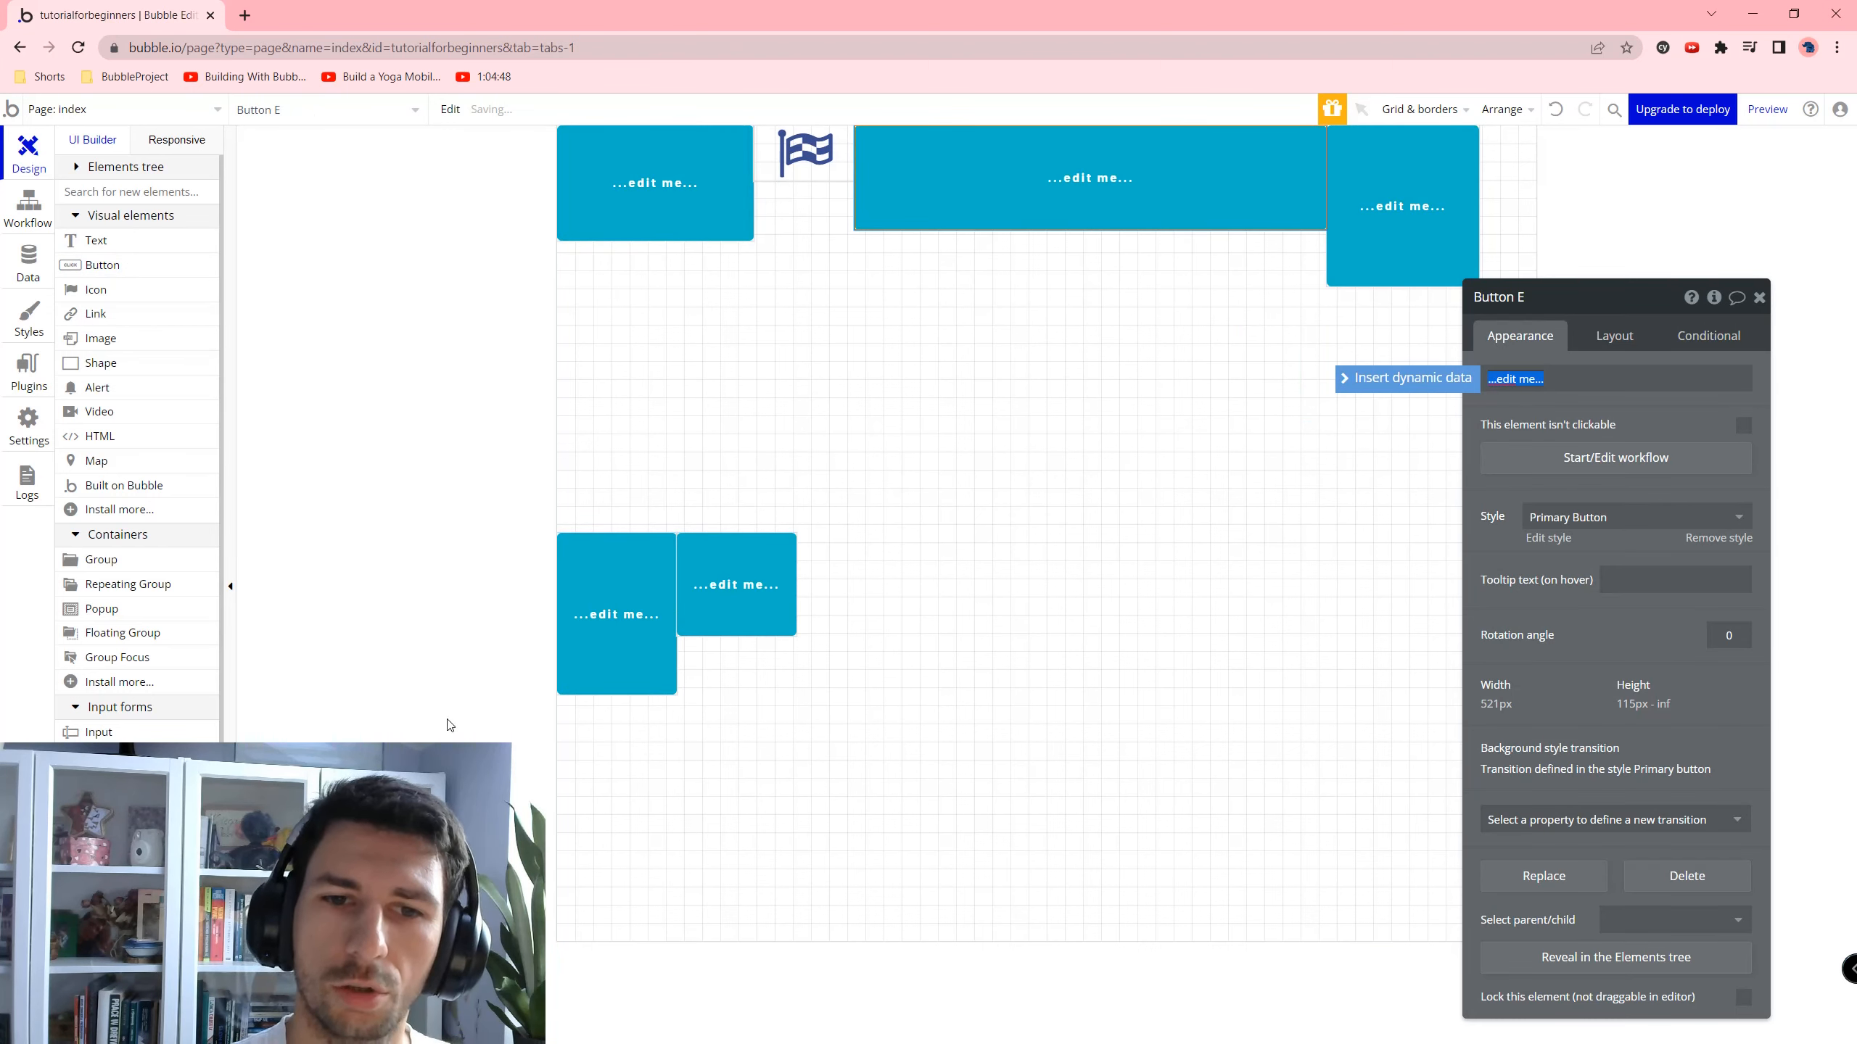
Replace the test elements with a group about 454 by 271 px and an identical copy next to it.
click(1083, 586)
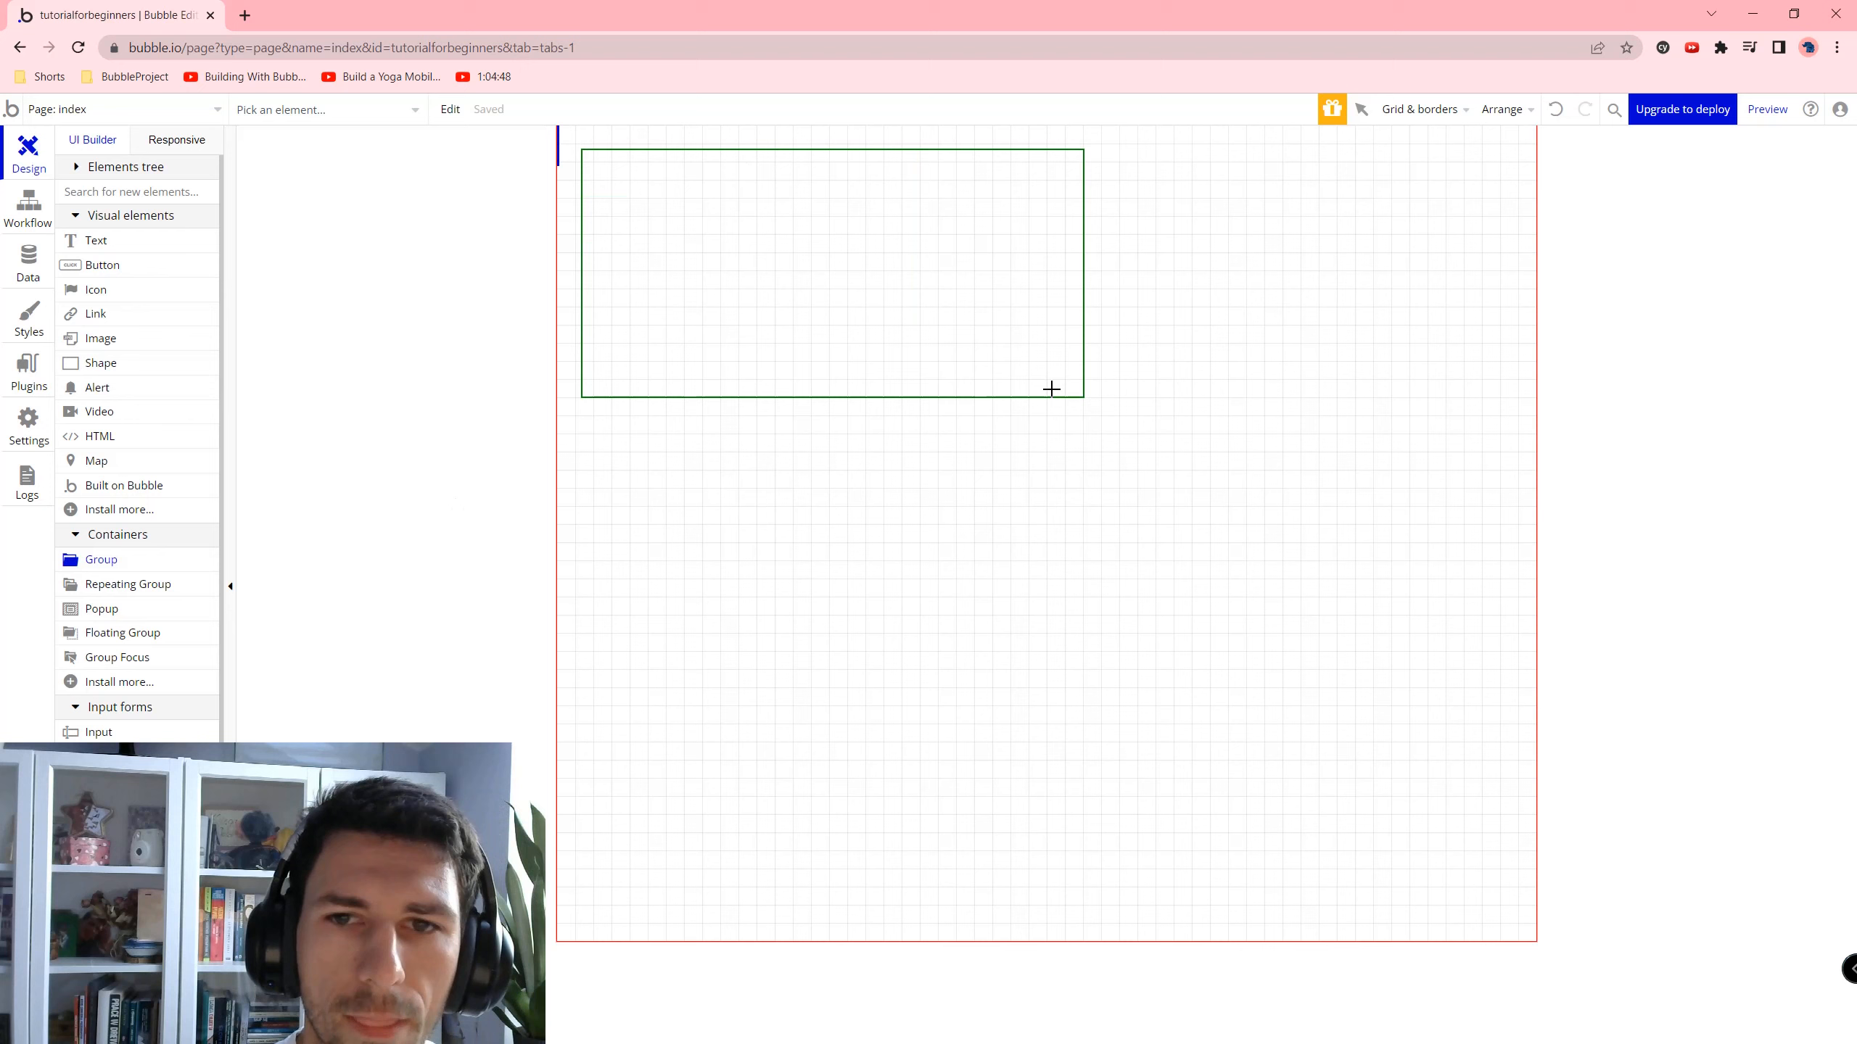
drag(1048, 385, 989, 396)
key(ctrl+c)
key(ctrl+v)
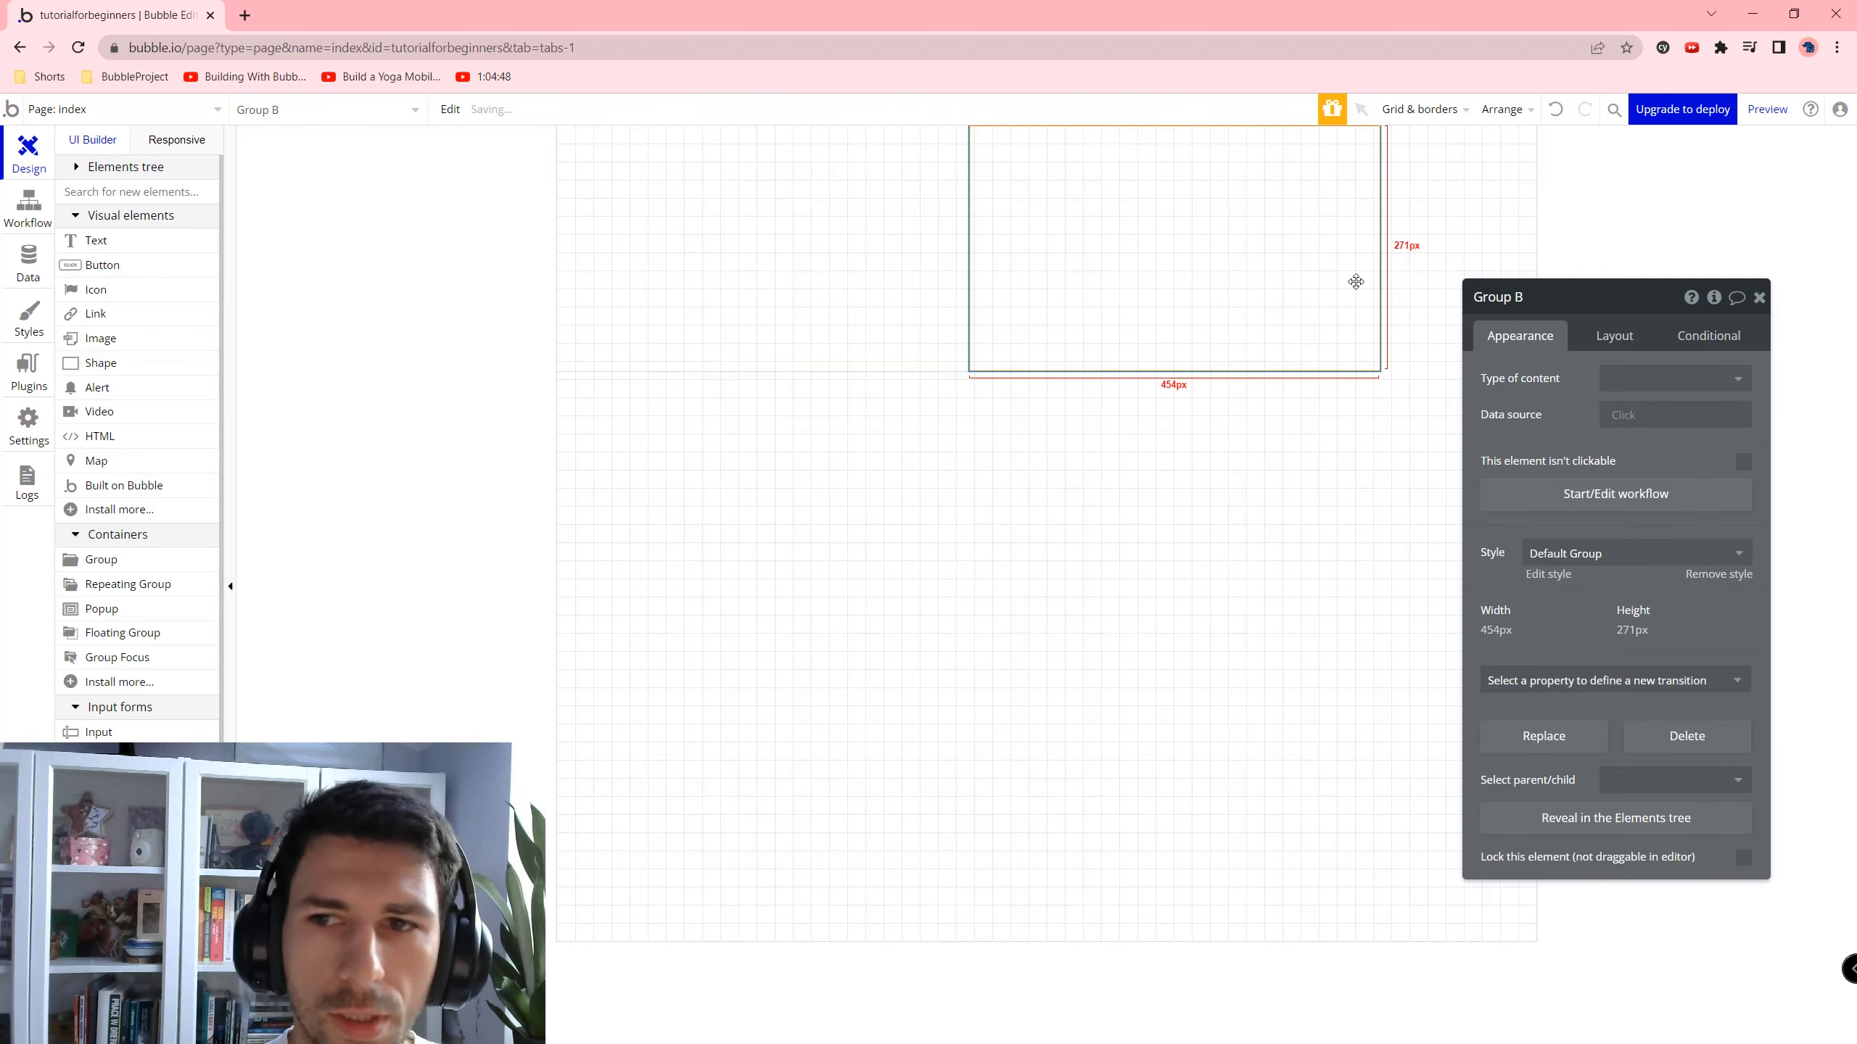
Set the index page's container layout to Column so the two groups stack vertically.
click(833, 572)
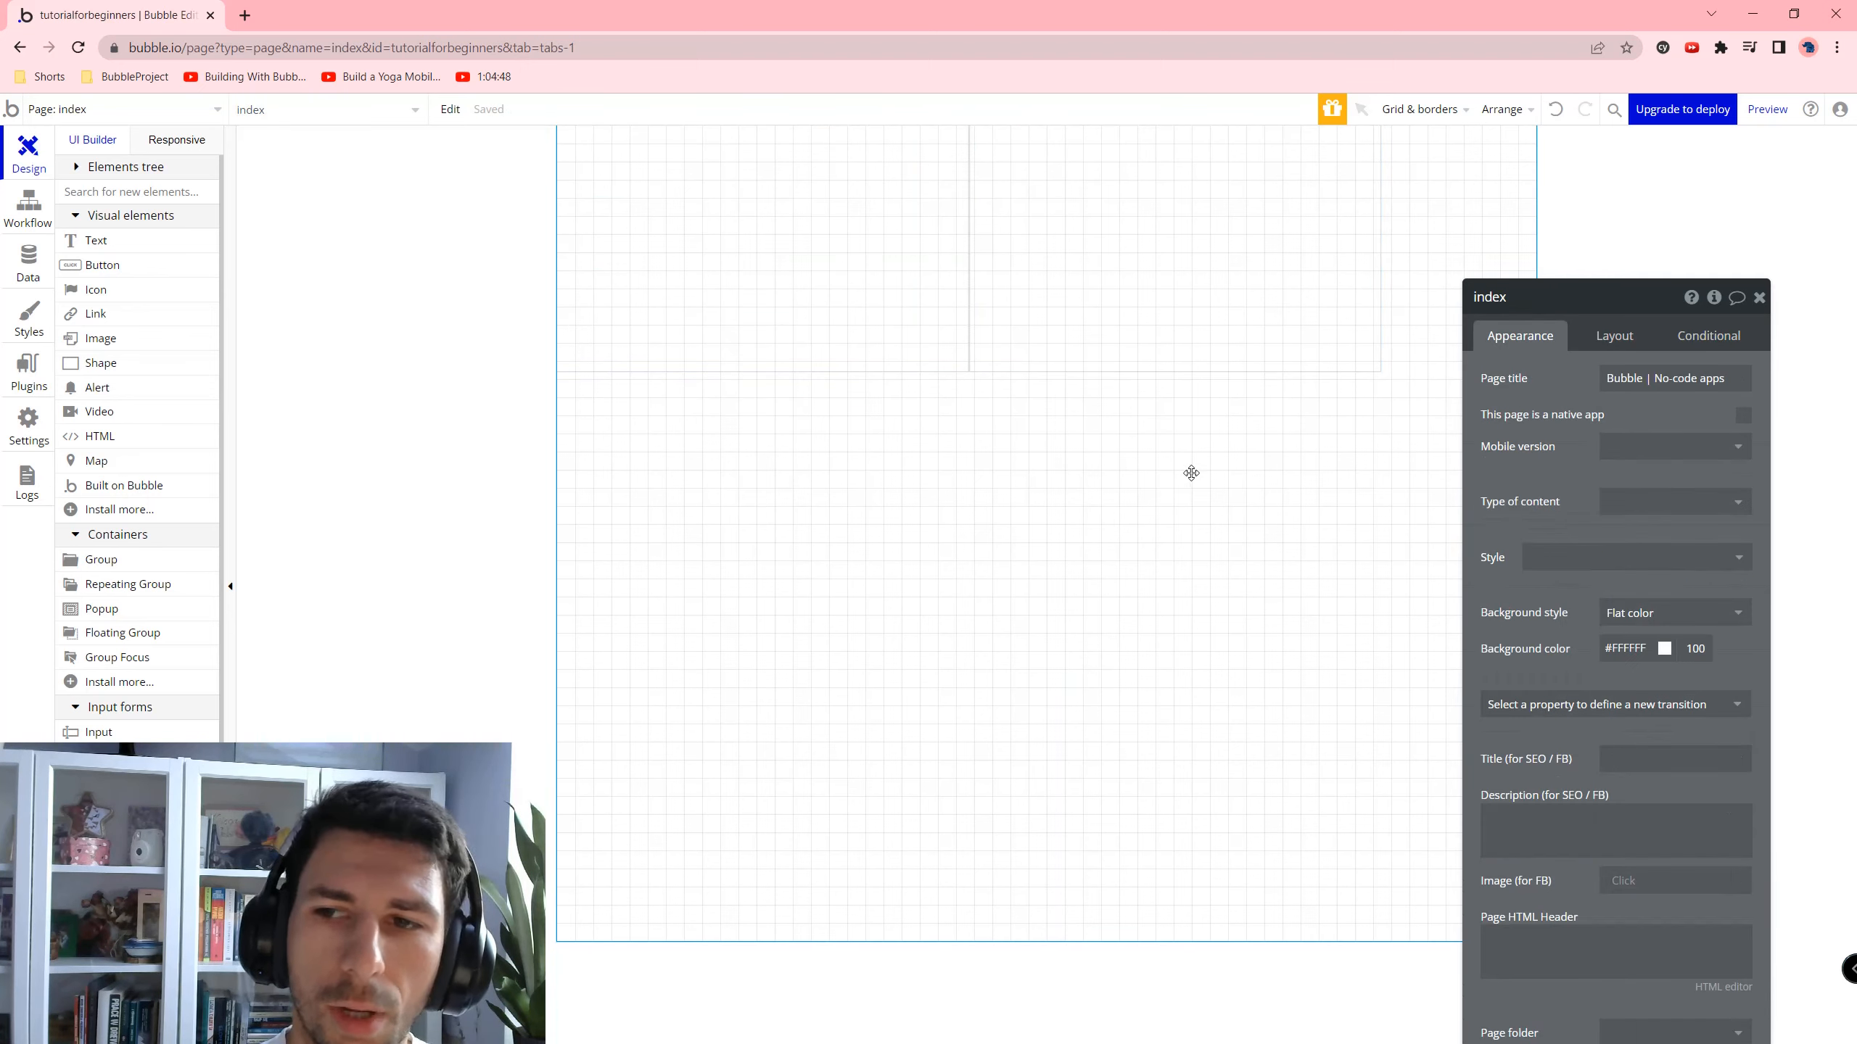
click(1613, 336)
click(1674, 377)
click(1631, 498)
Apply the Group - Tips style to the upper group and the Group - Warning style to the lower group.
click(841, 278)
click(1519, 336)
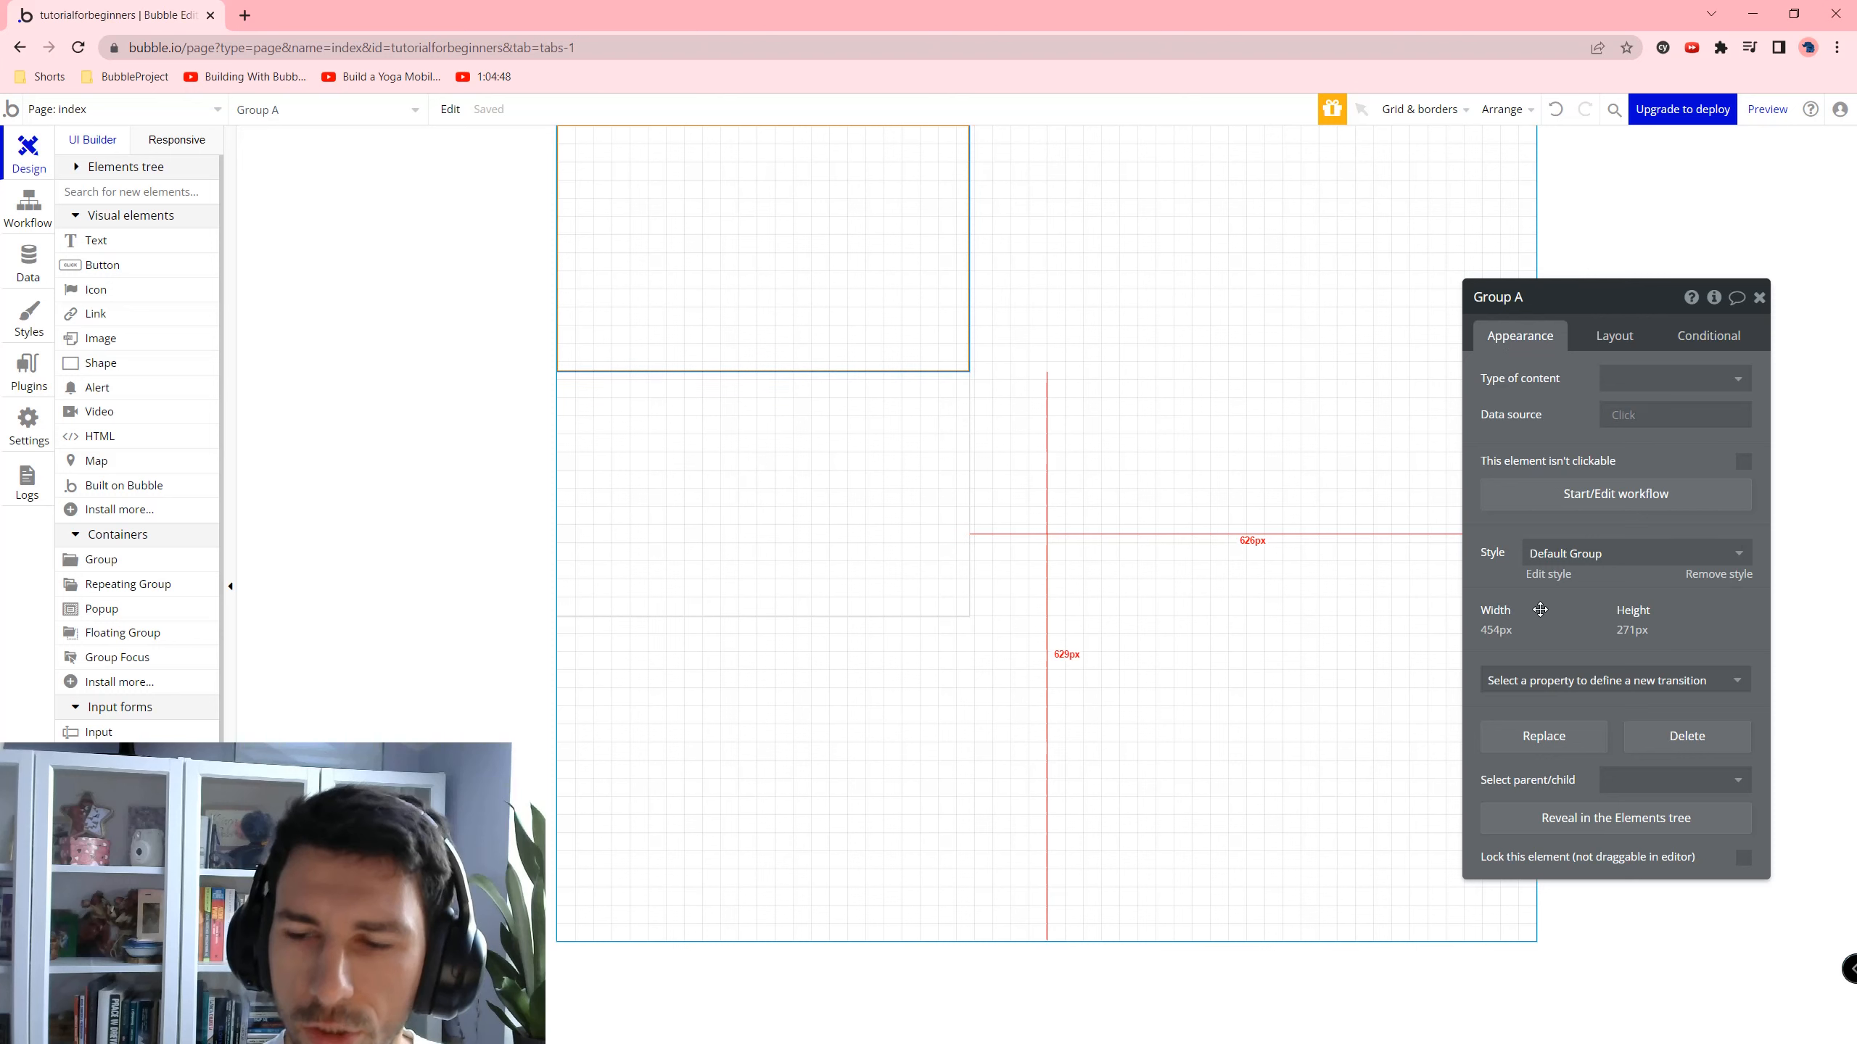
click(1585, 564)
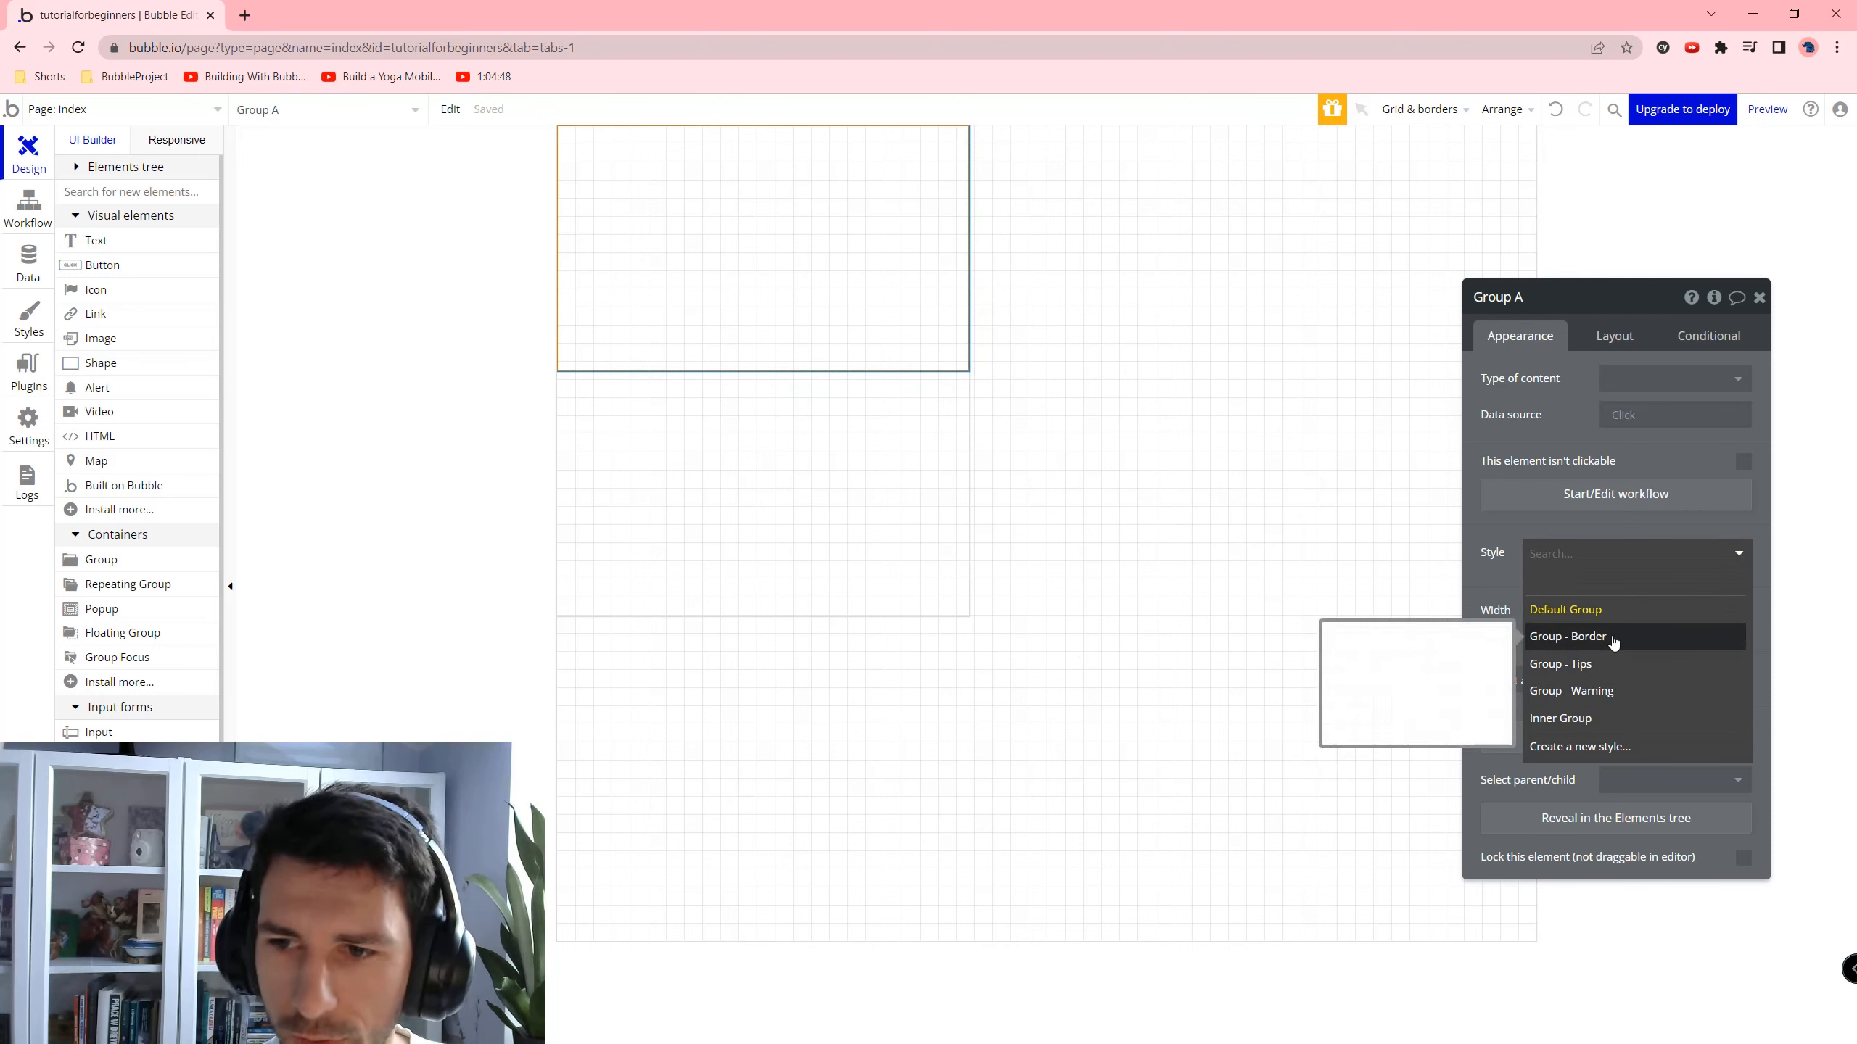
click(1560, 664)
click(717, 551)
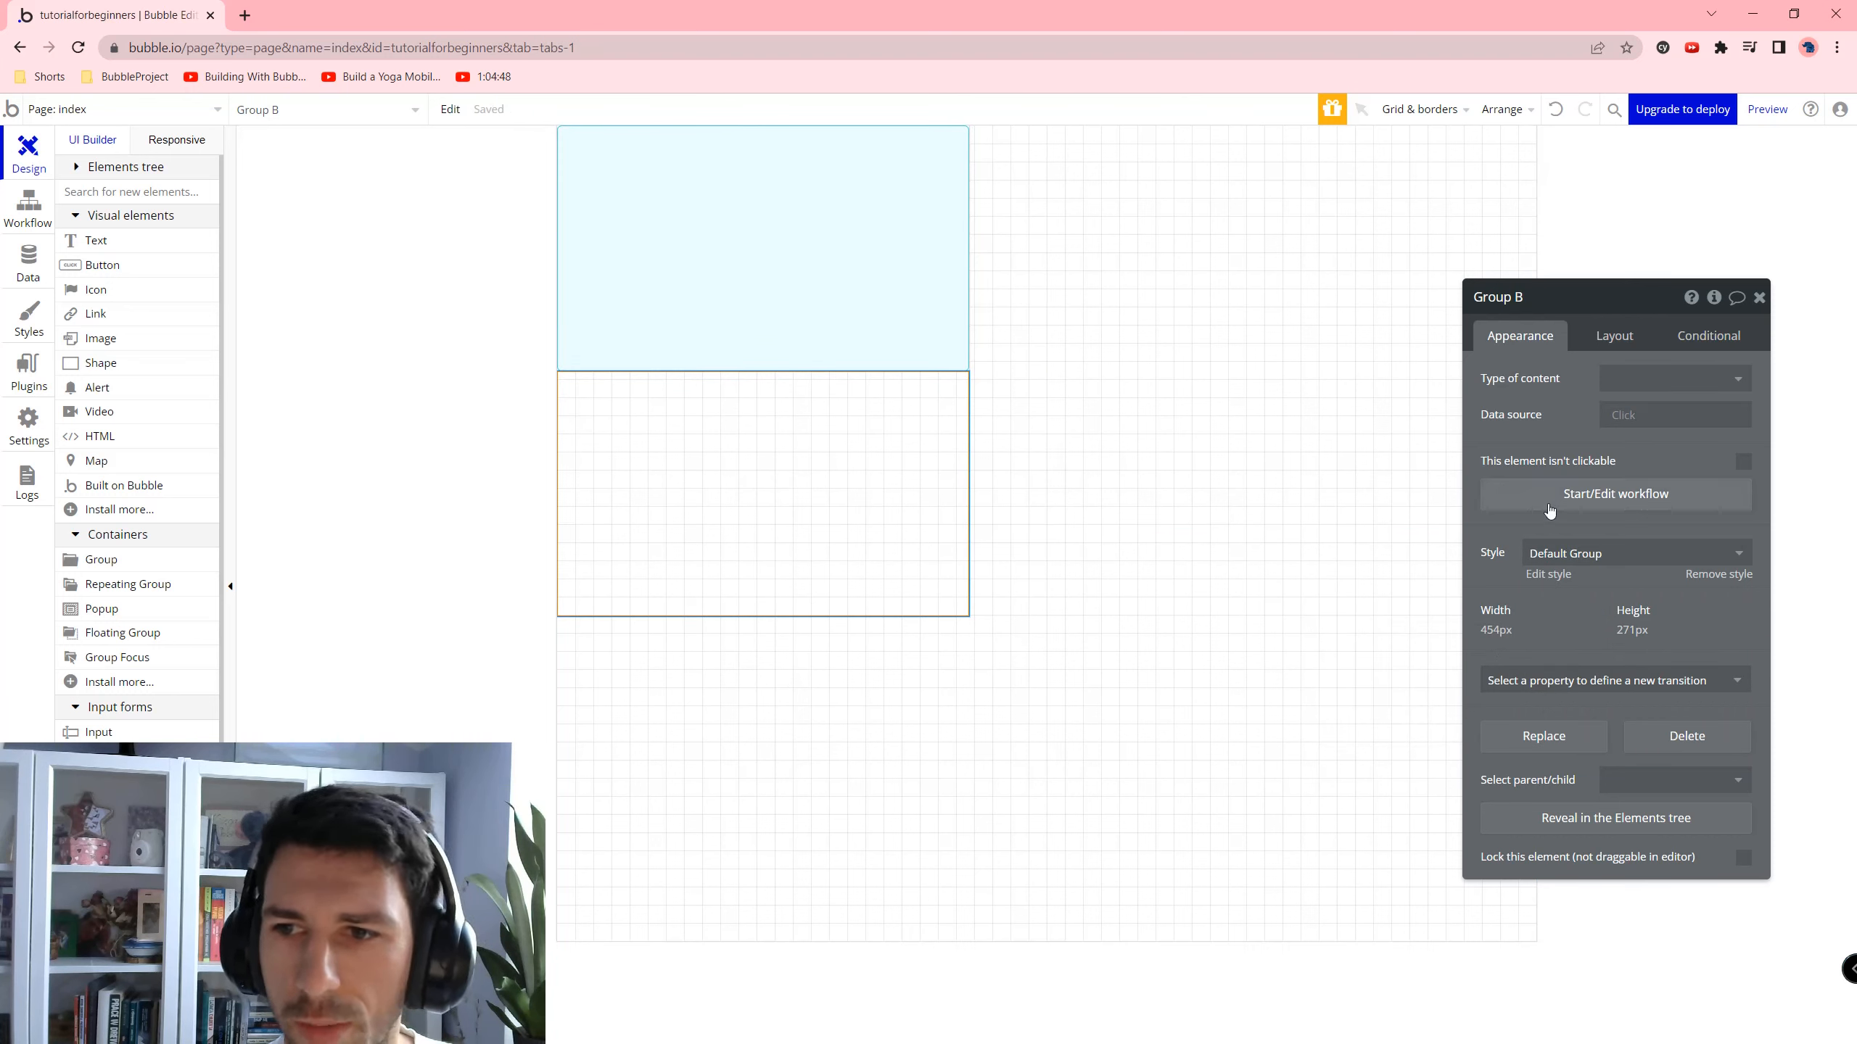
click(1564, 555)
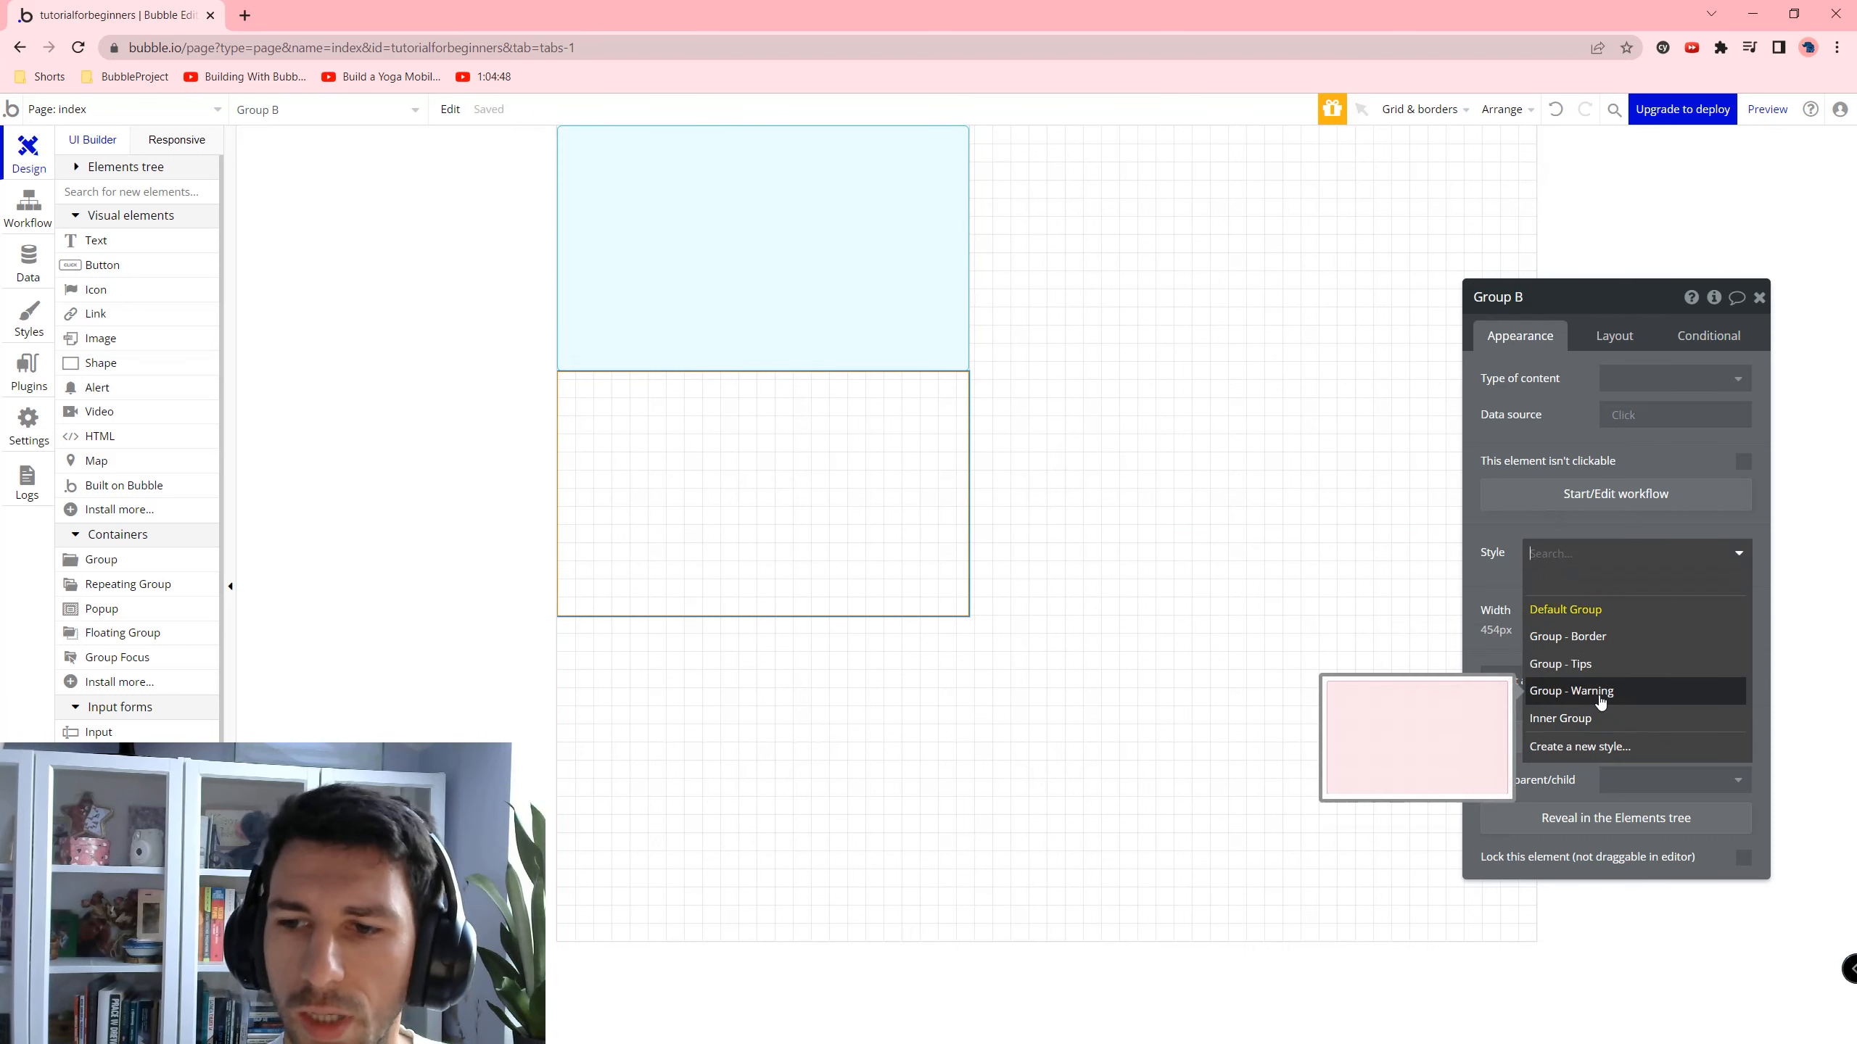
click(1598, 699)
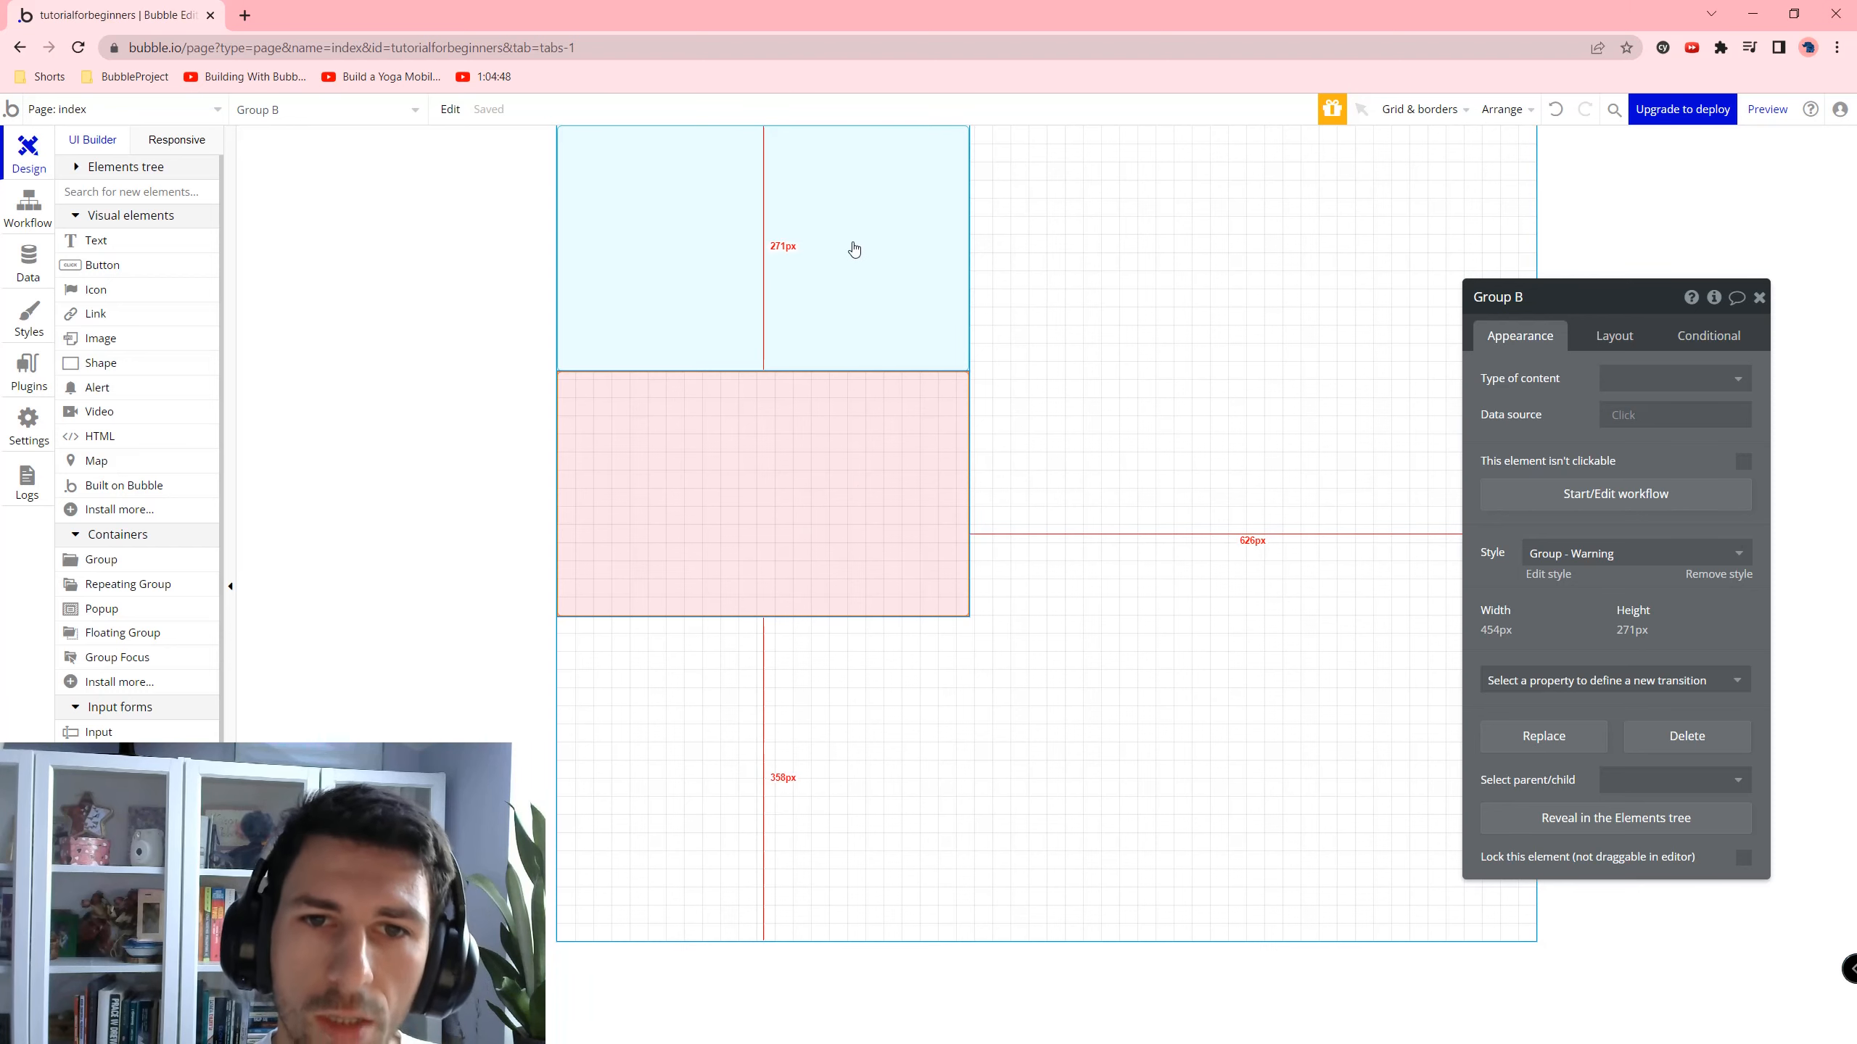
Right-align the upper blue group horizontally within the page, and return it to left alignment.
click(834, 272)
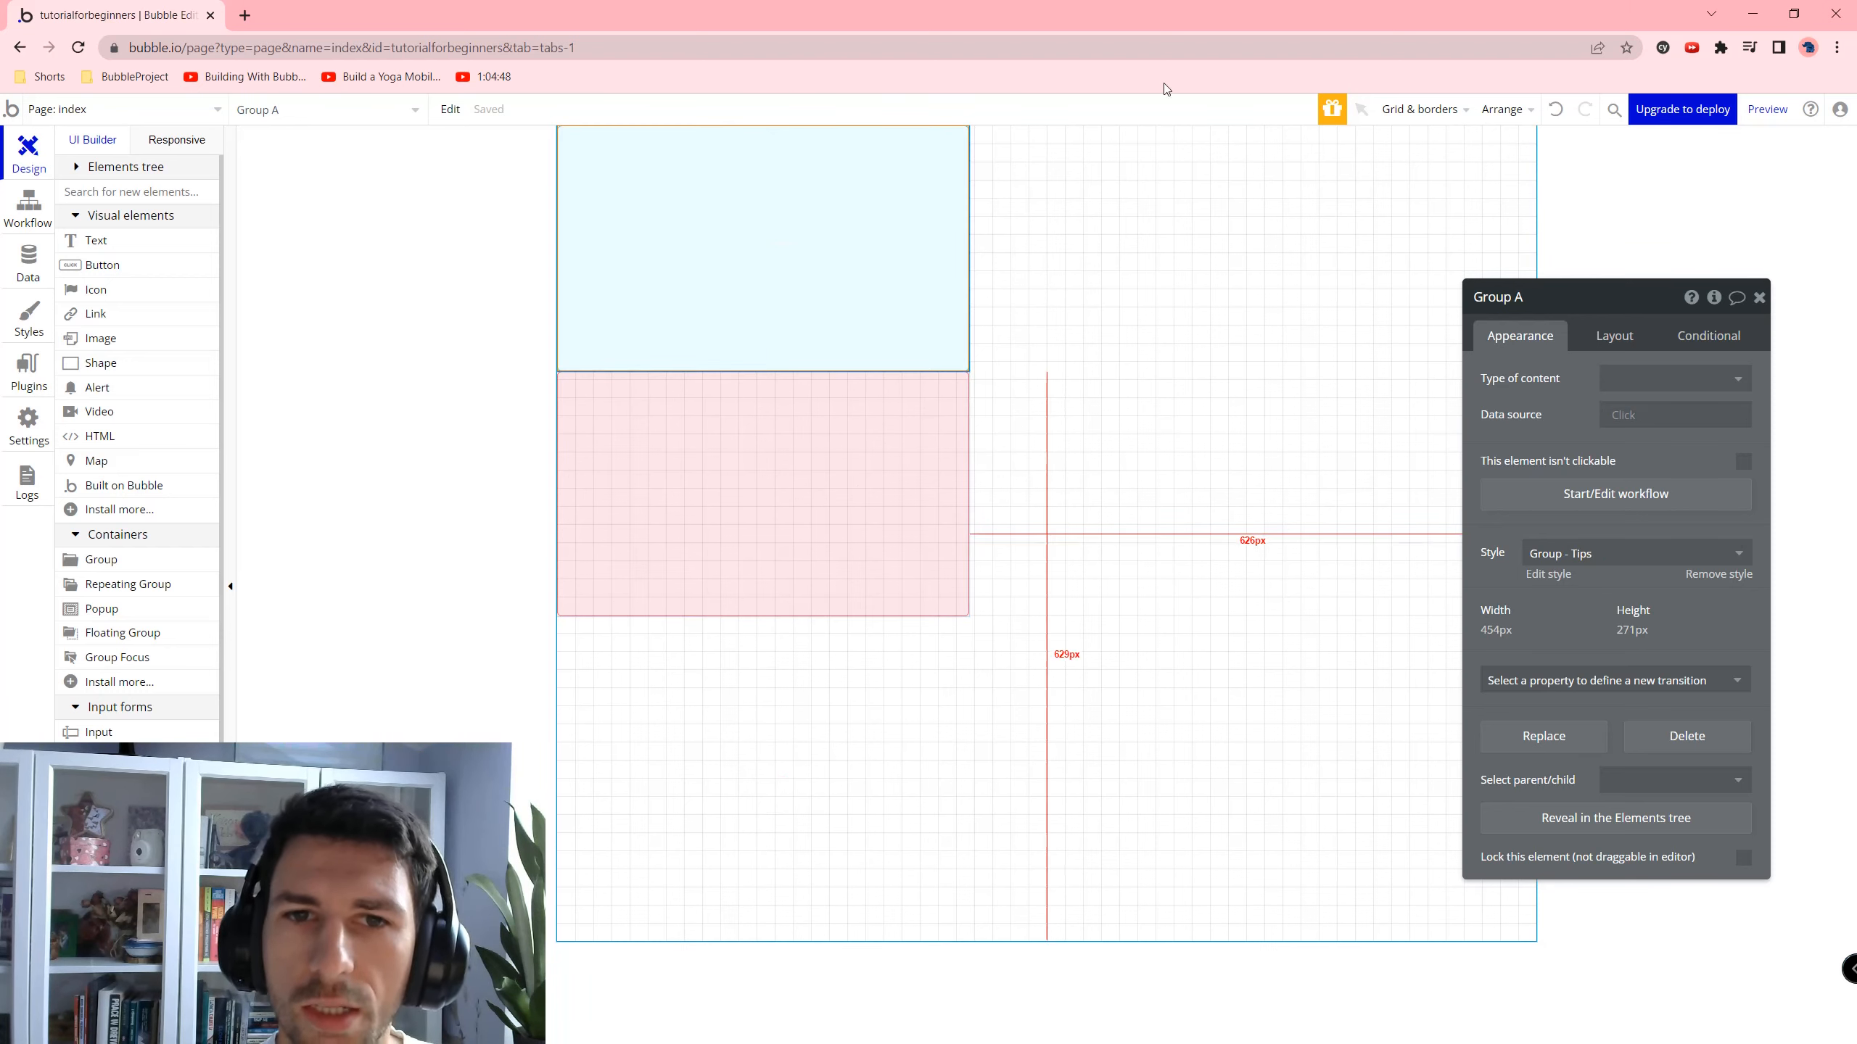
click(1615, 336)
click(1739, 532)
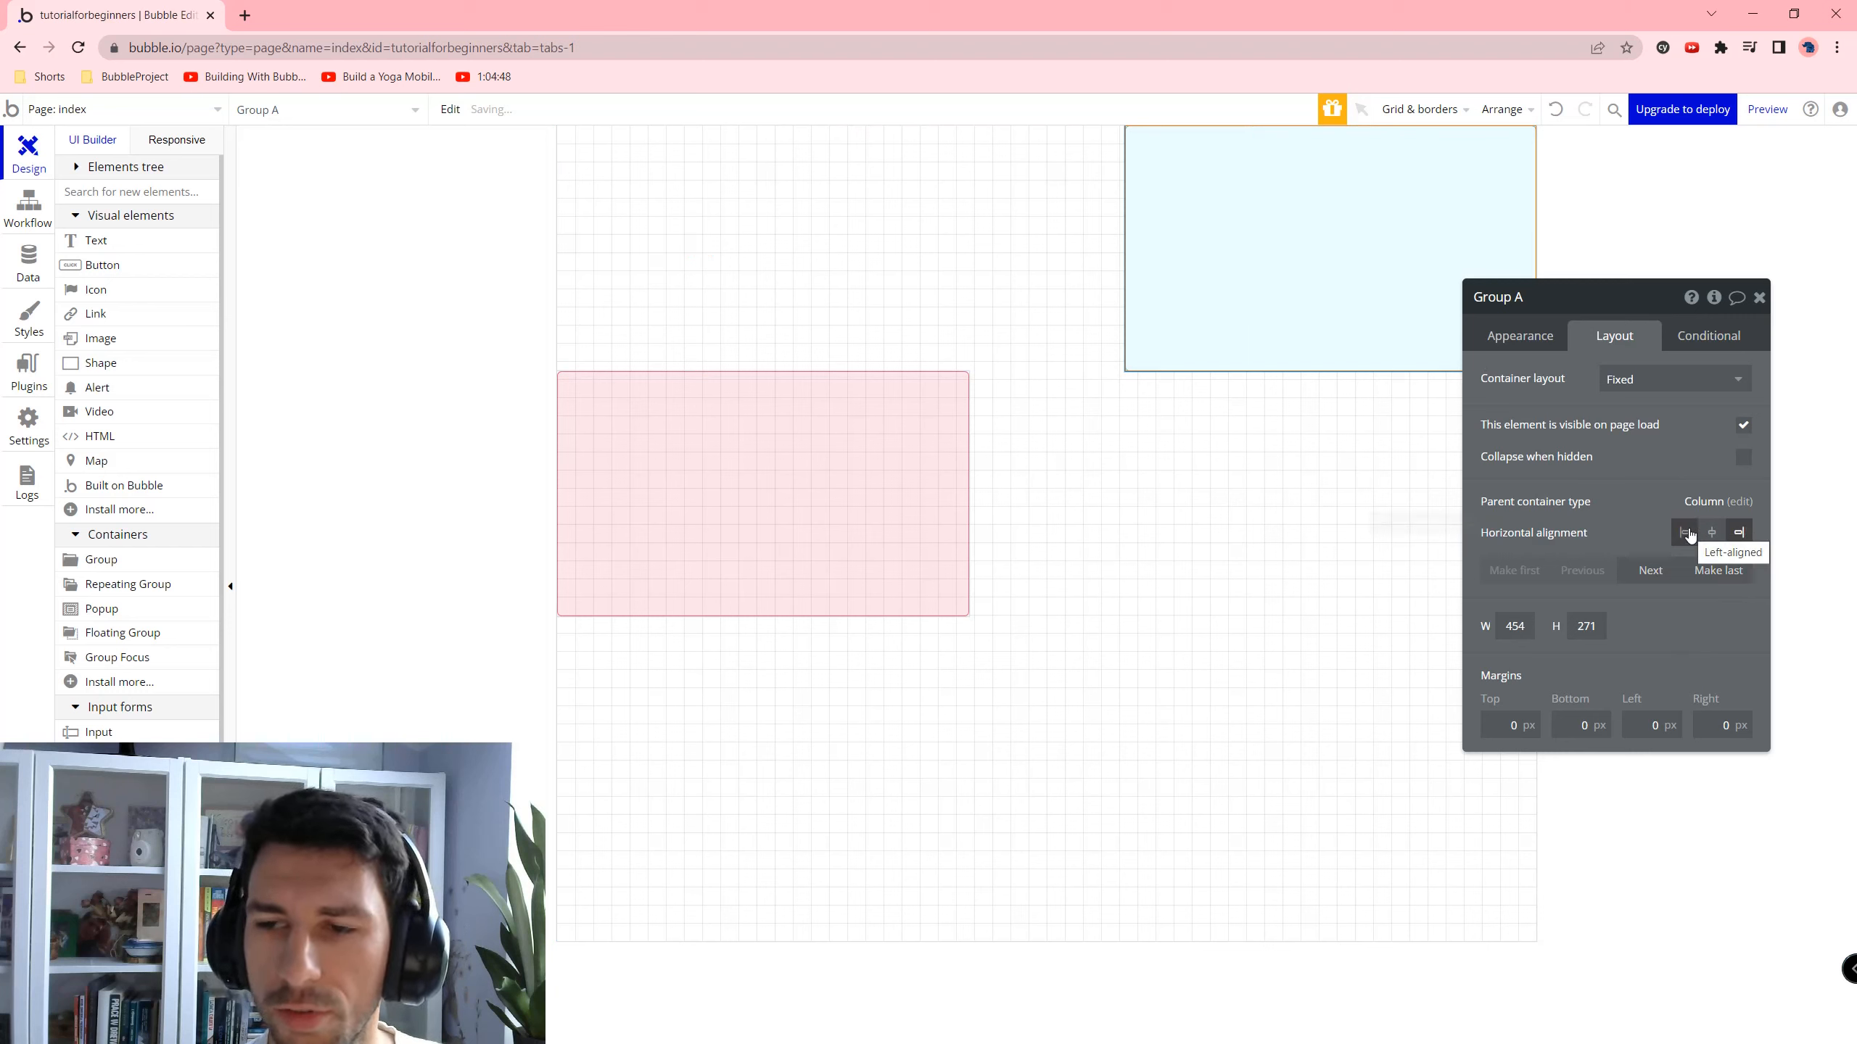
click(1683, 532)
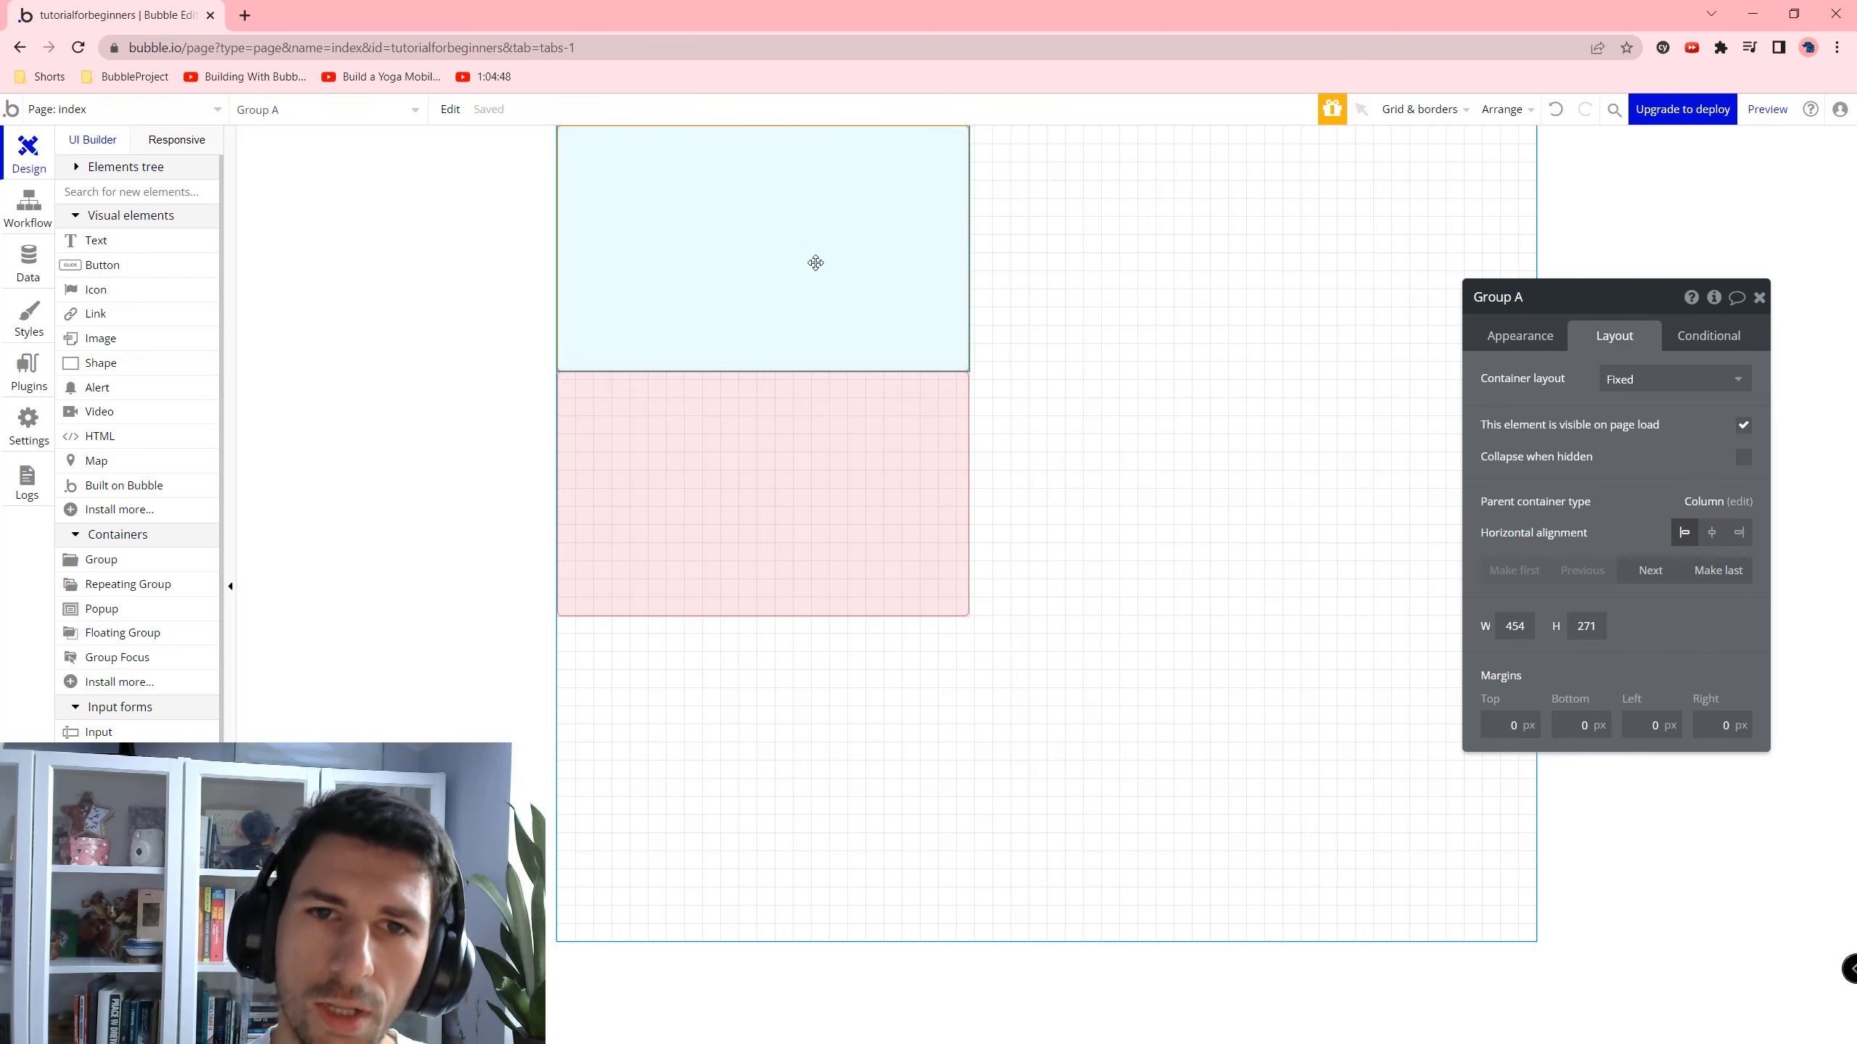